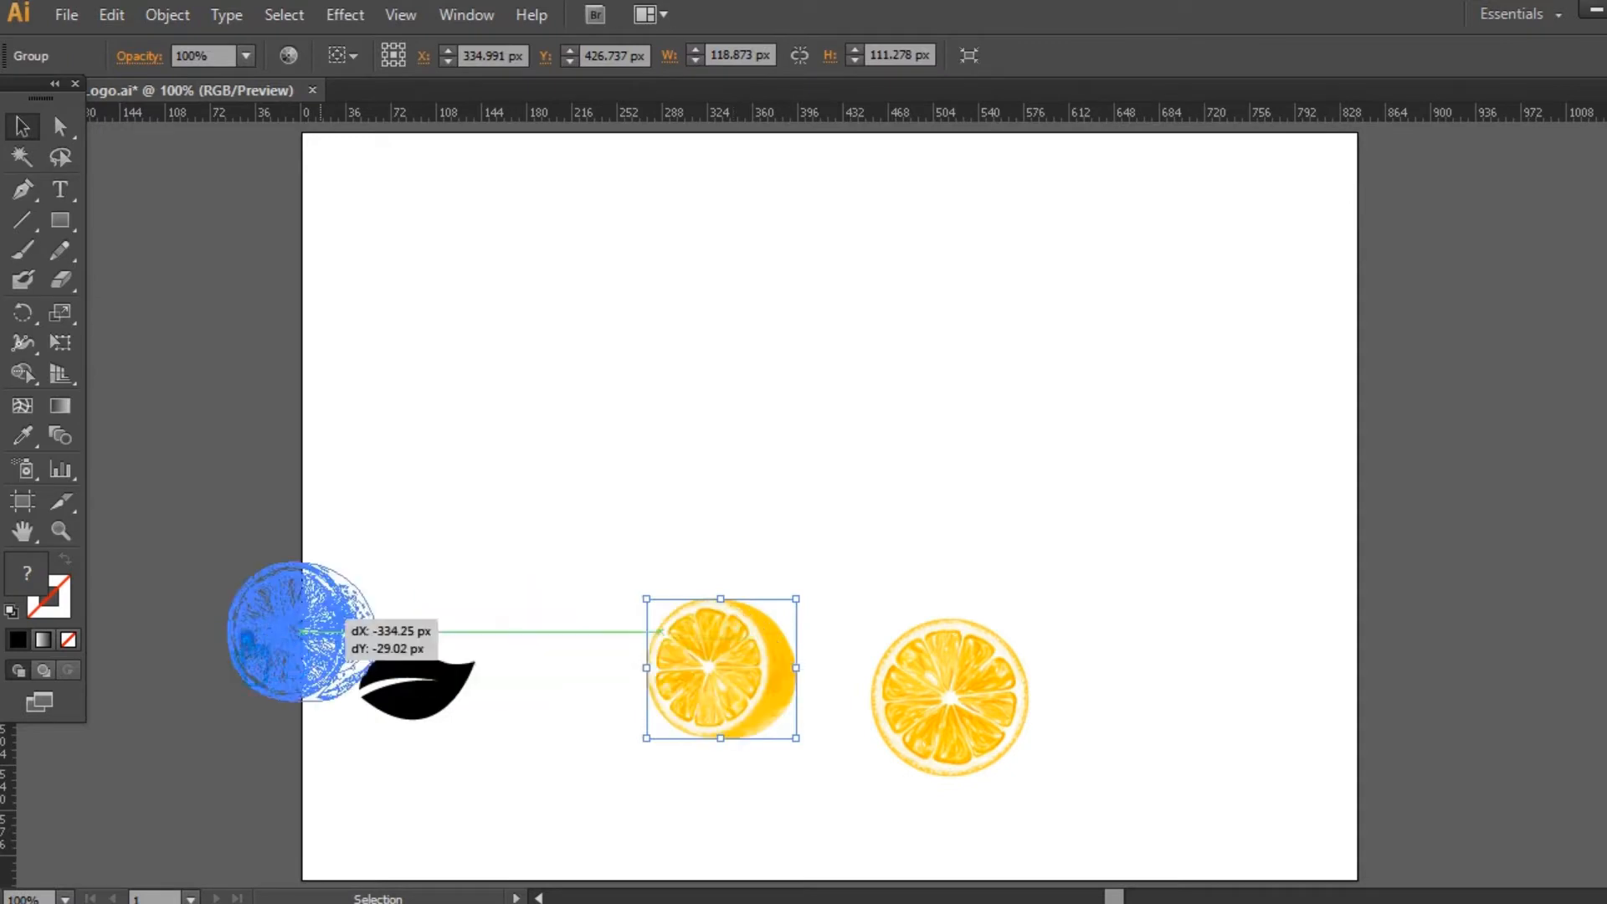
- Move the black leaf and the full round orange slice together to the middle of the artboard
left_click_drag(441, 688, 441, 686)
left_click_drag(662, 578, 912, 432)
left_click_drag(962, 700, 856, 535)
key("ctrl+equal")
key("ctrl+equal")
left_click_drag(1127, 476, 1054, 576)
- Rotate the black leaf so its tip points up and seat its base on the orange slice's upper edge
left_click(900, 439)
left_click_drag(969, 381, 886, 305)
left_click_drag(887, 463, 954, 486)
left_click(1115, 506)
- Create a reflected copy of the leaf, mirrored across the vertical axis
left_click(928, 491)
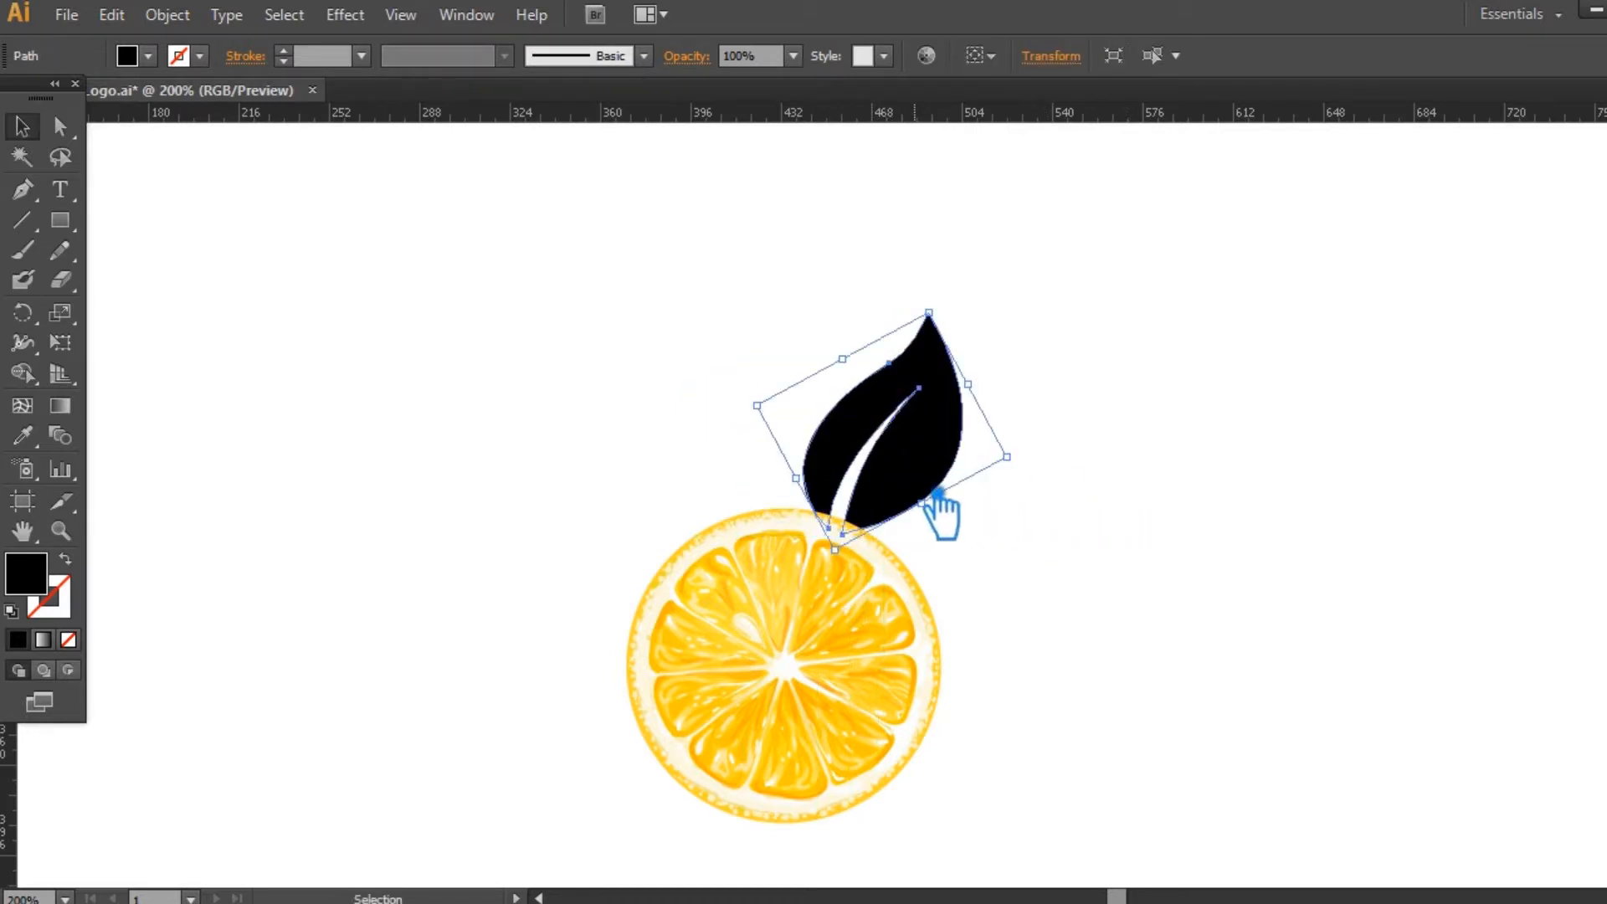
right_click(921, 488)
mouse_move(1117, 817)
left_click(1285, 684)
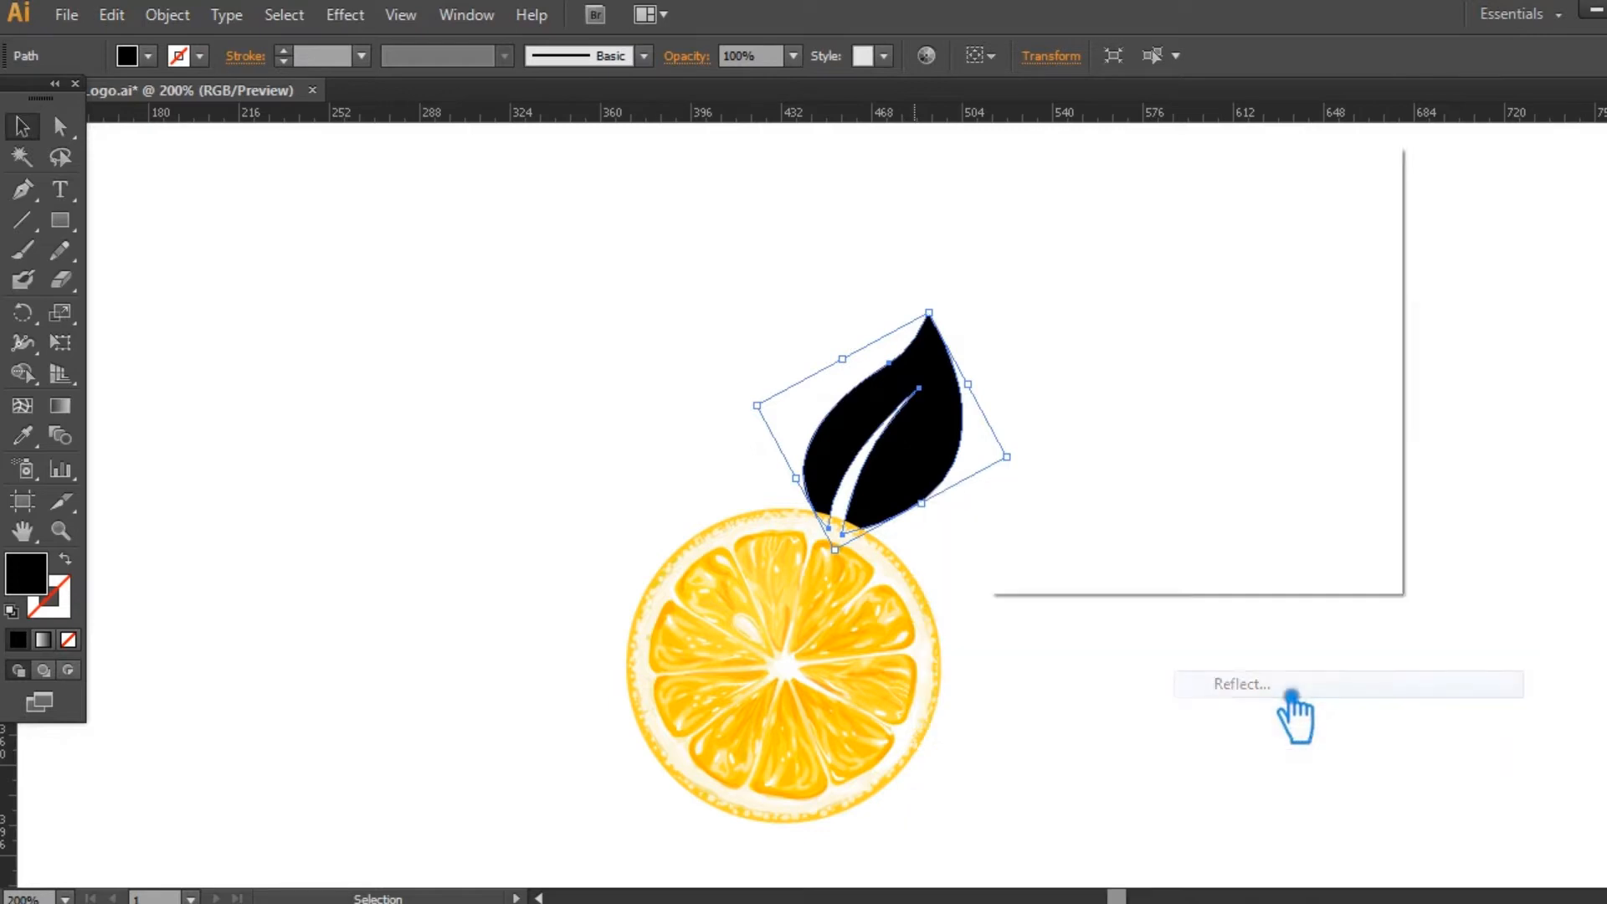
left_click(1043, 493)
left_click(1065, 536)
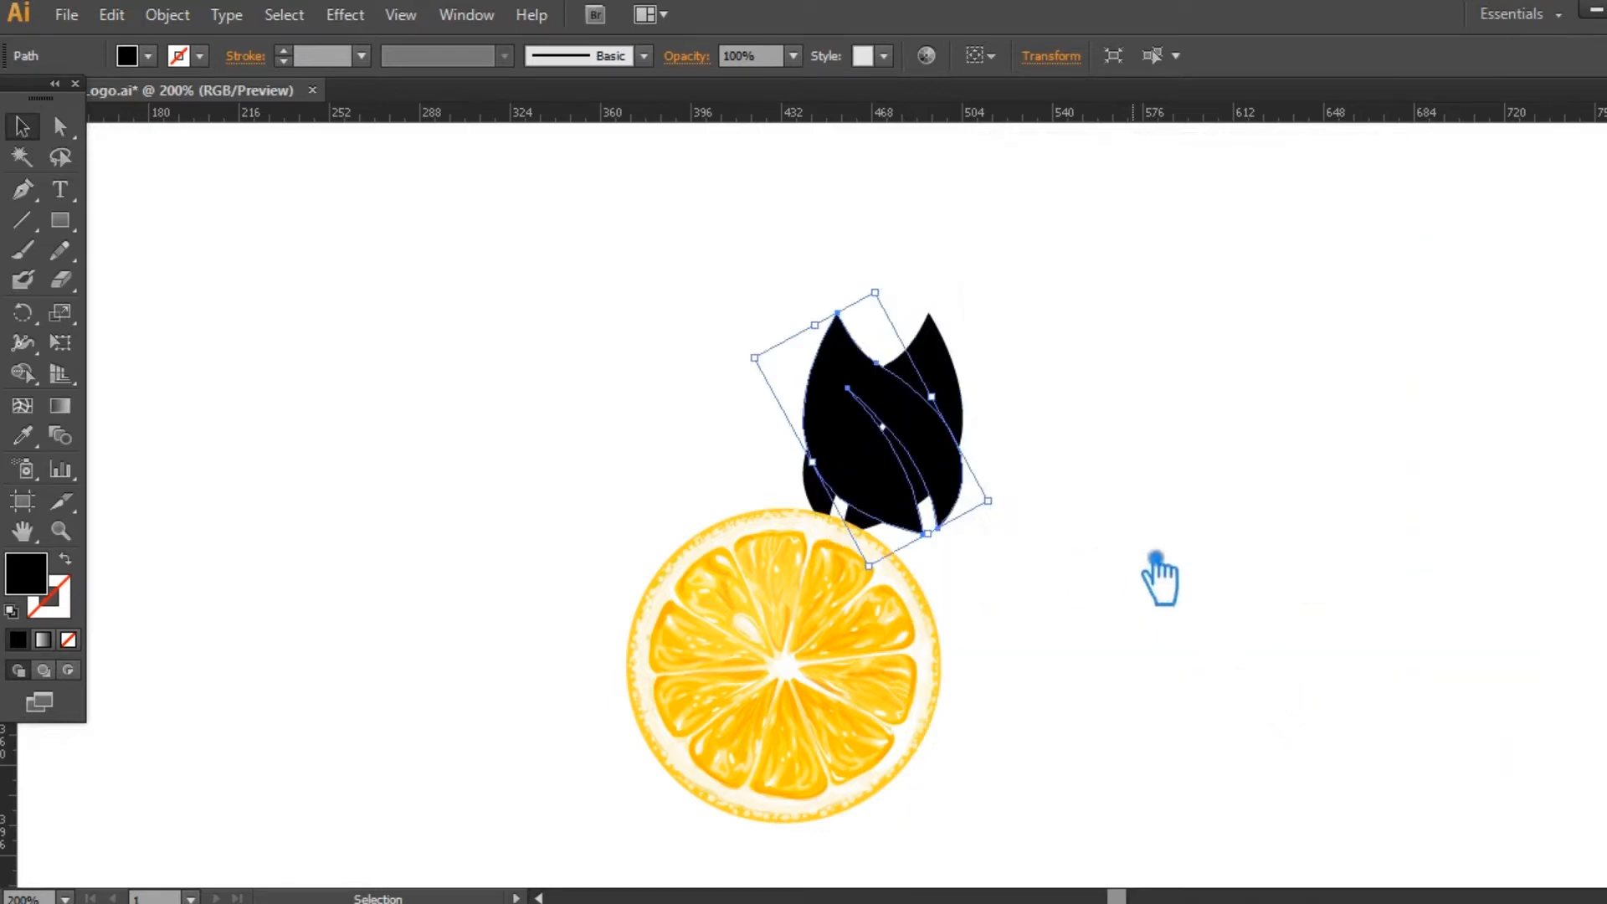
left_click(1159, 578)
- Move the mirrored leaf to the left of the original and centre the leaf pair above the orange slice
left_click_drag(861, 466, 732, 475)
left_click(1064, 485)
left_click_drag(995, 501, 739, 452)
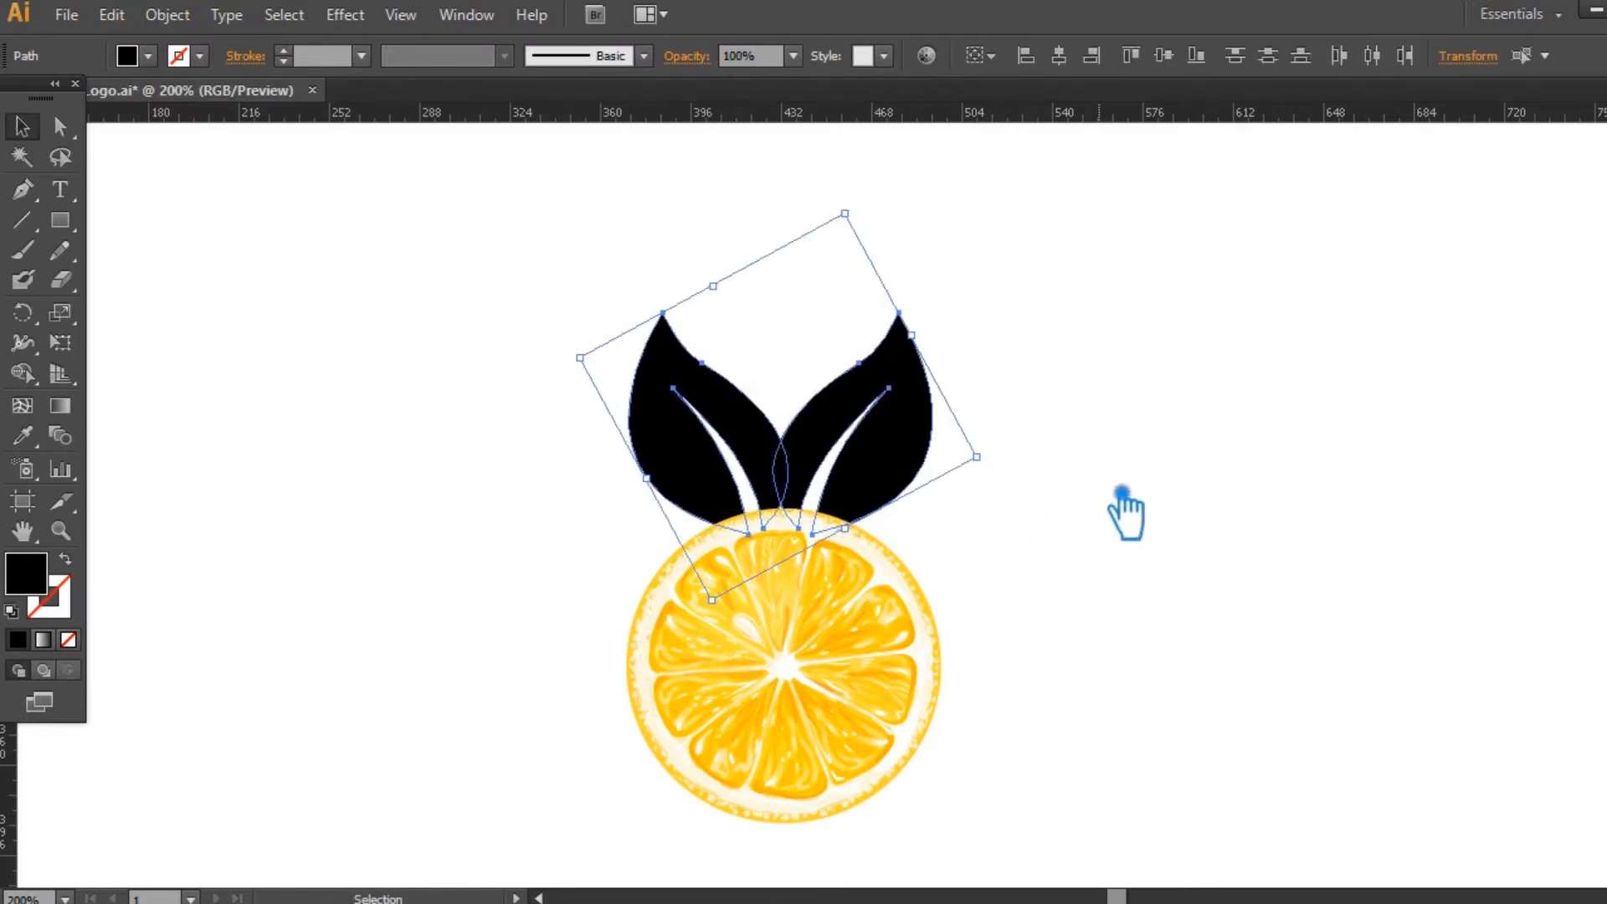
left_click(1123, 500)
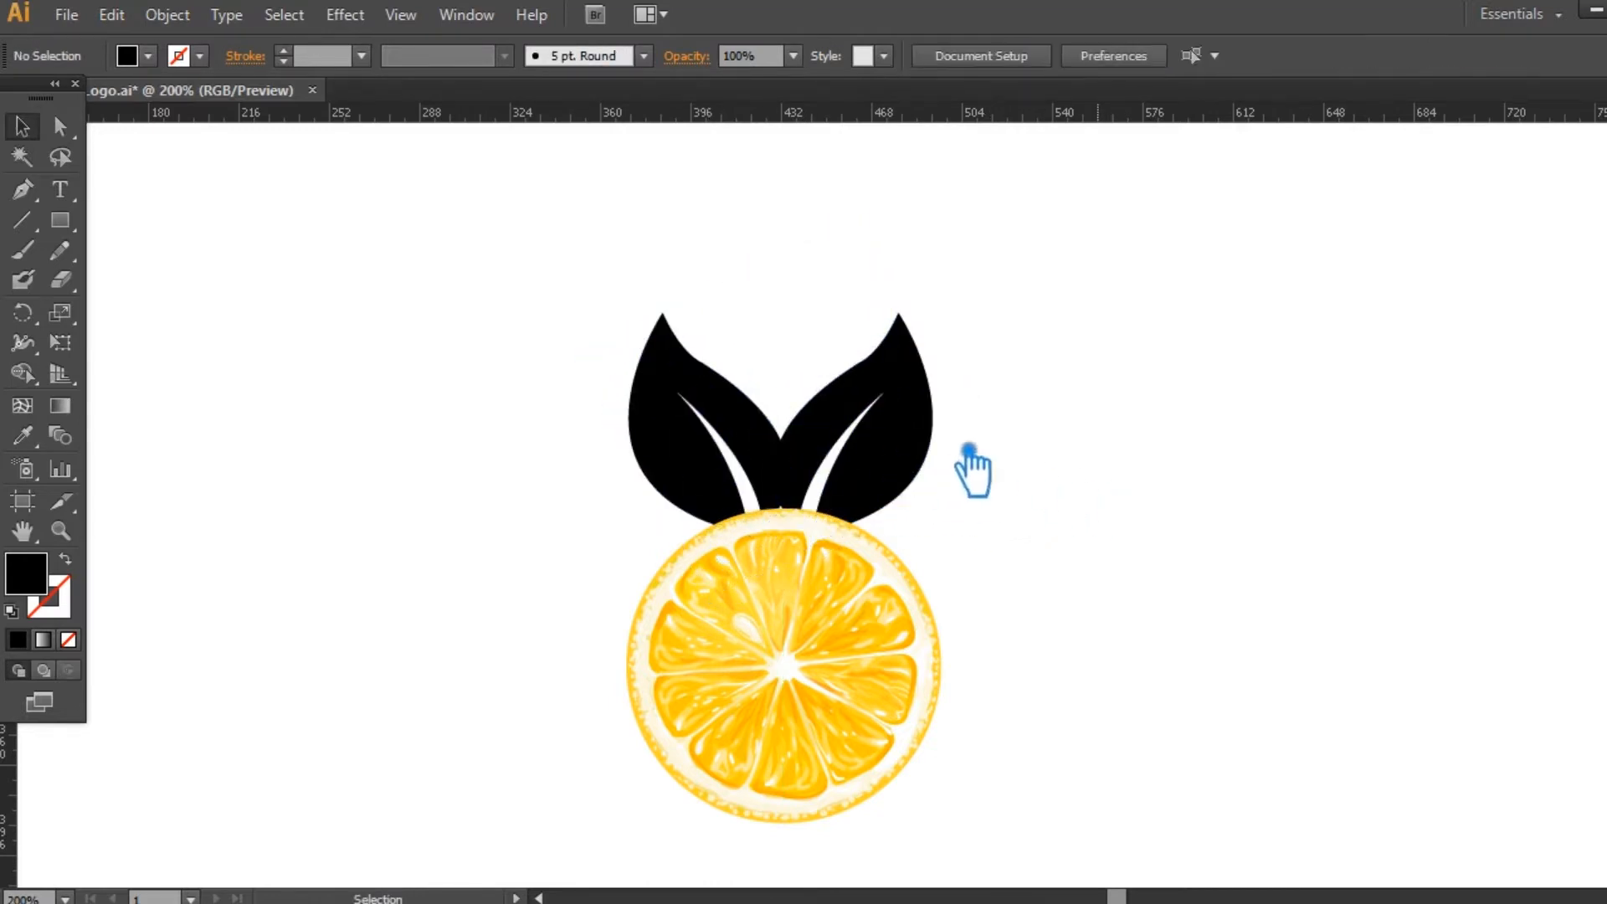
- Scale the right leaf down slightly so it is shorter than the left leaf
left_click(931, 434)
left_click_drag(923, 324, 912, 369)
left_click(1096, 398)
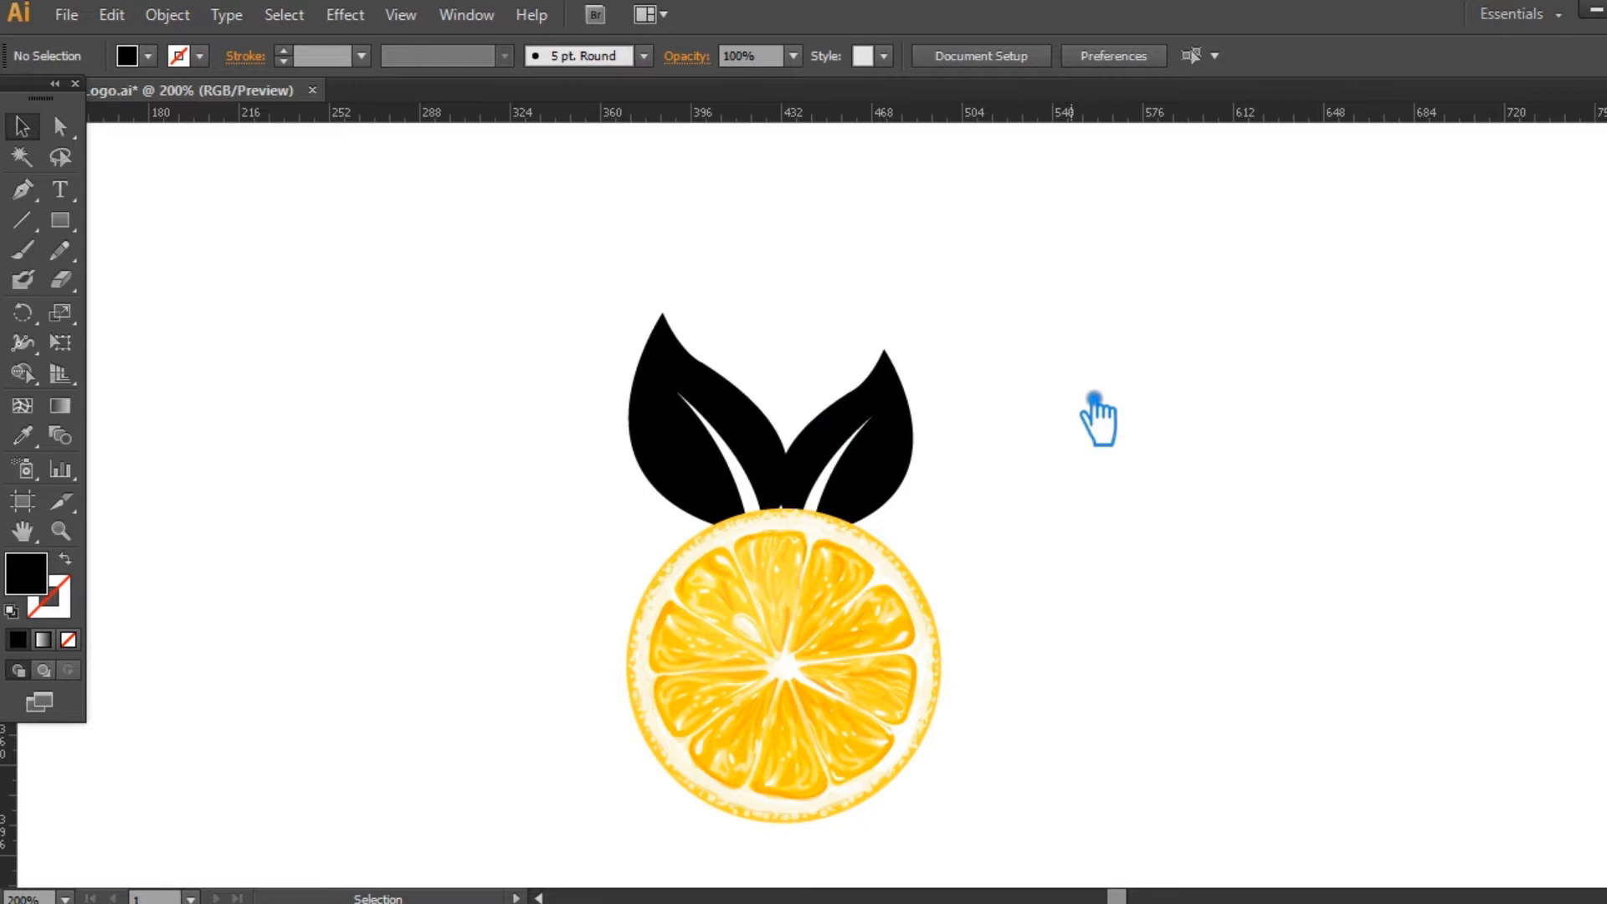
- Fill the left leaf with the olive green #819B23
left_click(765, 430)
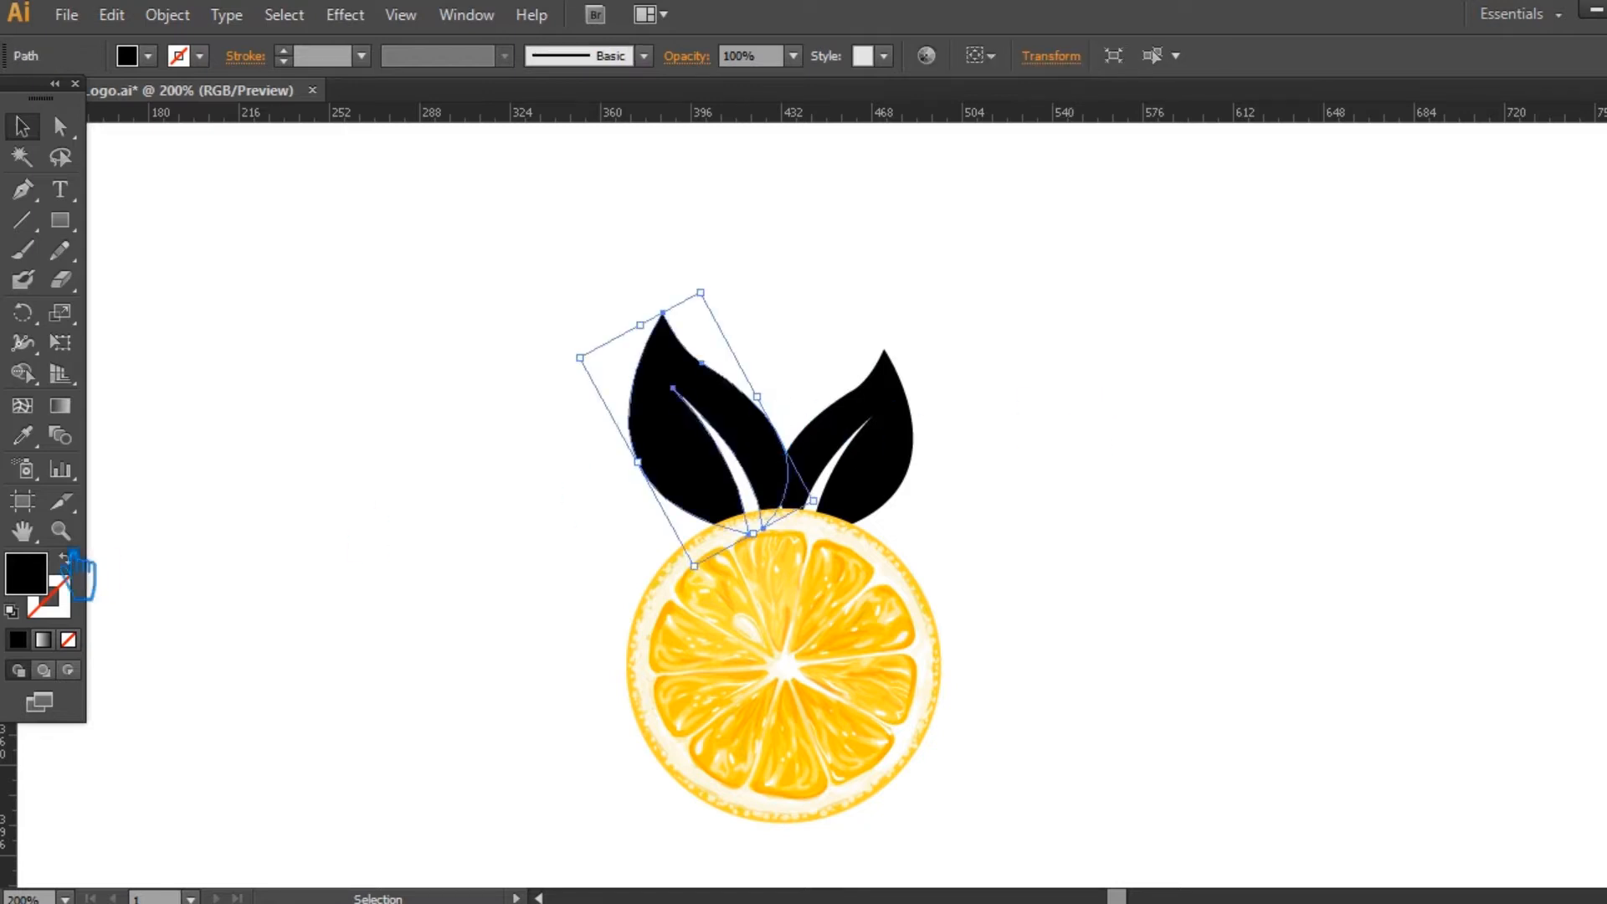
double_click(42, 585)
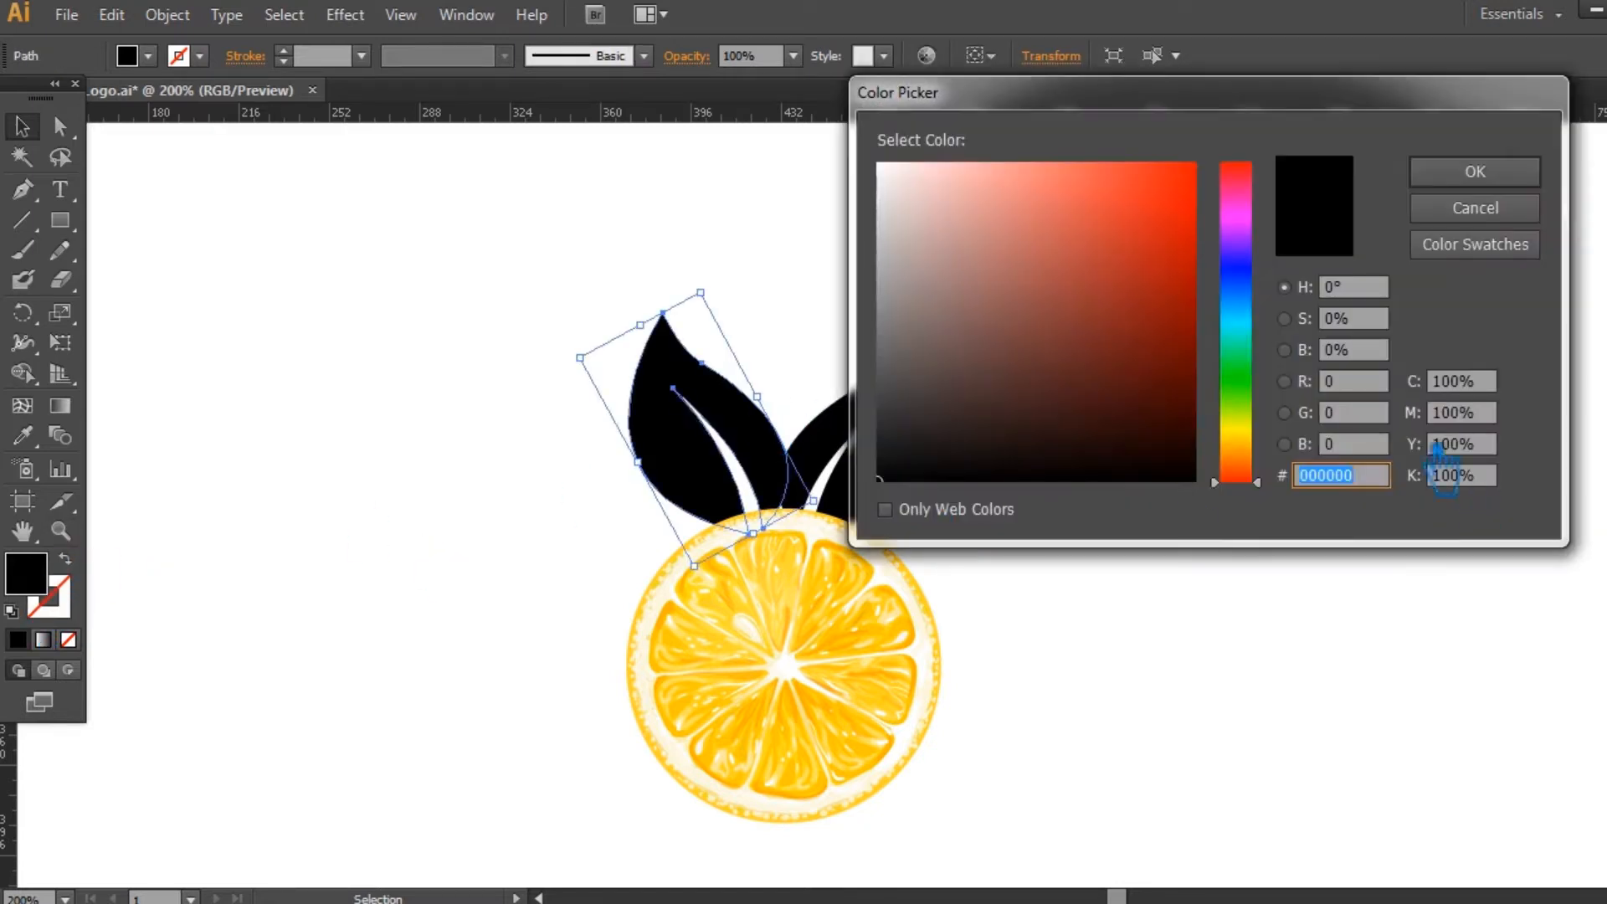
left_click_drag(1264, 432, 1258, 424)
left_click_drag(1159, 347, 1156, 316)
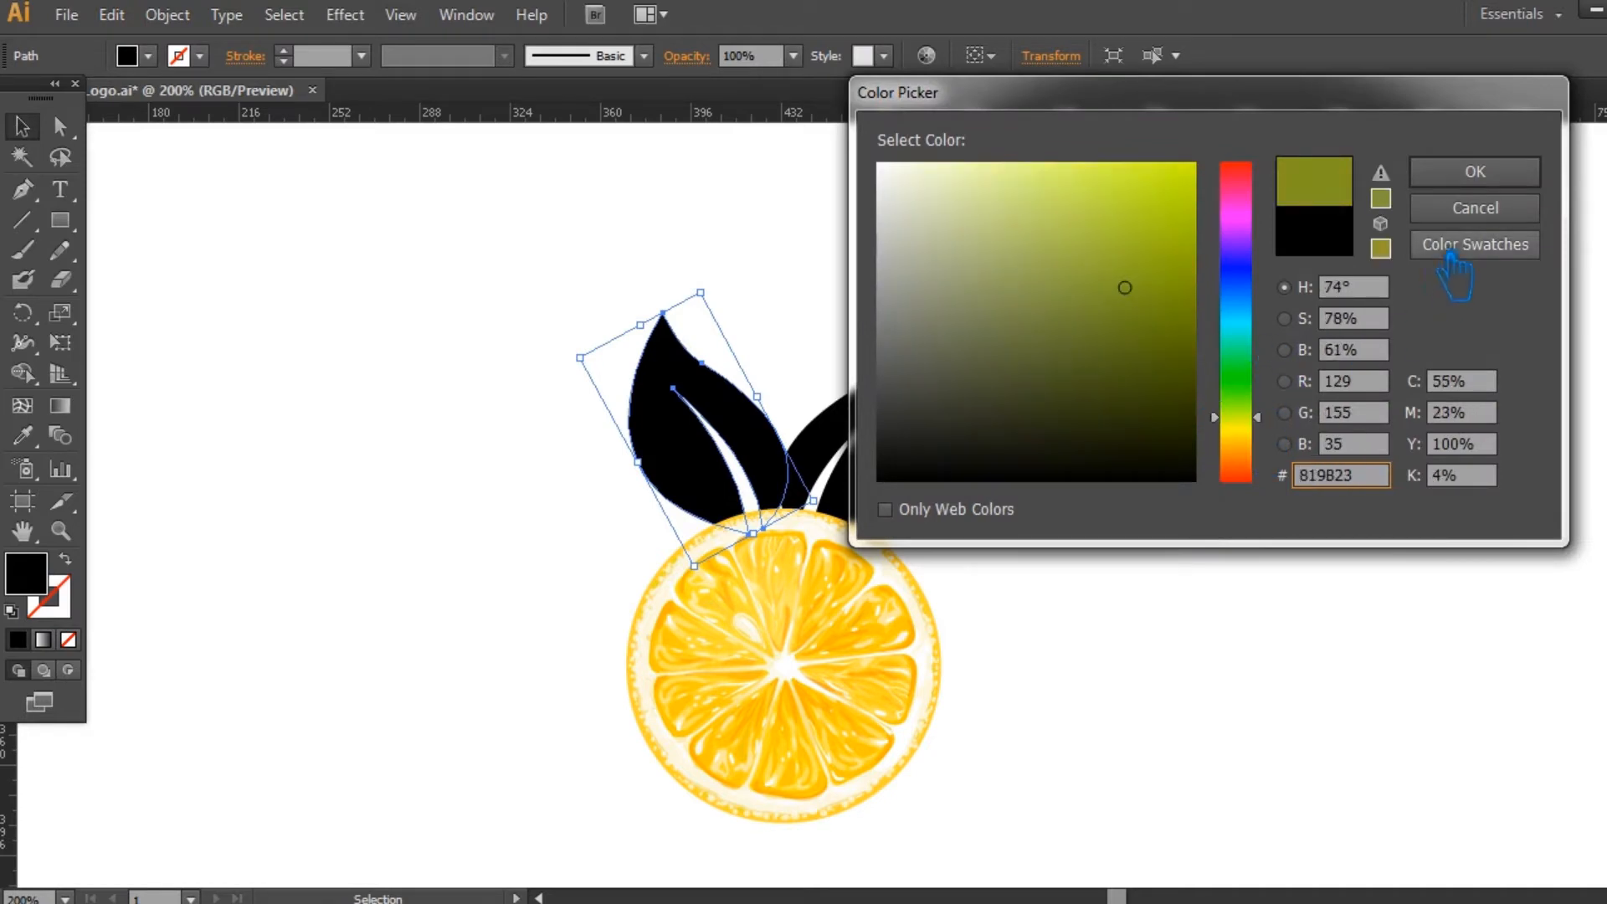
left_click(1473, 178)
left_click(1112, 384)
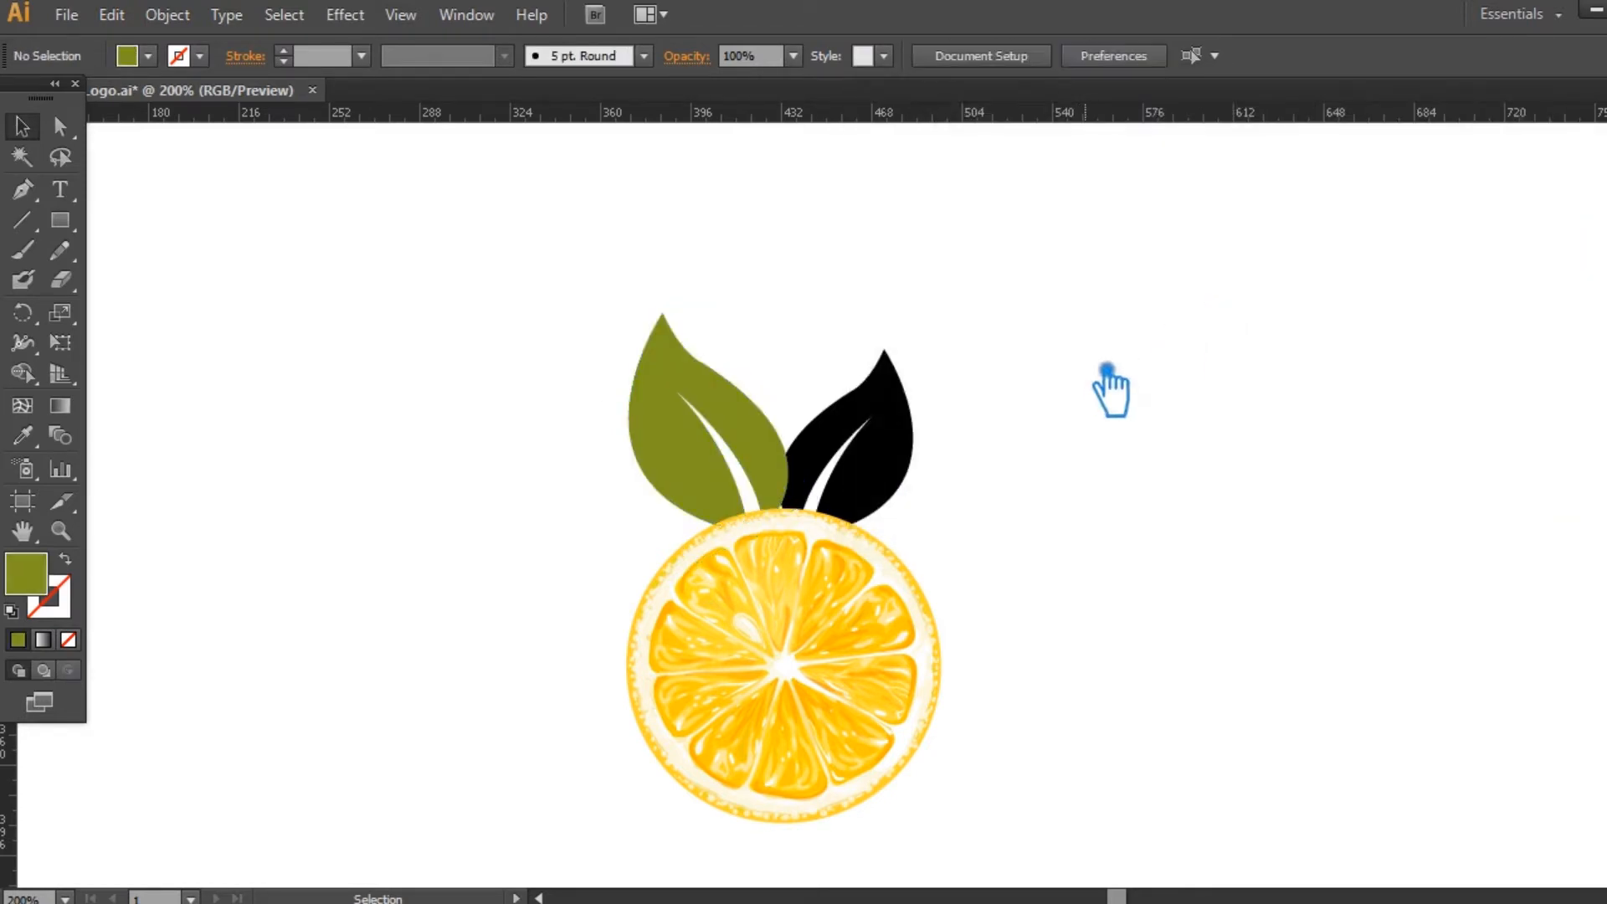
- Sample the left leaf's green onto the right leaf and lighten the right leaf's fill to #9AB232
left_click(910, 465)
left_click(25, 437)
left_click(728, 457)
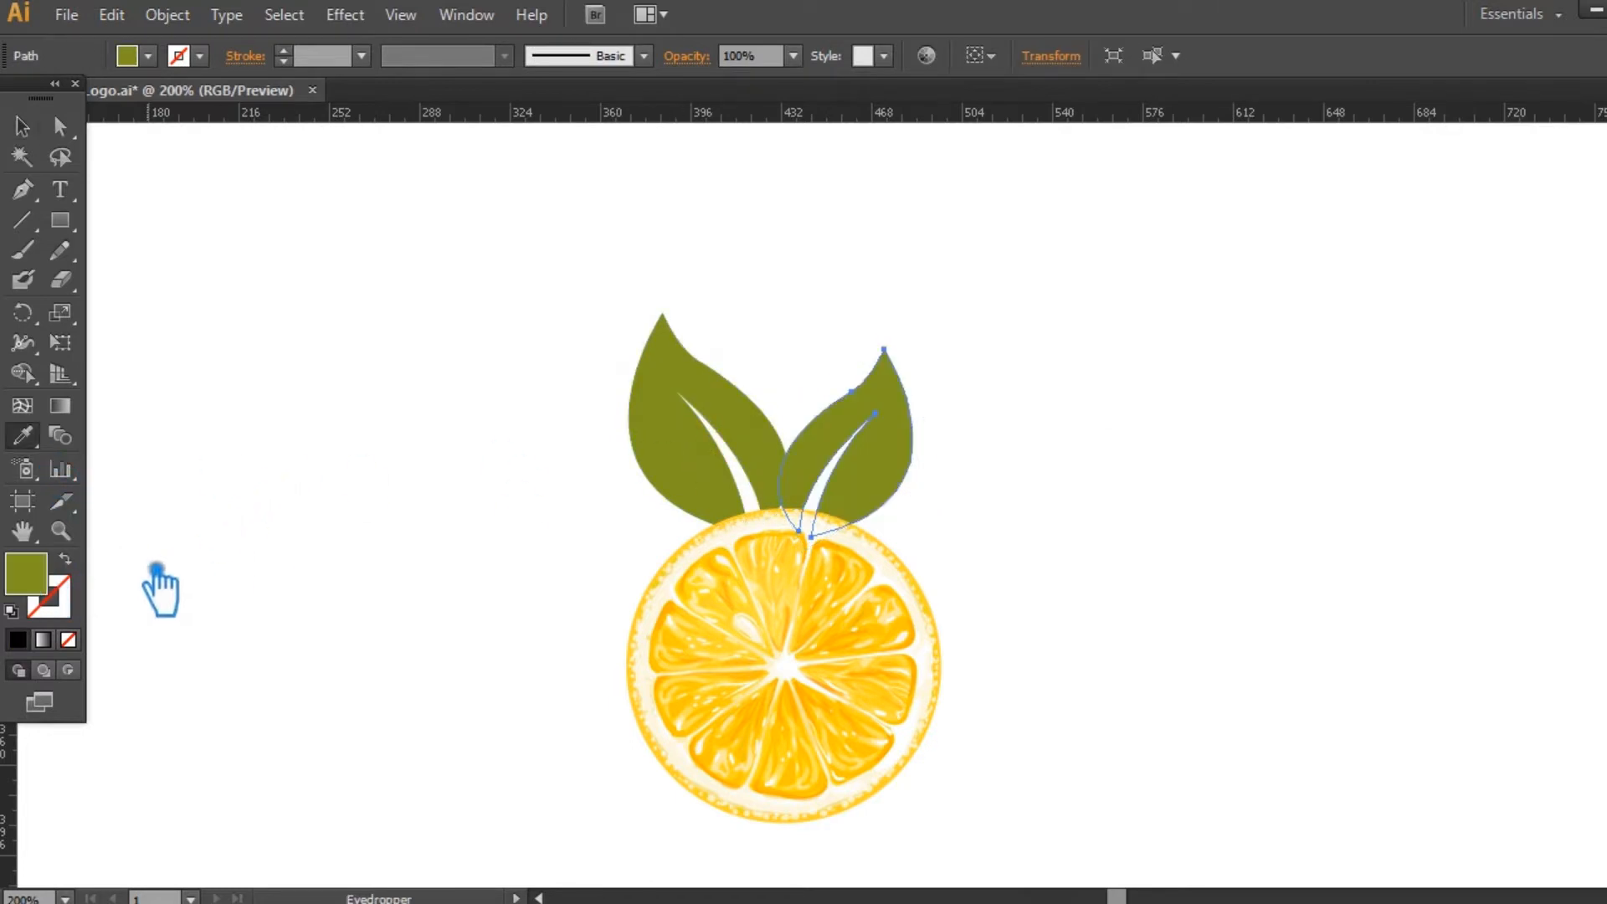
double_click(38, 584)
left_click(1109, 260)
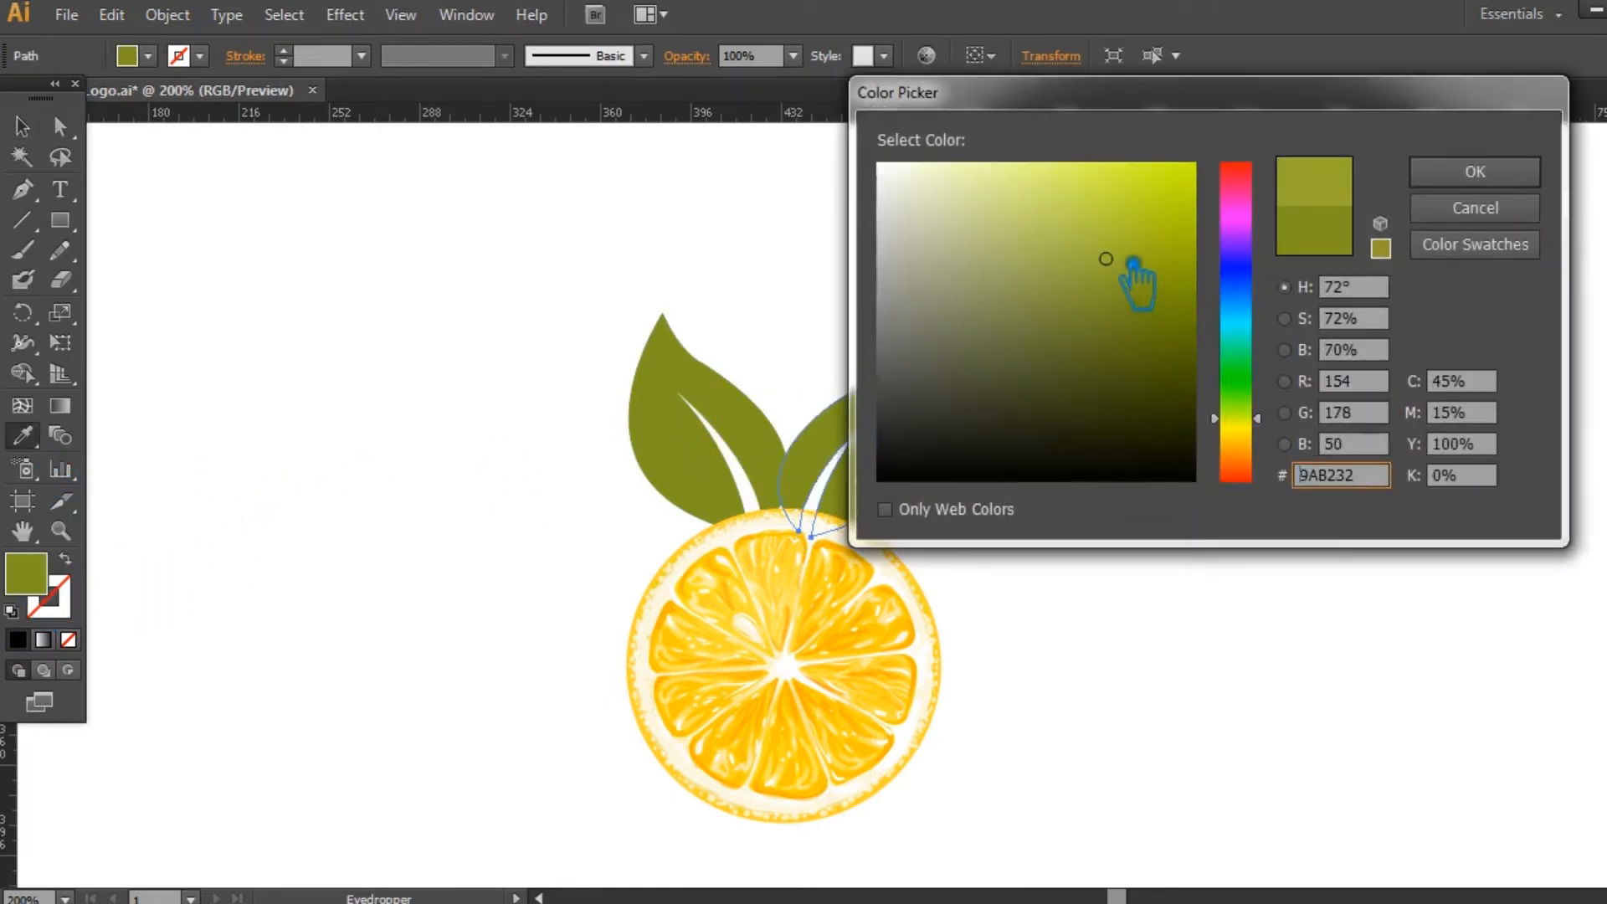
left_click(1528, 171)
left_click(29, 130)
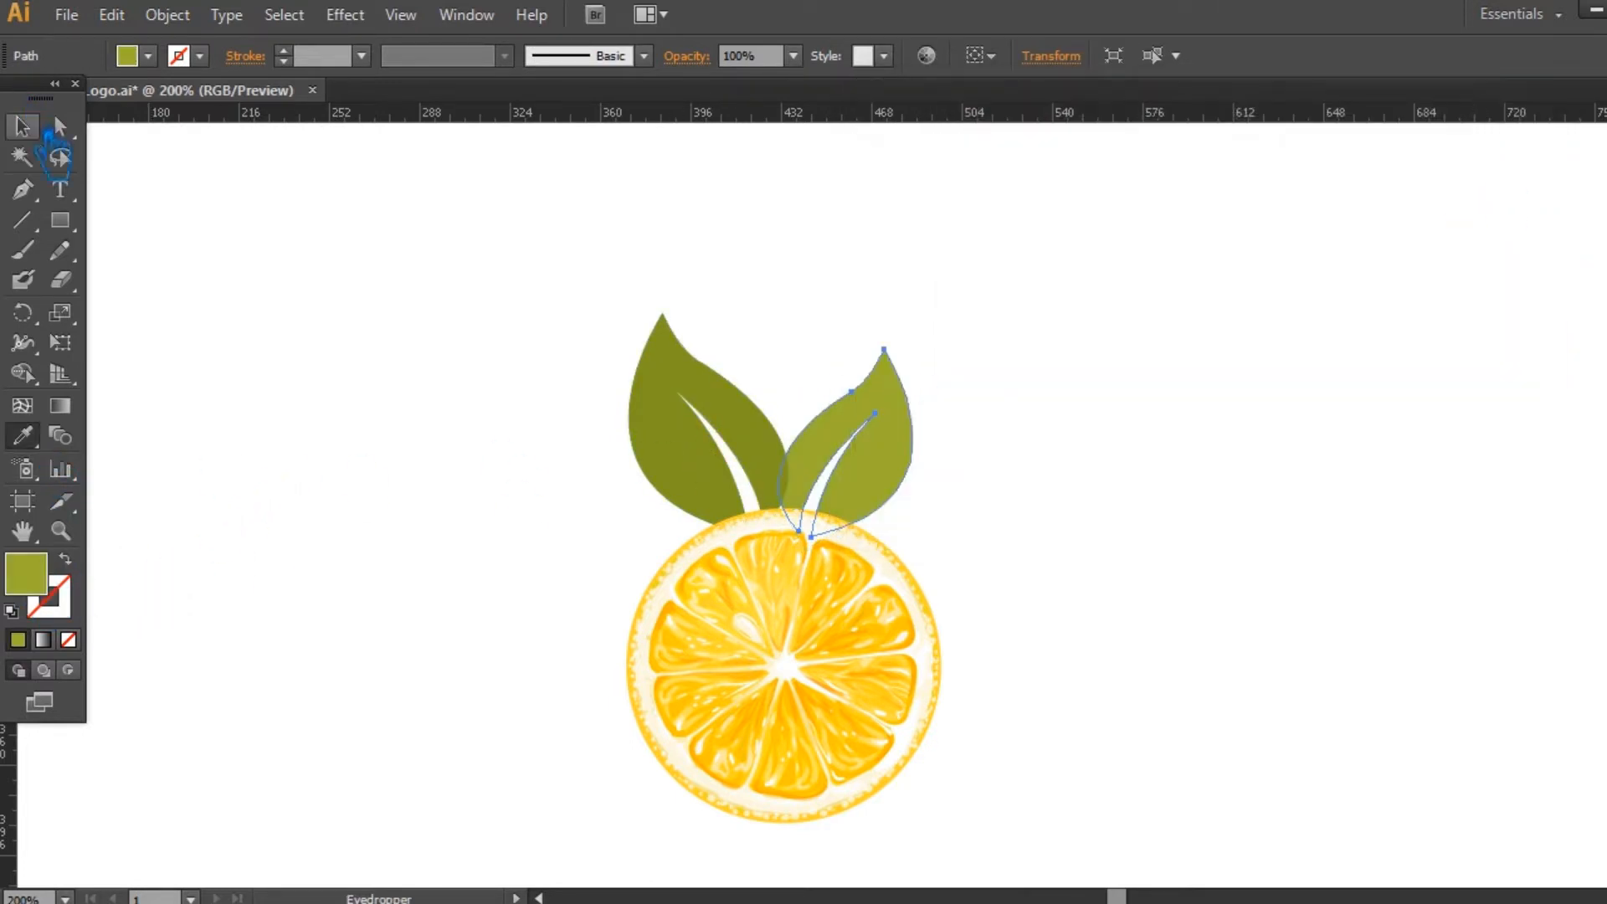
left_click(367, 255)
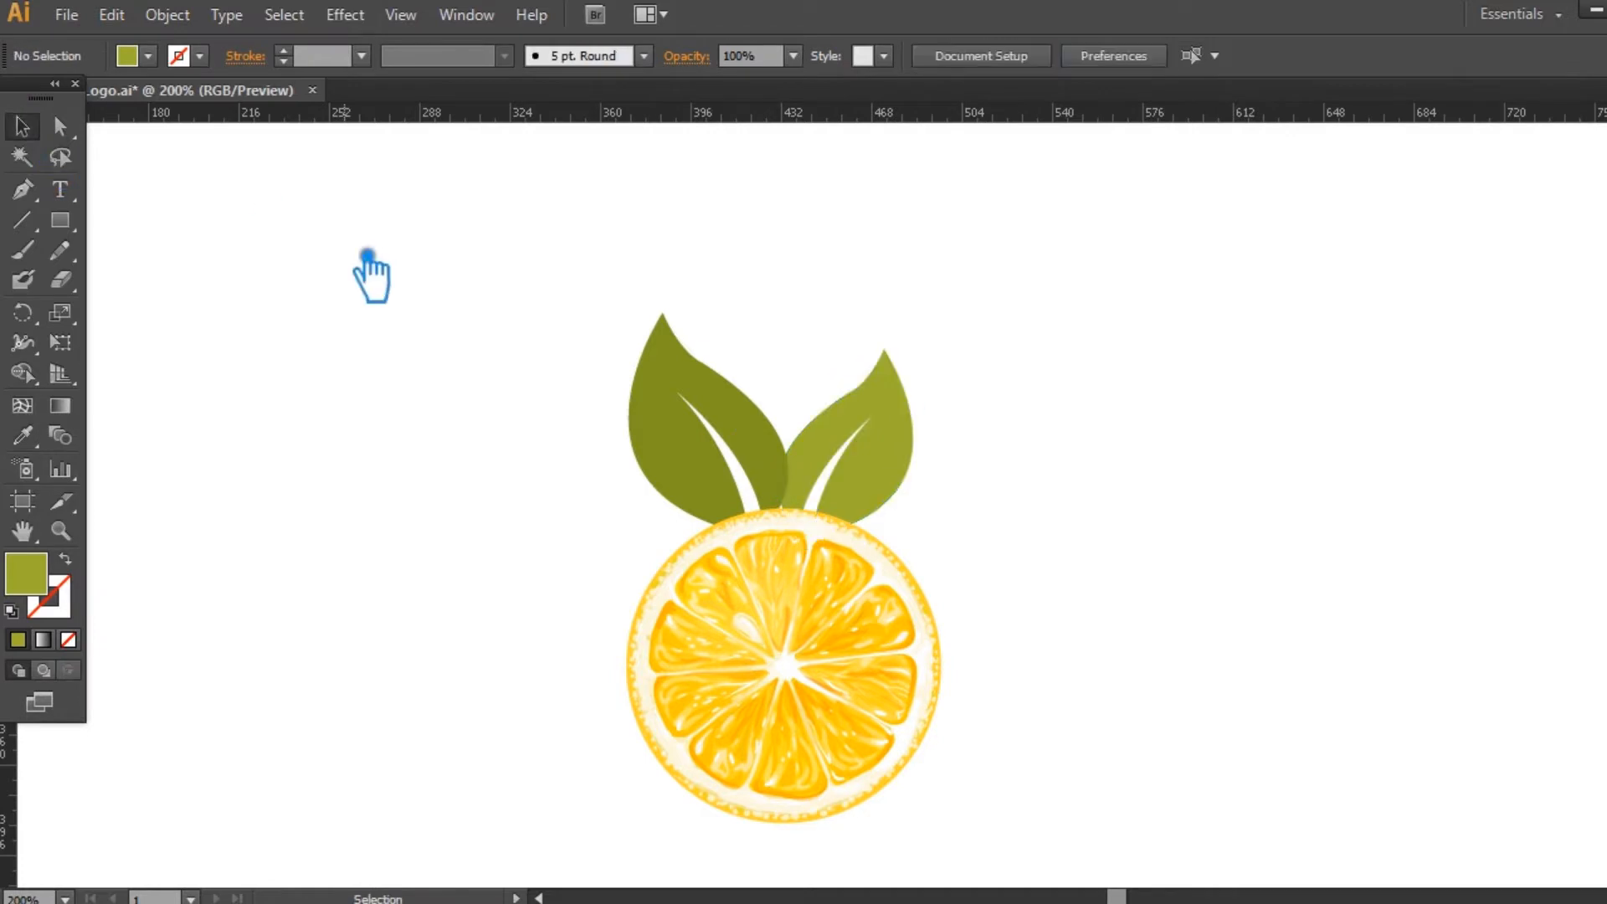
- Sample the right leaf's green onto the left leaf and darken the left leaf's fill to #8FA02B
left_click(691, 385)
key("i")
left_click(916, 462)
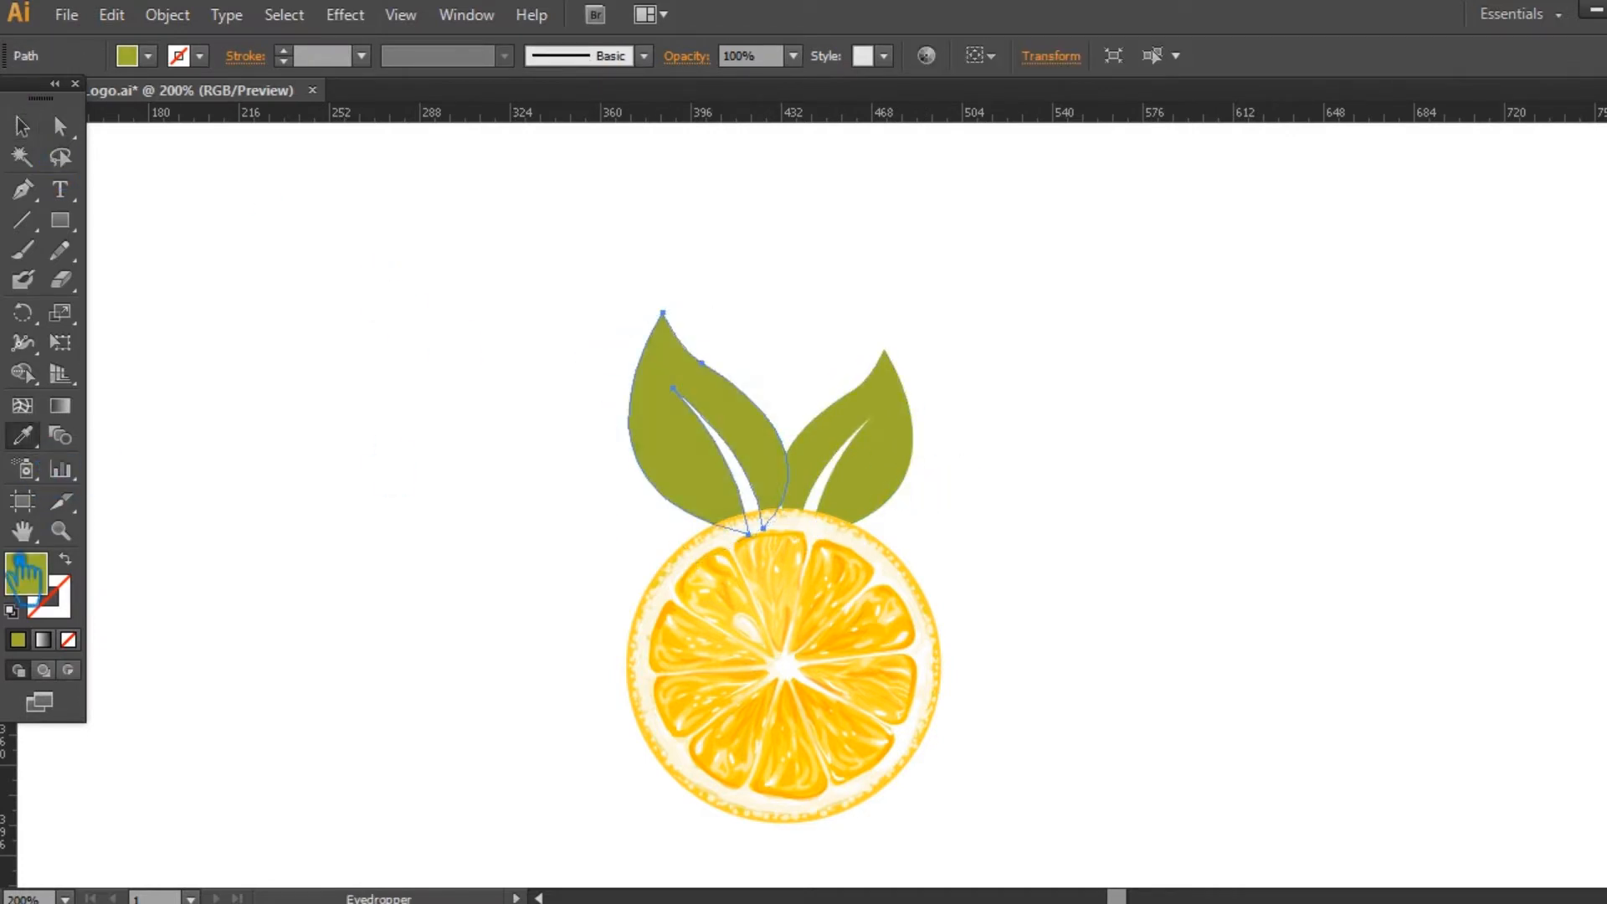
double_click(49, 582)
left_click(1132, 294)
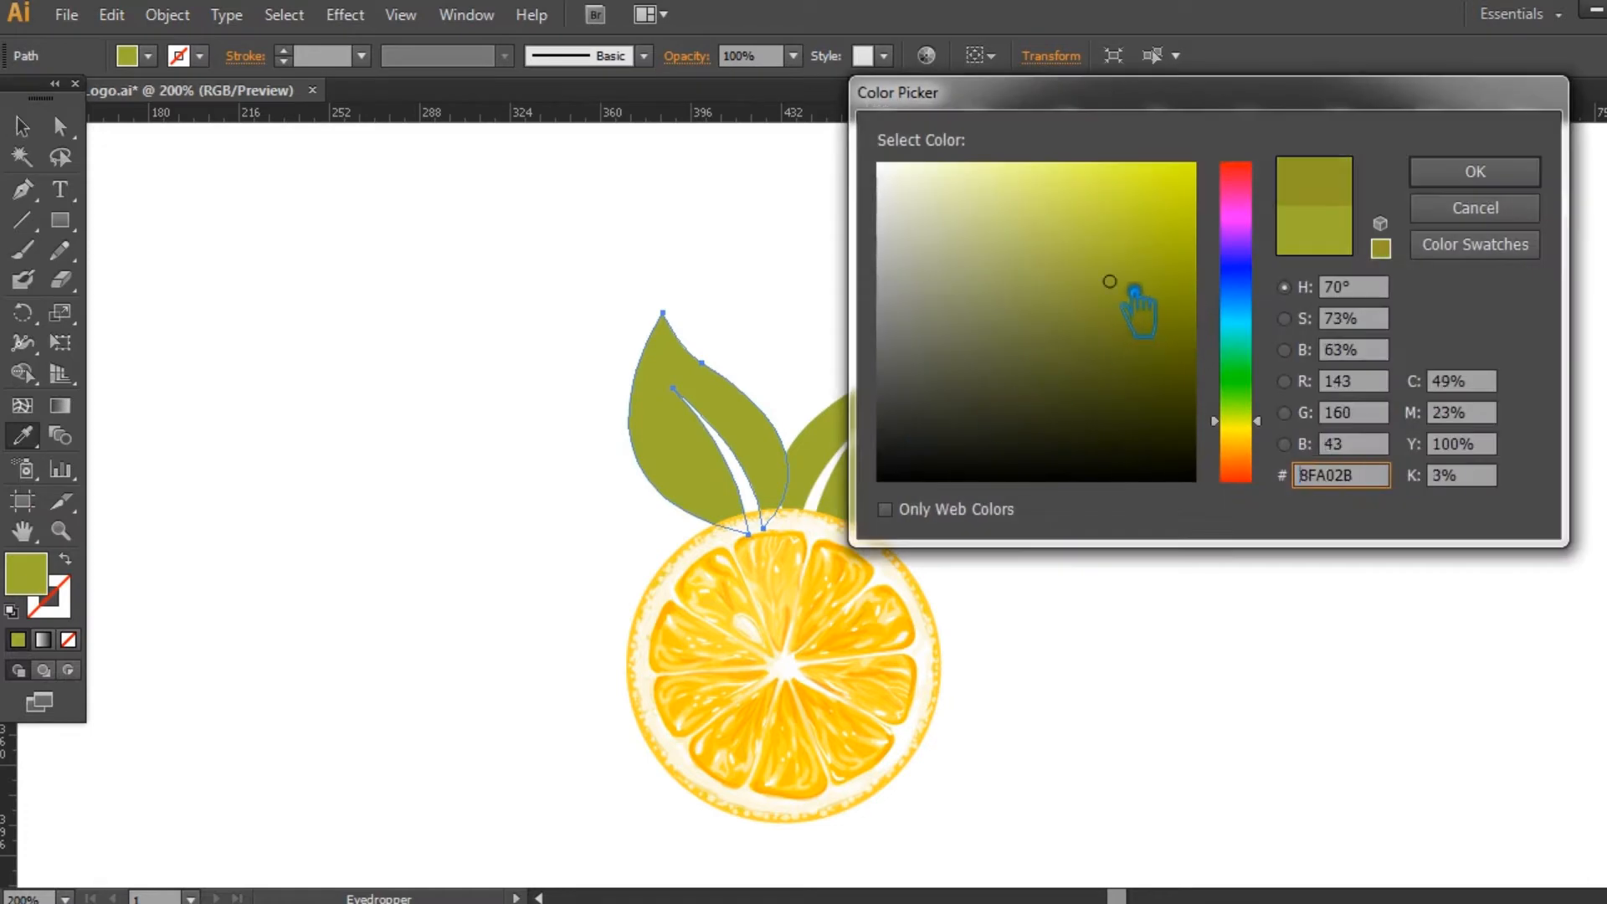
left_click(1474, 172)
left_click(22, 126)
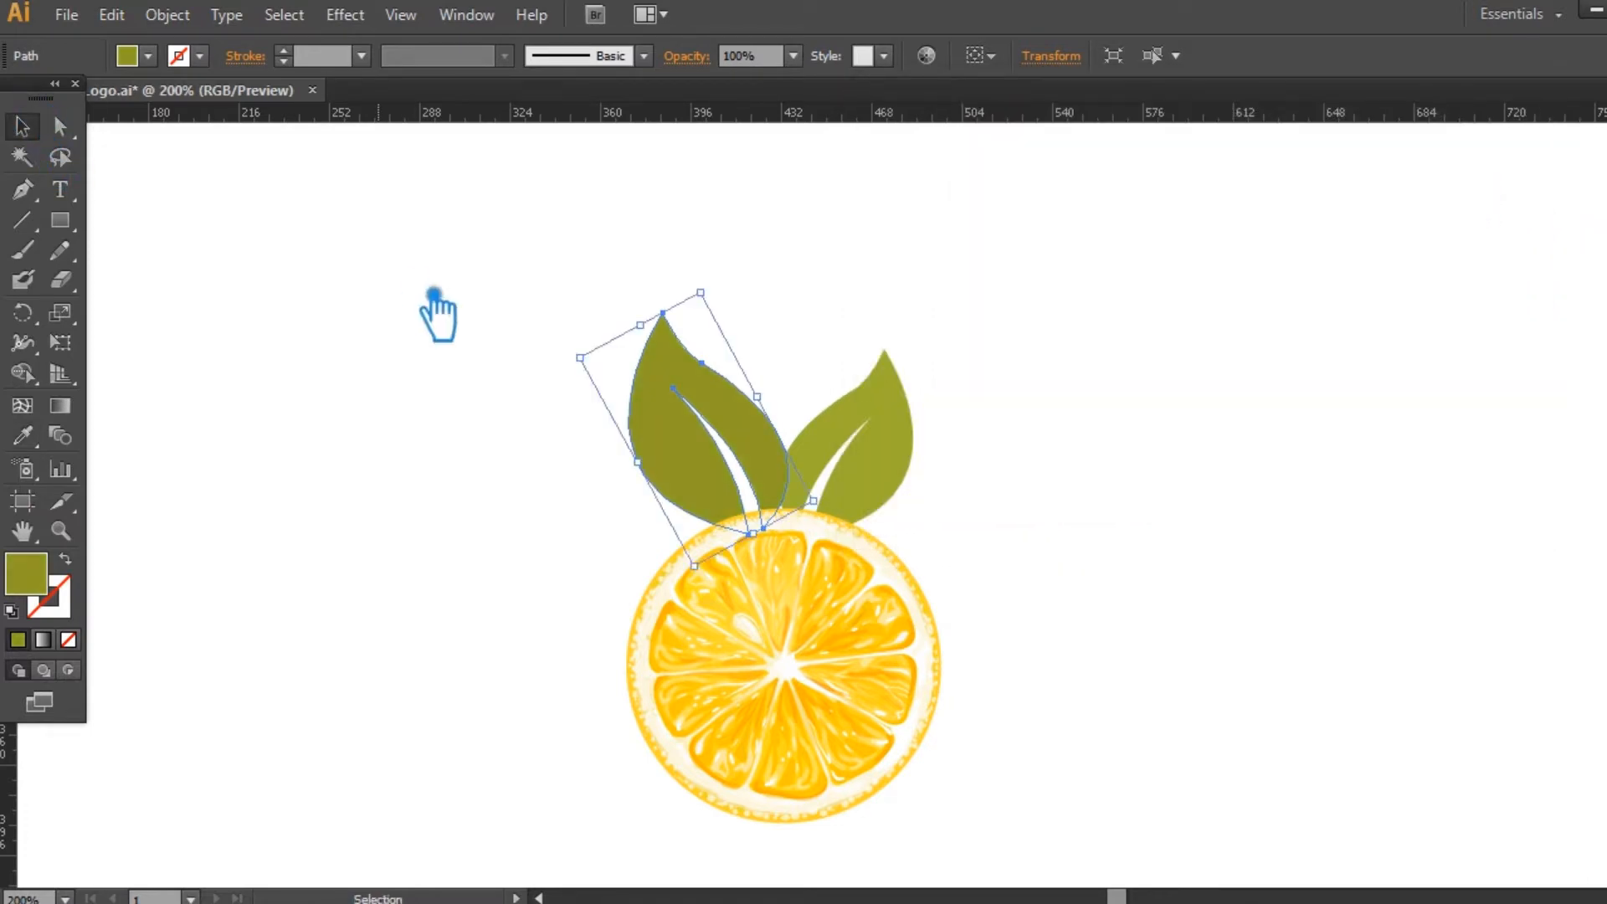
left_click(434, 295)
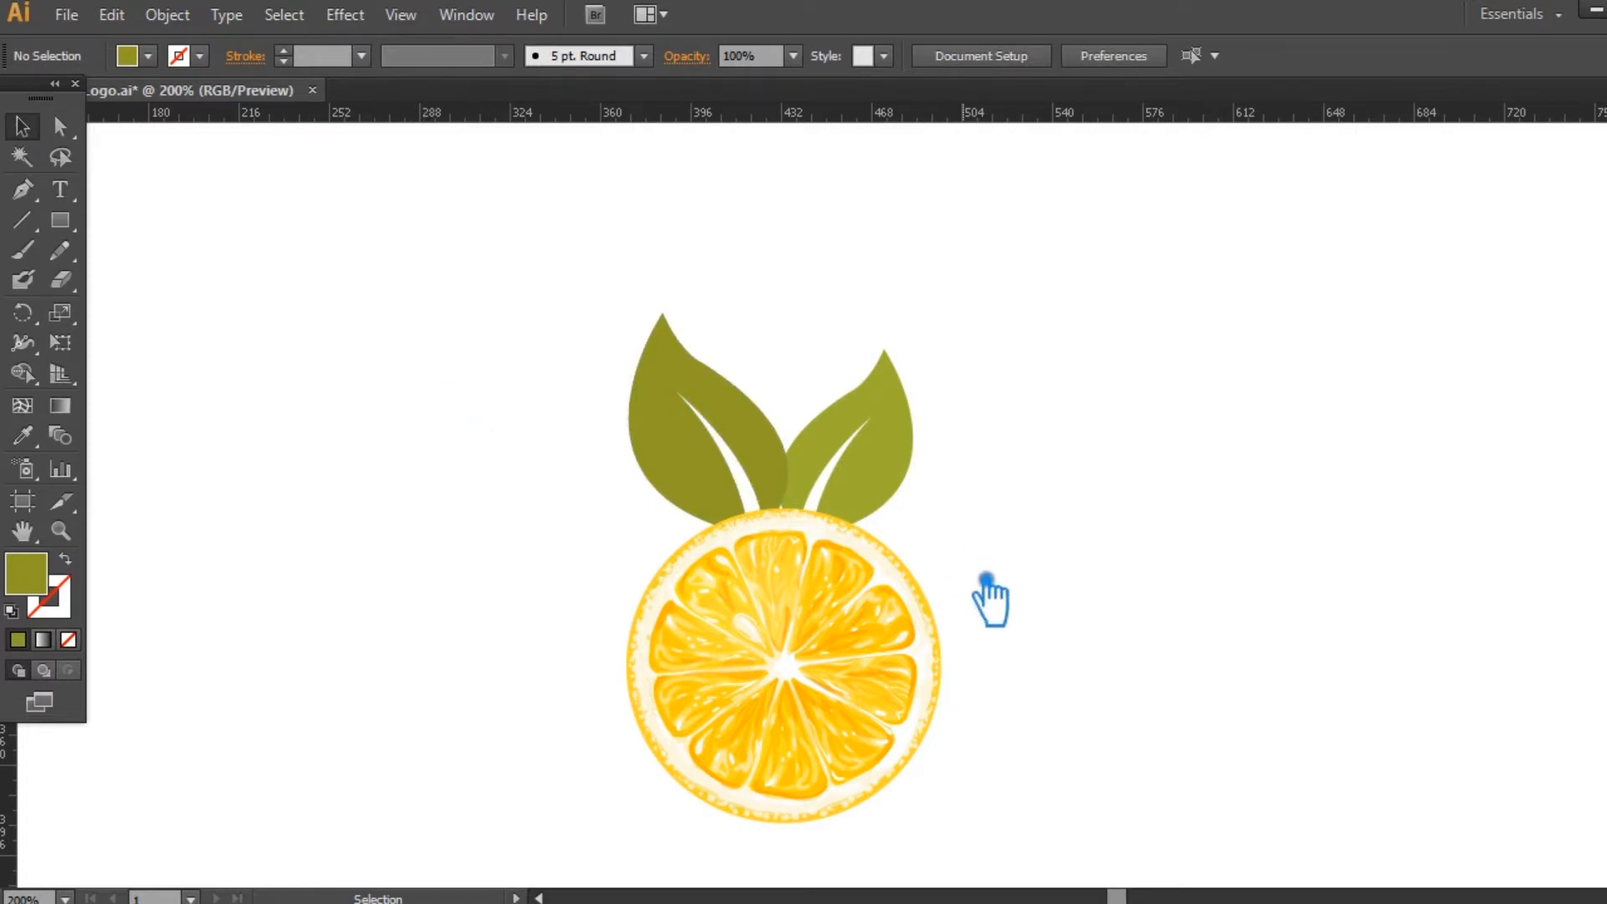
- Nudge the left leaf slightly to the right so it overlaps the other leaf more
left_click_drag(1008, 628, 993, 576)
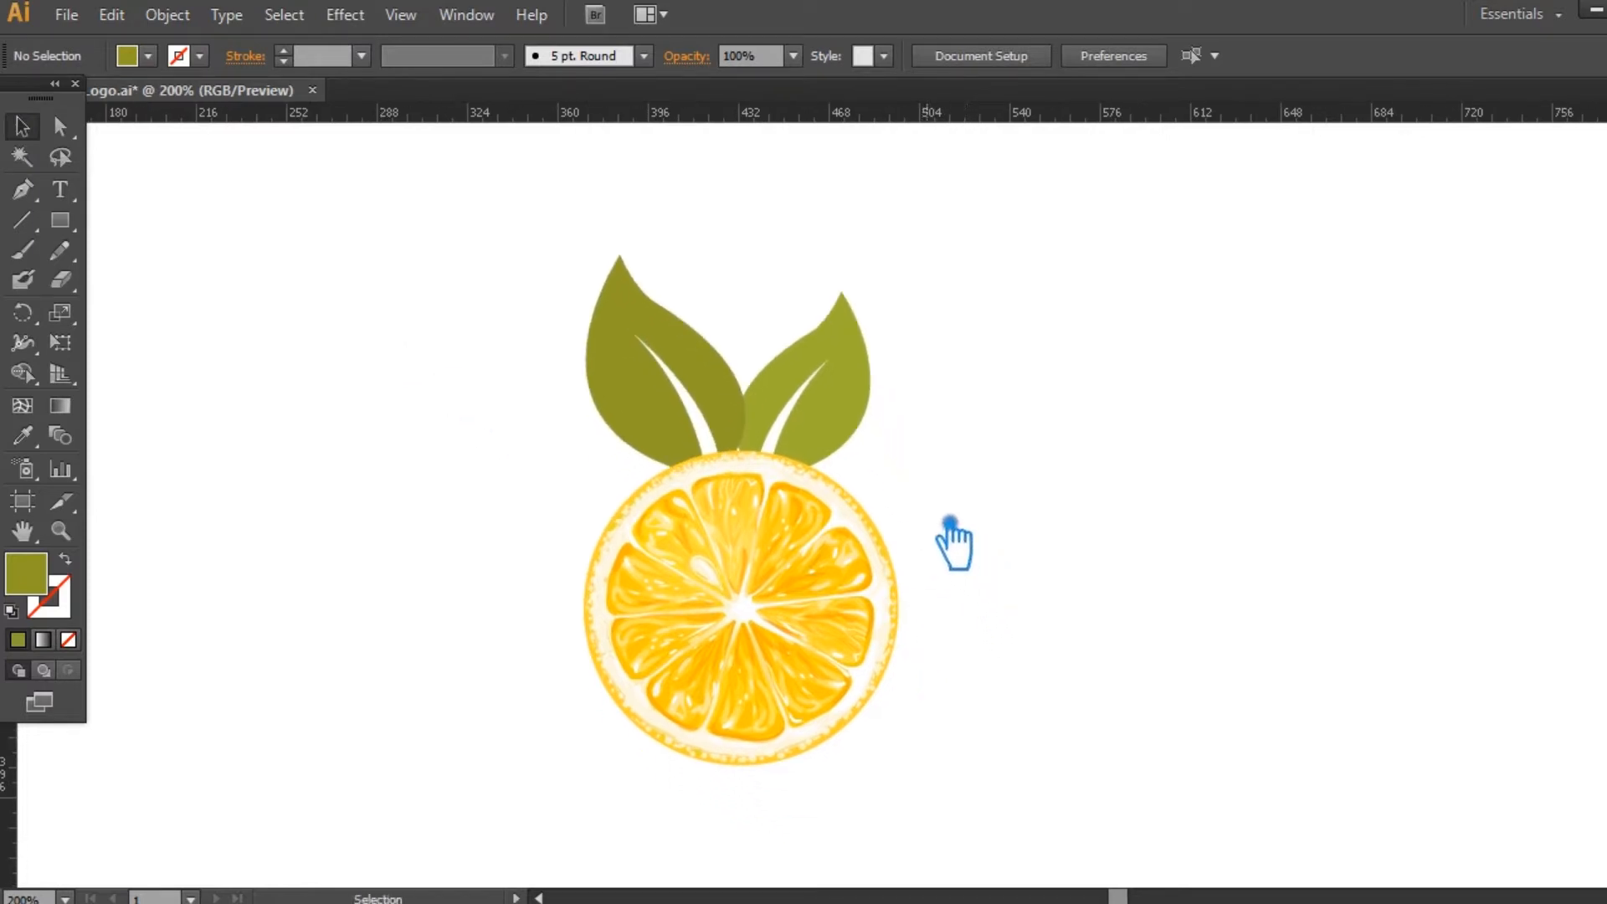
left_click(736, 429)
key("Right")
- Bring the right leaf in front of the left leaf and the orange slice in front of both leaves
left_click(851, 428)
key("a")
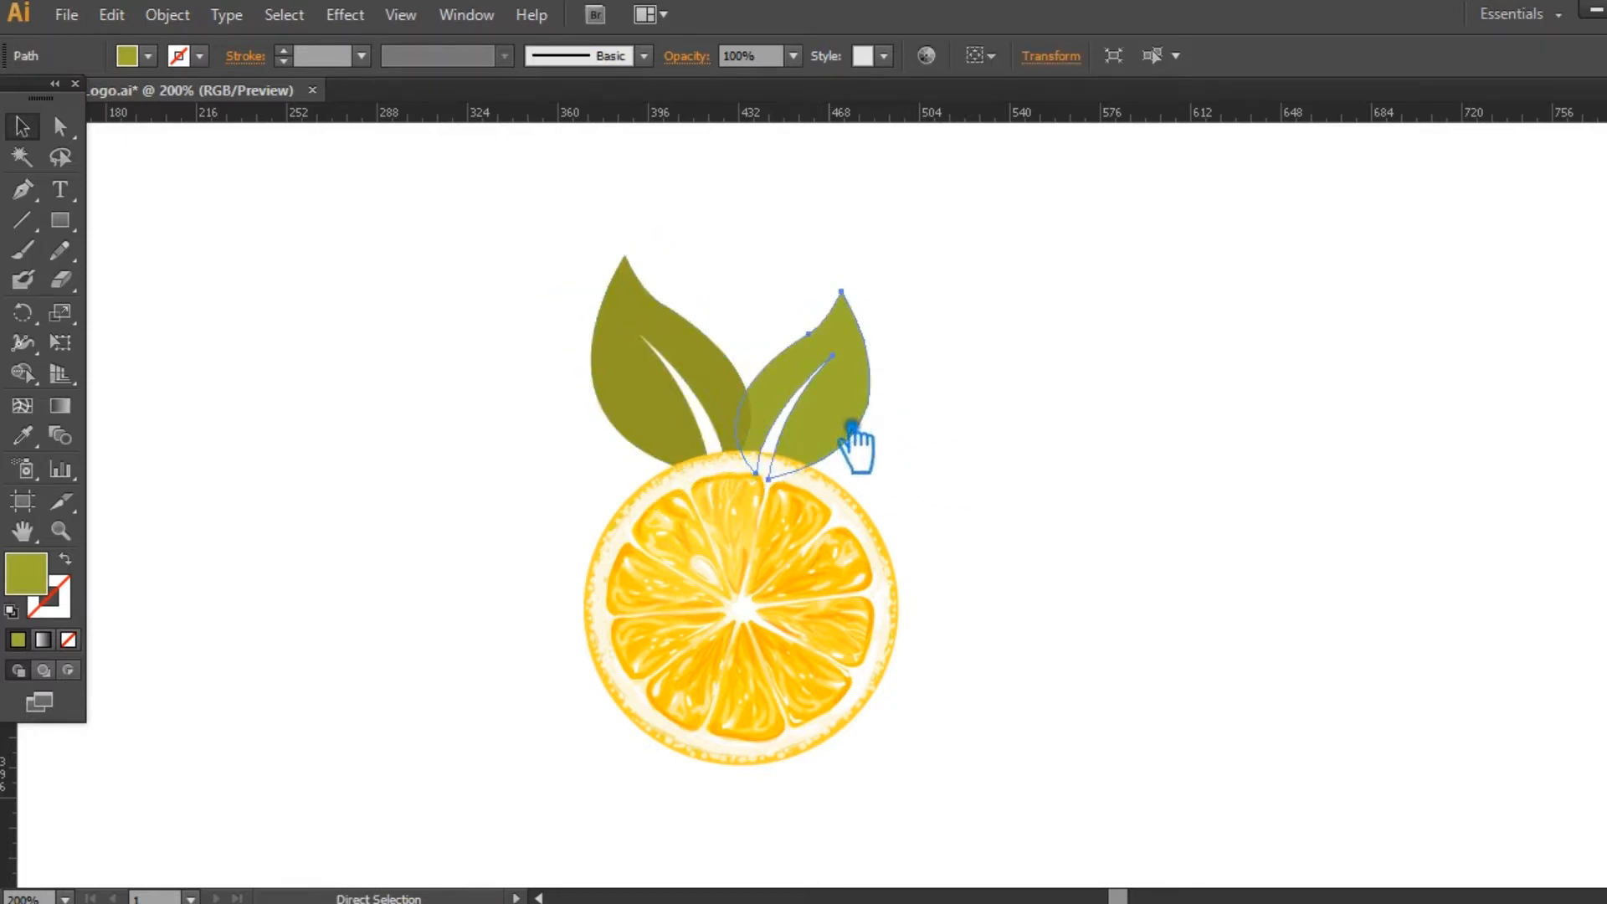
left_click(780, 565)
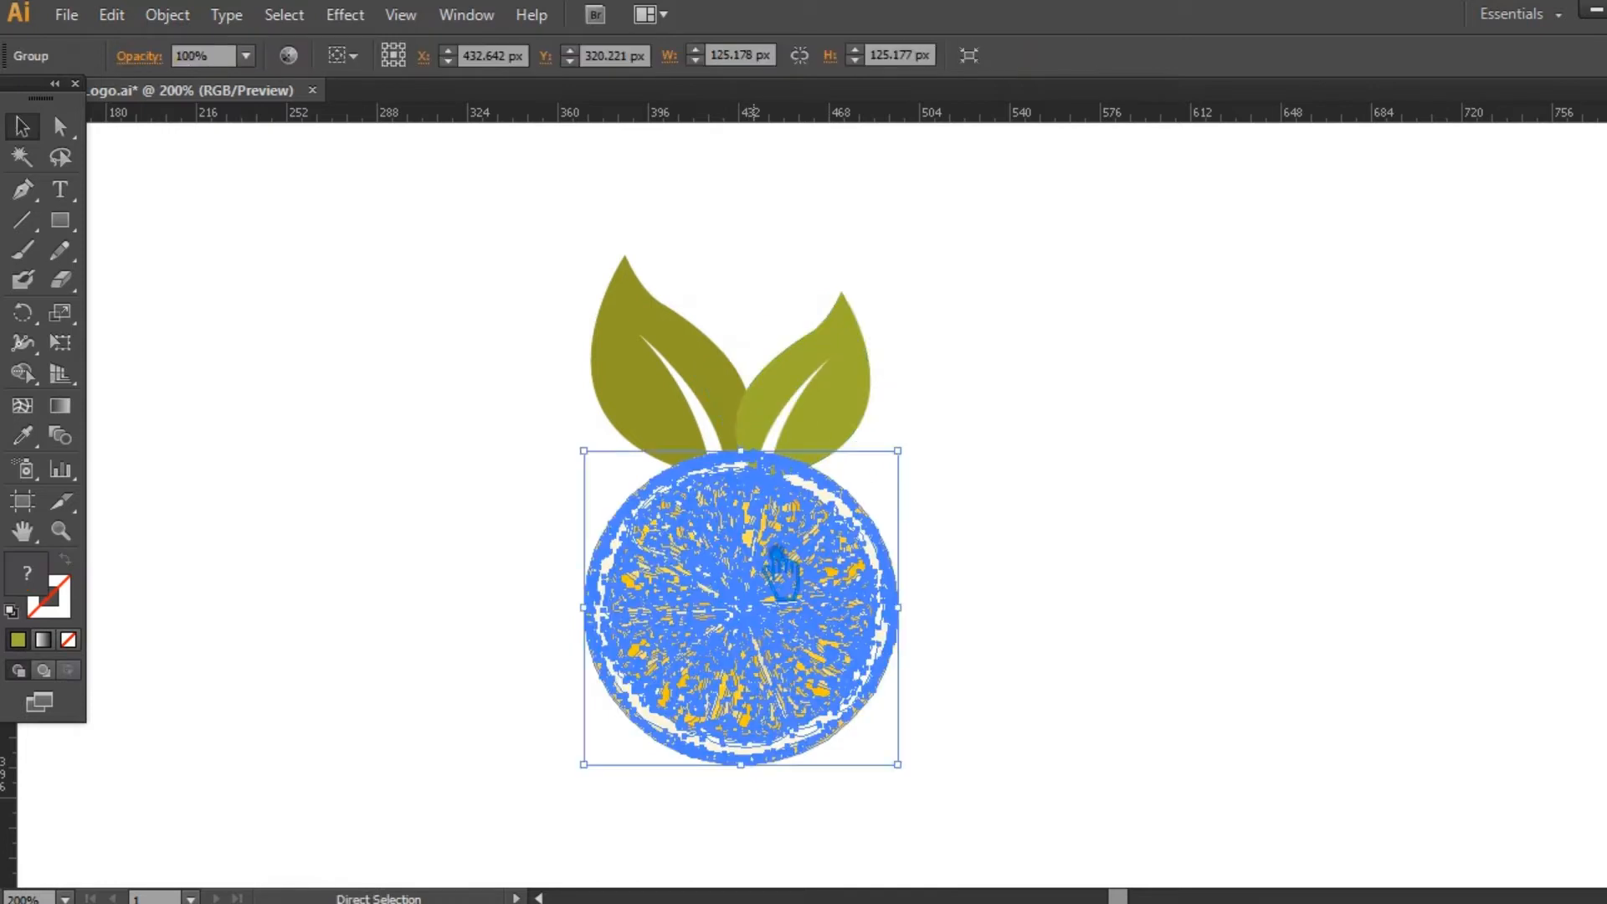
left_click(1045, 370)
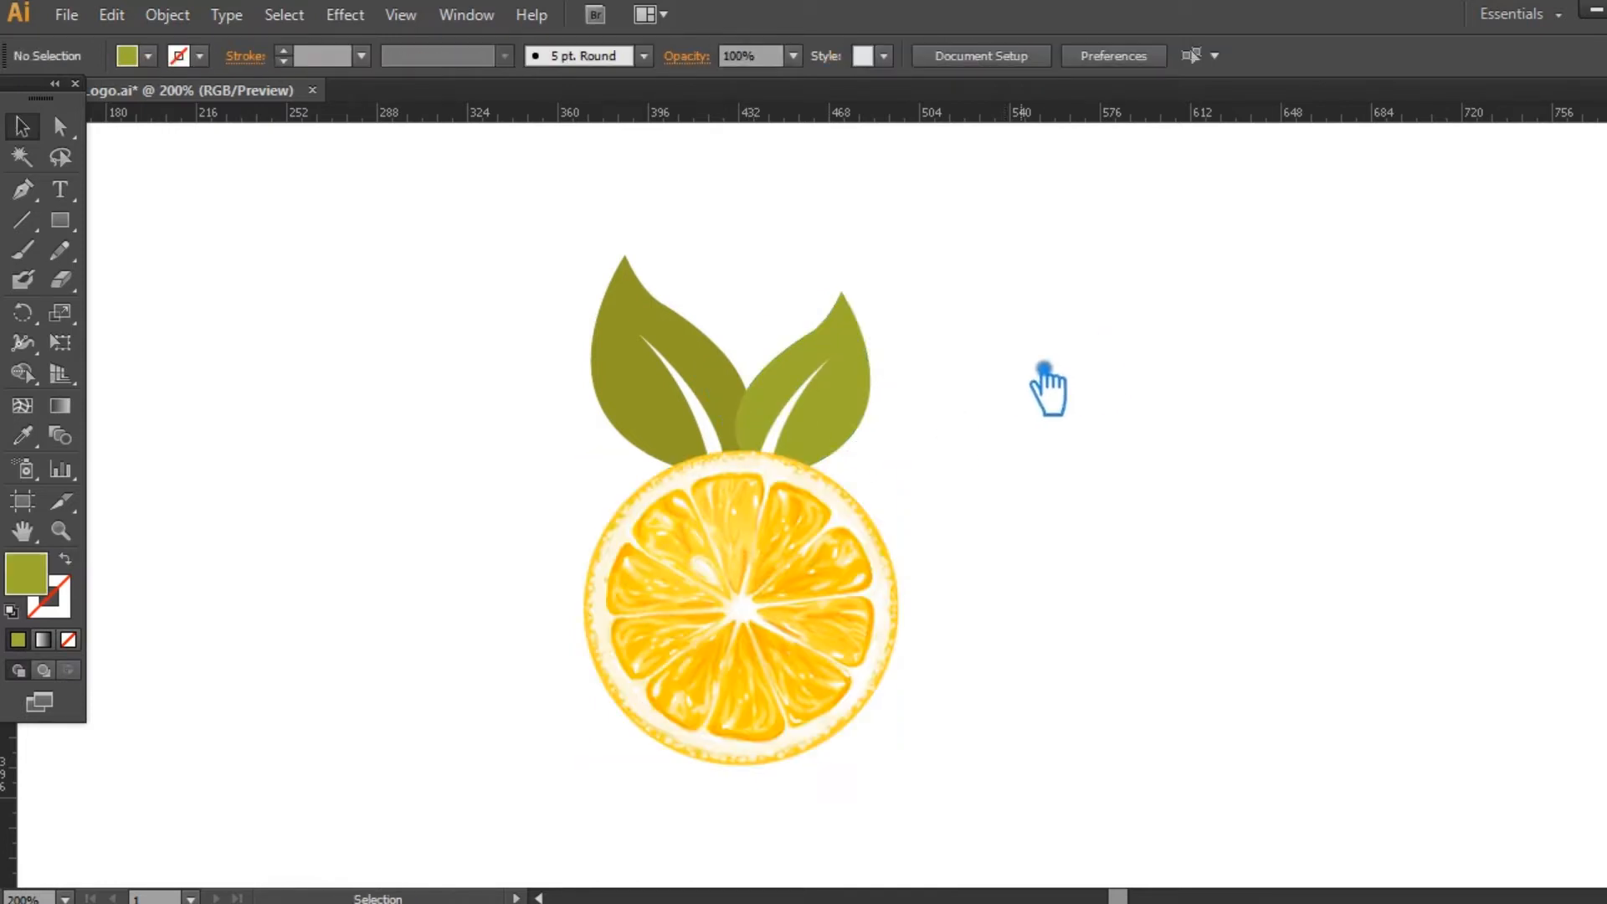
- Try stacking the left leaf in front of the right leaf, and return the right leaf to the front
left_click(871, 383)
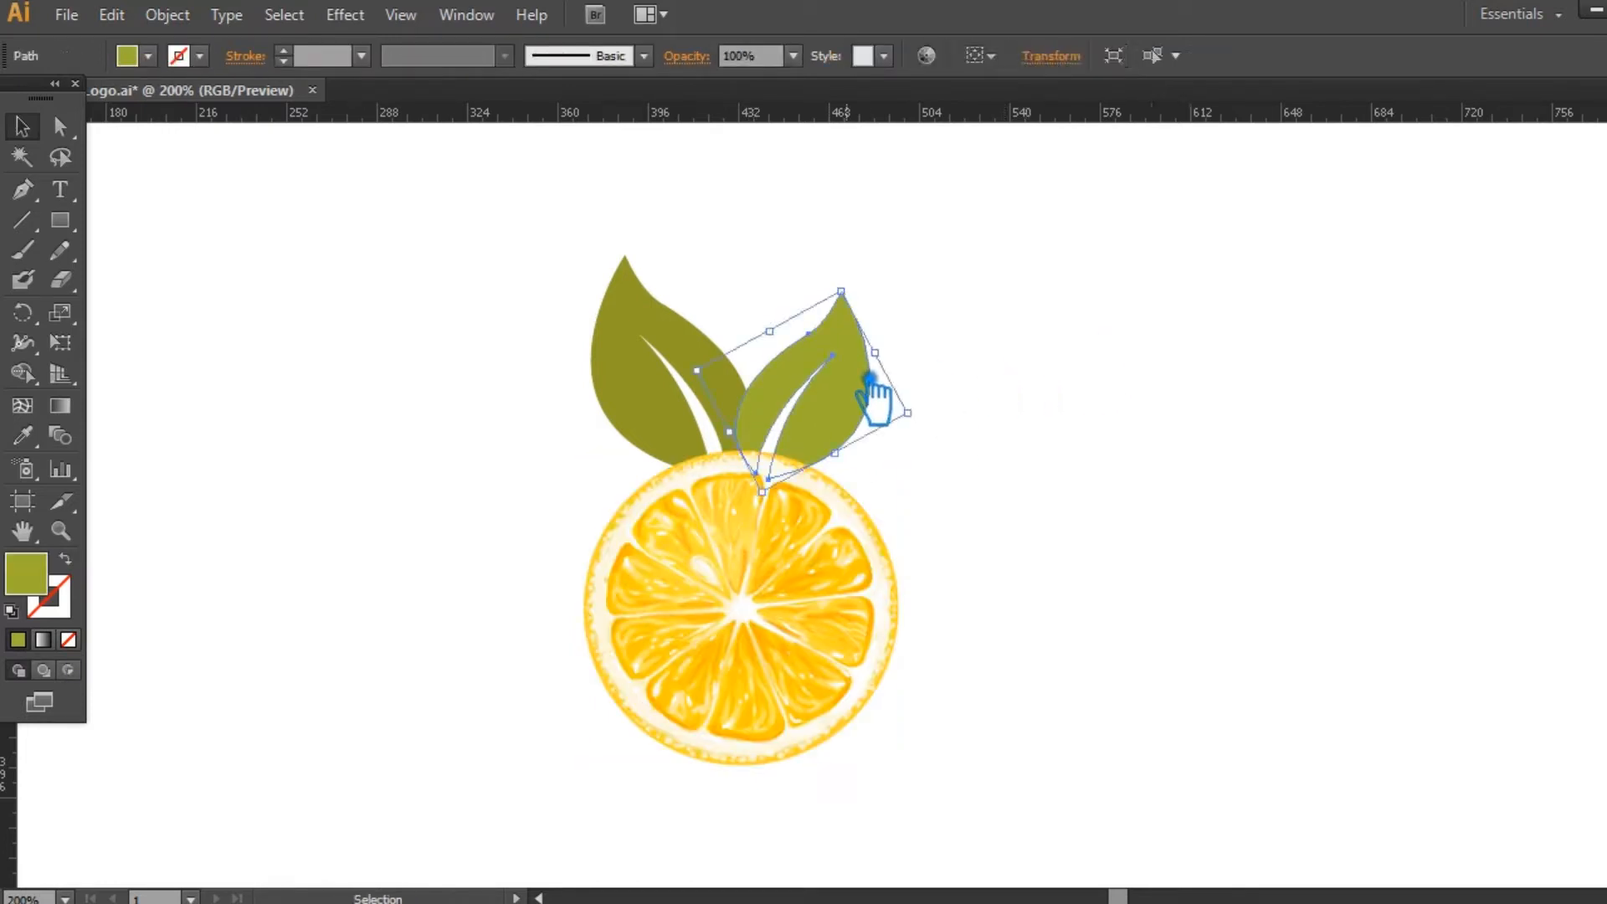
left_click(653, 369)
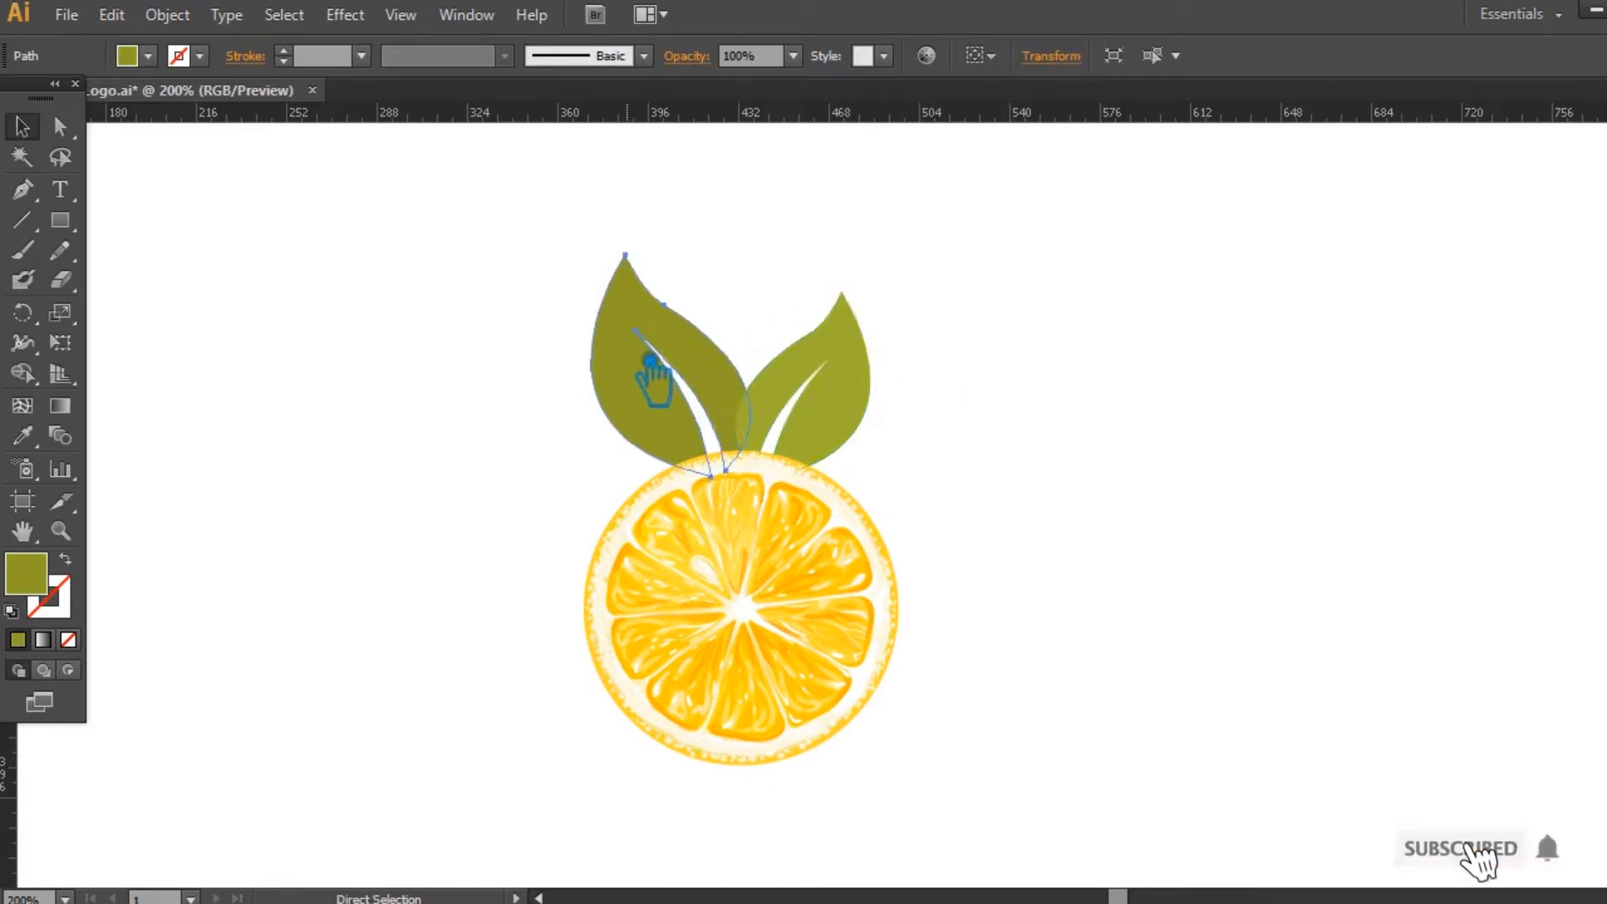
left_click(836, 368, "shift")
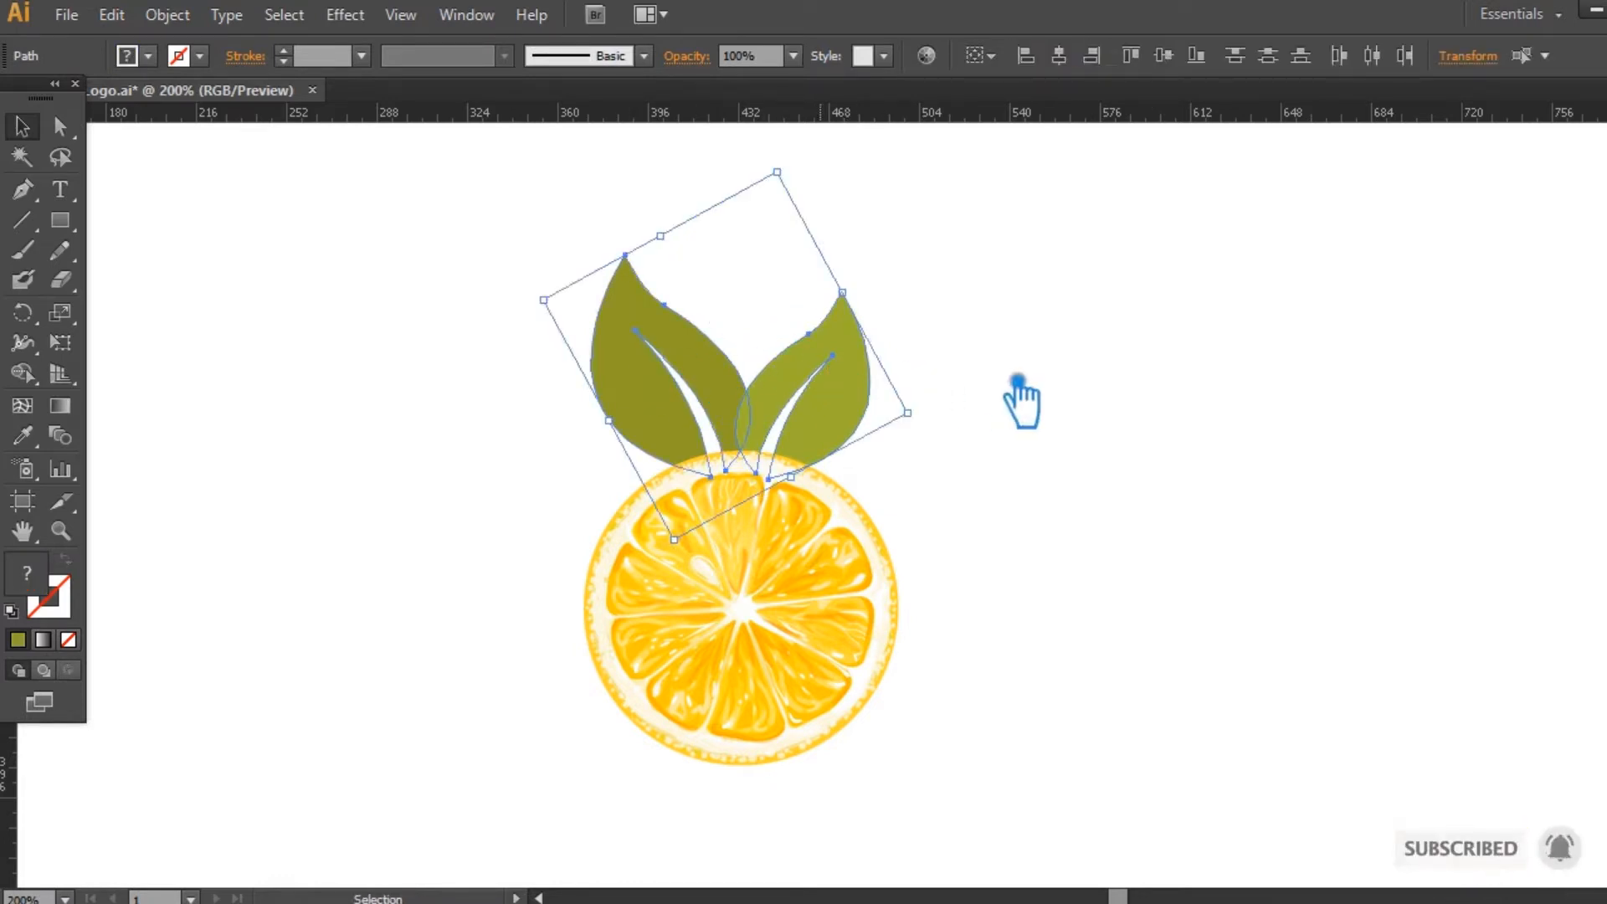
left_click(963, 394)
left_click(850, 423)
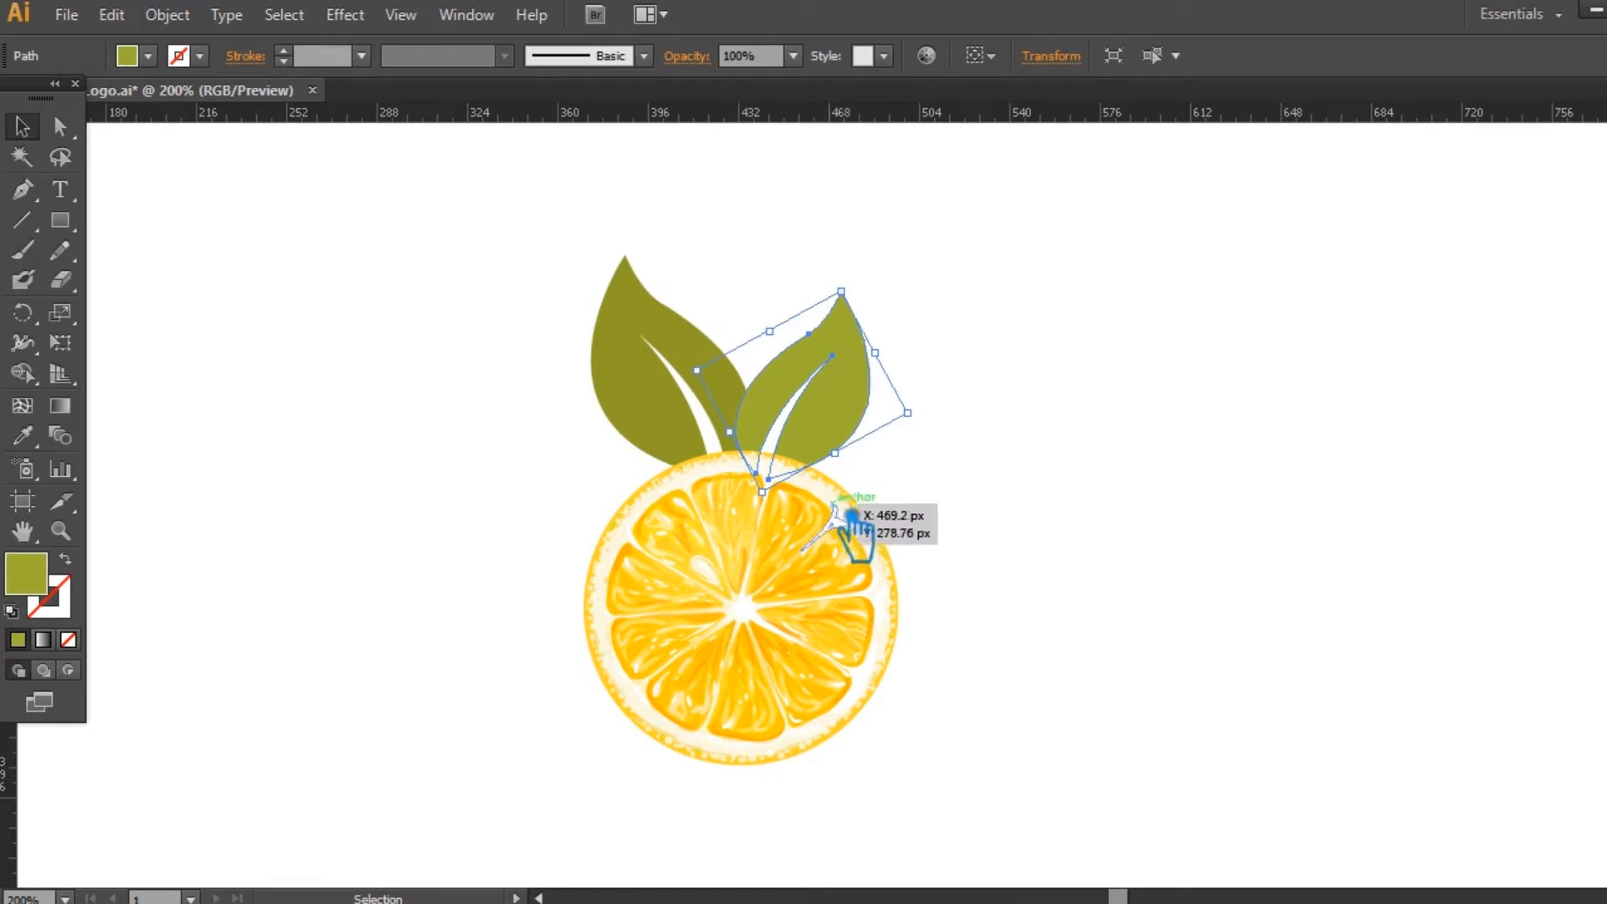
left_click(854, 520)
left_click(986, 506)
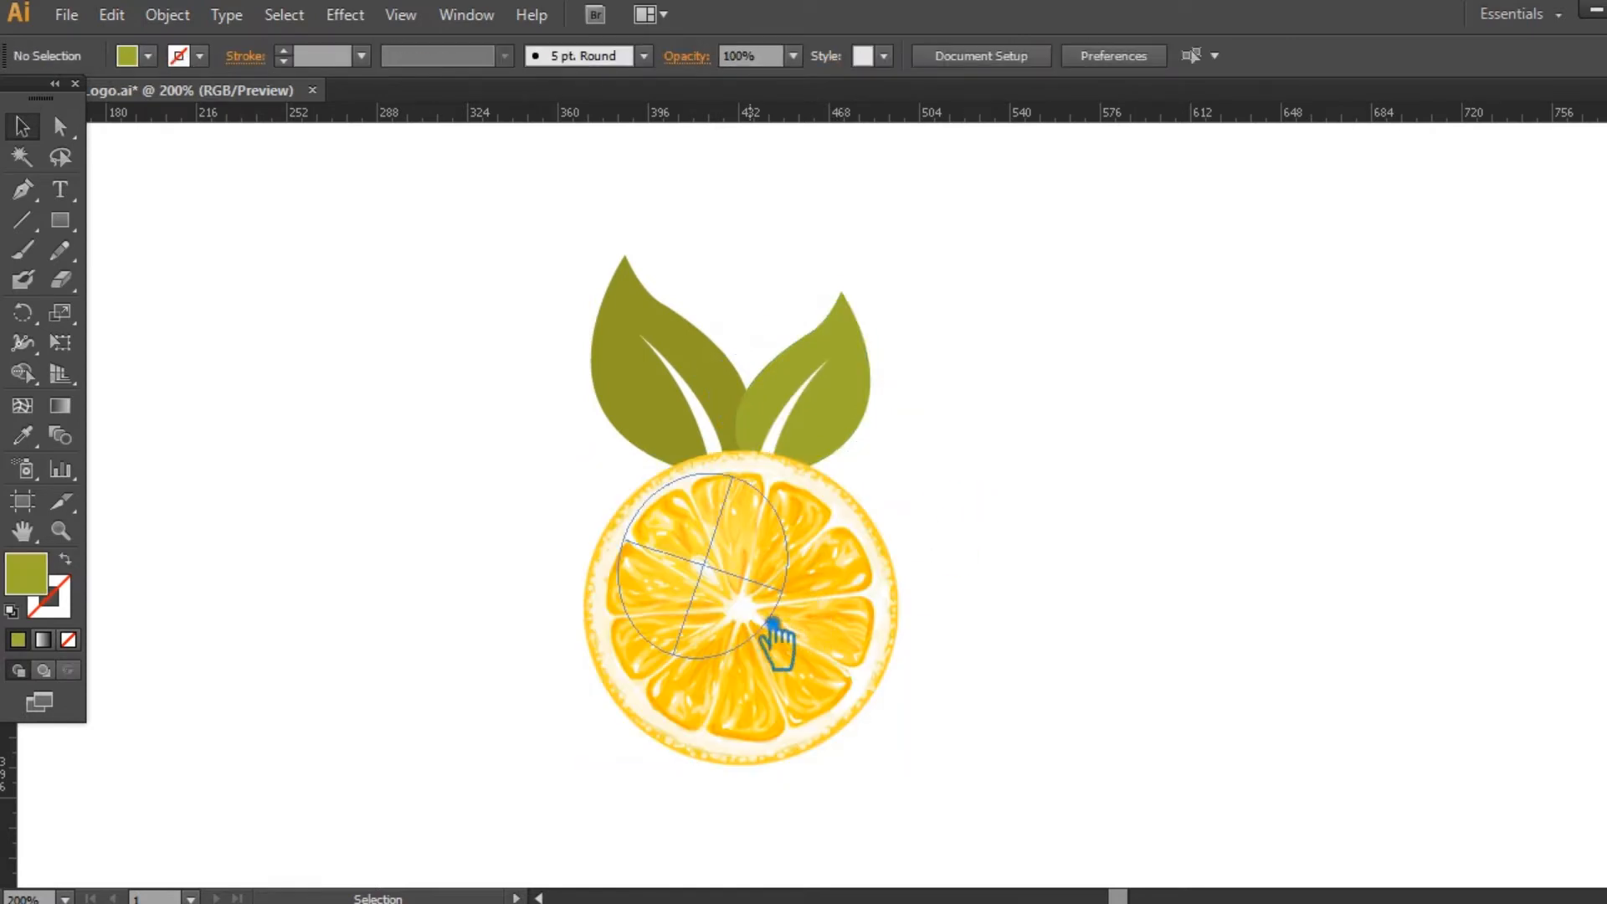
- Draw a circle from the orange slice's centre that just covers the slice, and nudge it up into alignment
left_click_drag(60, 220, 171, 293)
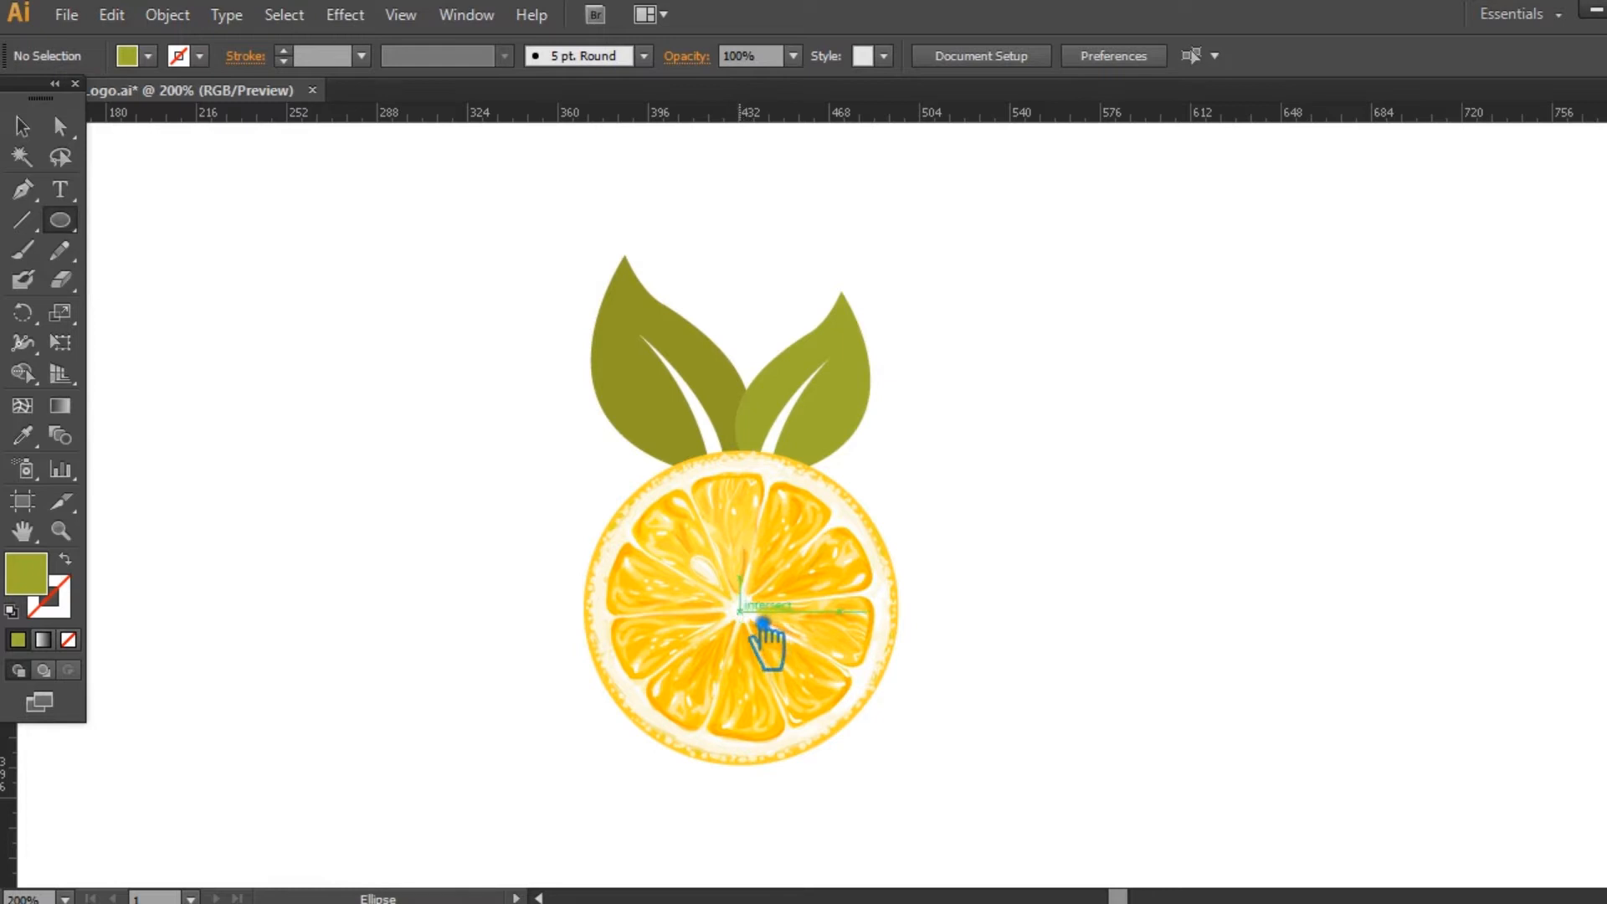
left_click_drag(762, 624, 922, 734)
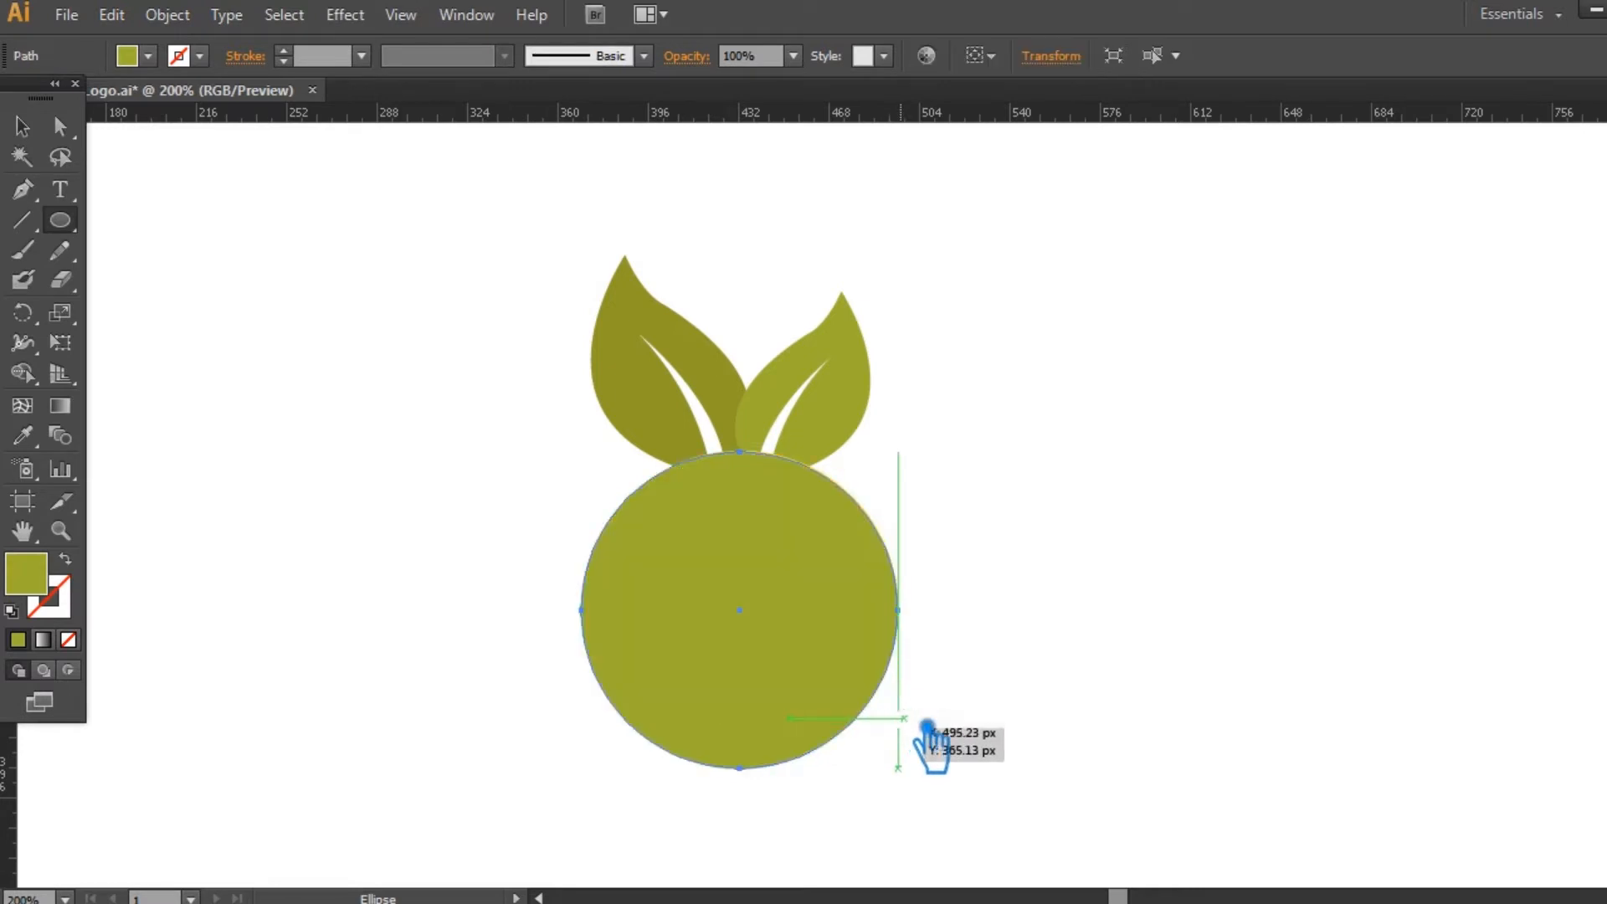
key("Up")
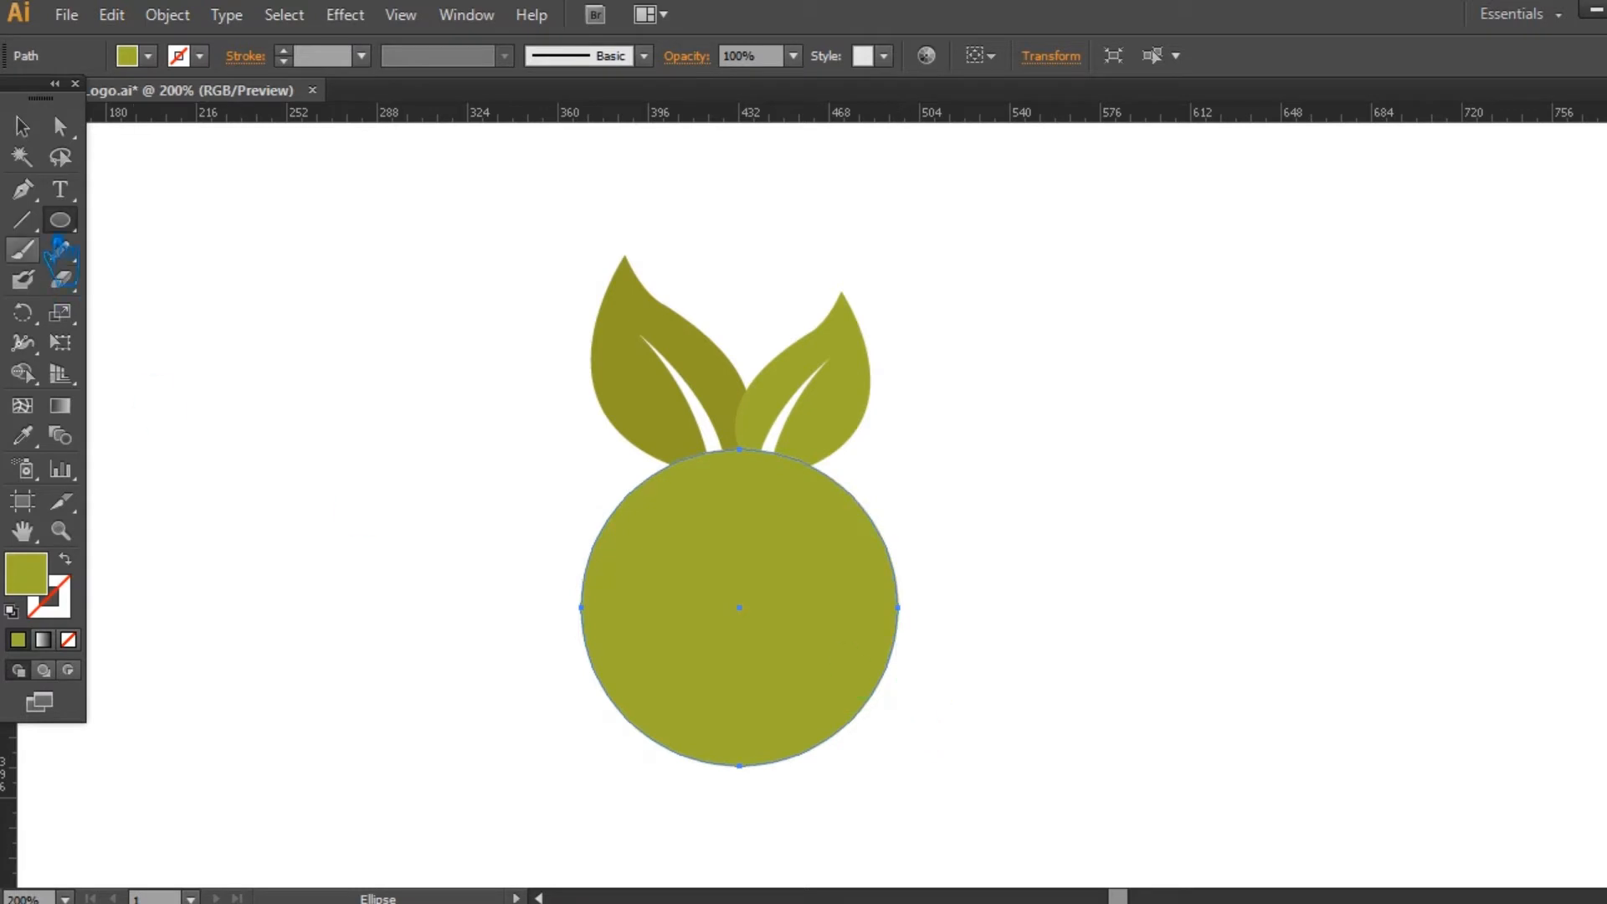
left_click(23, 127)
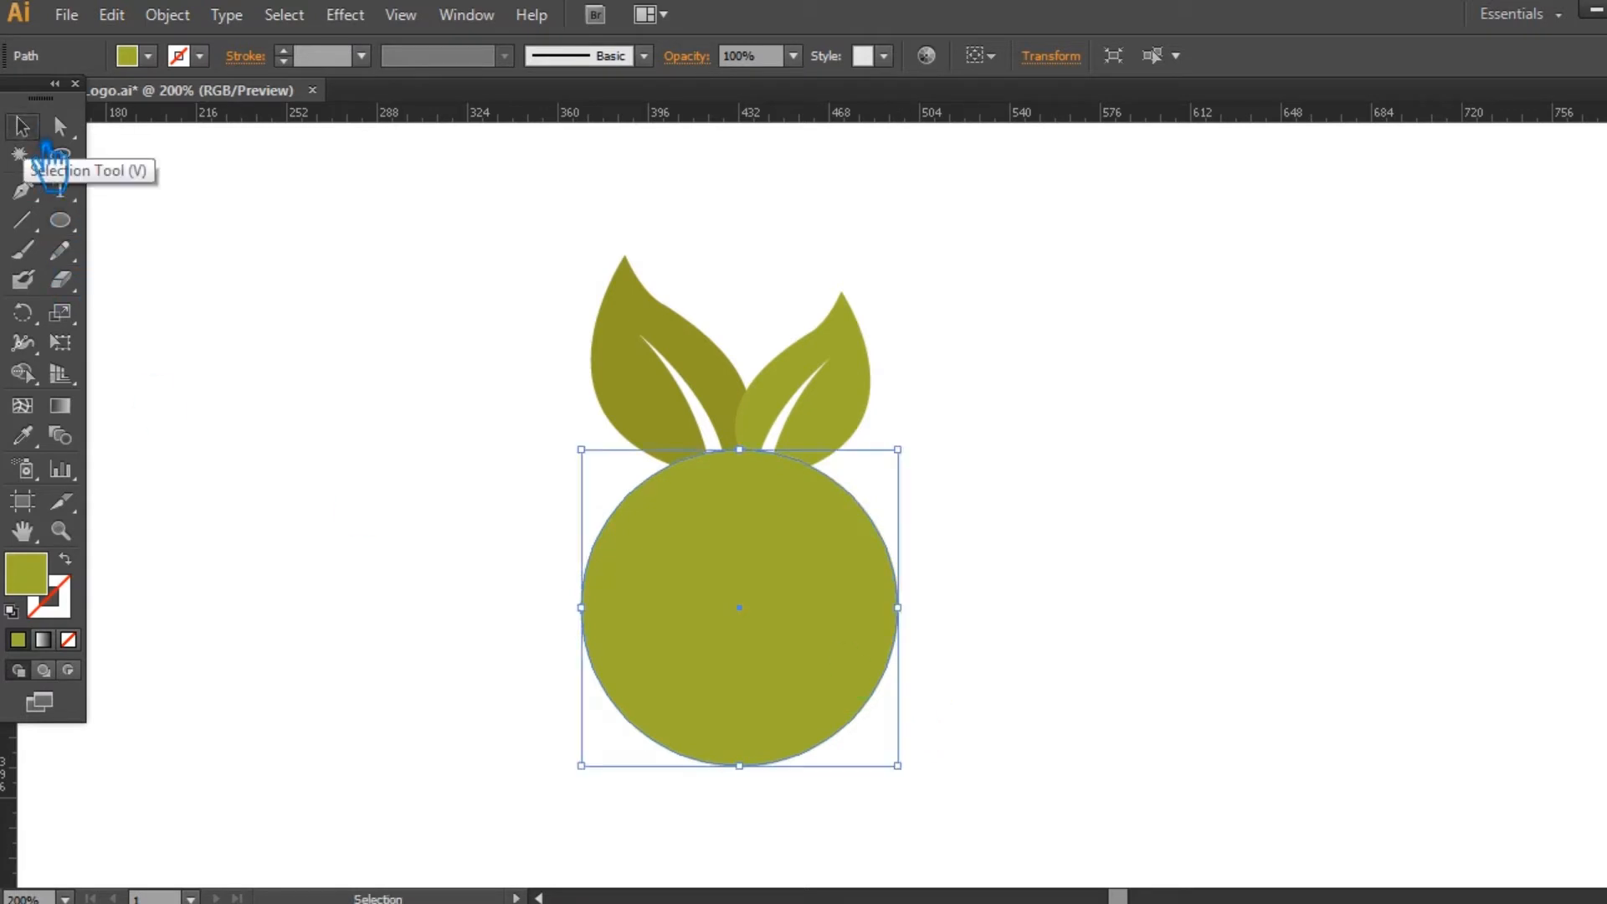
- Offset the circle's path outward by 2 px with mitered joins
left_click(190, 22)
mouse_move(268, 530)
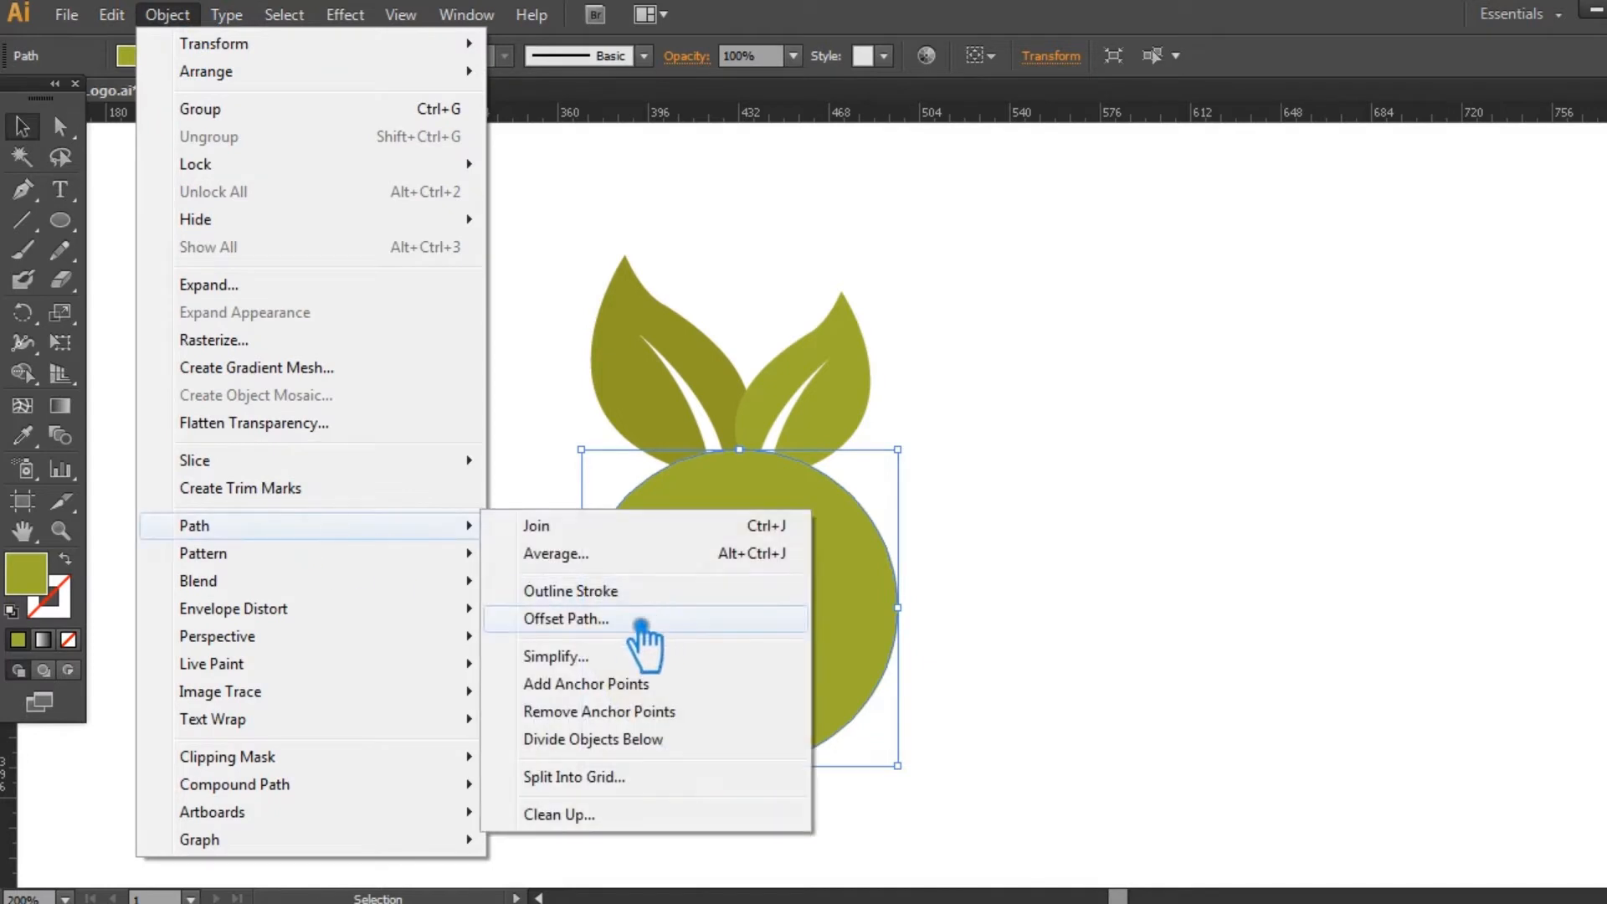
left_click(649, 621)
left_click(1236, 403)
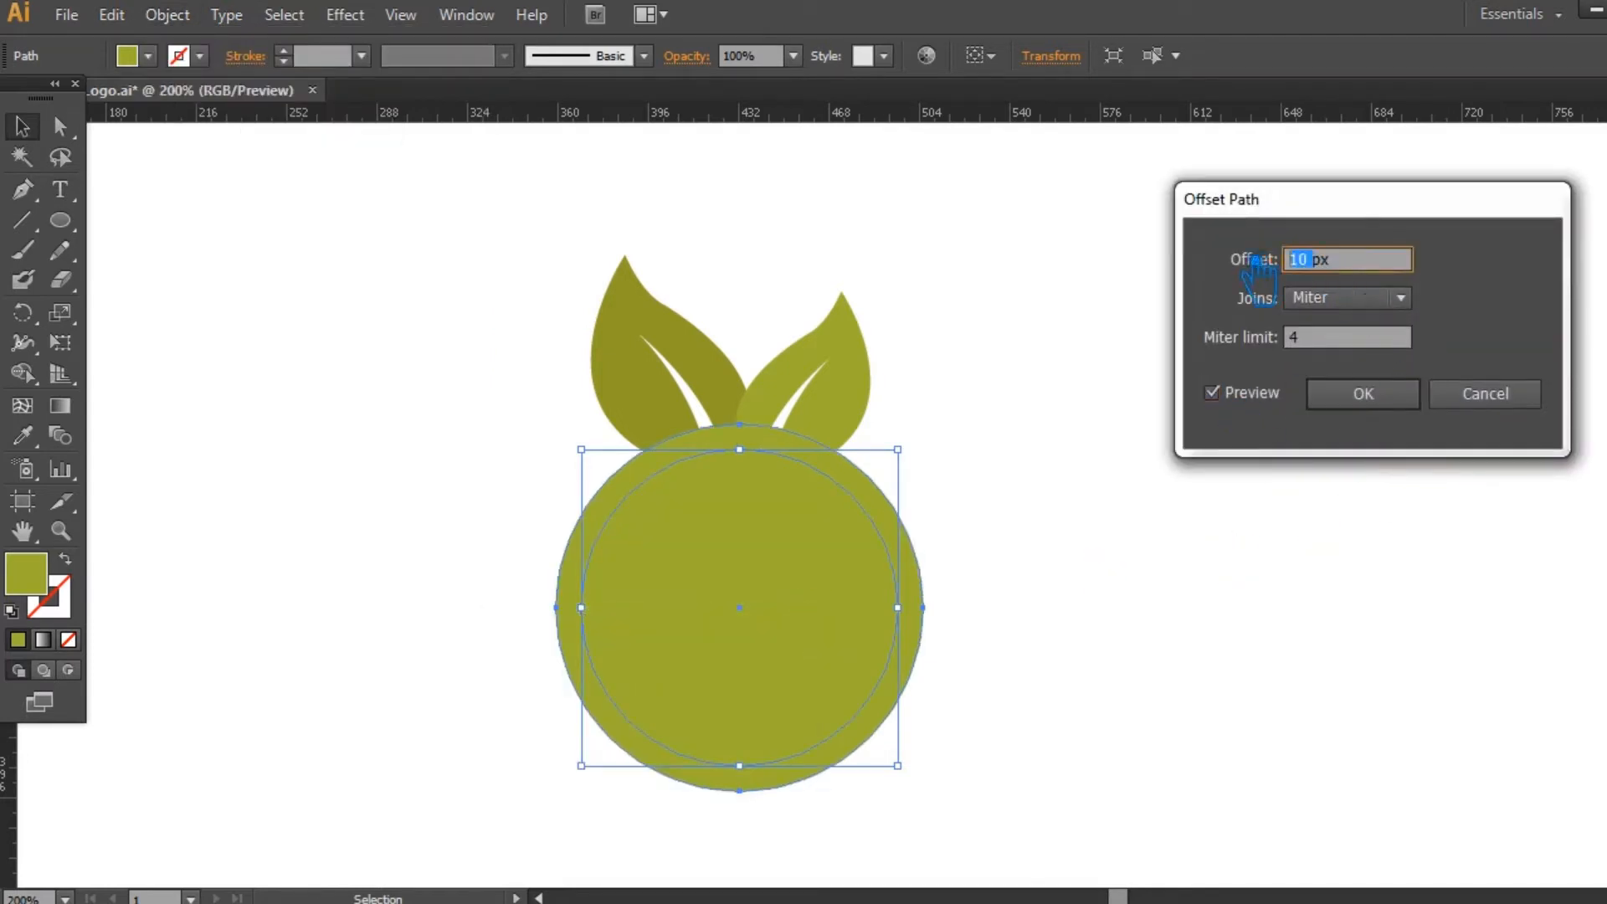
type("4")
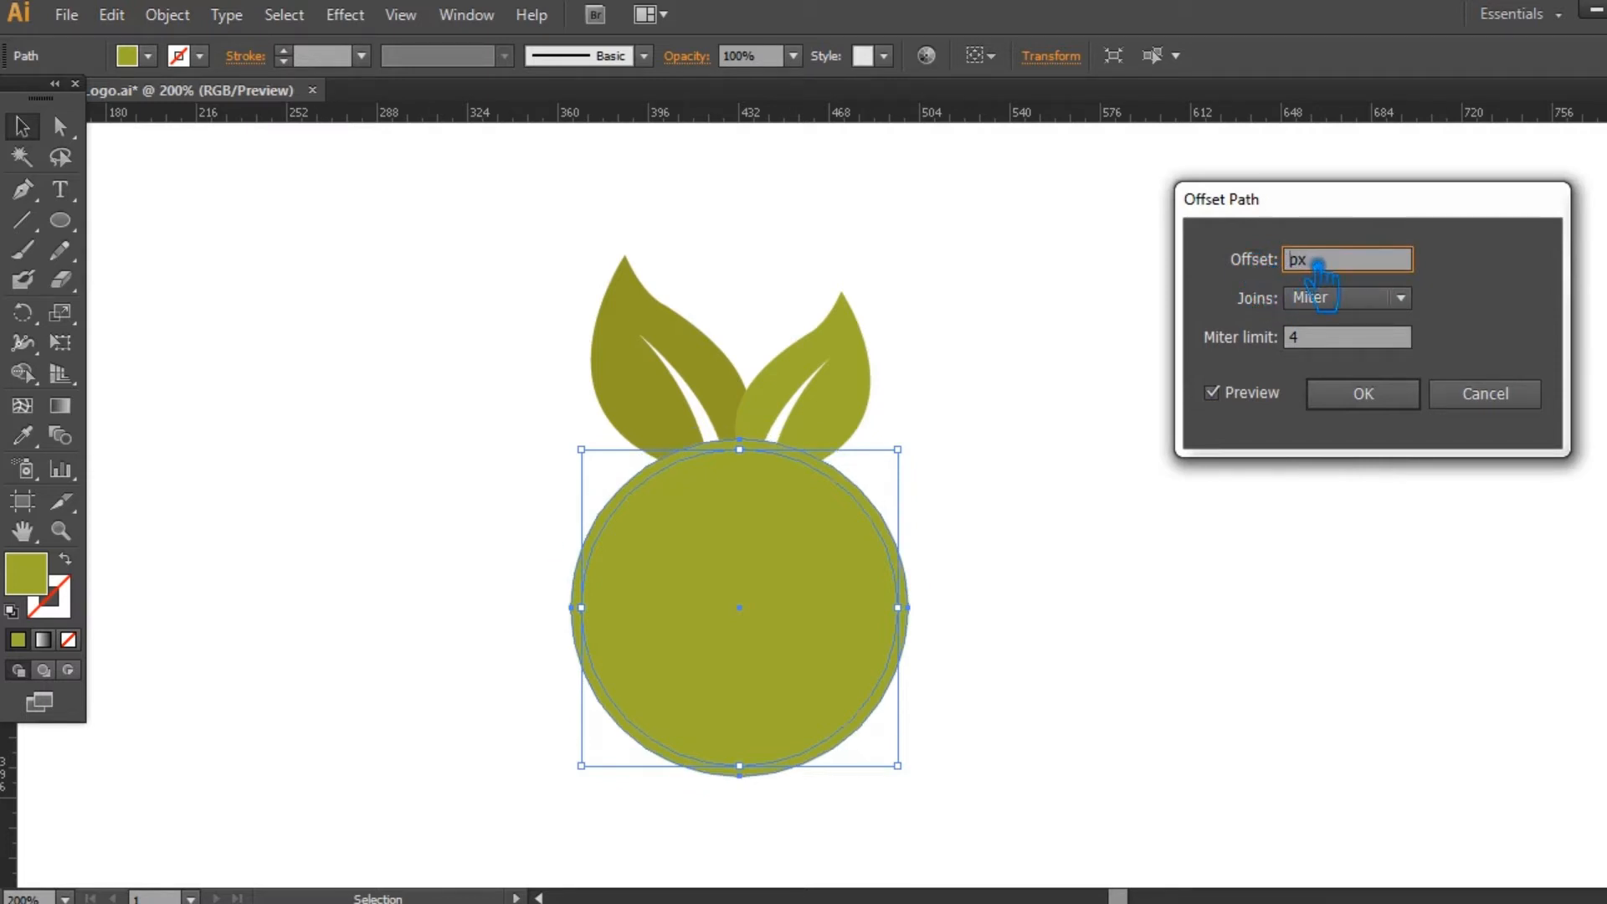
key("BackSpace")
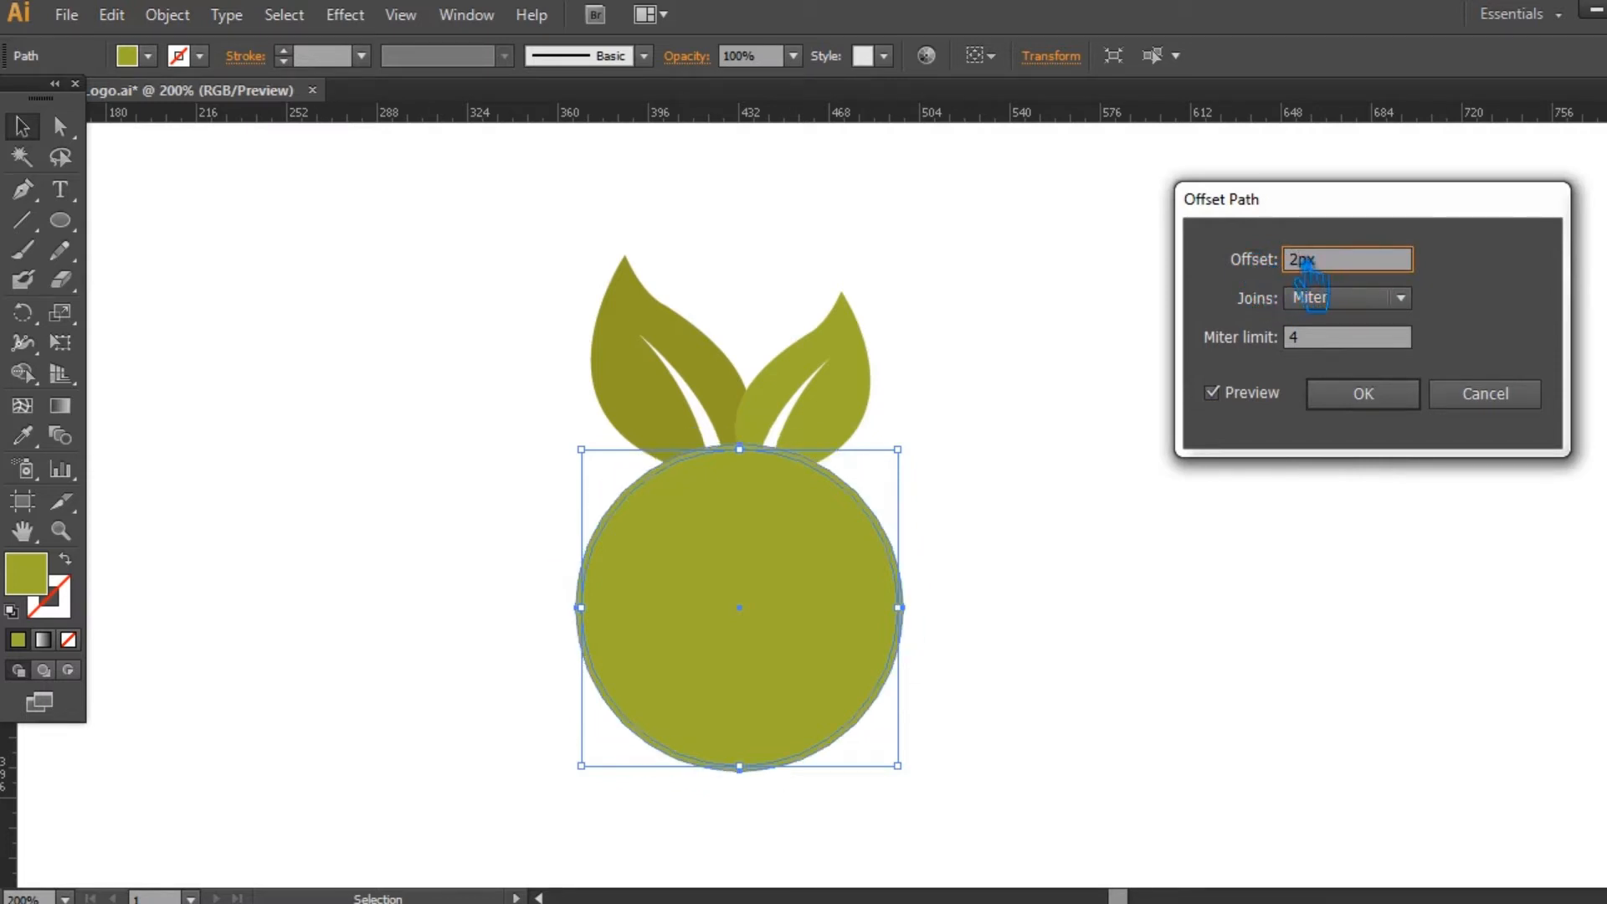
left_click(1395, 399)
left_click(1043, 454)
left_click_drag(923, 458, 603, 394)
left_click(977, 448)
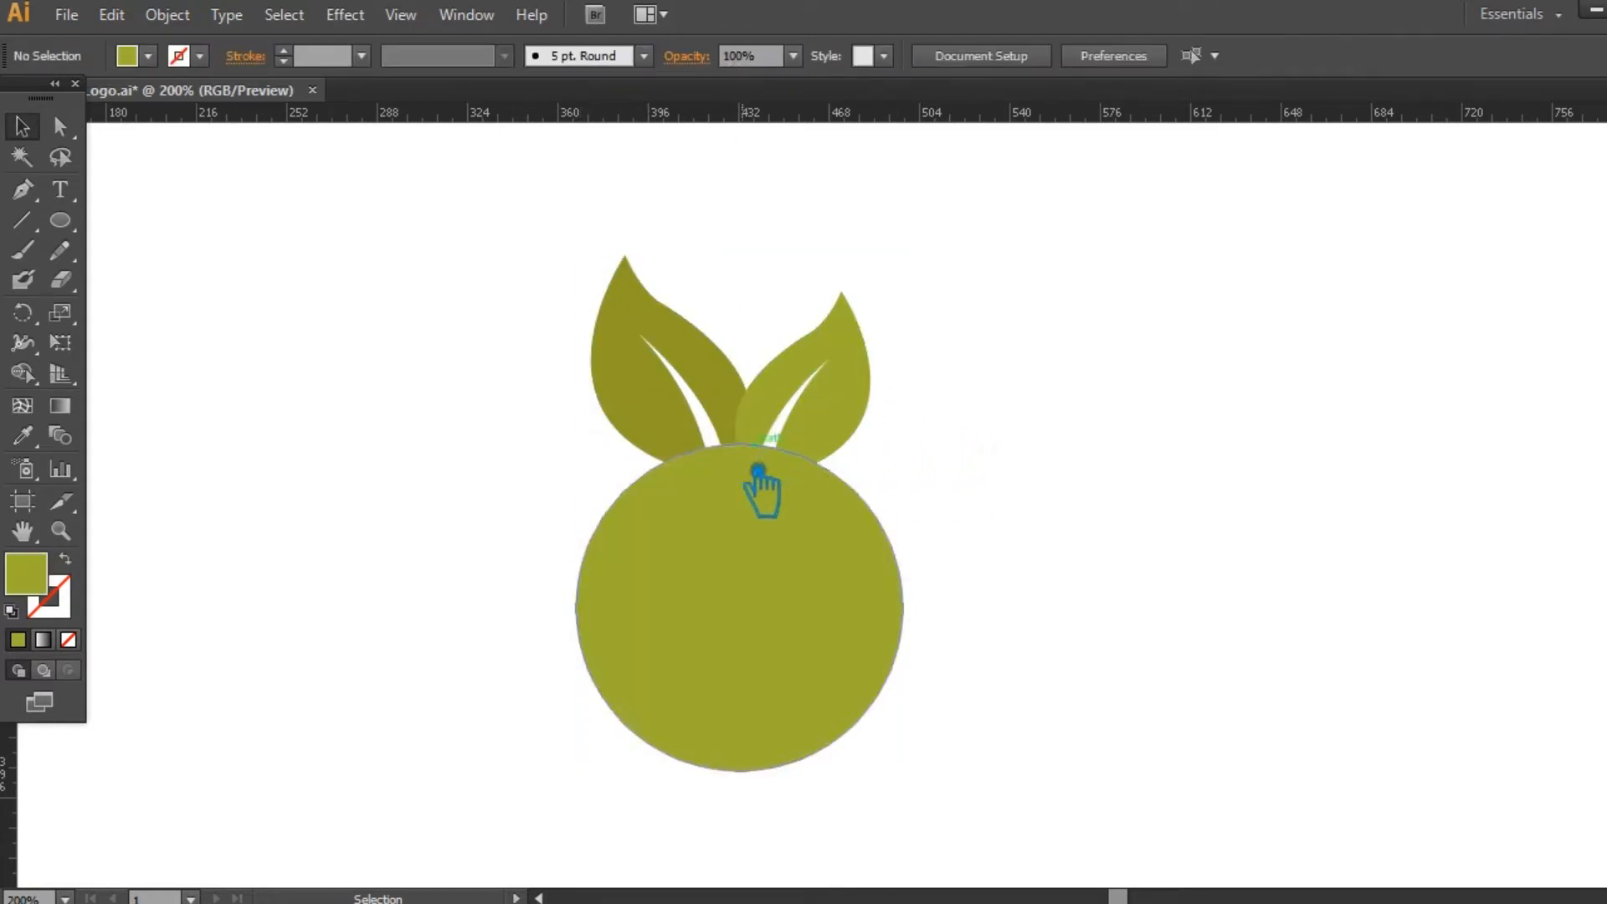
- Divide the two circles and both leaves into separate pieces along their overlaps, and ungroup the result
left_click(720, 481)
left_click(714, 467, "shift")
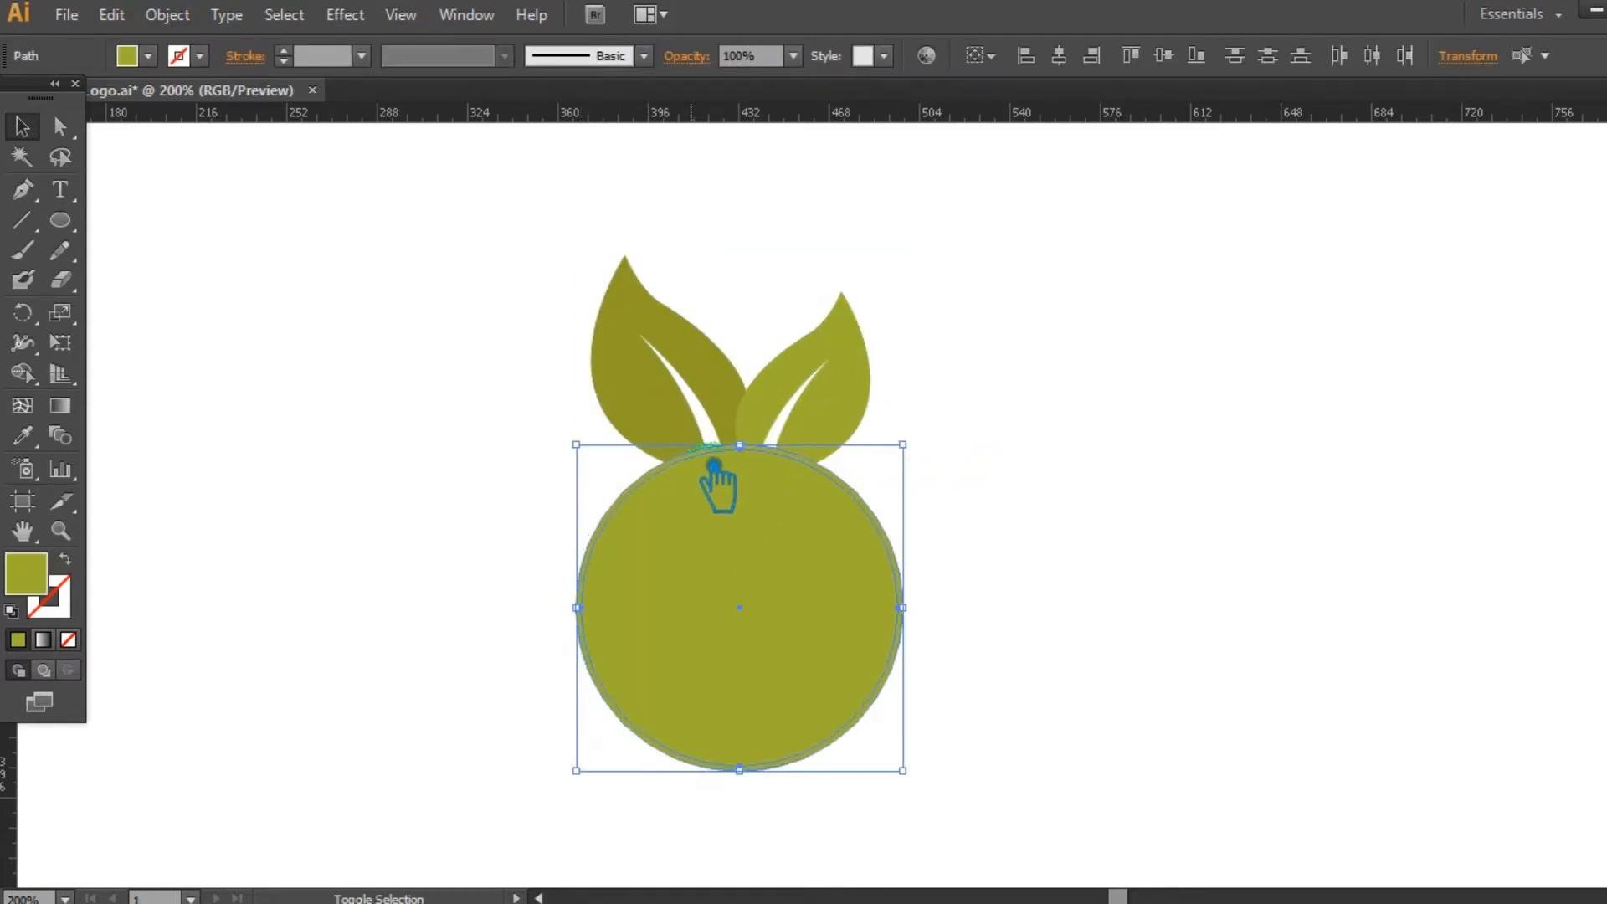
left_click(668, 400, "shift")
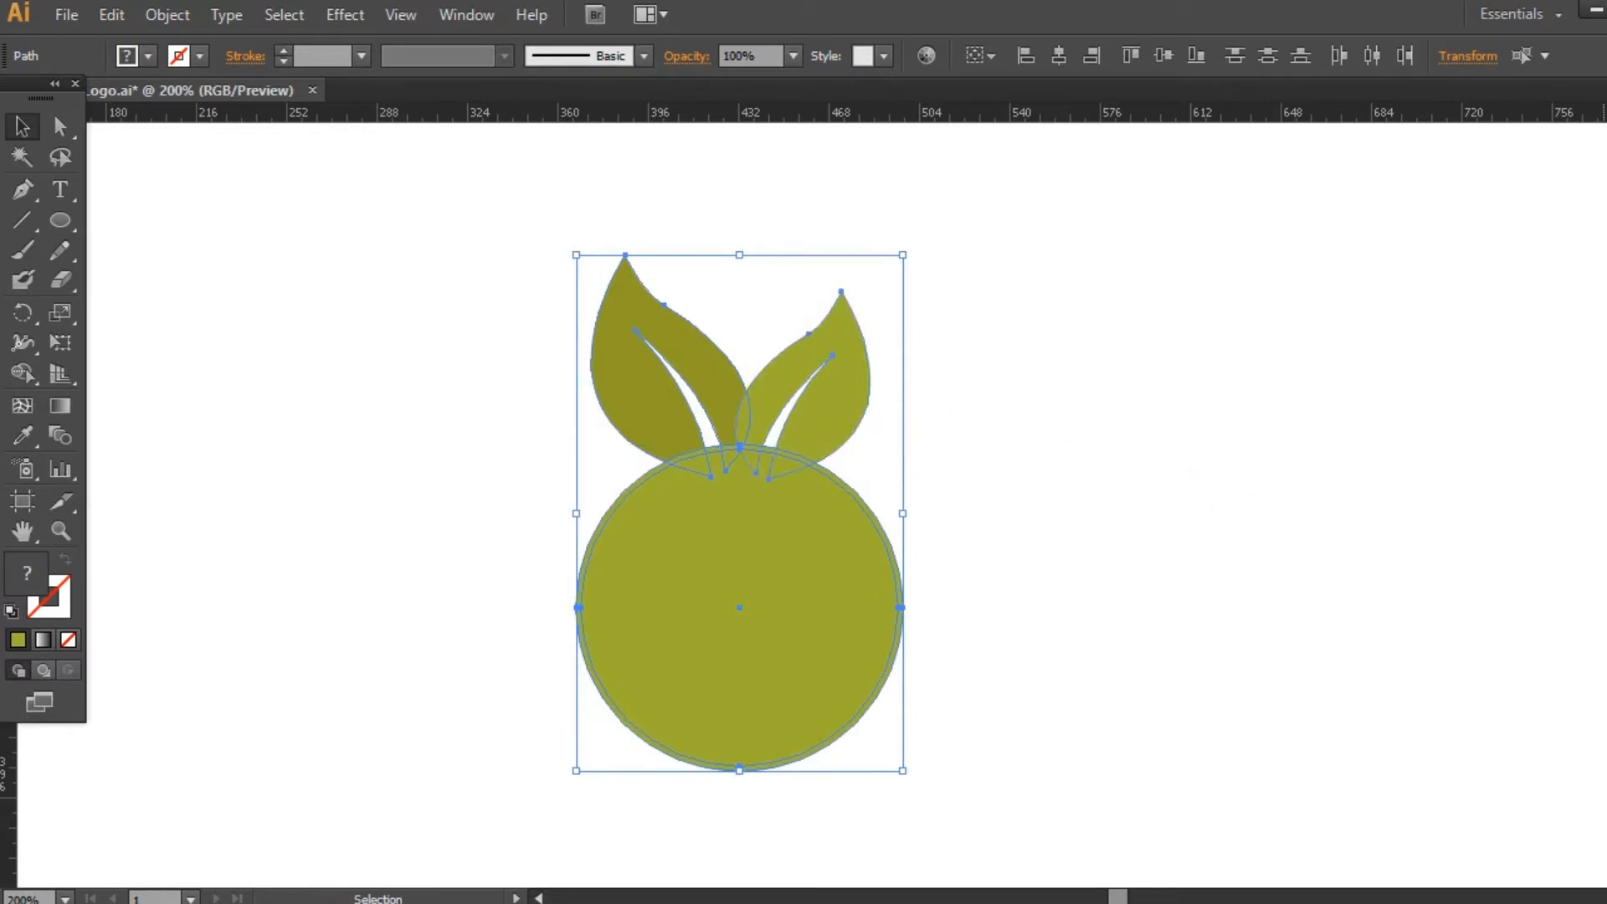
key("ctrl+shift+F9")
left_click(1400, 727)
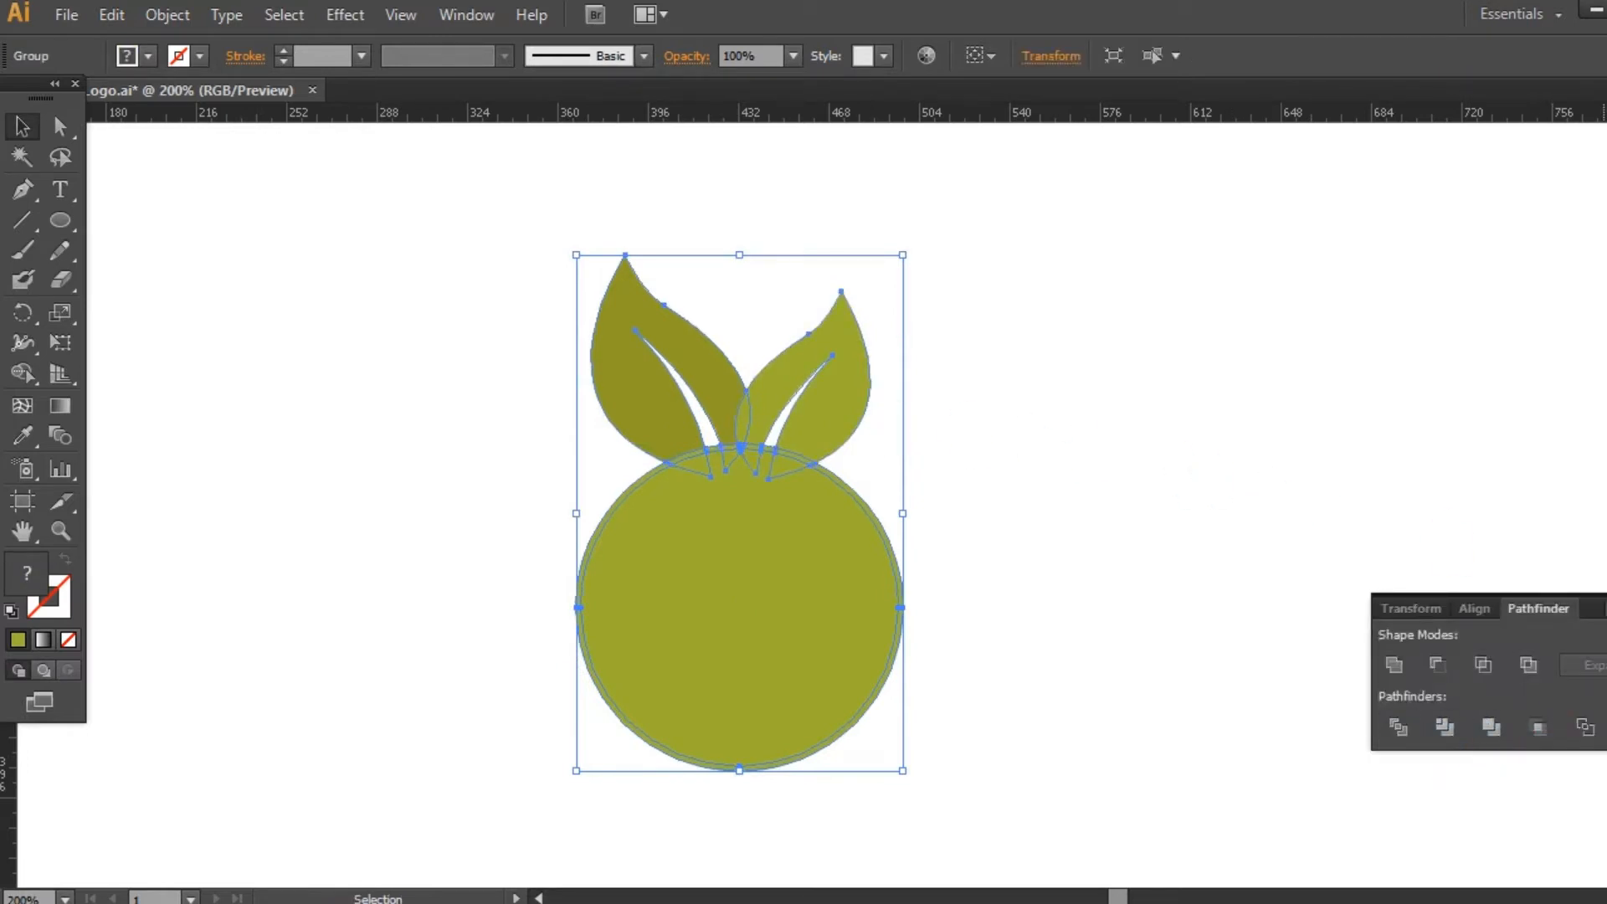
left_click(913, 555)
right_click(839, 533)
left_click(921, 678)
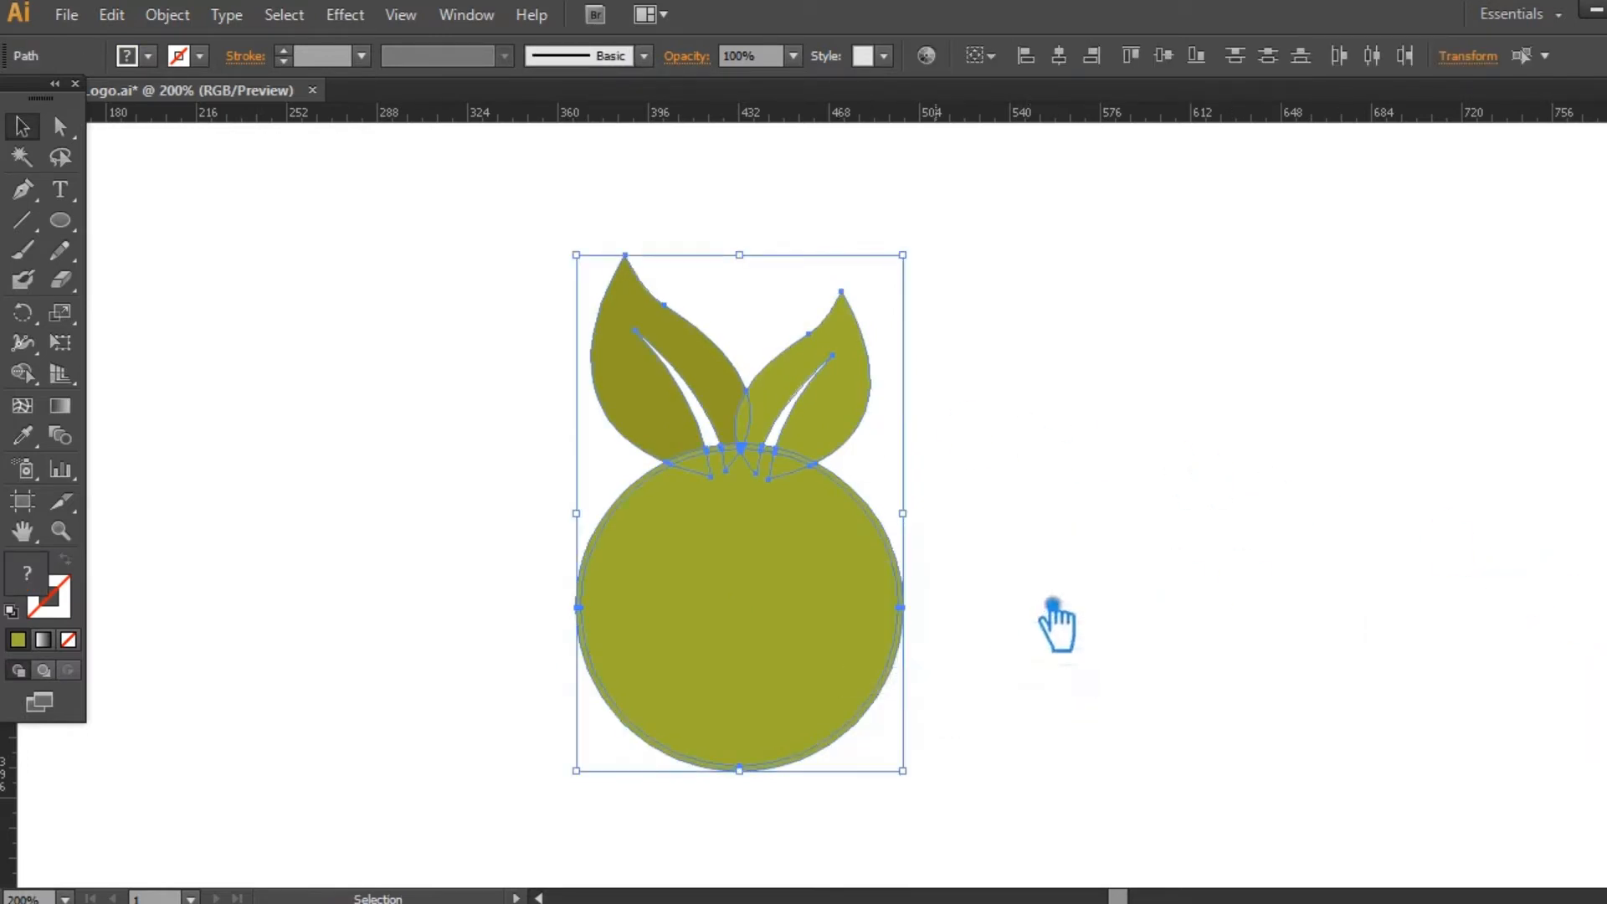
- Delete the inner circle piece covering the orange slice and the leaf ends lying inside the circle
left_click(734, 597)
key("Delete")
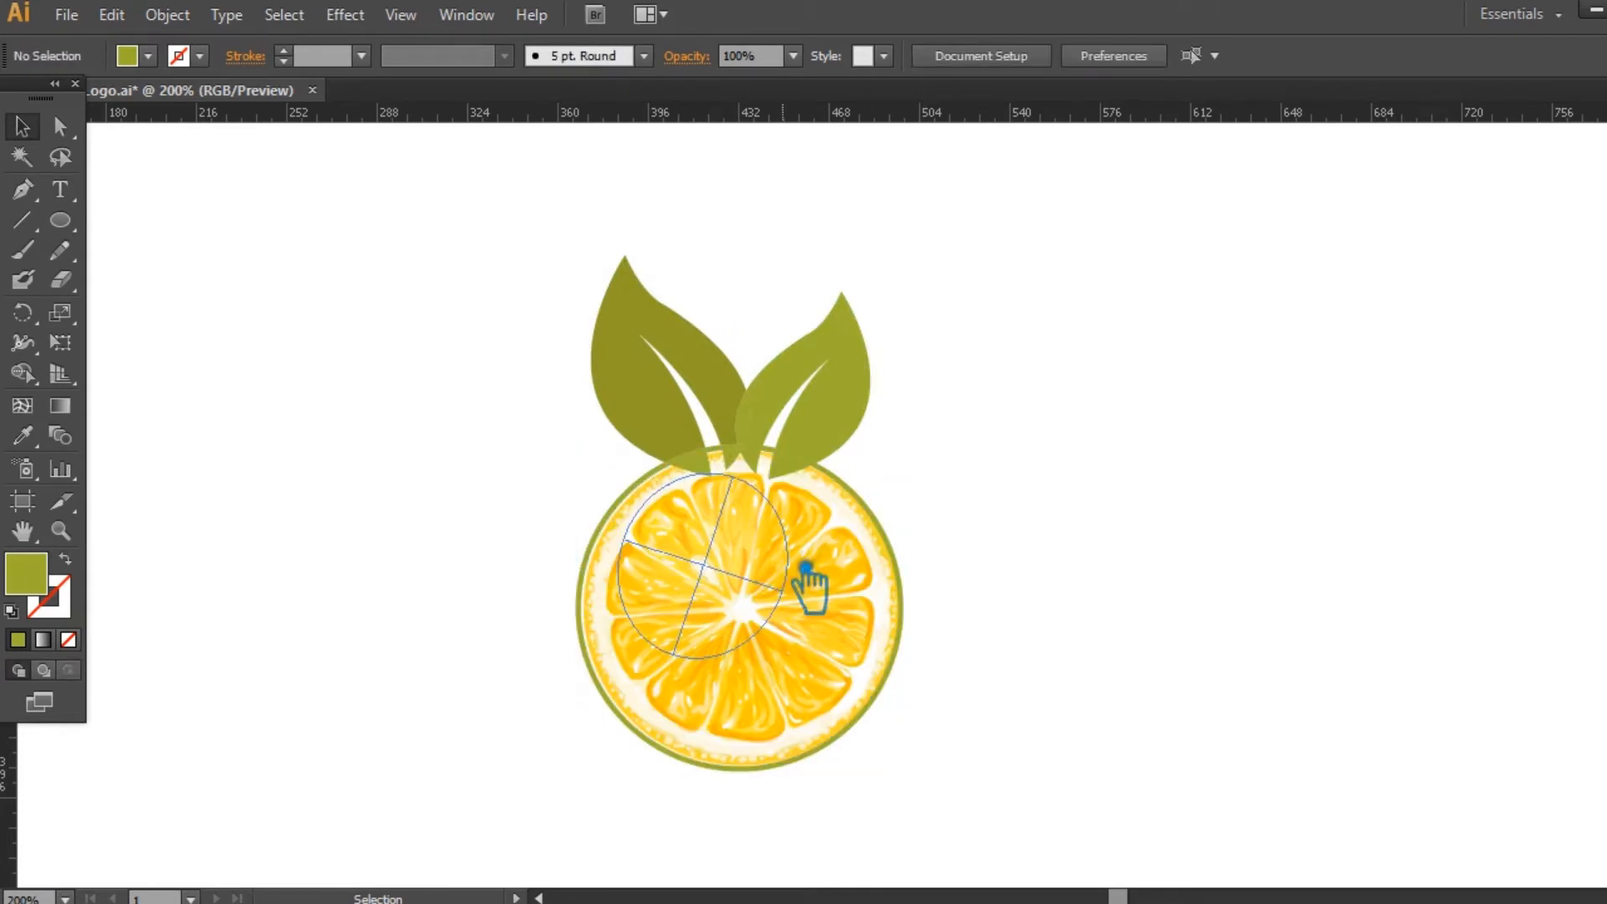
left_click(716, 473)
key("Delete")
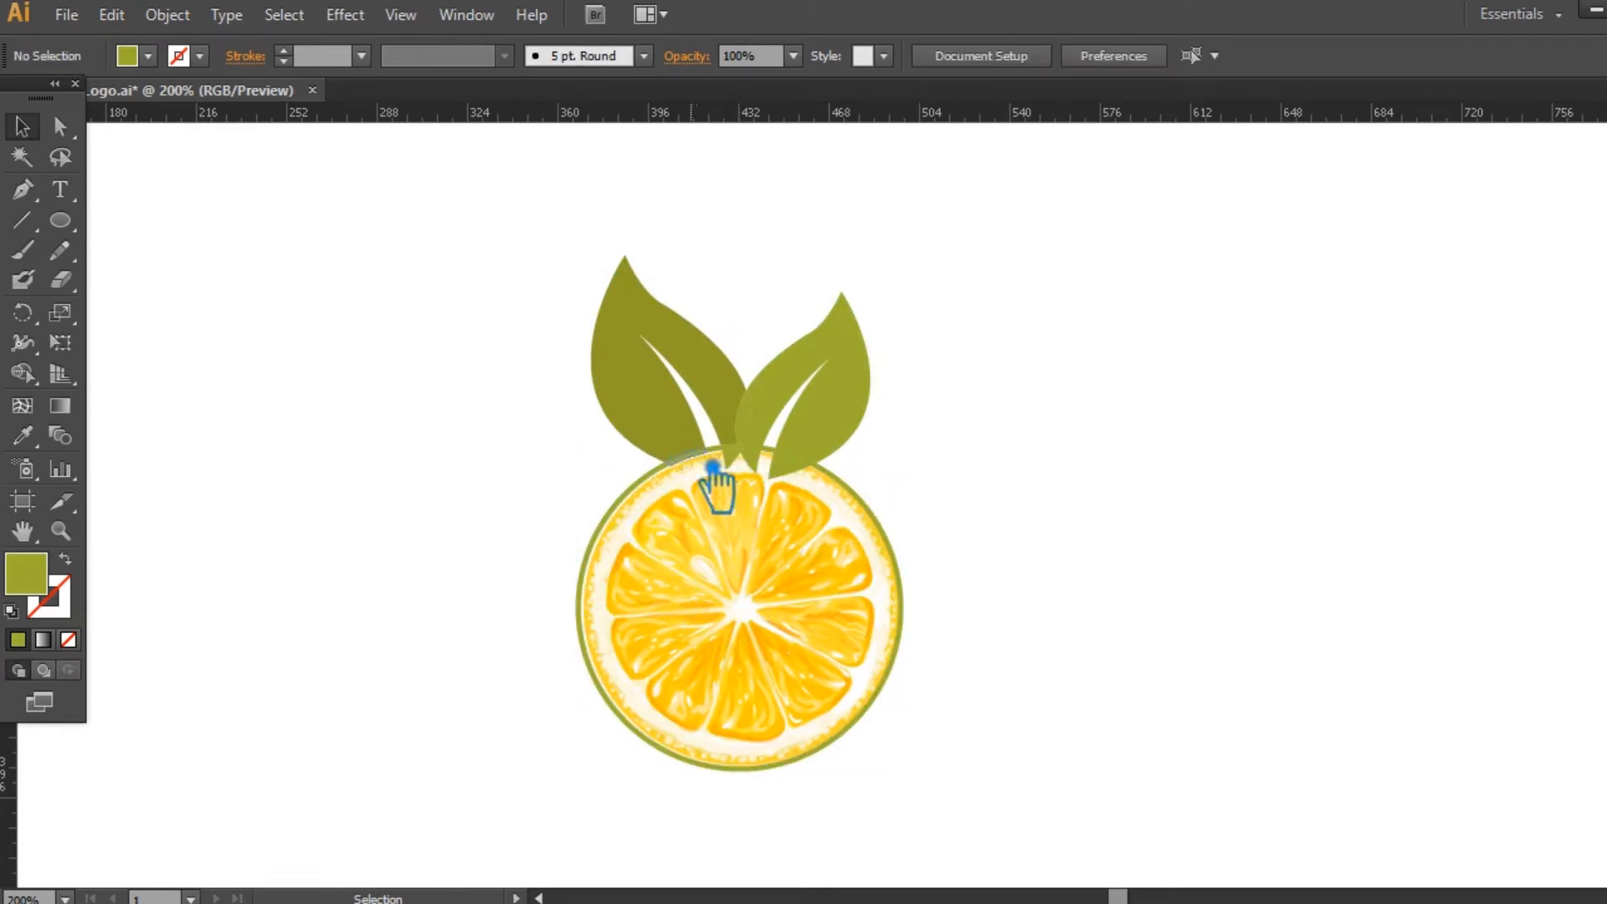
left_click(774, 469)
key("Delete")
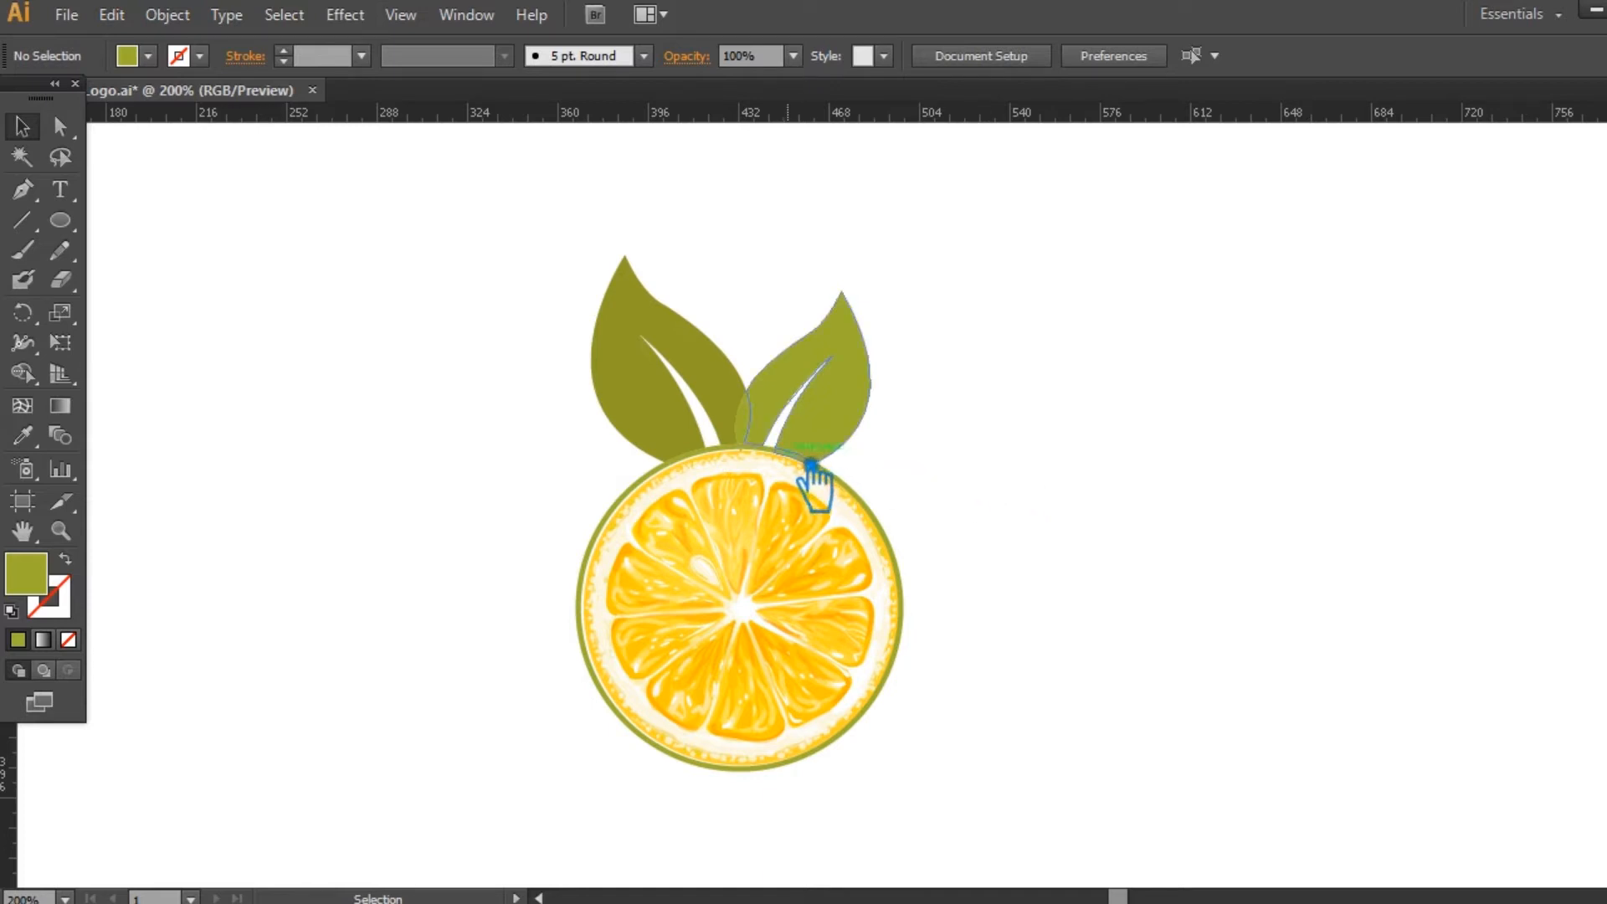
- Delete the thin green ring around the slice, including its small segments beneath the leaves
key("ctrl+plus")
key("ctrl+plus")
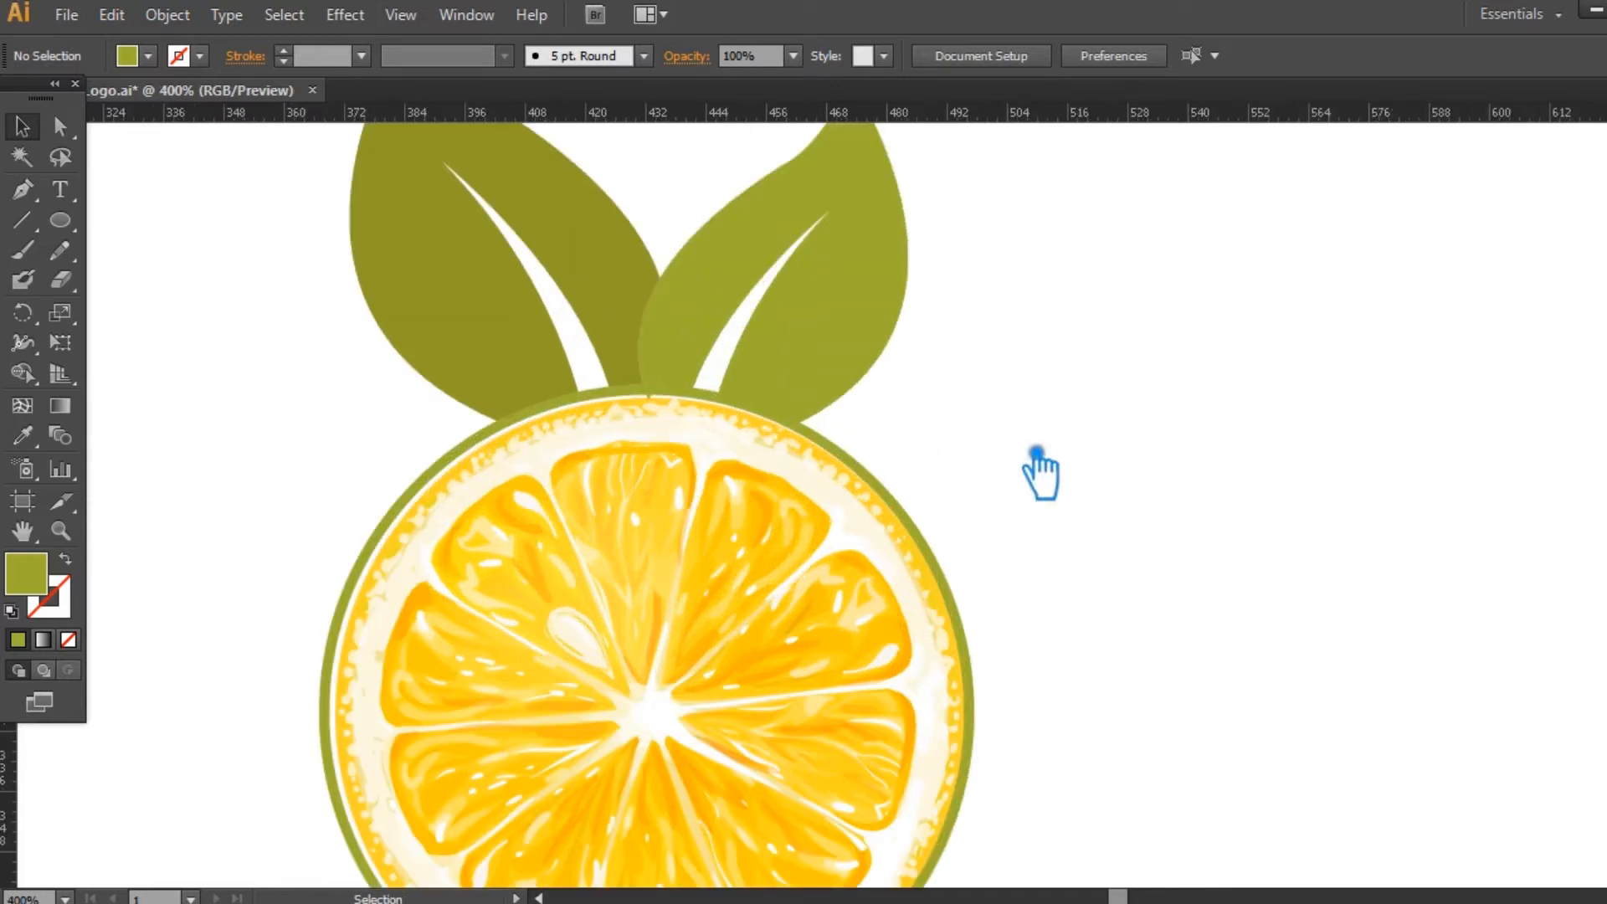
left_click(612, 403)
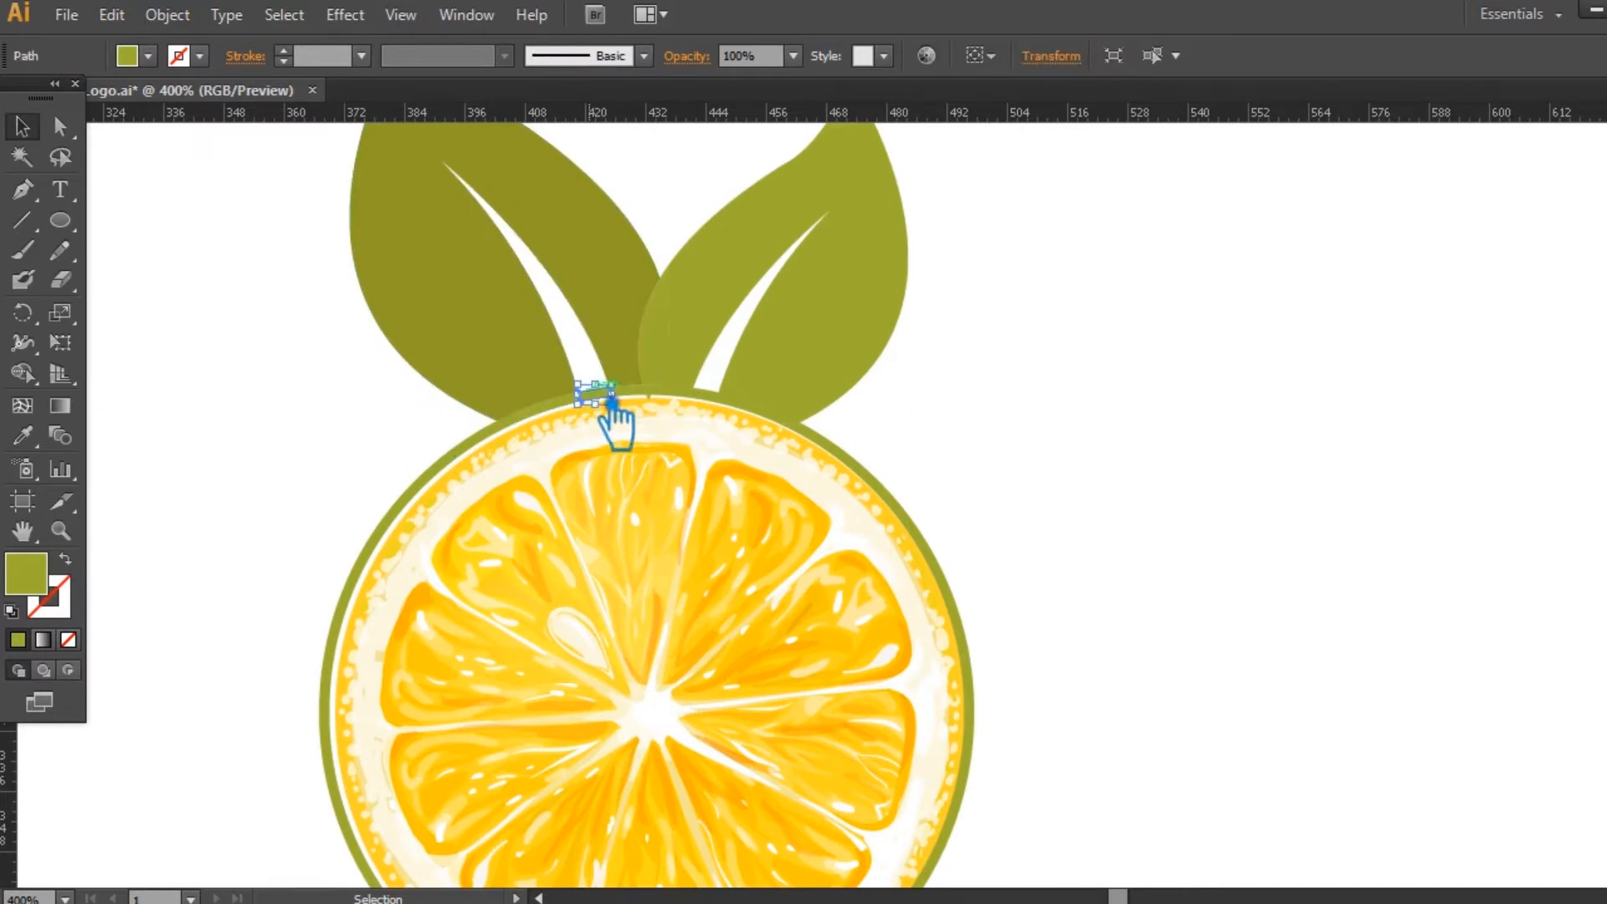
key("Delete")
left_click(509, 427)
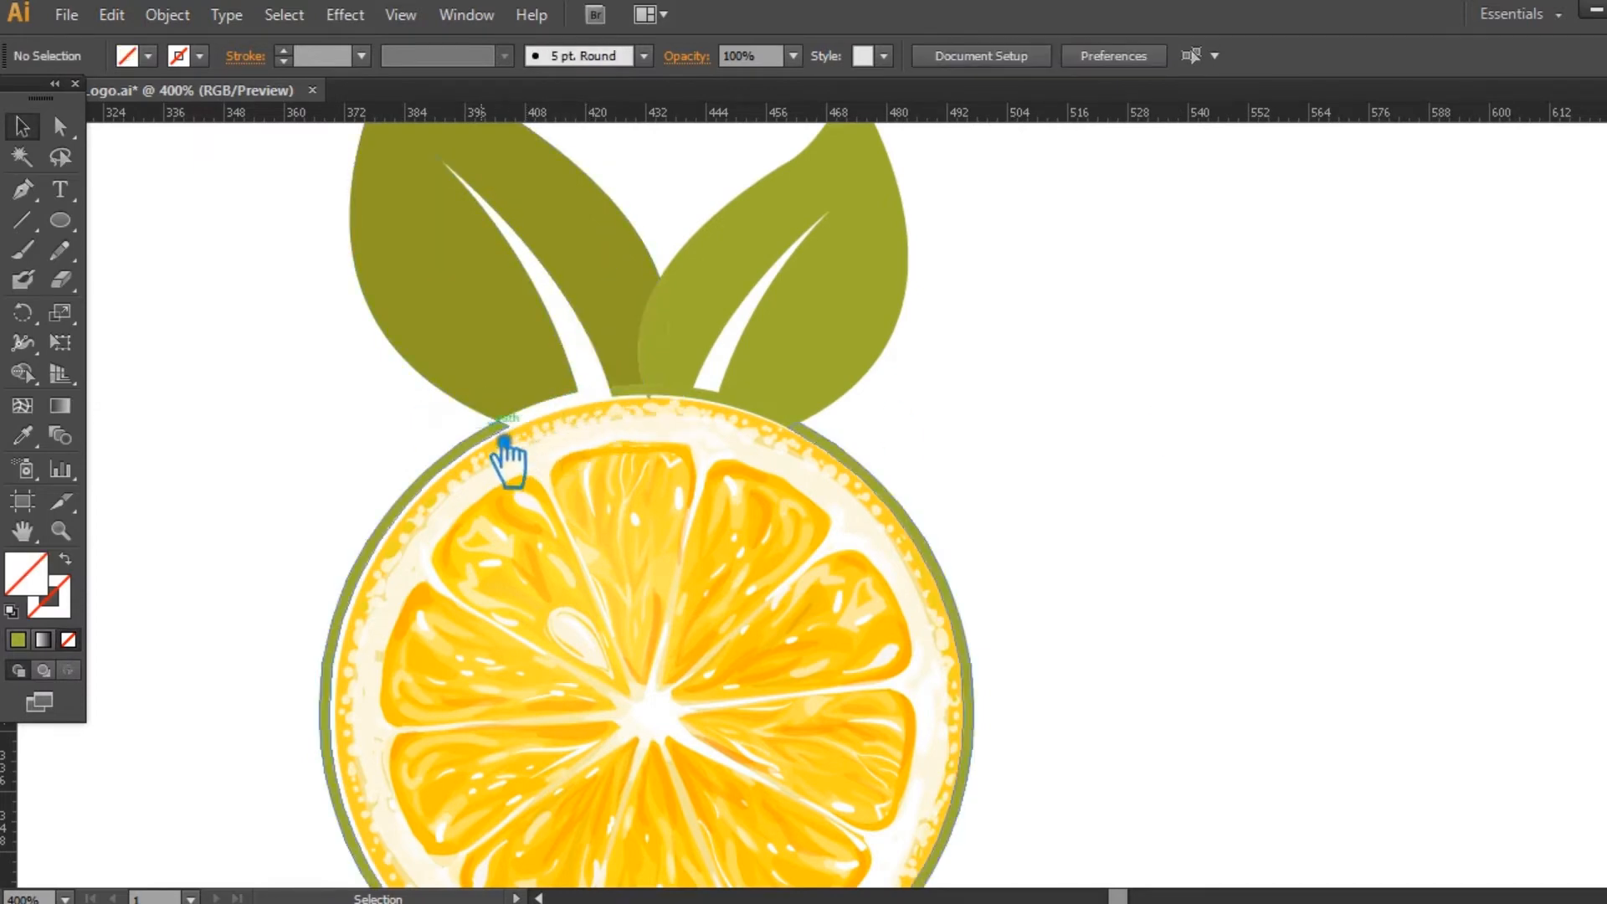
key("Delete")
left_click(793, 429)
key("Delete")
left_click(711, 397)
key("Delete")
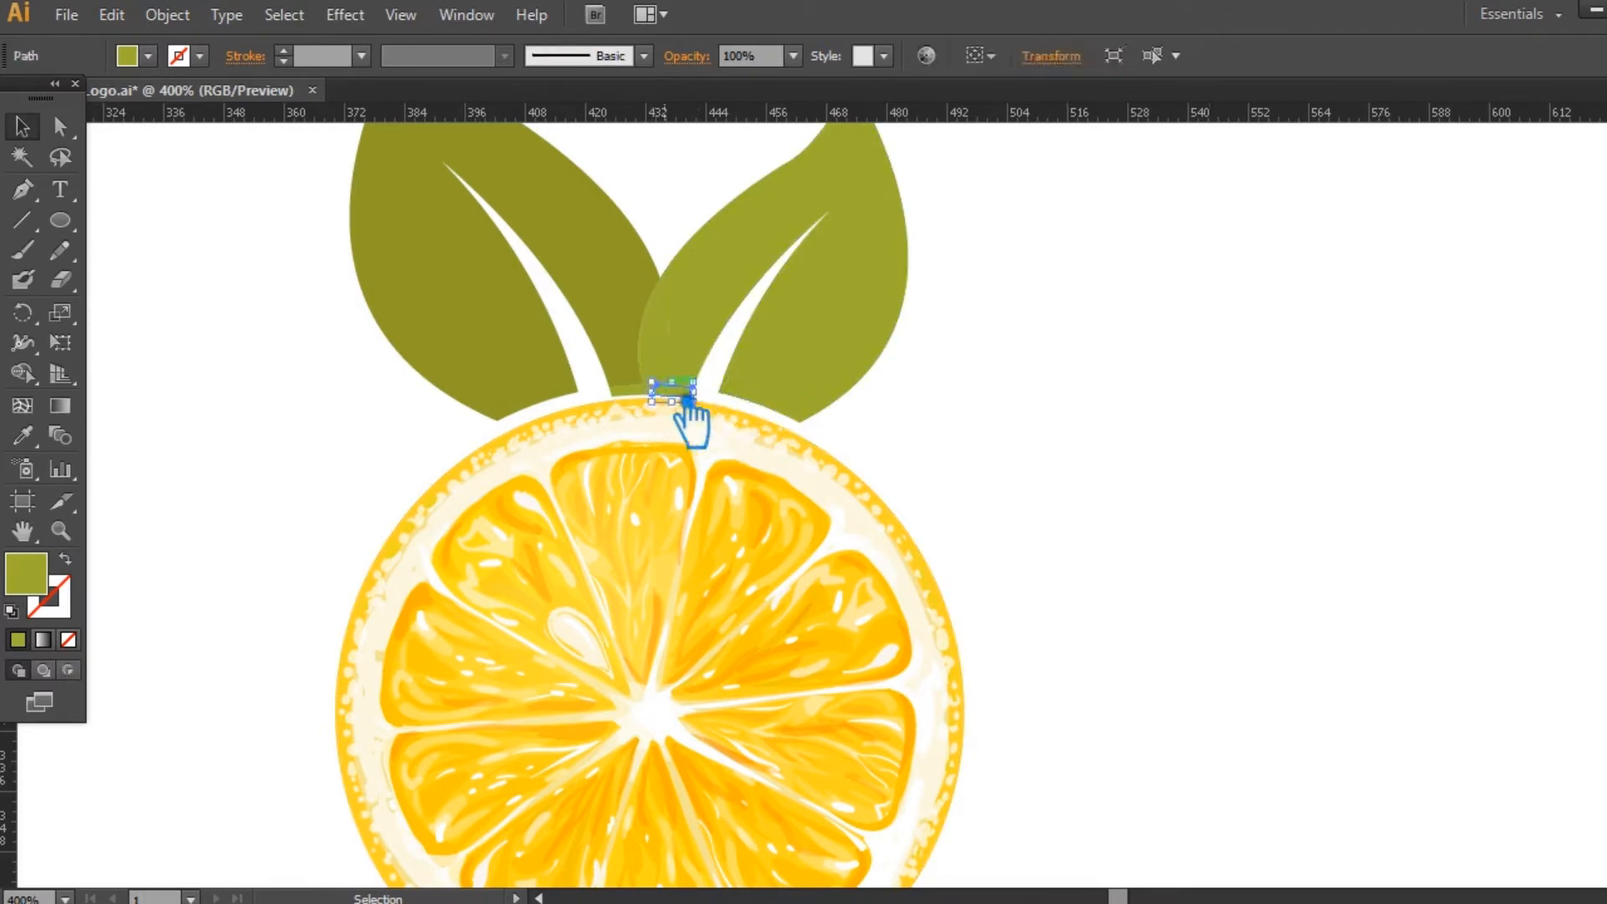
left_click(650, 397)
key("Delete")
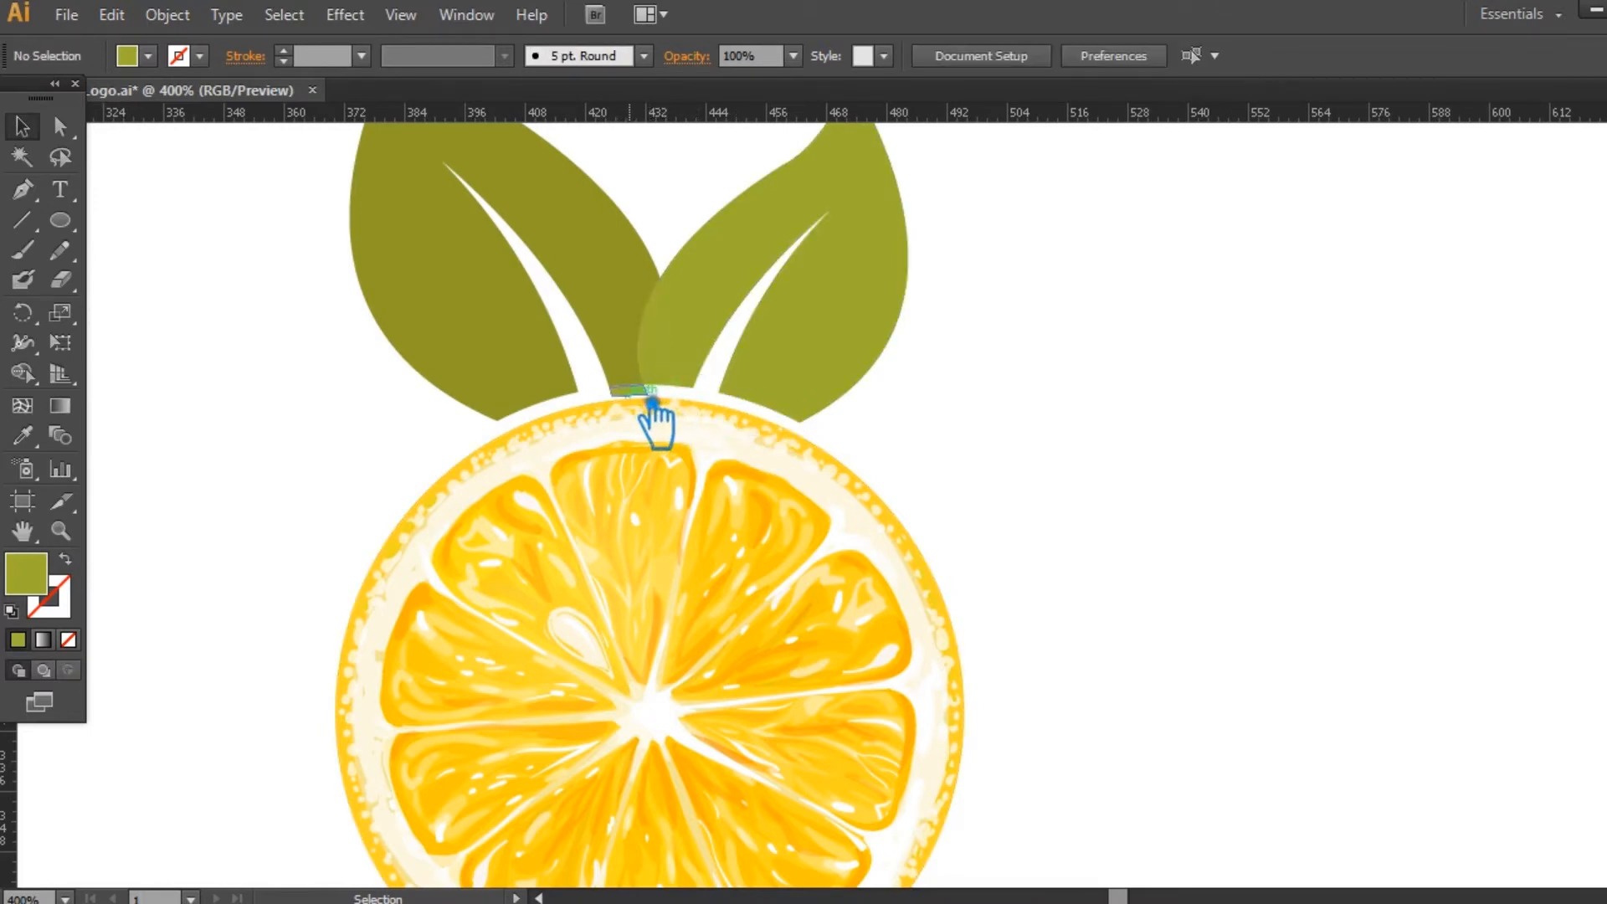
- Unite the overlap piece between the two leaves with the right leaf
left_click(680, 338)
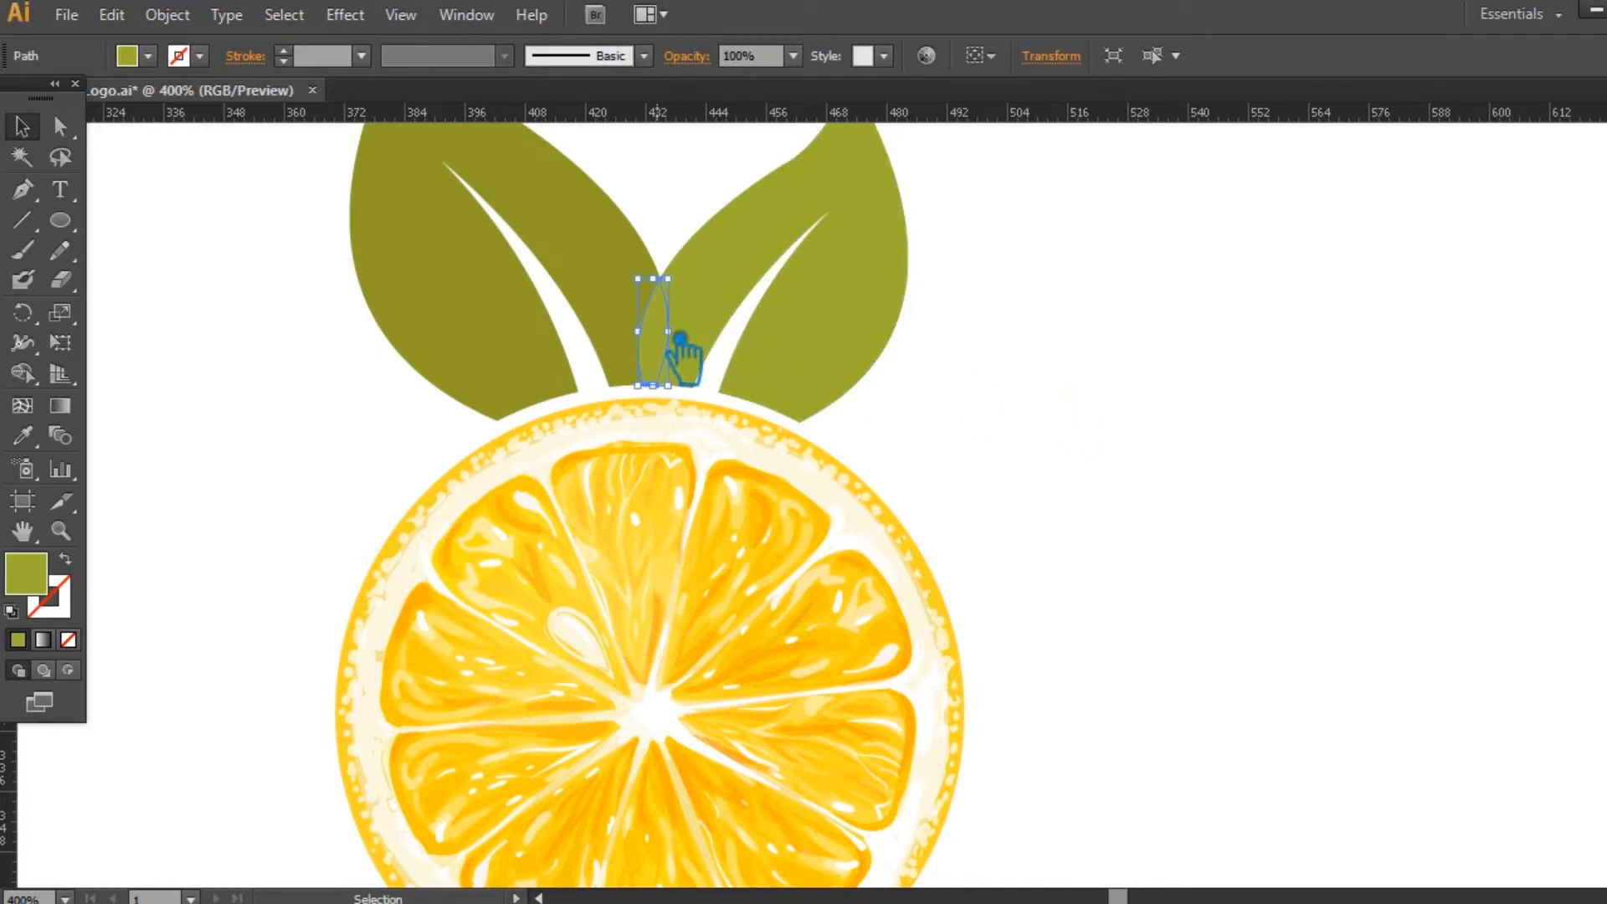
left_click(741, 278, "shift")
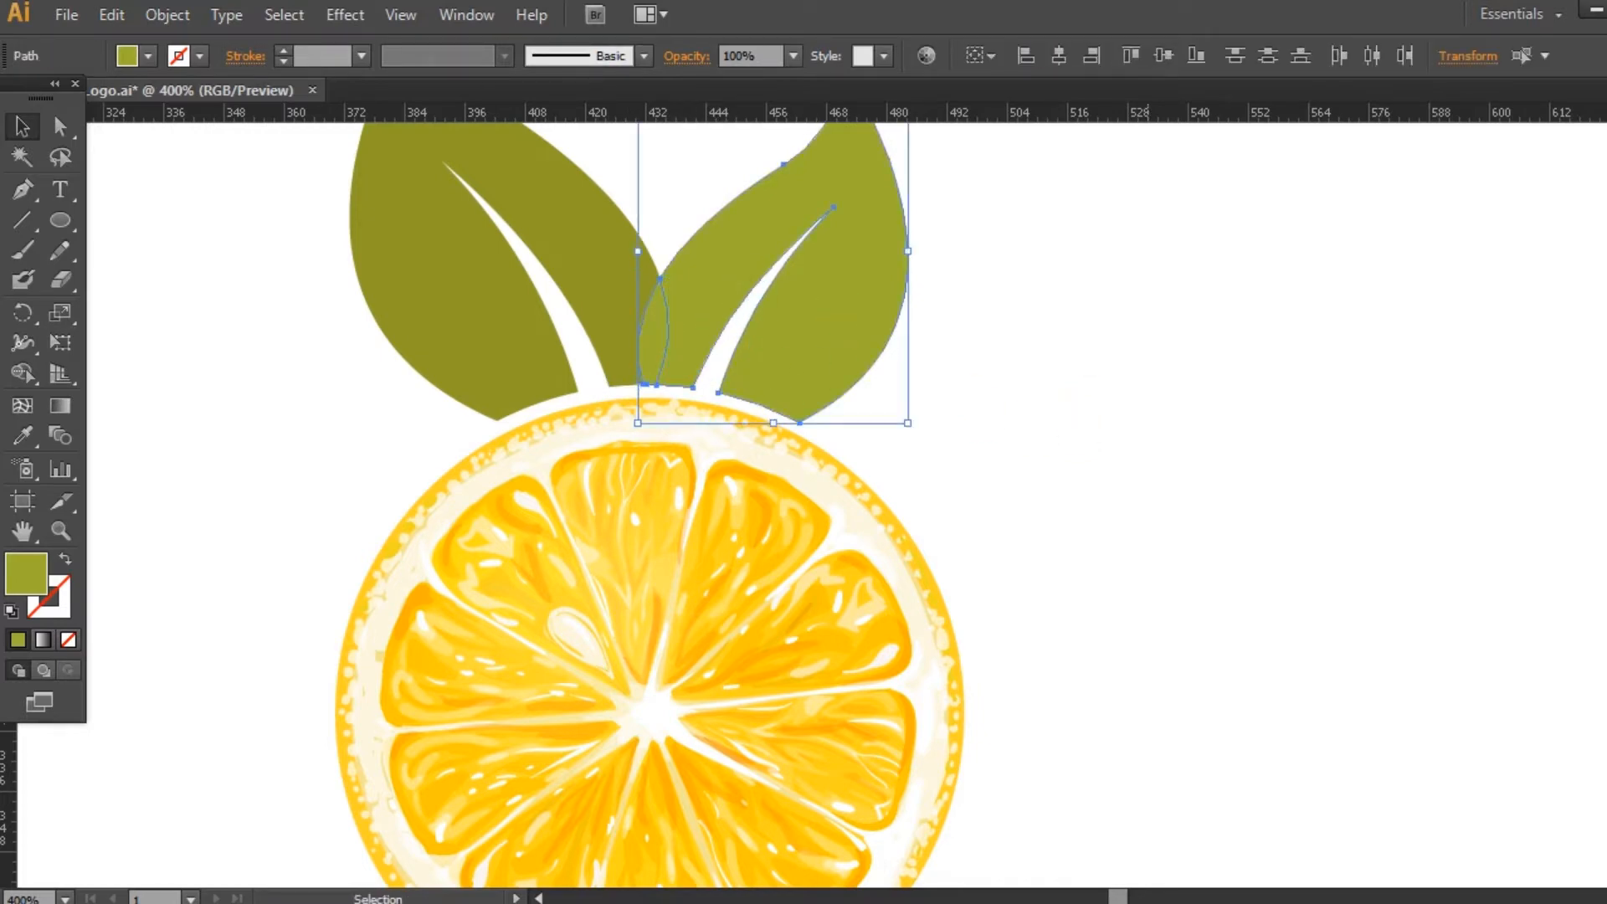
key("ctrl+shift+F9")
left_click(1410, 674)
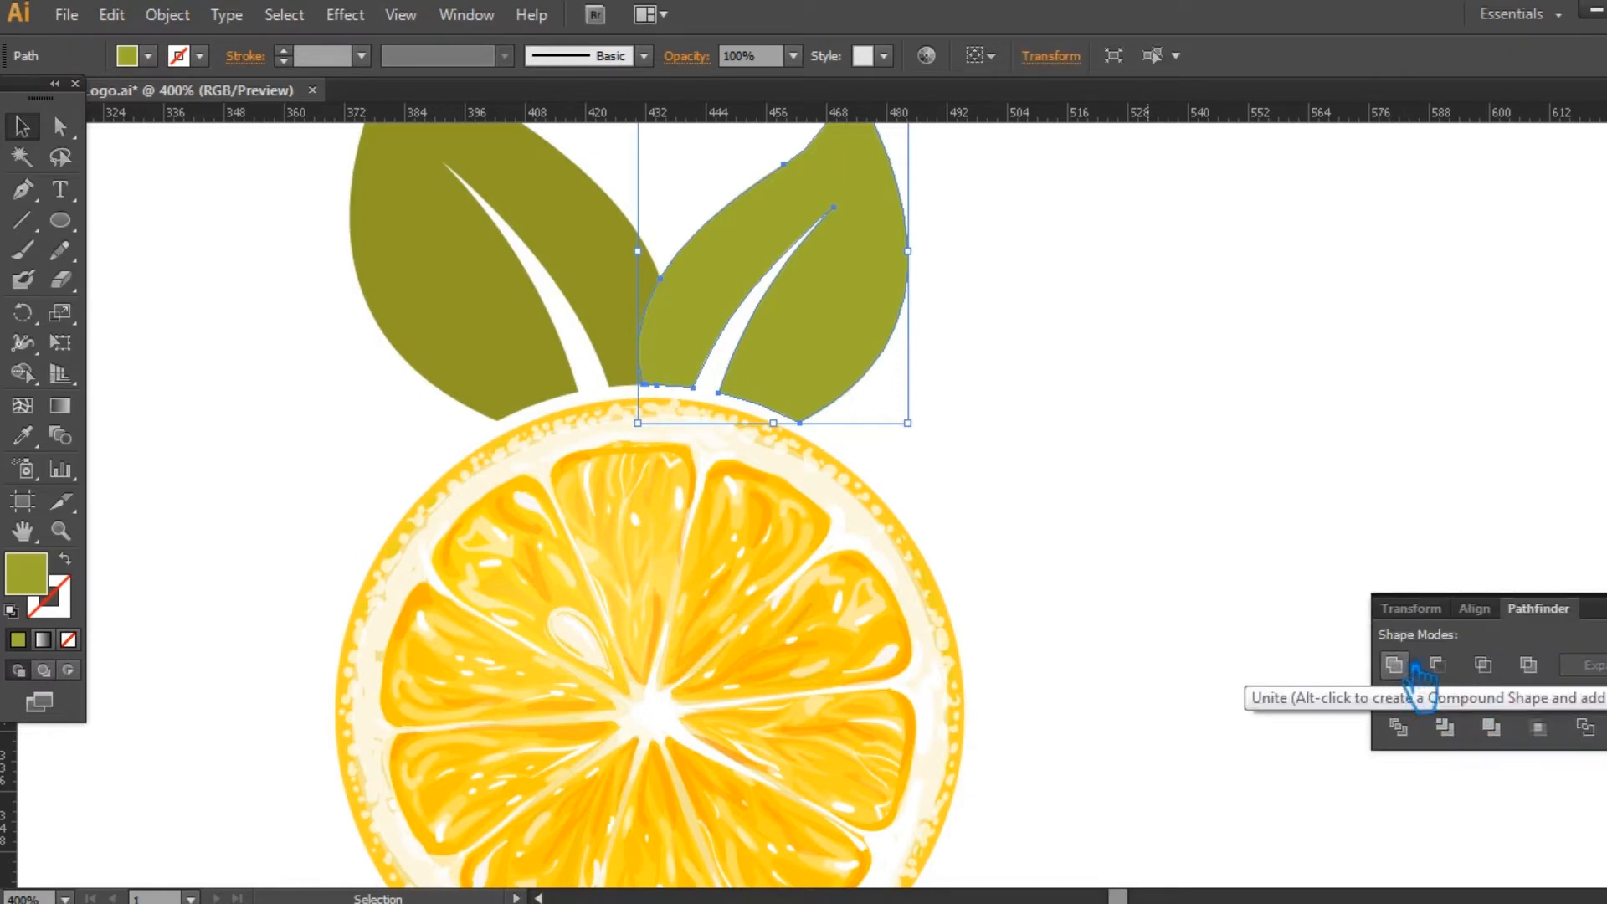
- Offset the right leaf's path outward by 2 px
left_click(199, 25)
mouse_move(294, 554)
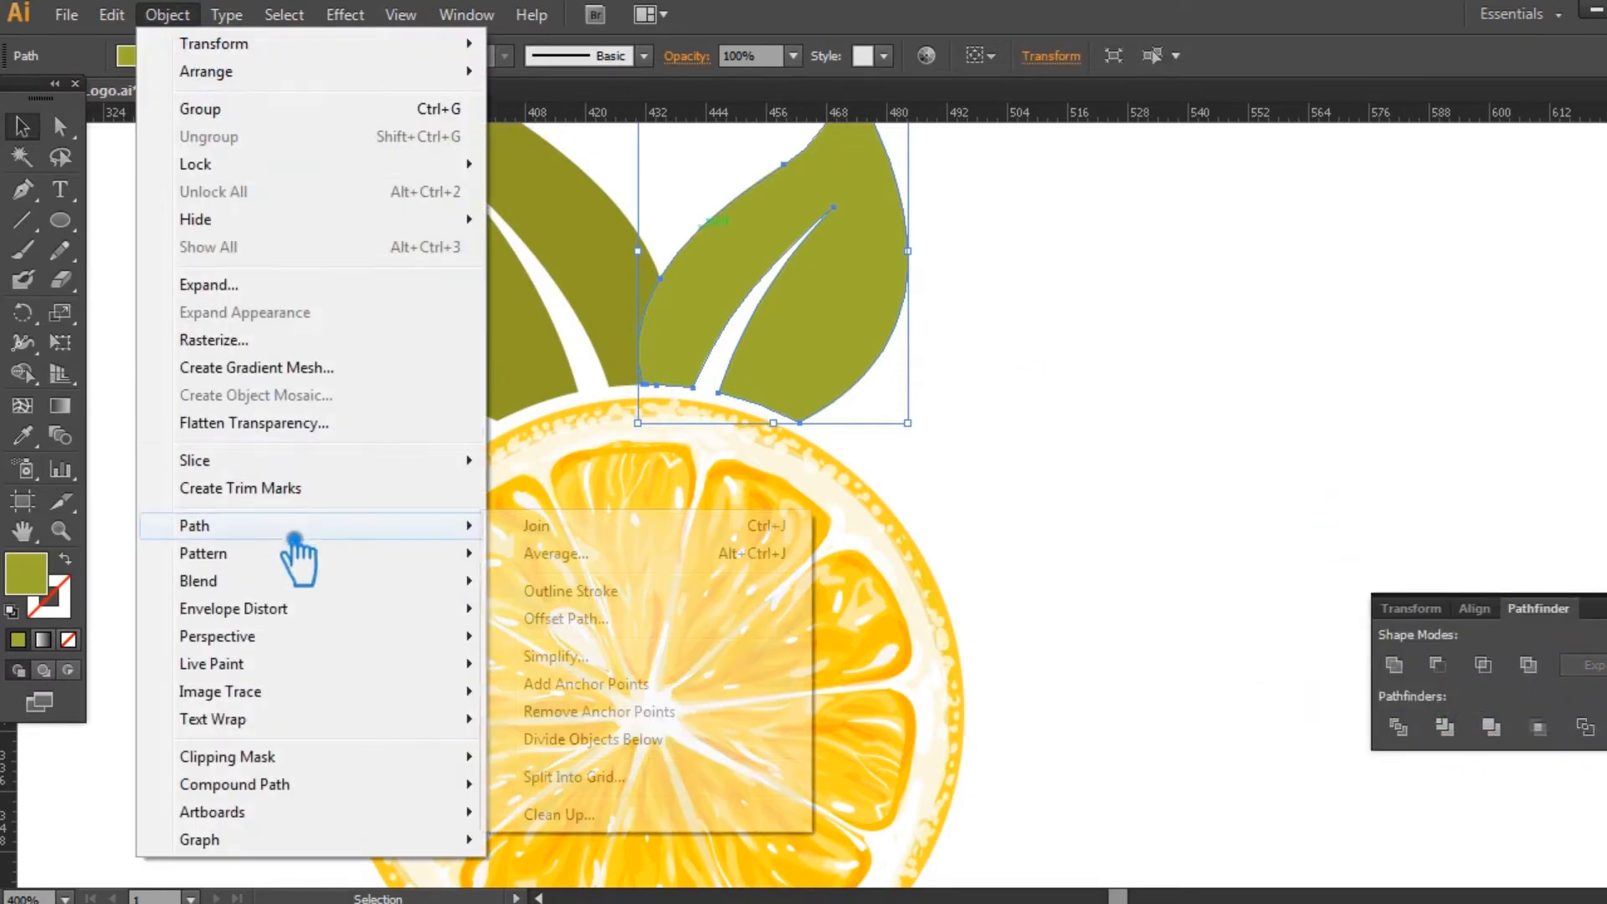
left_click(653, 615)
left_click(1231, 399)
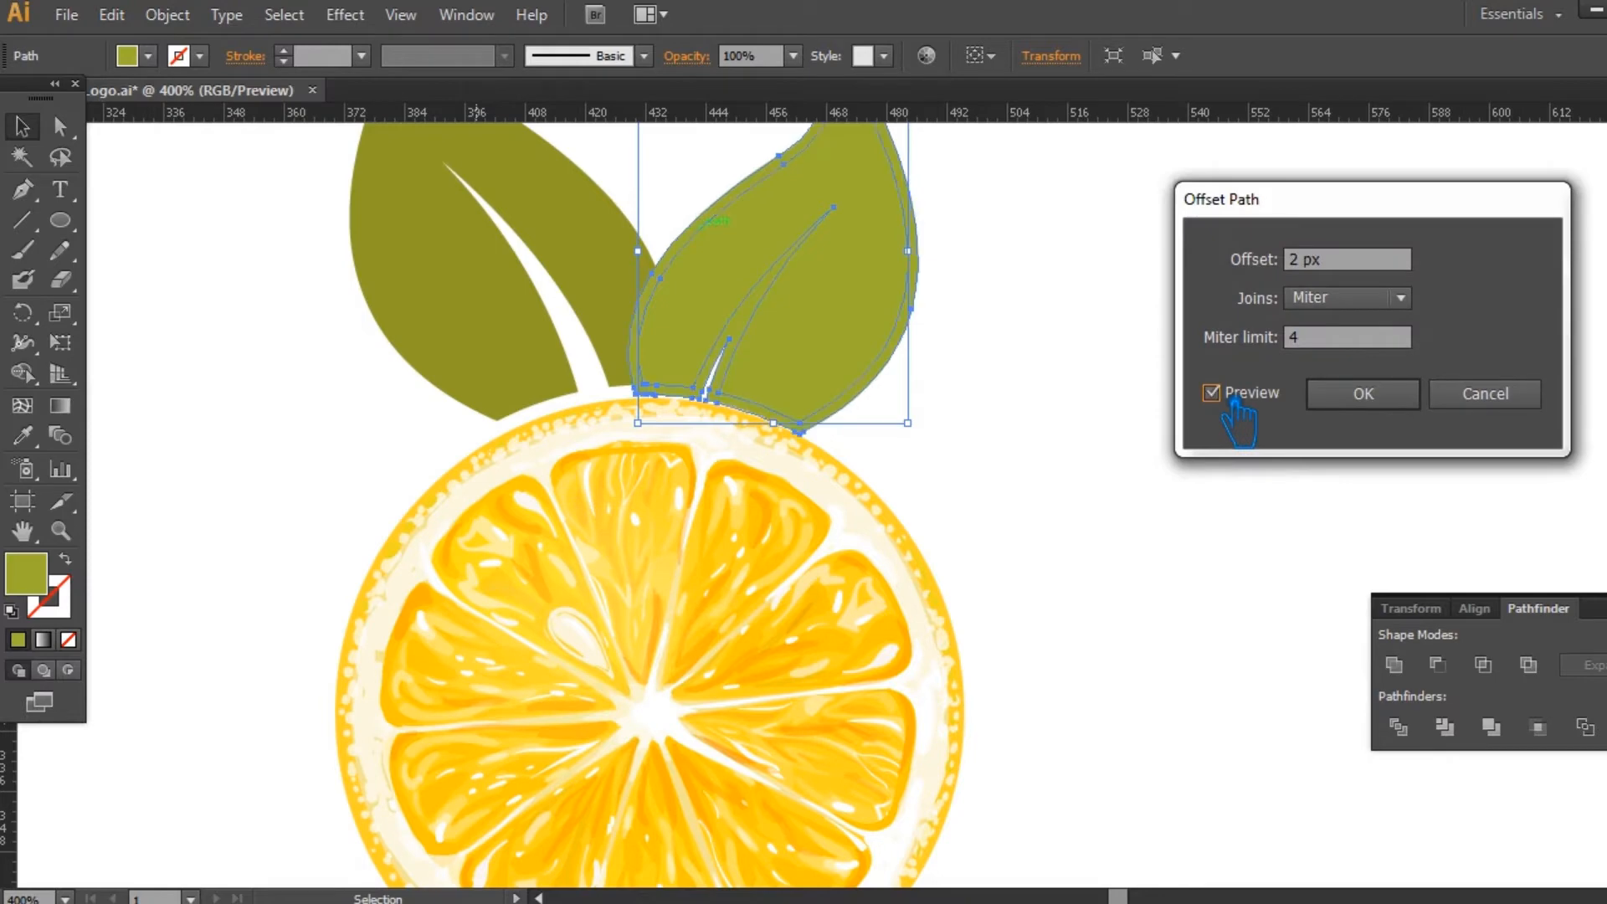
left_click(1364, 402)
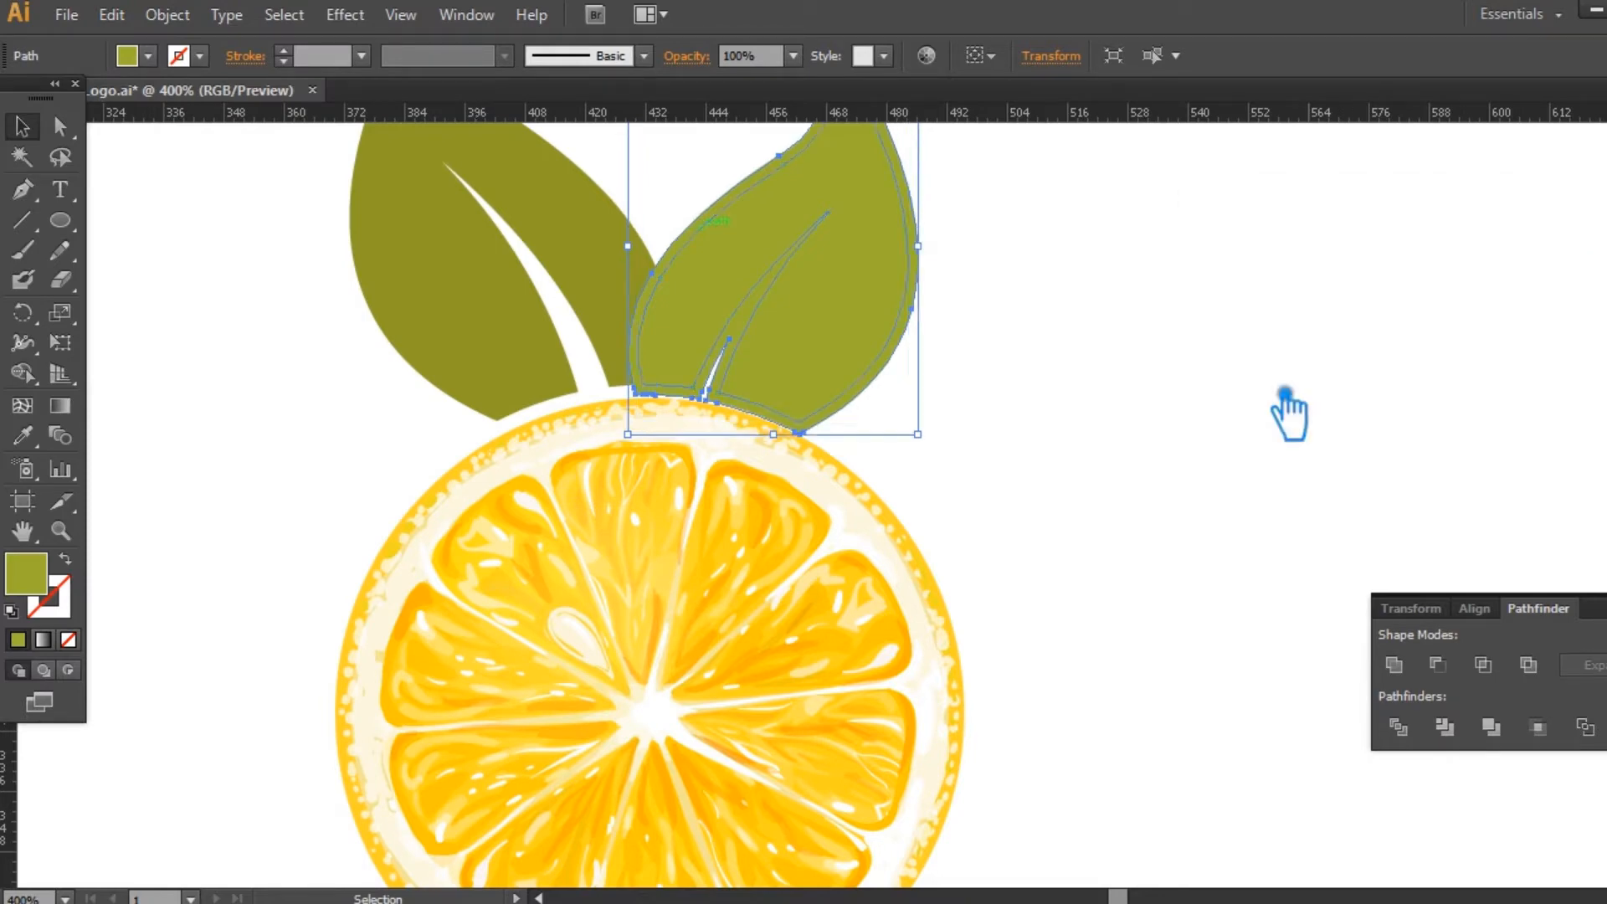
left_click(1048, 383)
- Divide both leaves and the right leaf's offset shape along their overlaps, and ungroup the pieces
left_click_drag(994, 357, 661, 224)
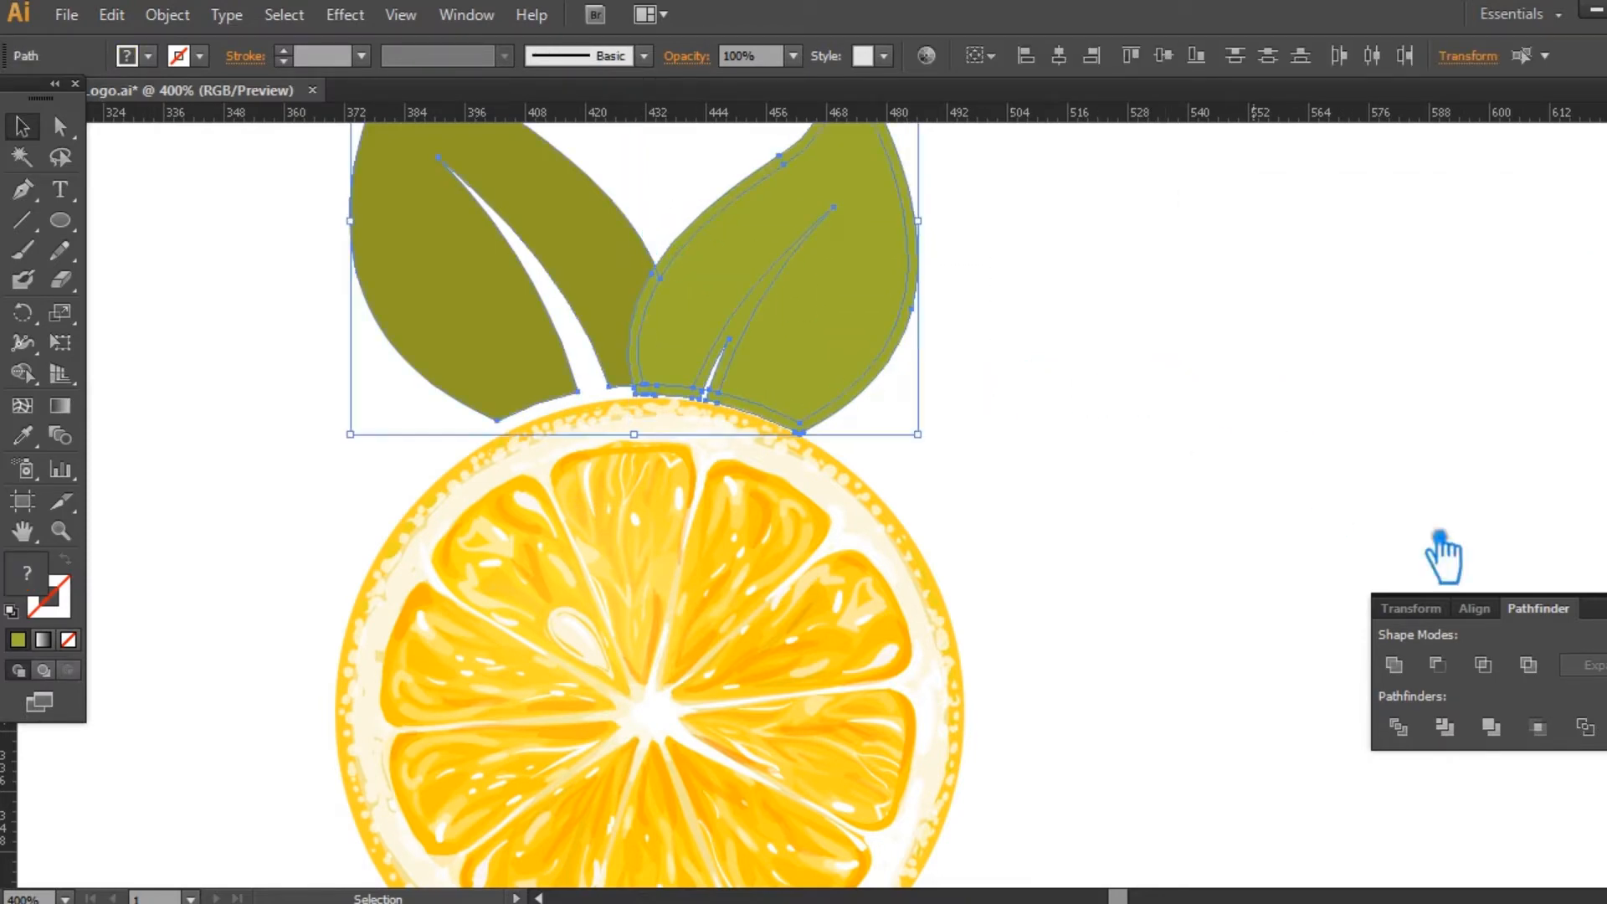
left_click(1446, 725)
key("ctrl+shift+F9")
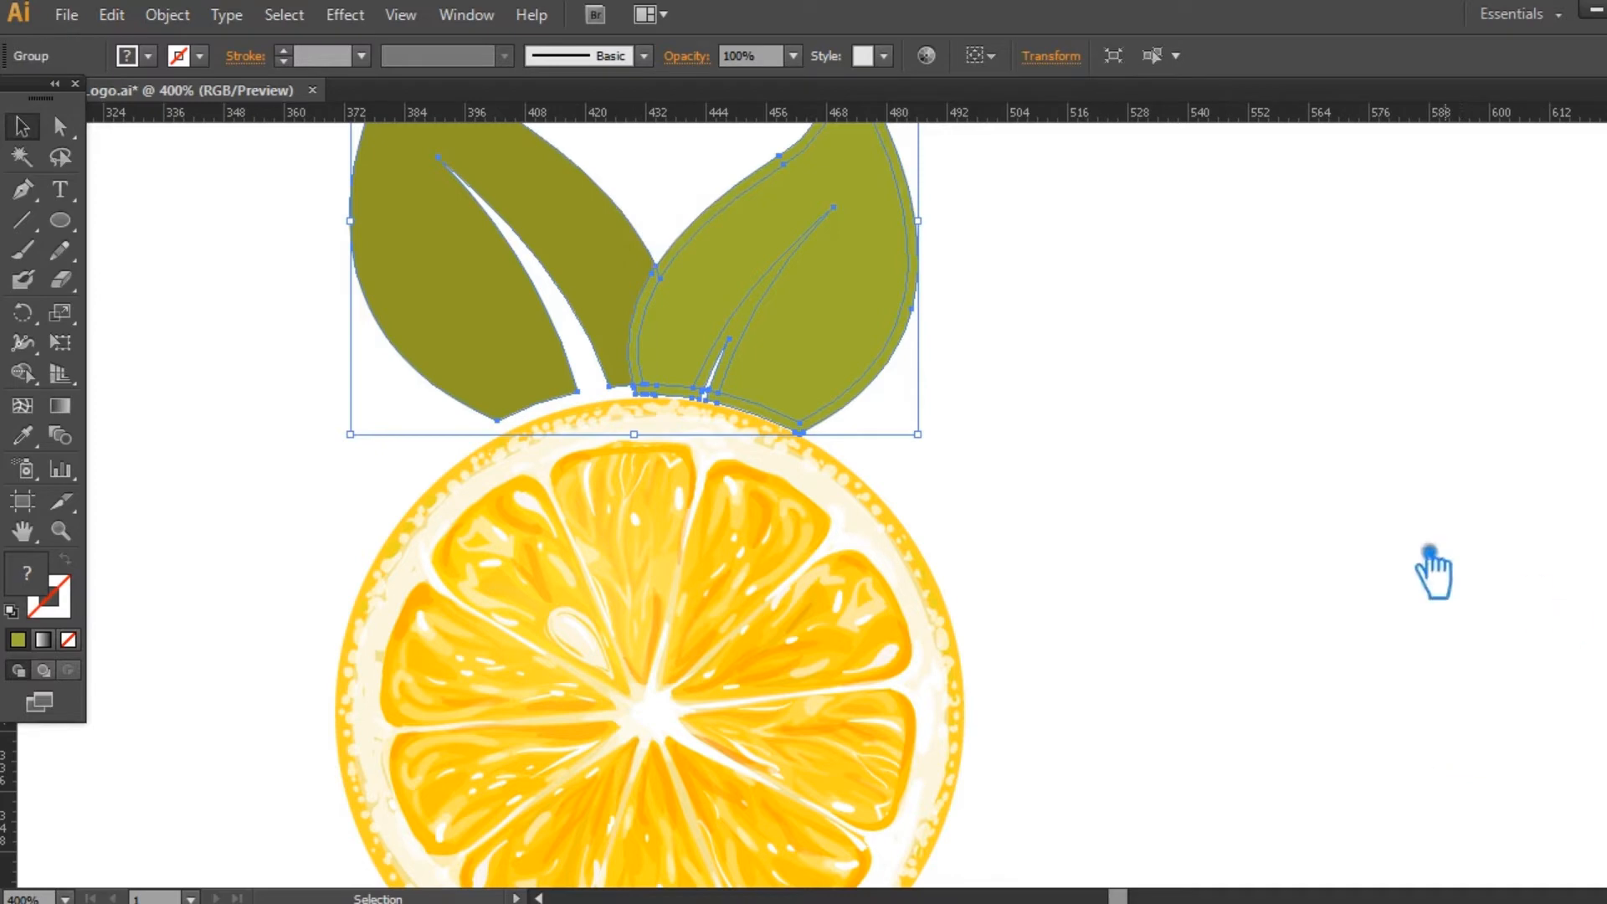
left_click(1391, 529)
left_click(598, 314)
right_click(769, 290)
left_click(884, 437)
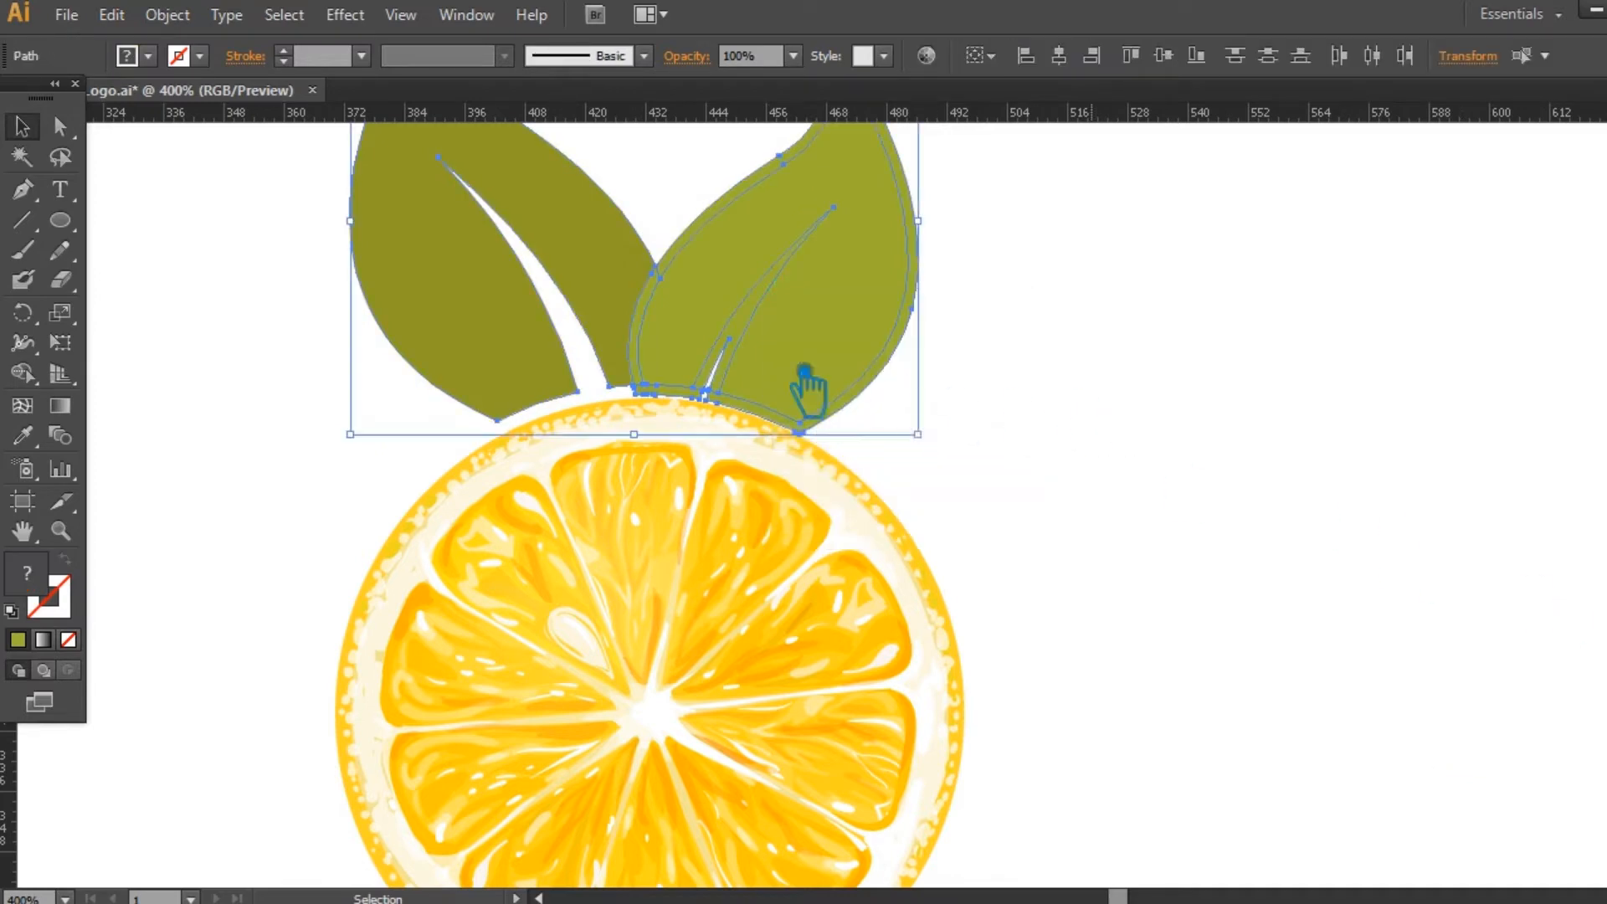
- Remove offset remnants at the right leaf's vein and base, and undo the accidental deletion of the leaf
left_click(871, 395)
left_click(756, 350)
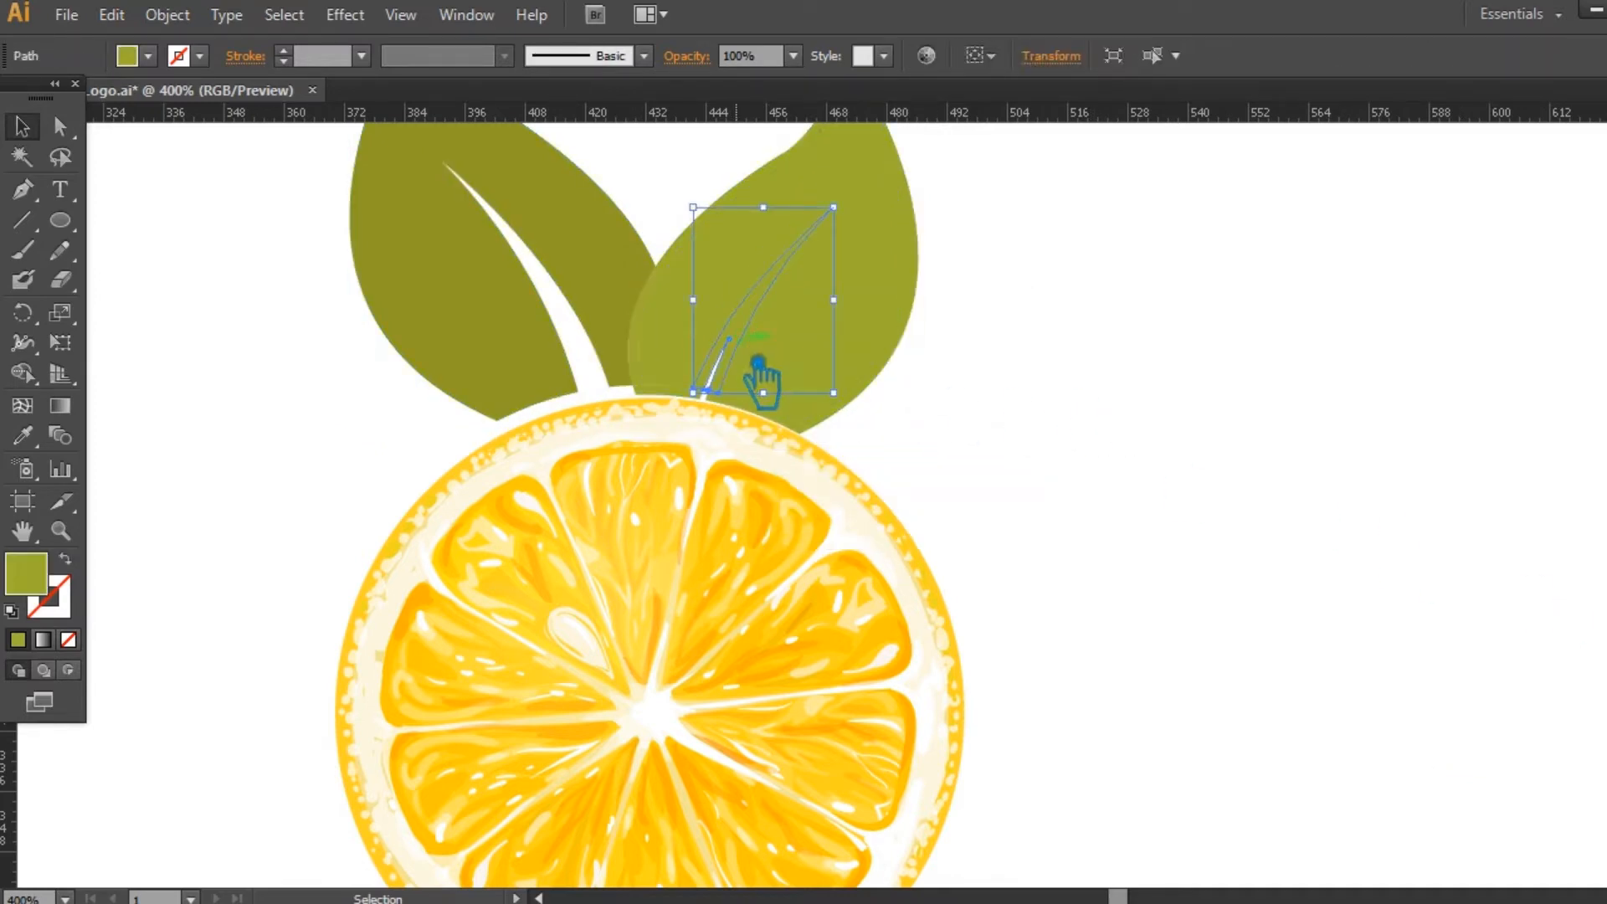
left_click(854, 400)
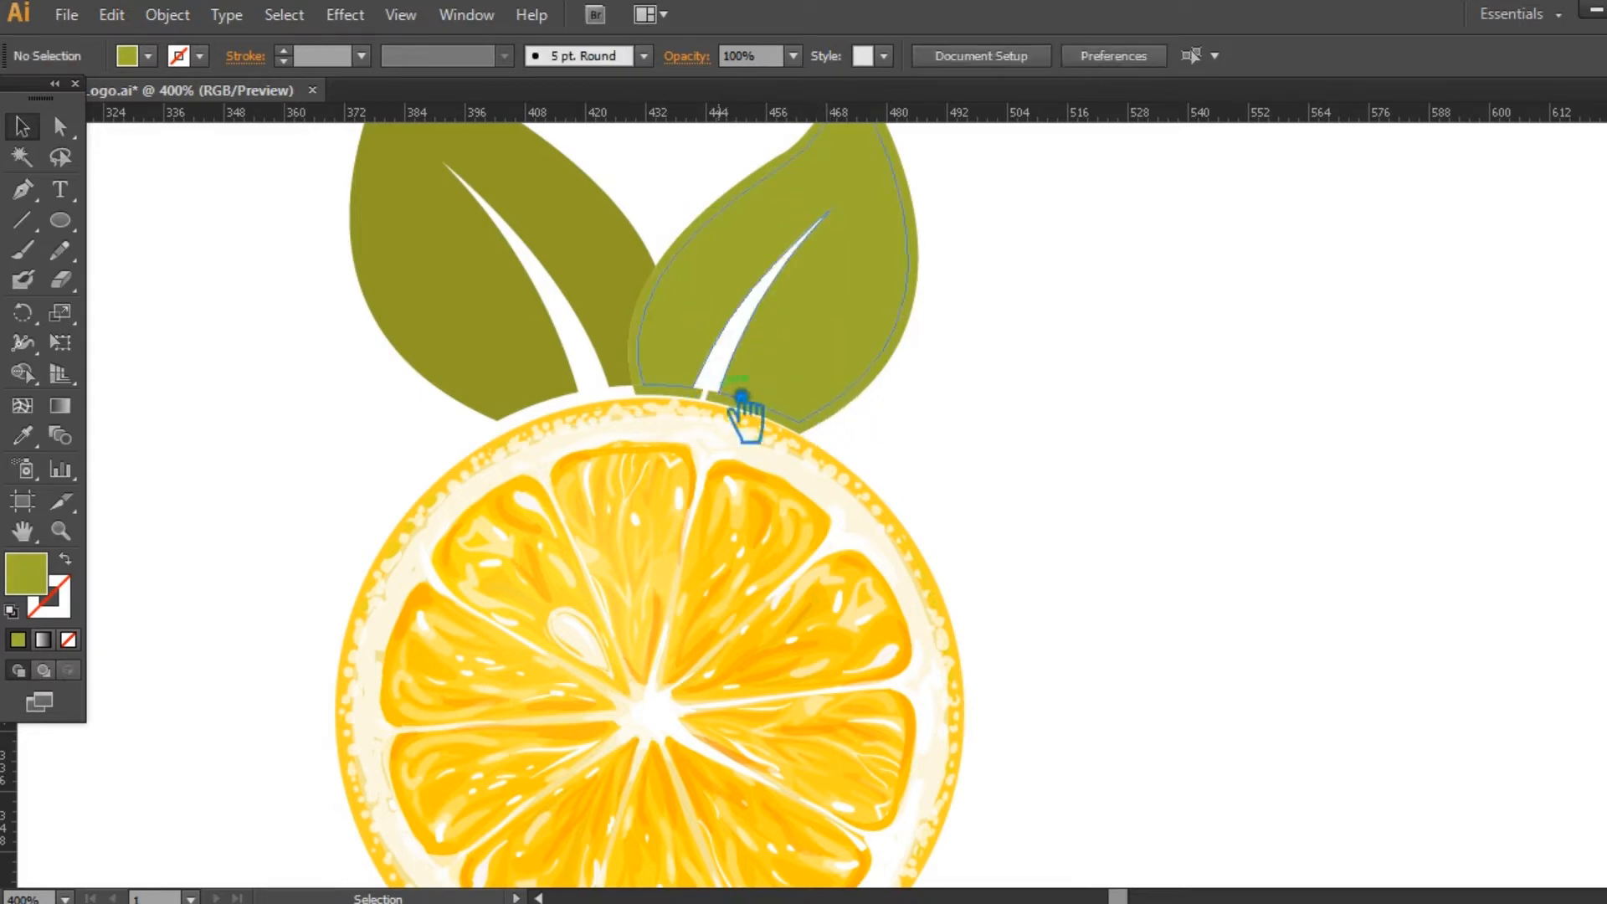
key("Delete")
left_click(730, 400)
key("Delete")
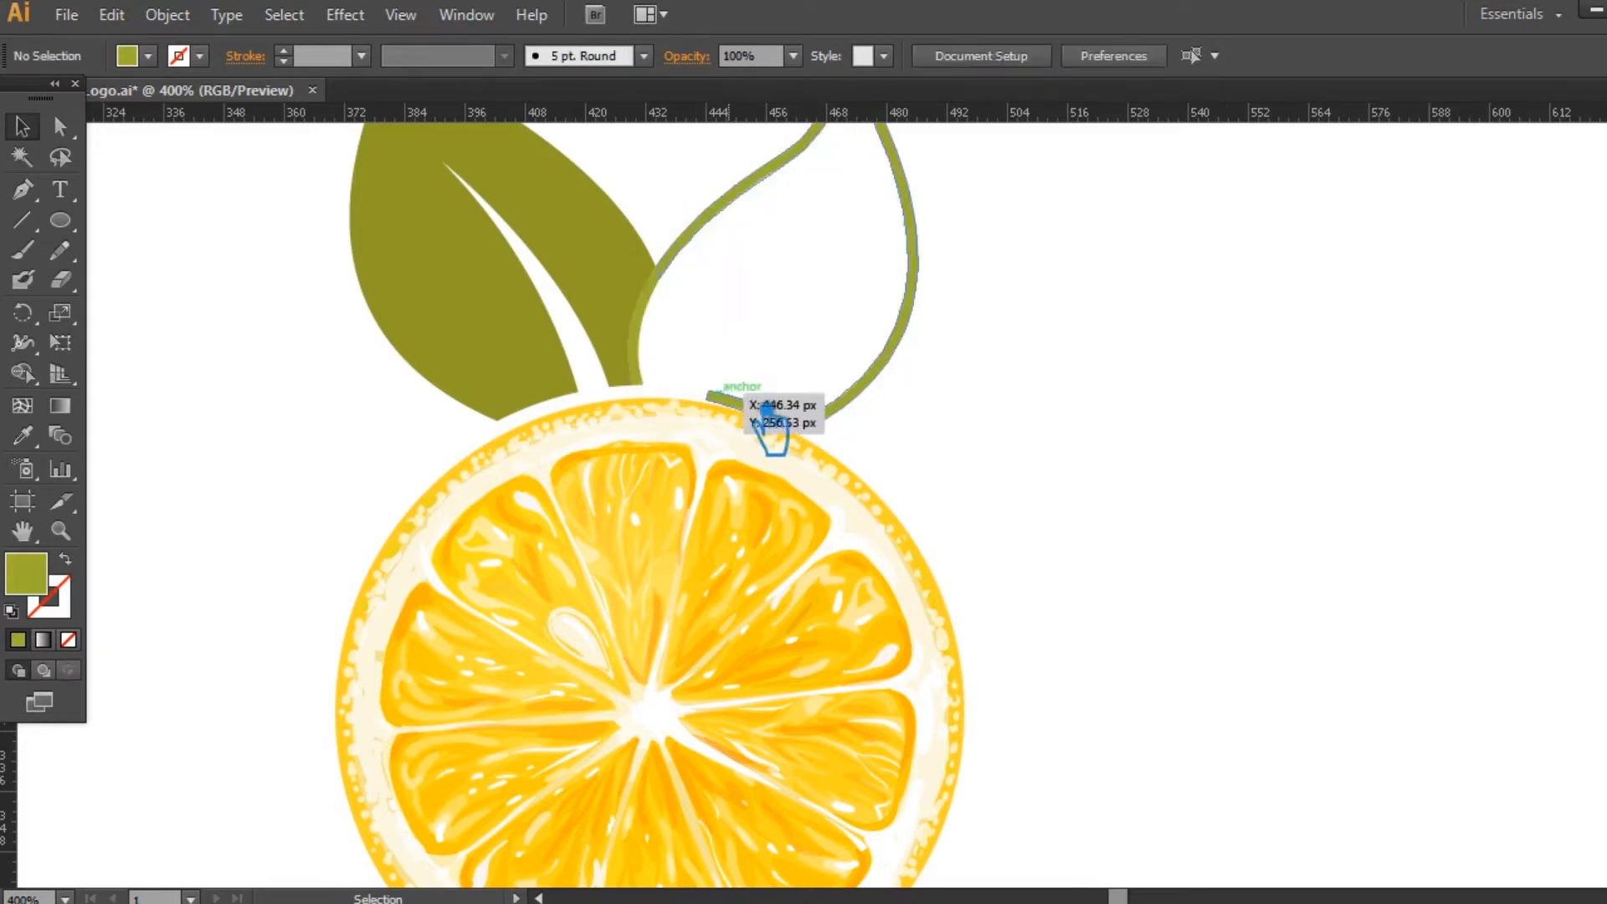
key("ctrl+z")
- Delete the offset border around the right leaf's outer edge, and undo the mistaken deletion of the leaf itself
left_click(1107, 428)
left_click(913, 325)
key("Delete")
left_click(666, 336)
key("Delete")
key("a")
key("ctrl+z")
key("v")
left_click(969, 348)
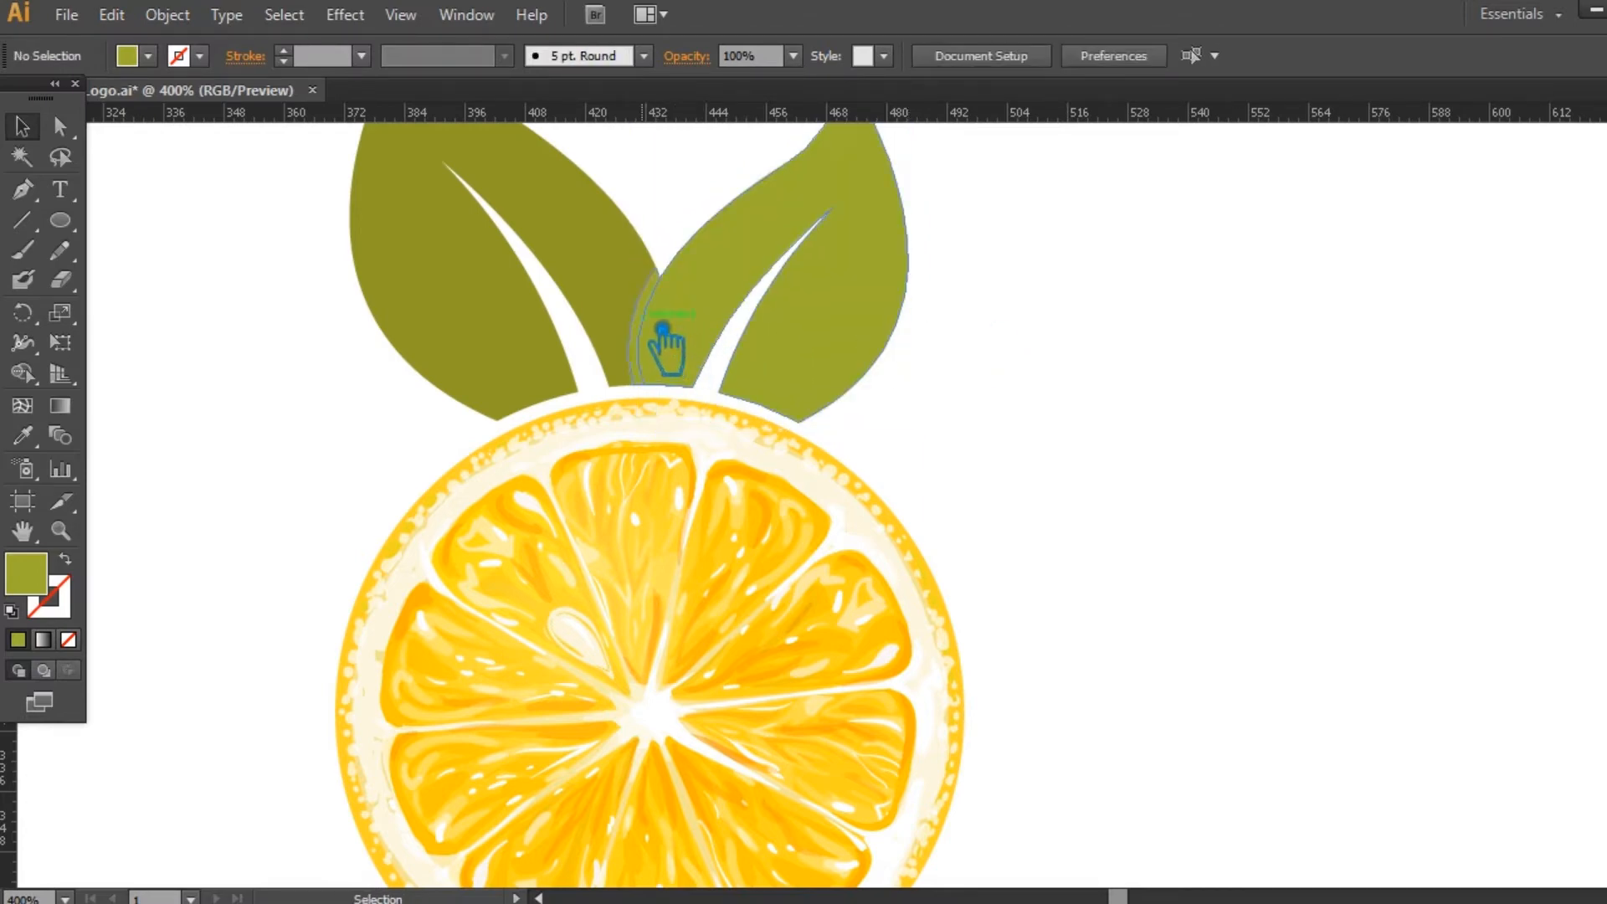
- Delete the offset sliver between the two leaves to leave a narrow gap
left_click(664, 345)
left_click(639, 342)
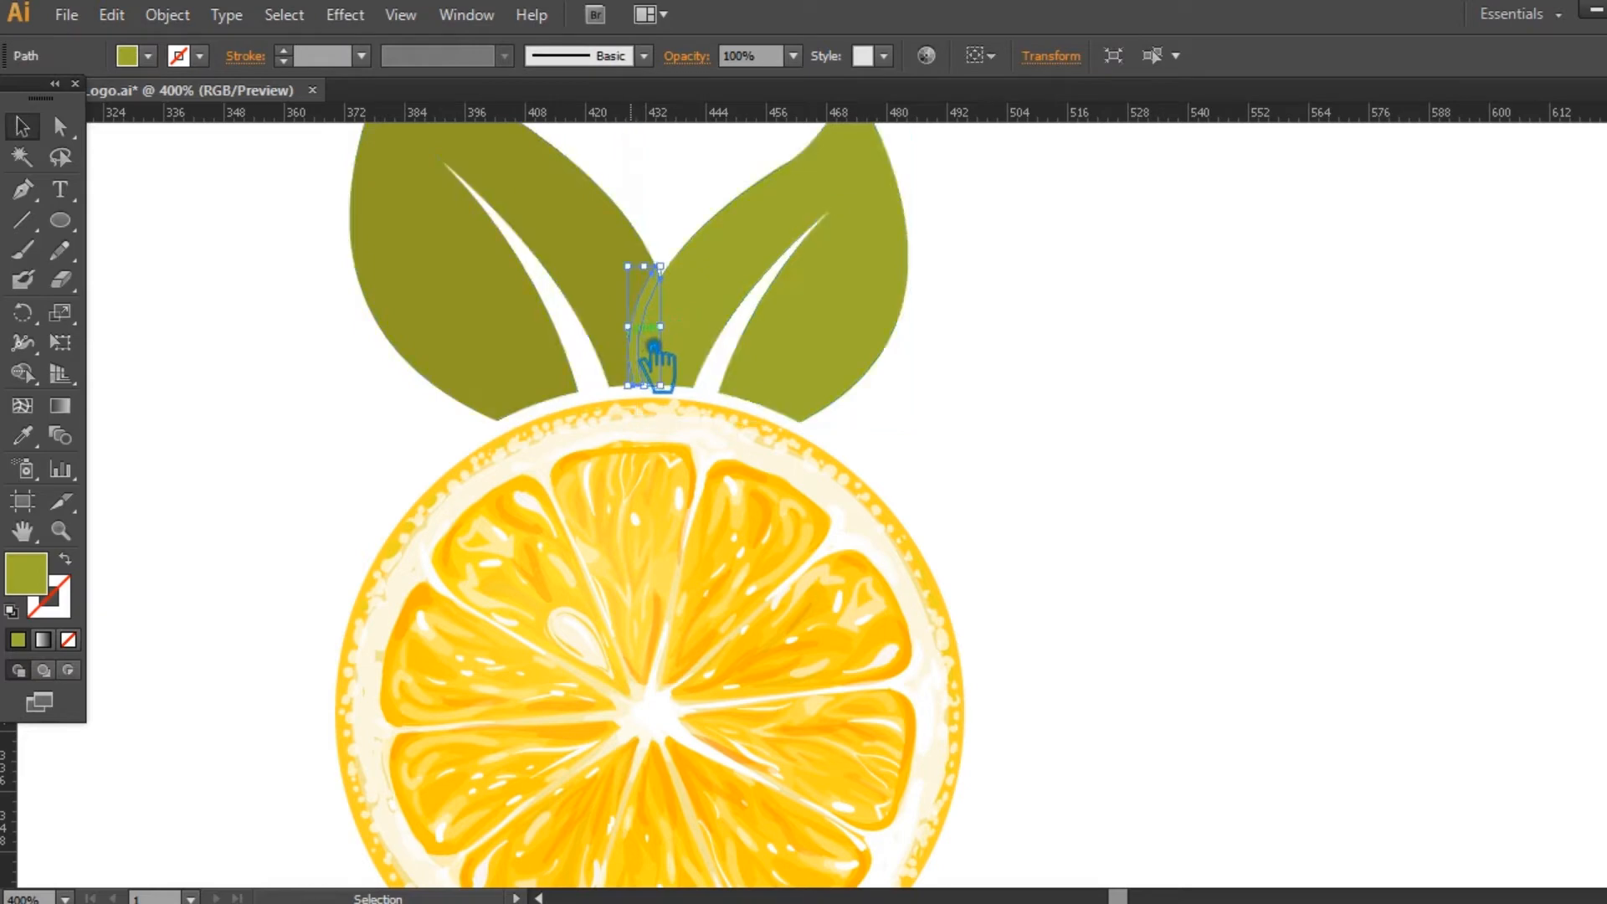
key("Delete")
- Delete the leftover fragment inside the right leaf's vein, and check both leaves for remaining stray pieces
left_click_drag(1028, 361, 399, 267)
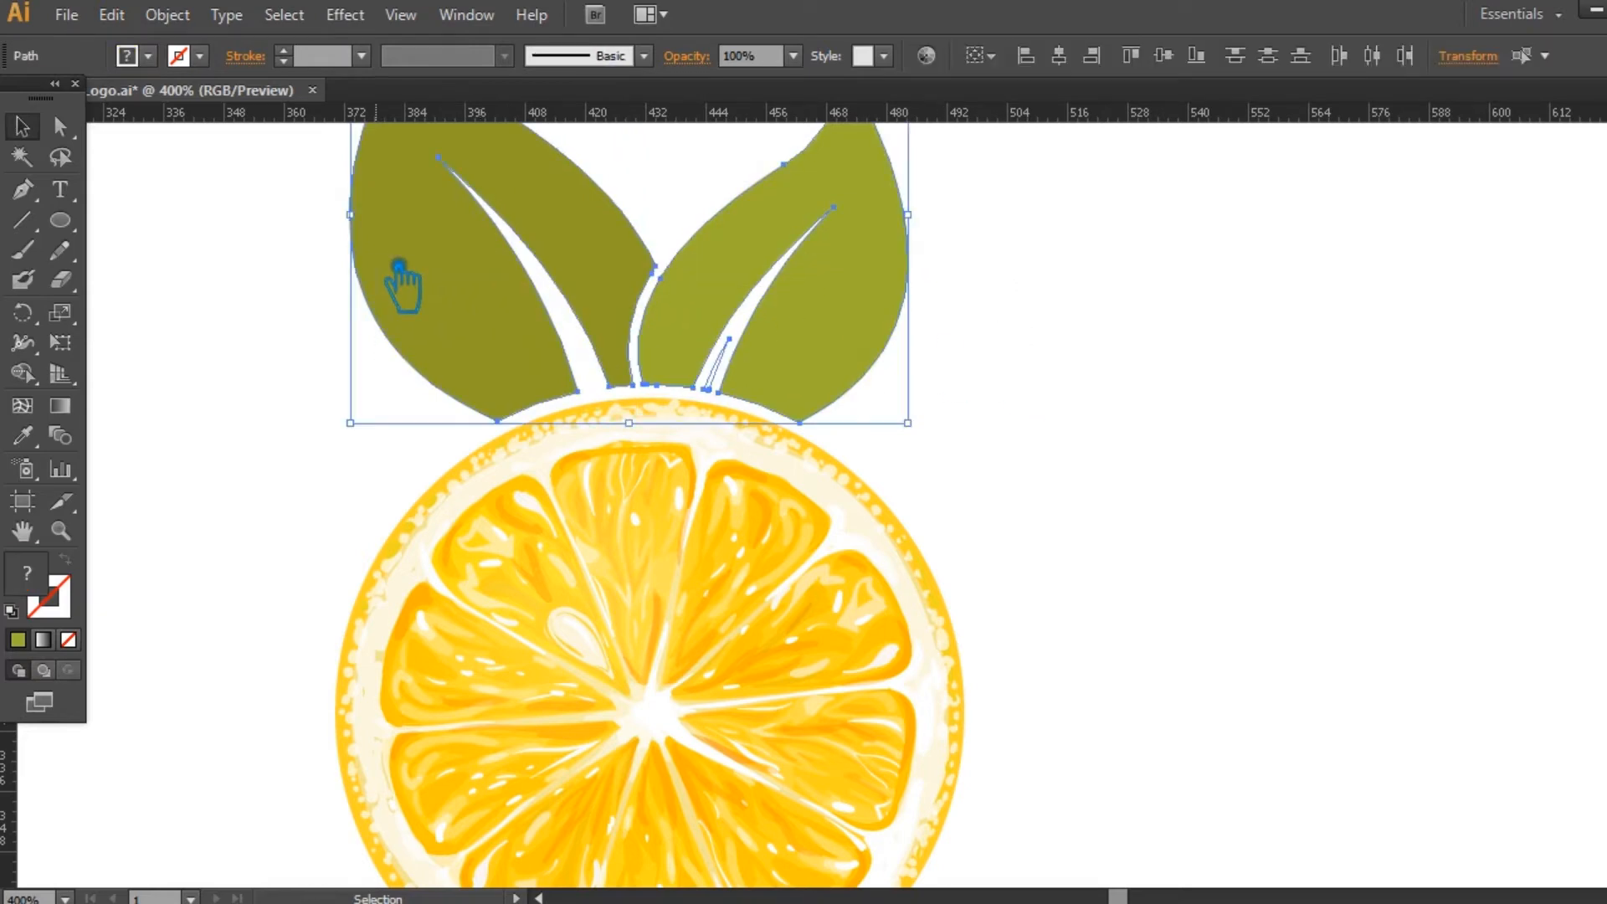
left_click(1088, 363)
left_click(725, 369)
key("Delete")
left_click_drag(1012, 377, 433, 279)
key("ctrl")
left_click(1241, 368)
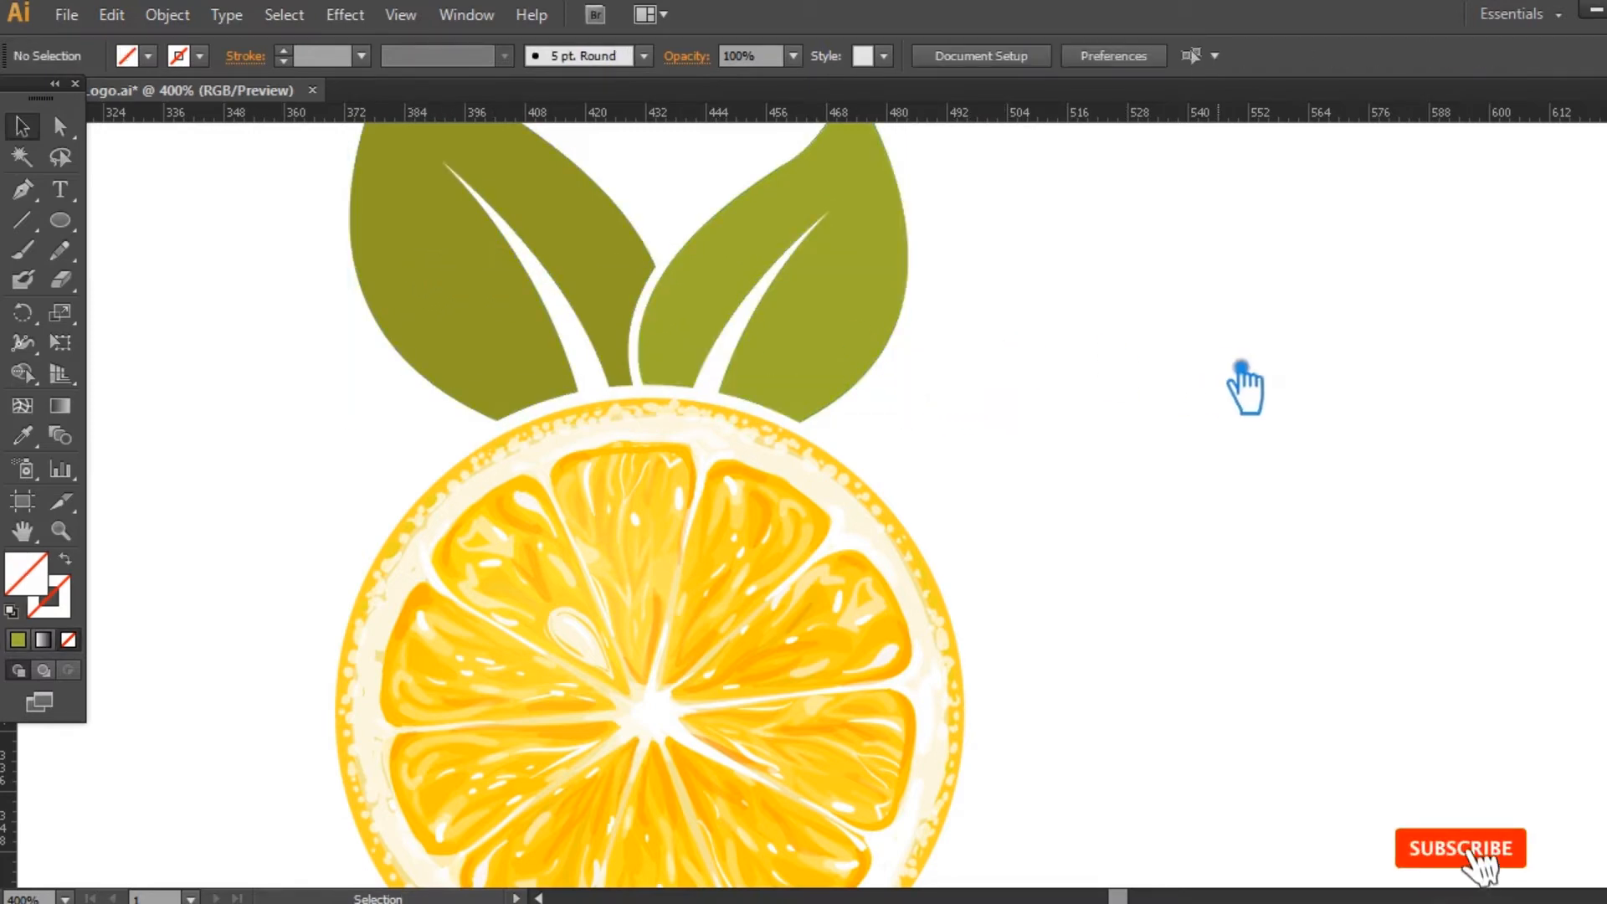
key("ctrl+minus")
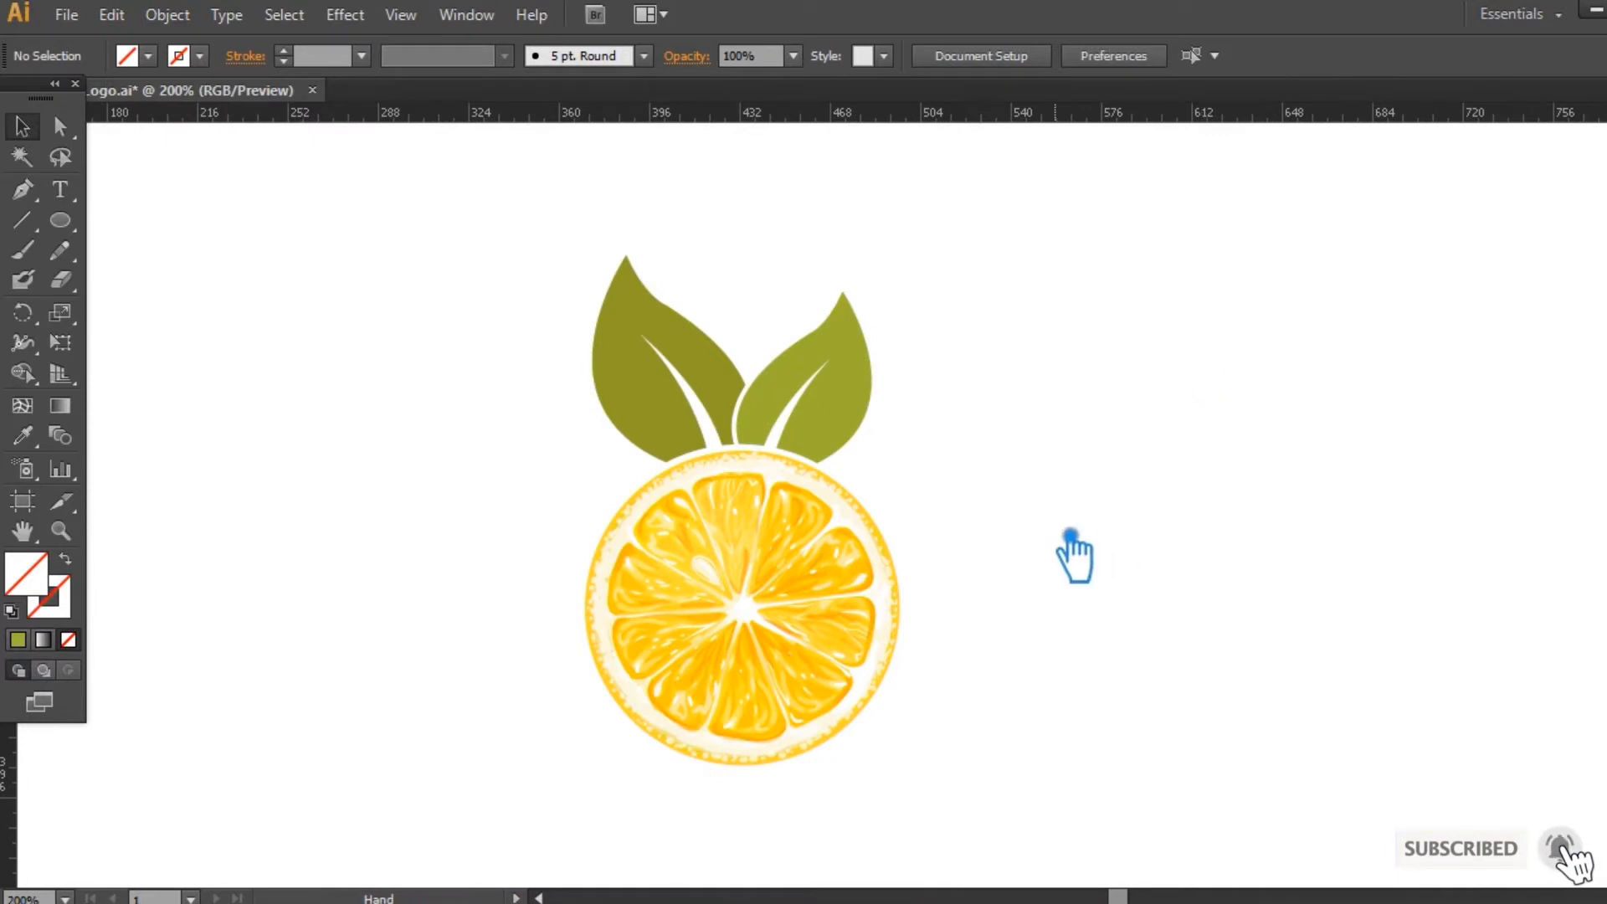
scroll(1069, 545, "right", 3)
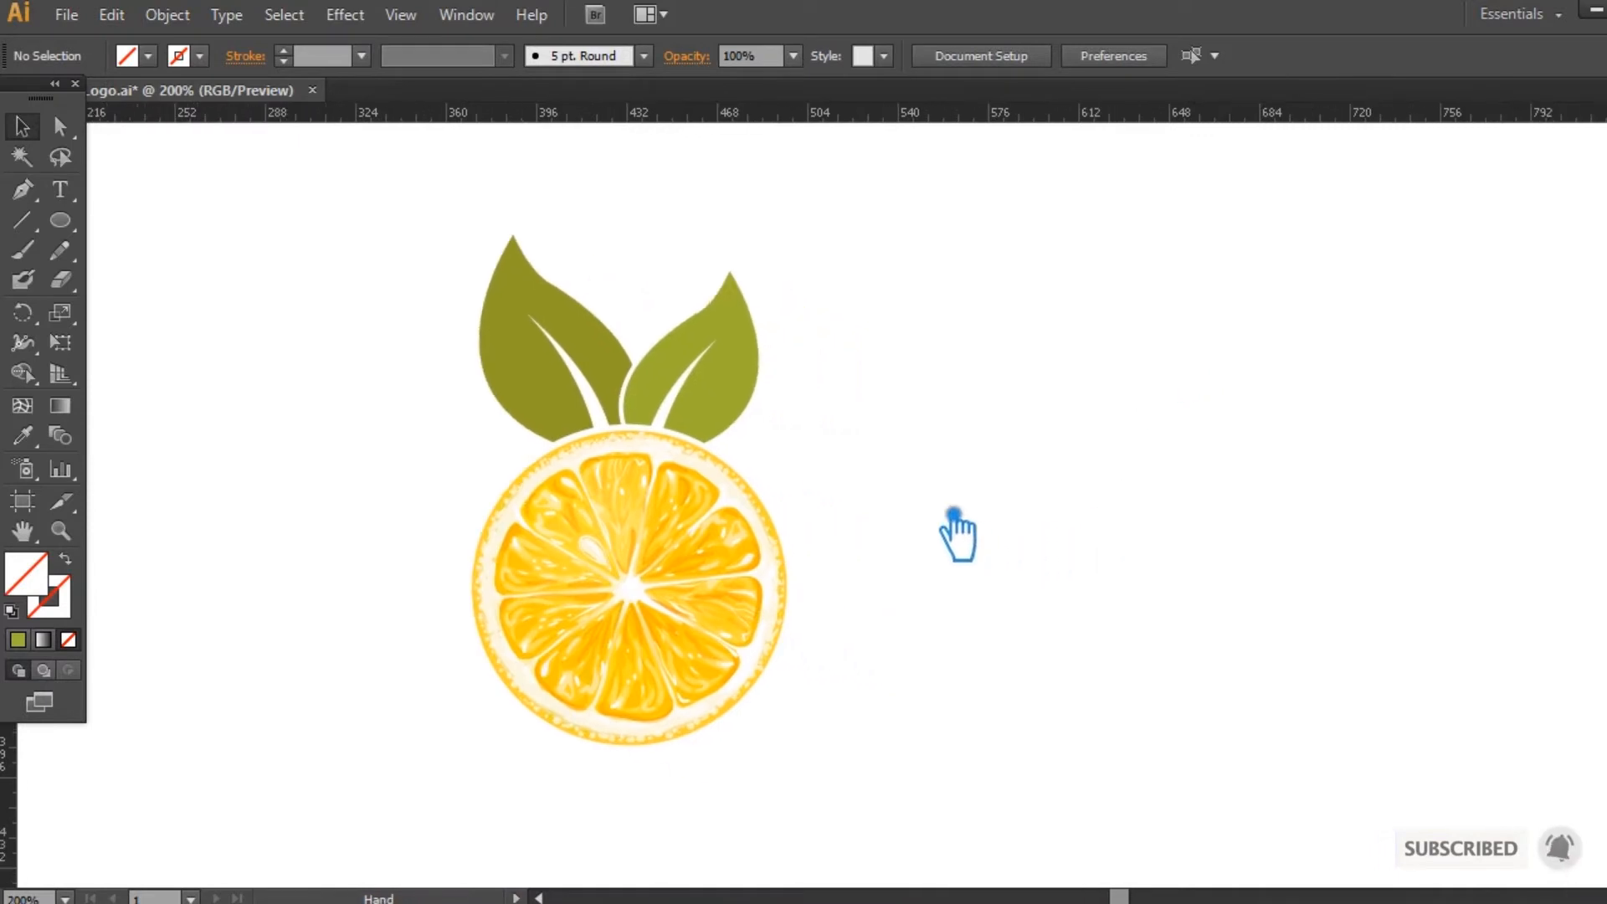
- Group the orange slice and both leaves into one fruit icon
left_click_drag(894, 771, 339, 210)
left_click(851, 517)
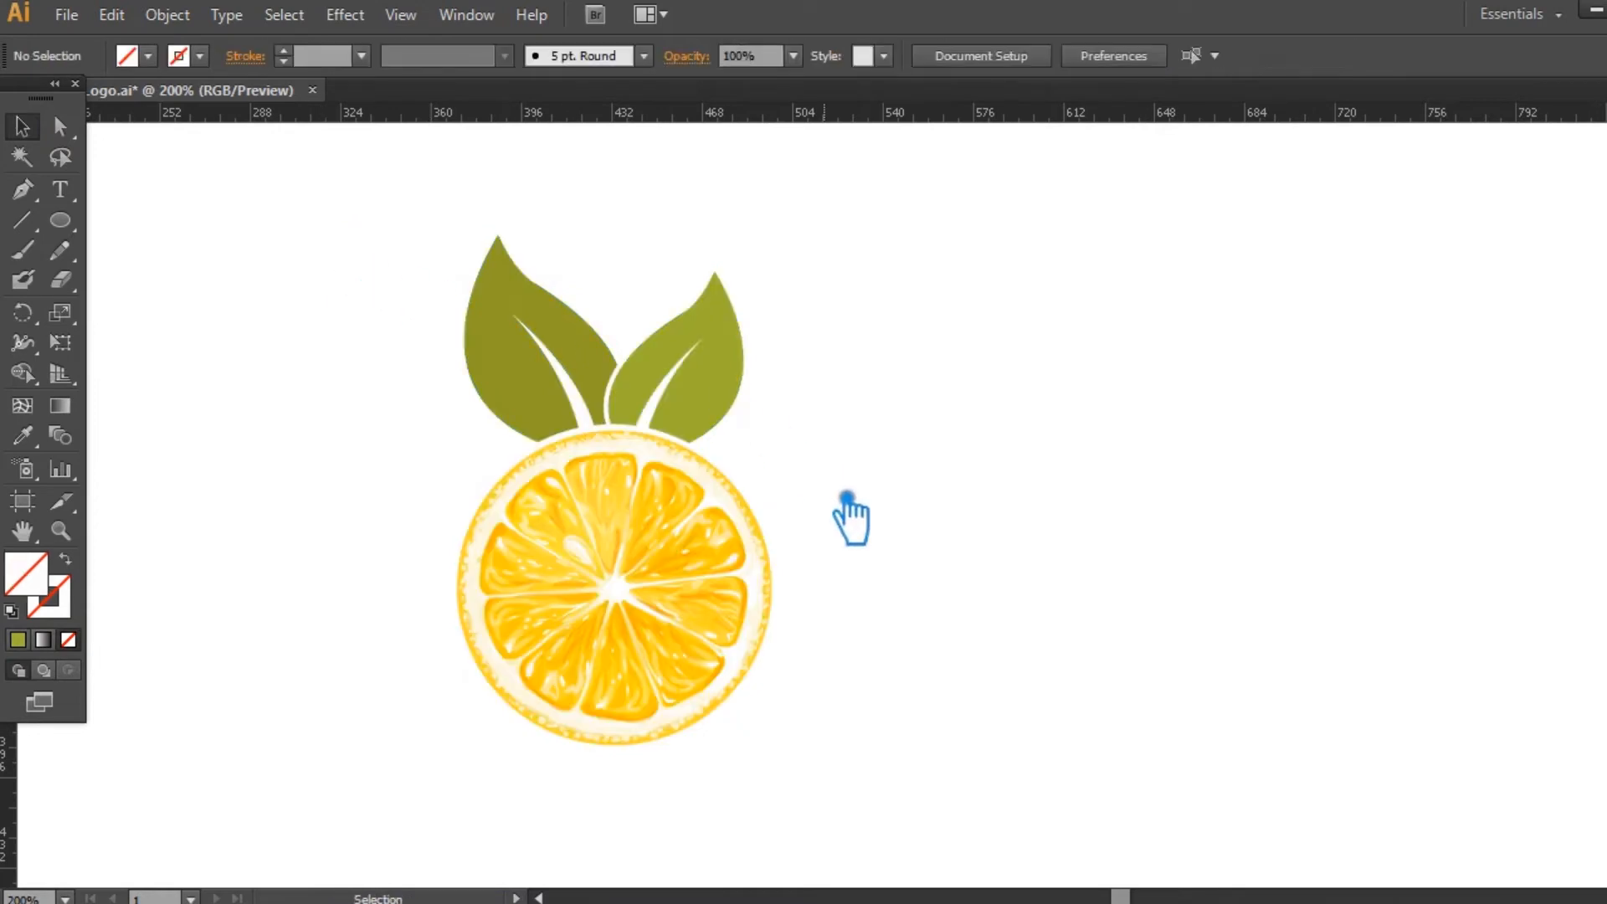
- Add the text "Range" beside the orange slice at a font size of 60 pt
left_click_drag(936, 596, 934, 536)
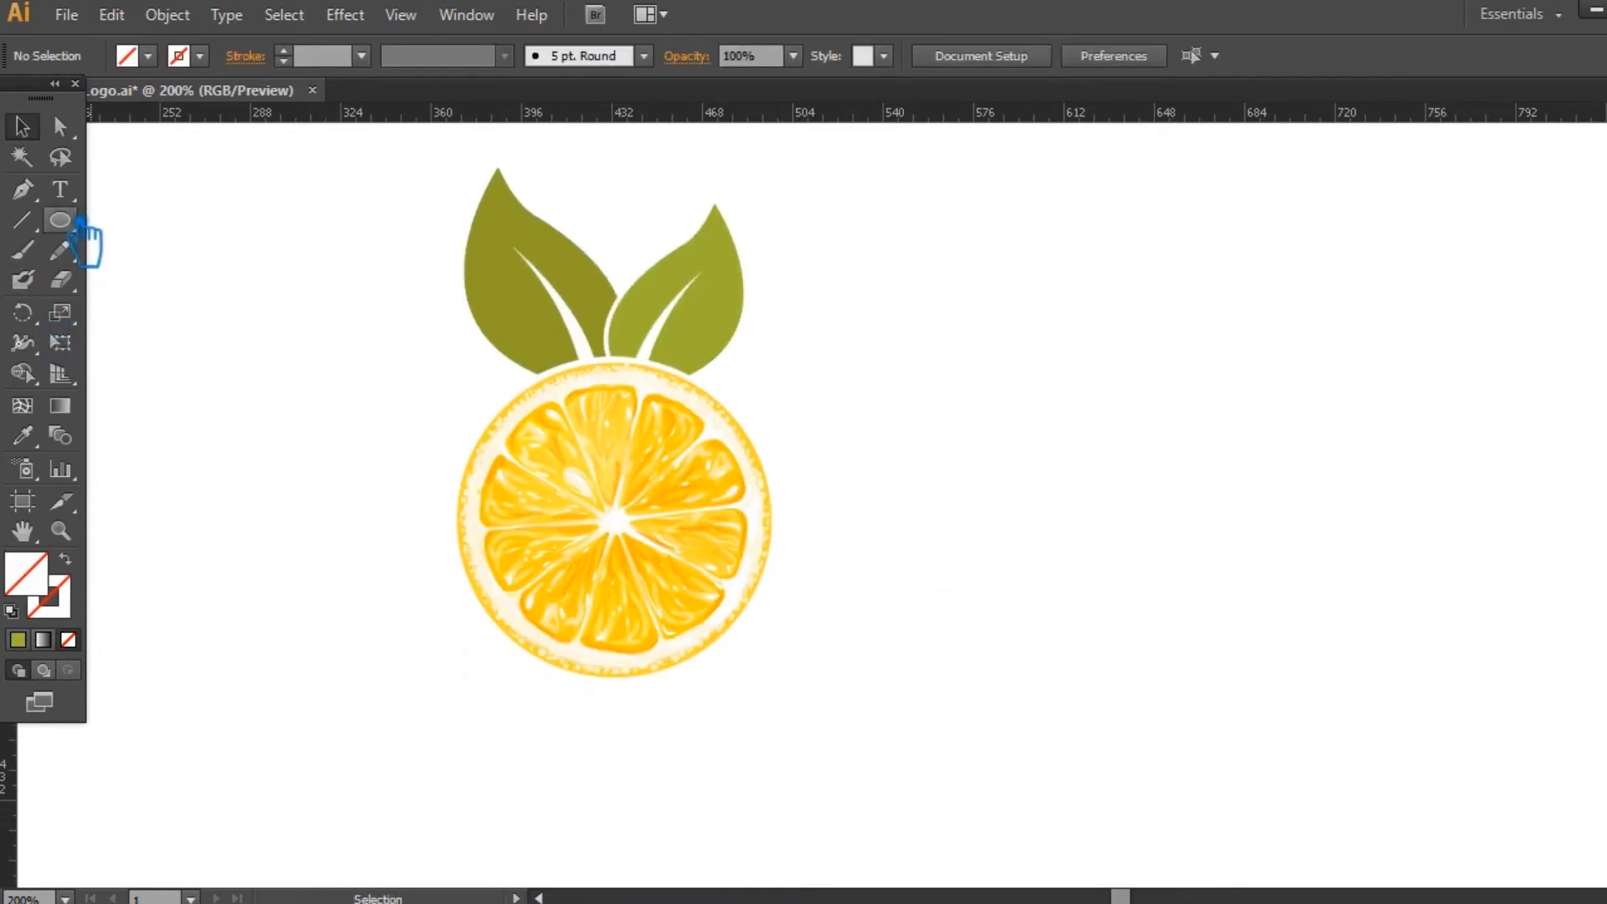
left_click(60, 189)
left_click(858, 546)
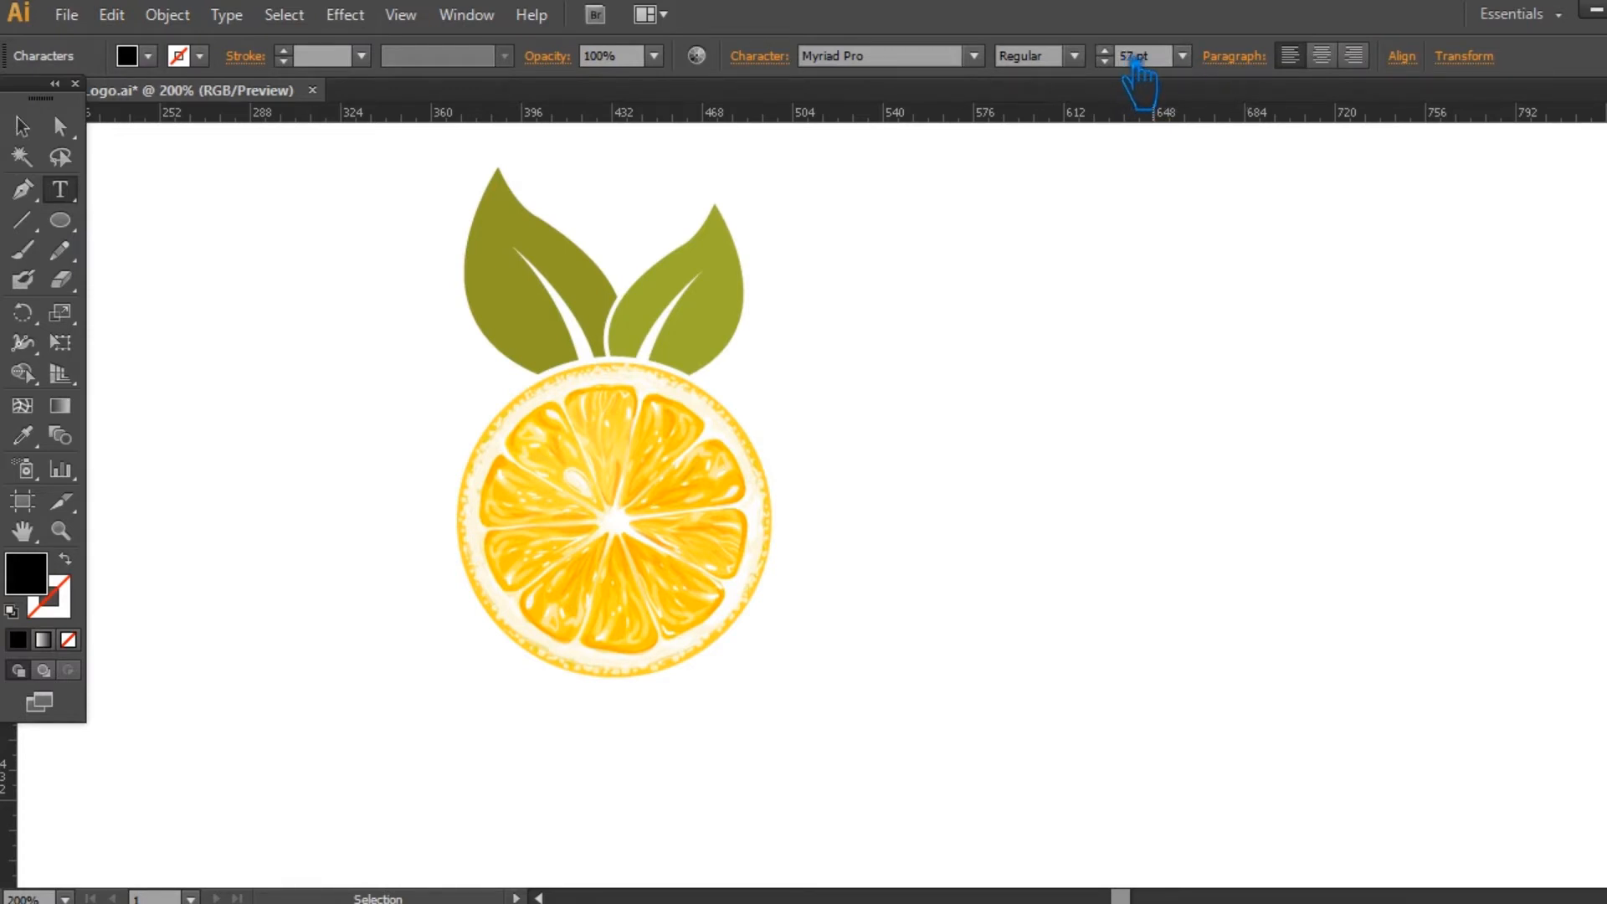
left_click(1182, 56)
left_click(1229, 476)
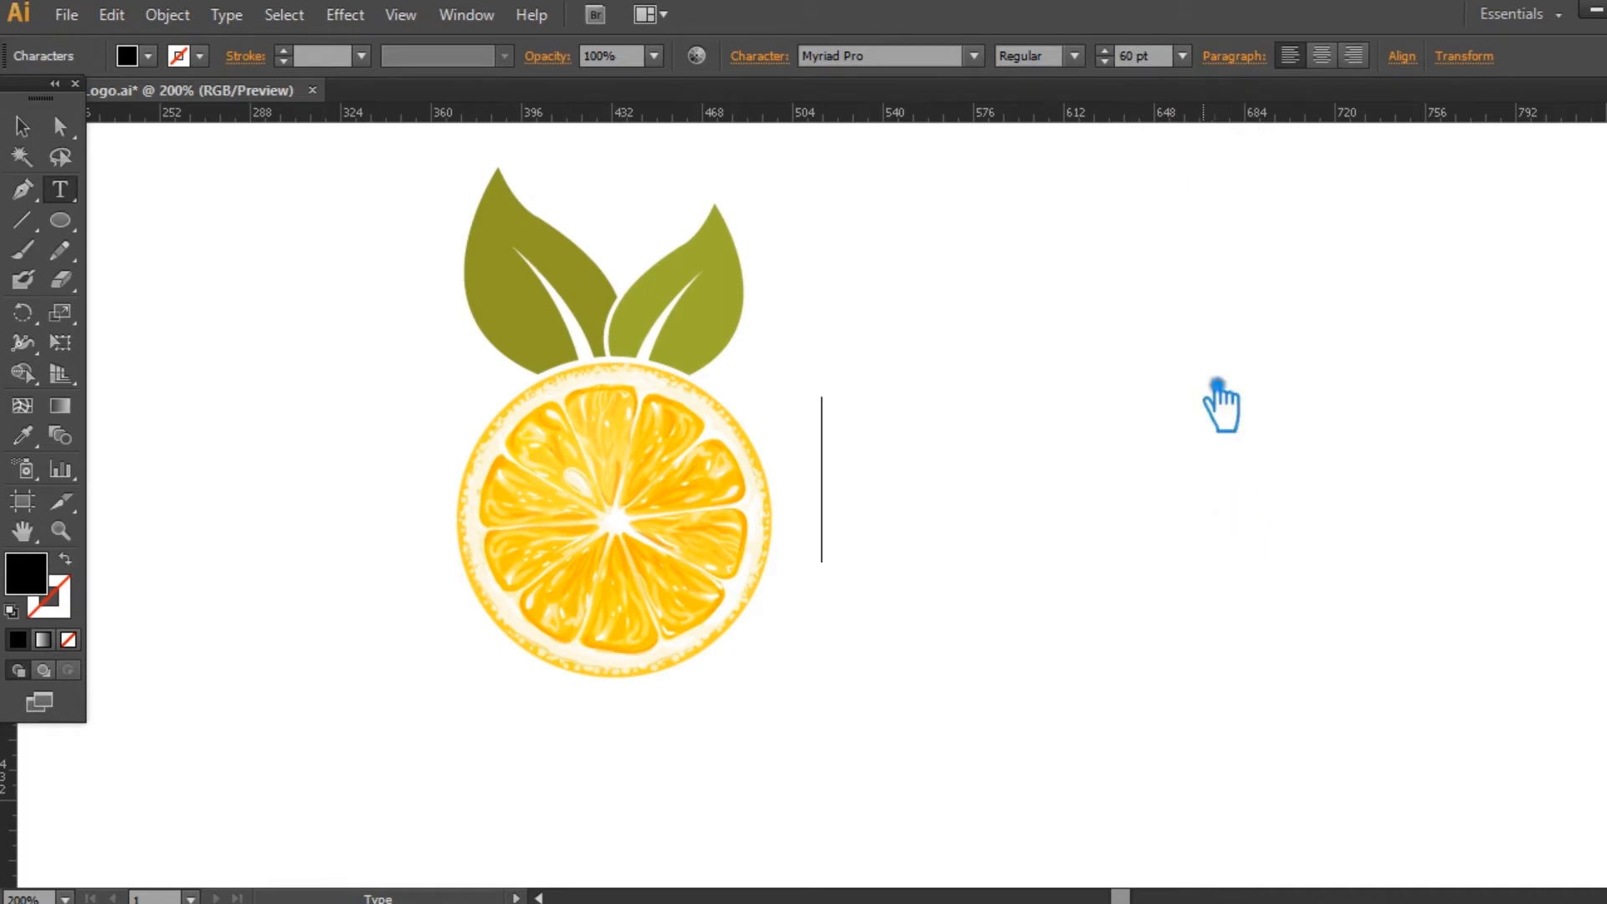
type("R")
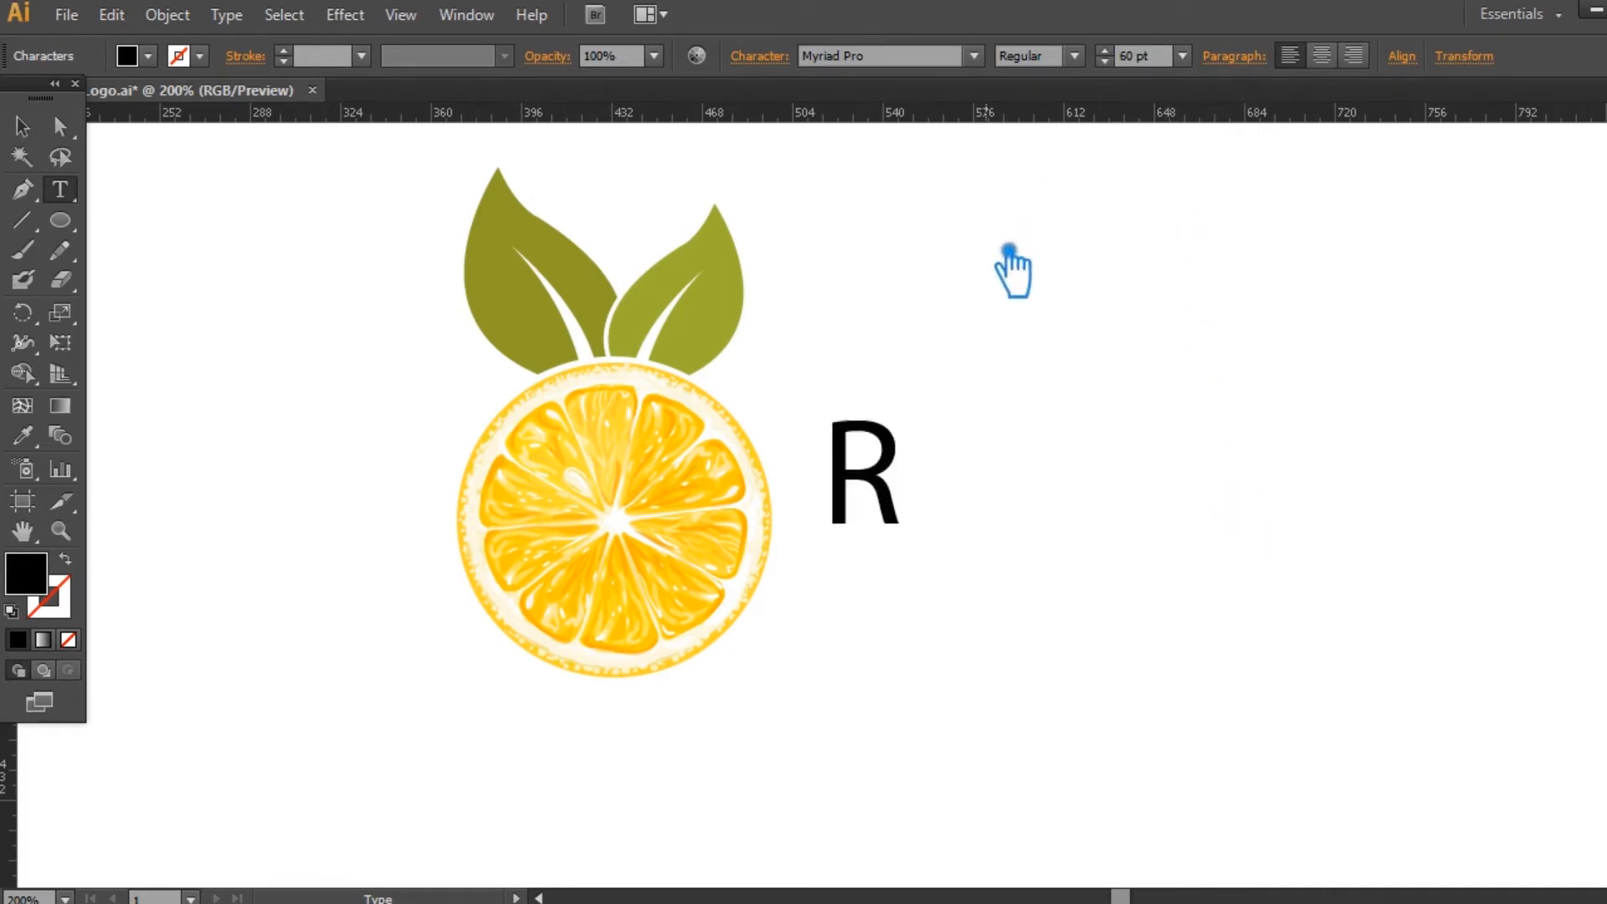
type("ange")
- Move the text right up against the orange slice and change its font to Racon
left_click(23, 126)
left_click_drag(986, 534, 982, 562)
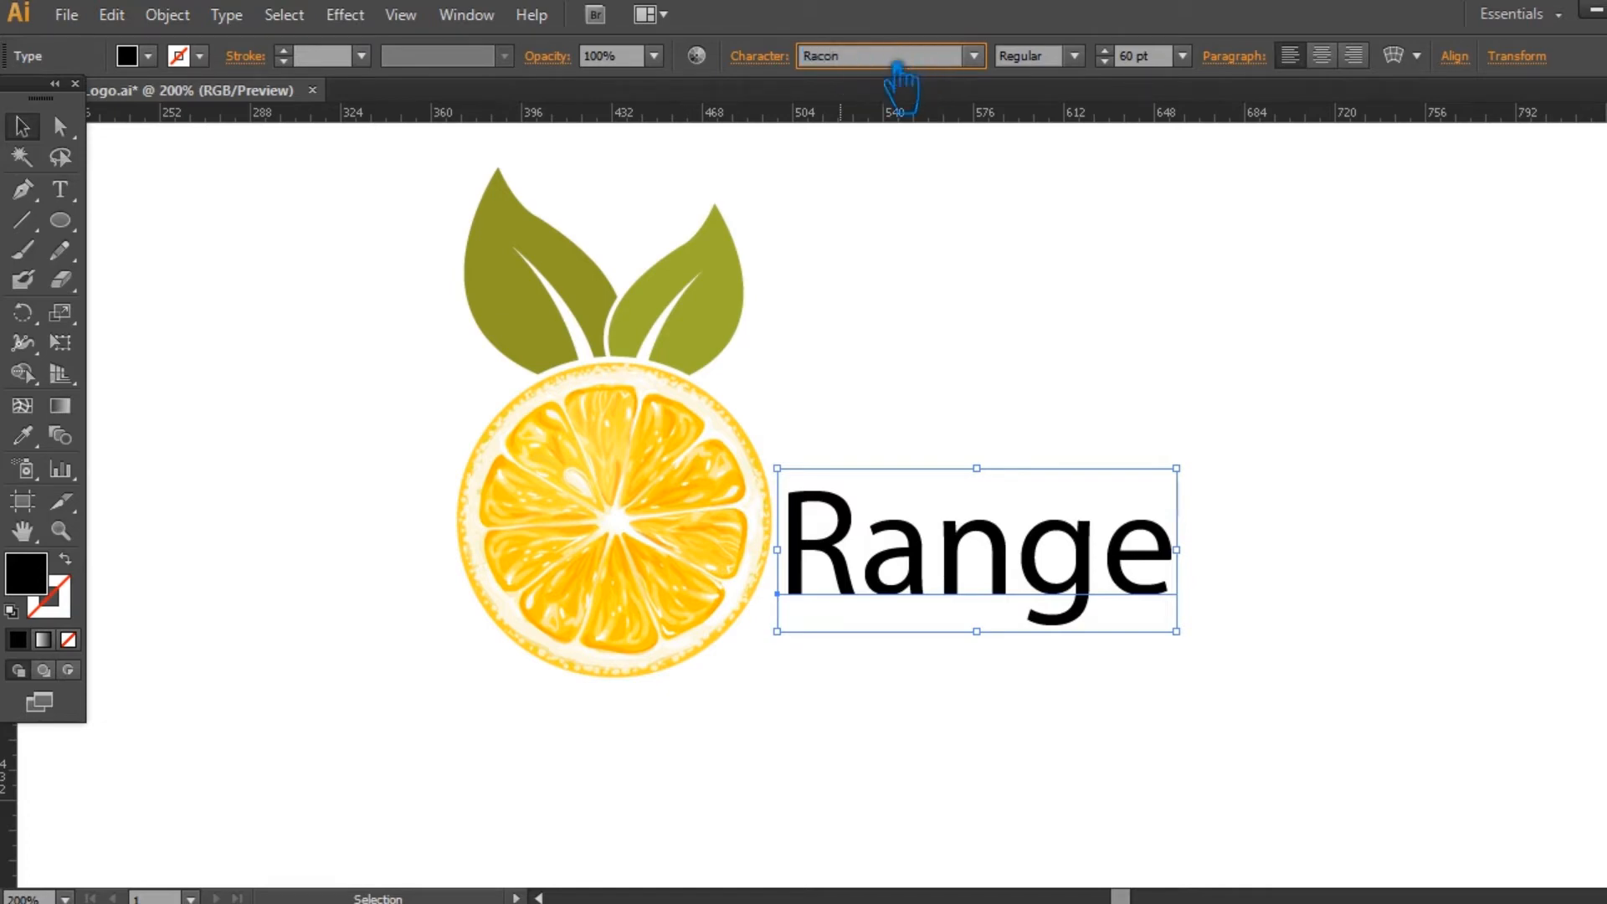
key("Return")
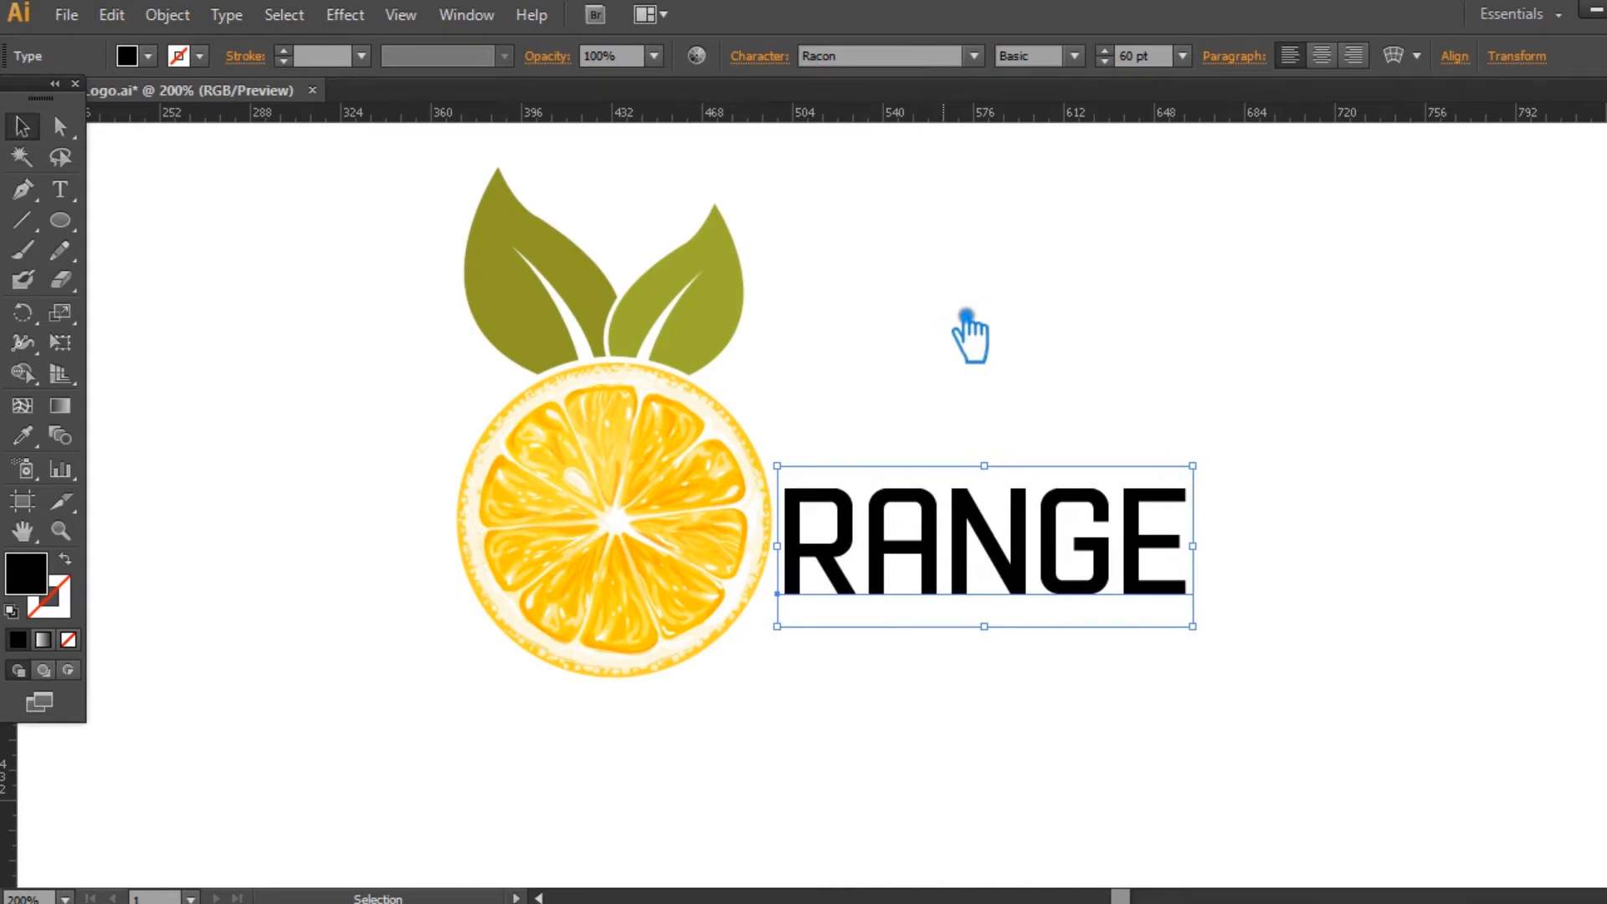
left_click(969, 317)
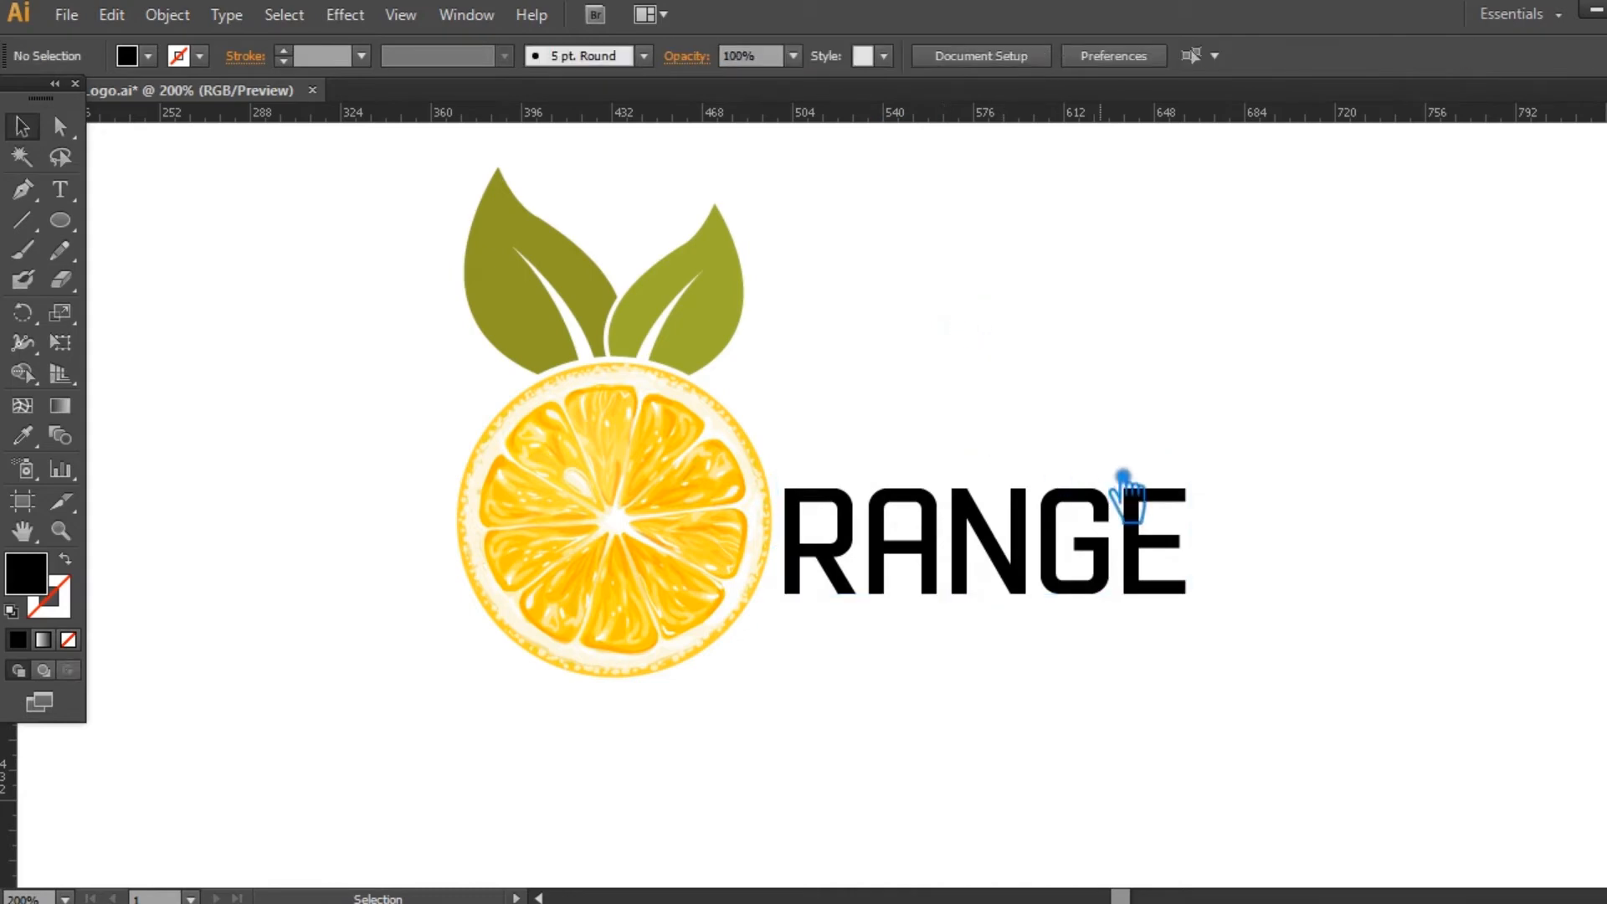
- Tighten the RANGE text by trying a tracking of -100 and settling on -75
left_click(1022, 556)
left_click(774, 71)
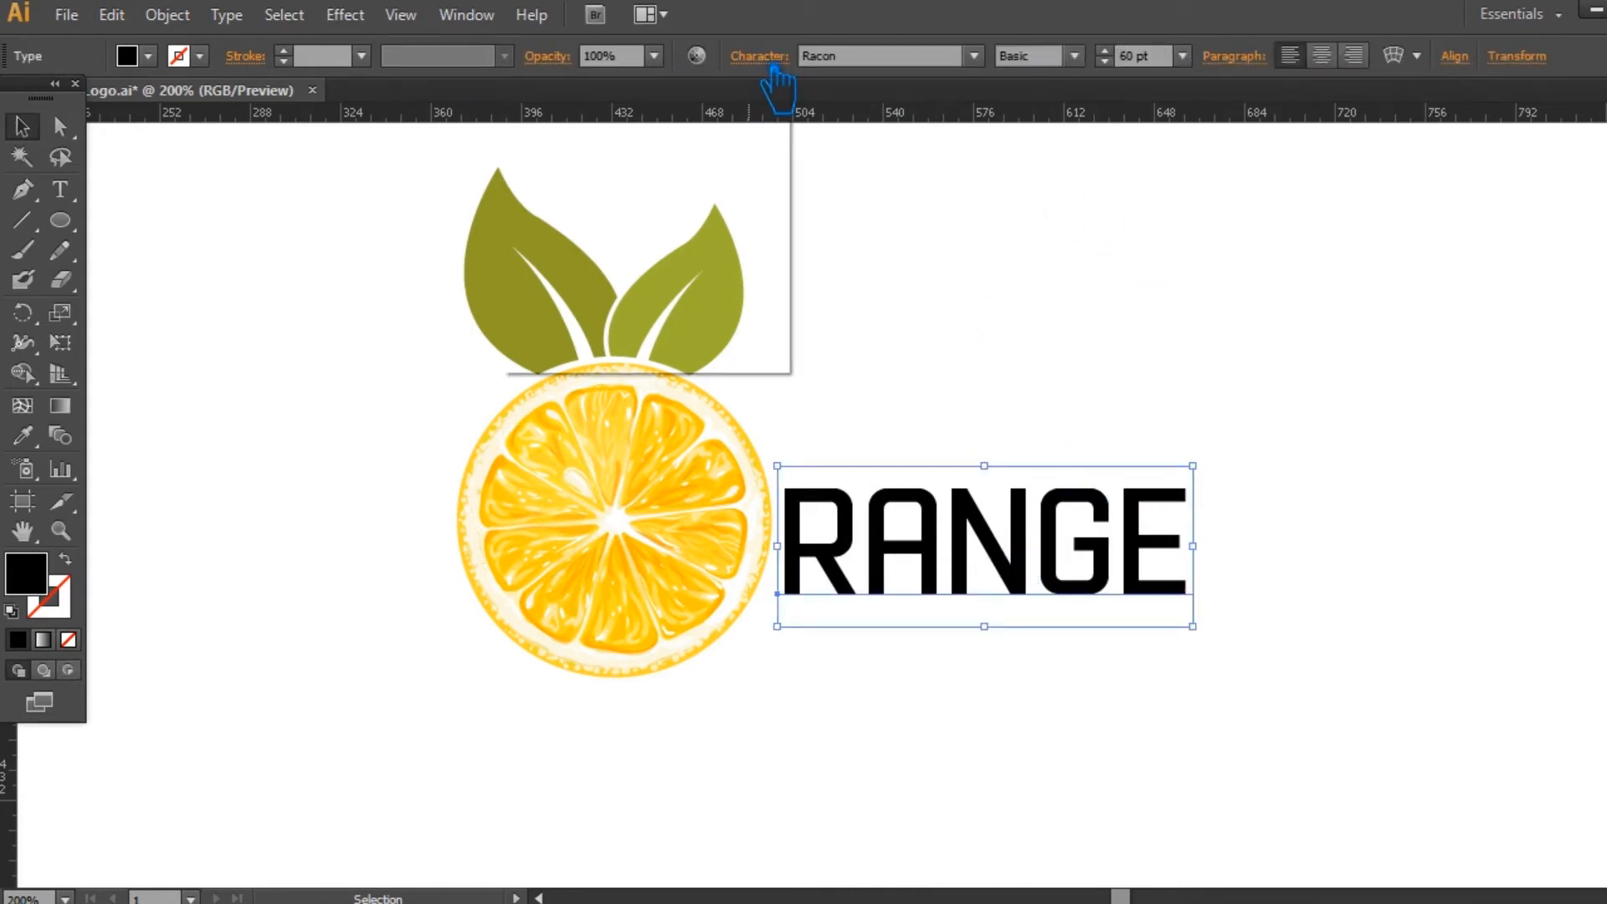
left_click(770, 204)
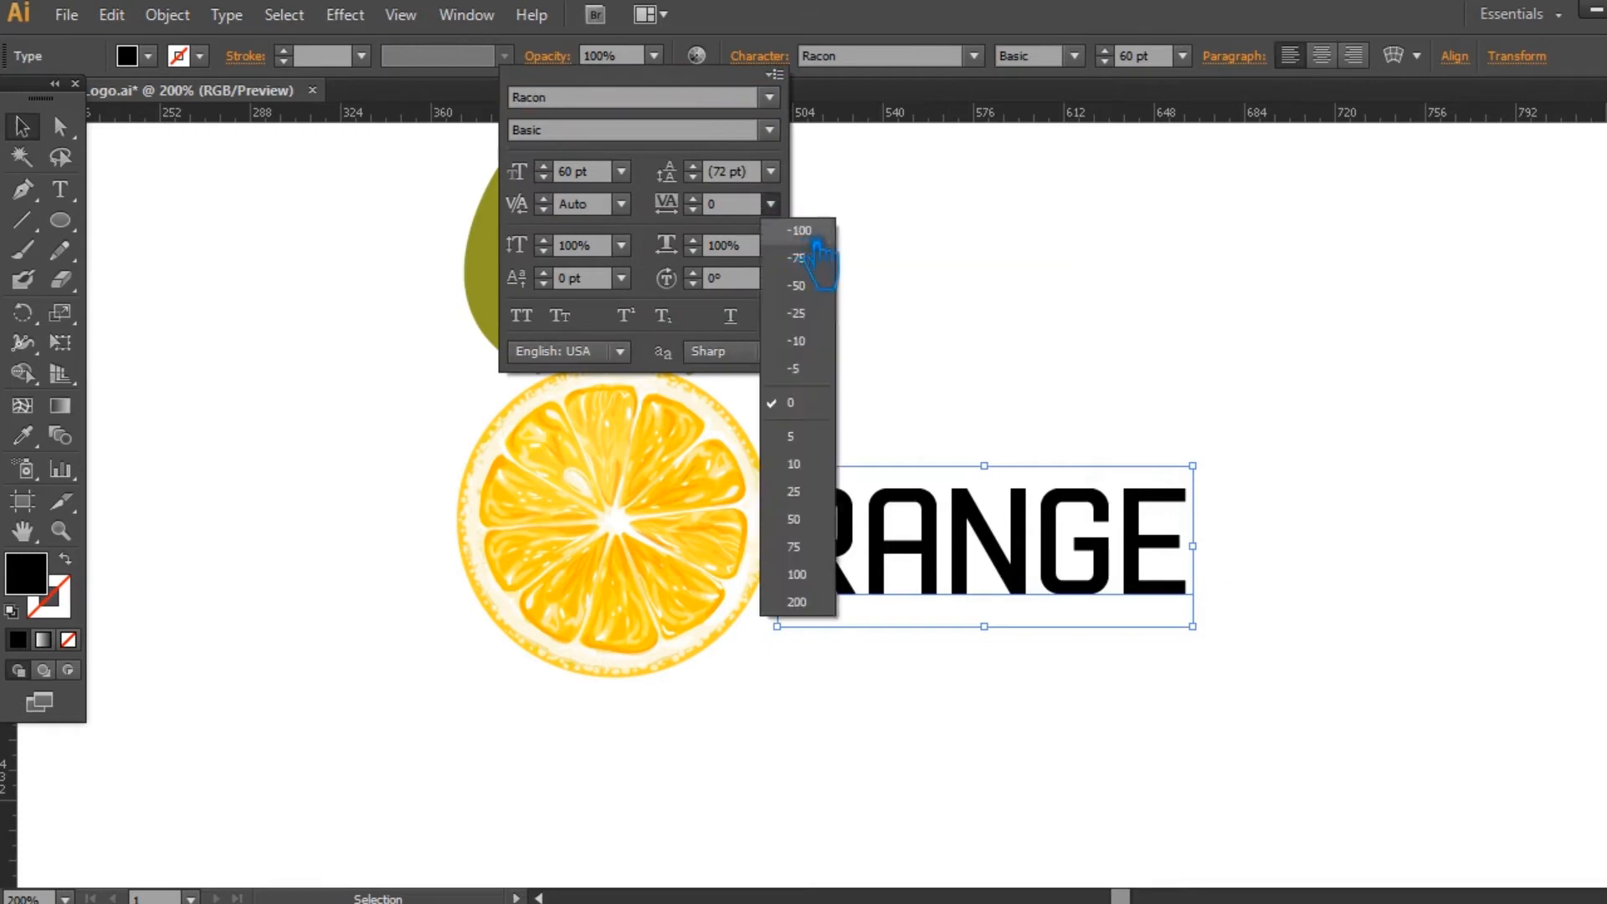
left_click(816, 239)
scroll(715, 214, "down", 3)
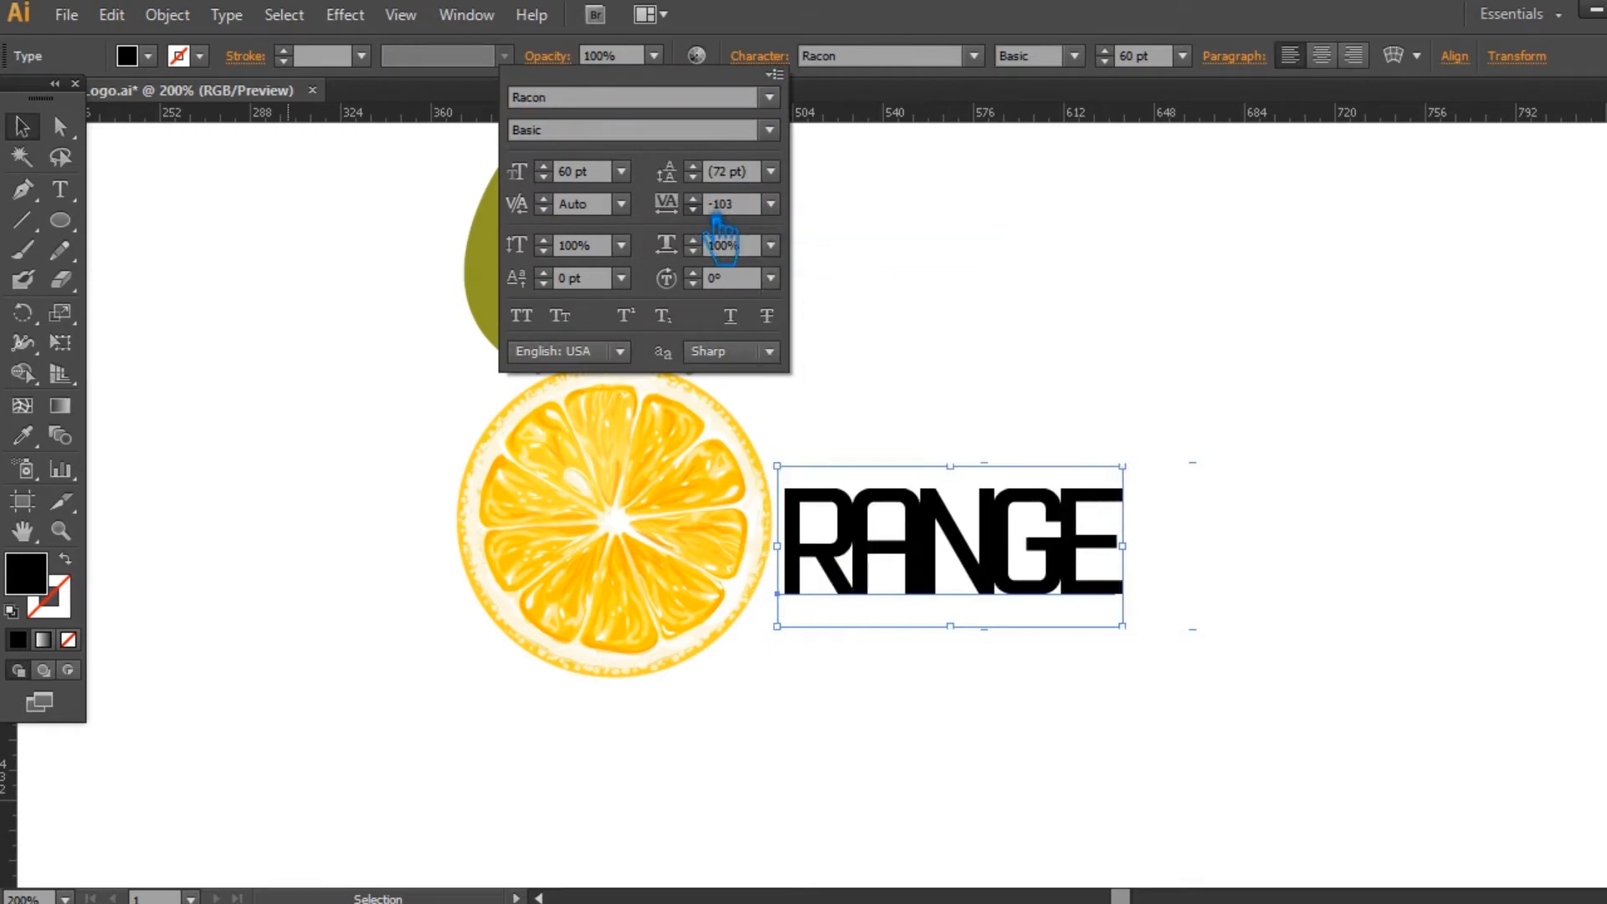
left_click(771, 206)
left_click(821, 266)
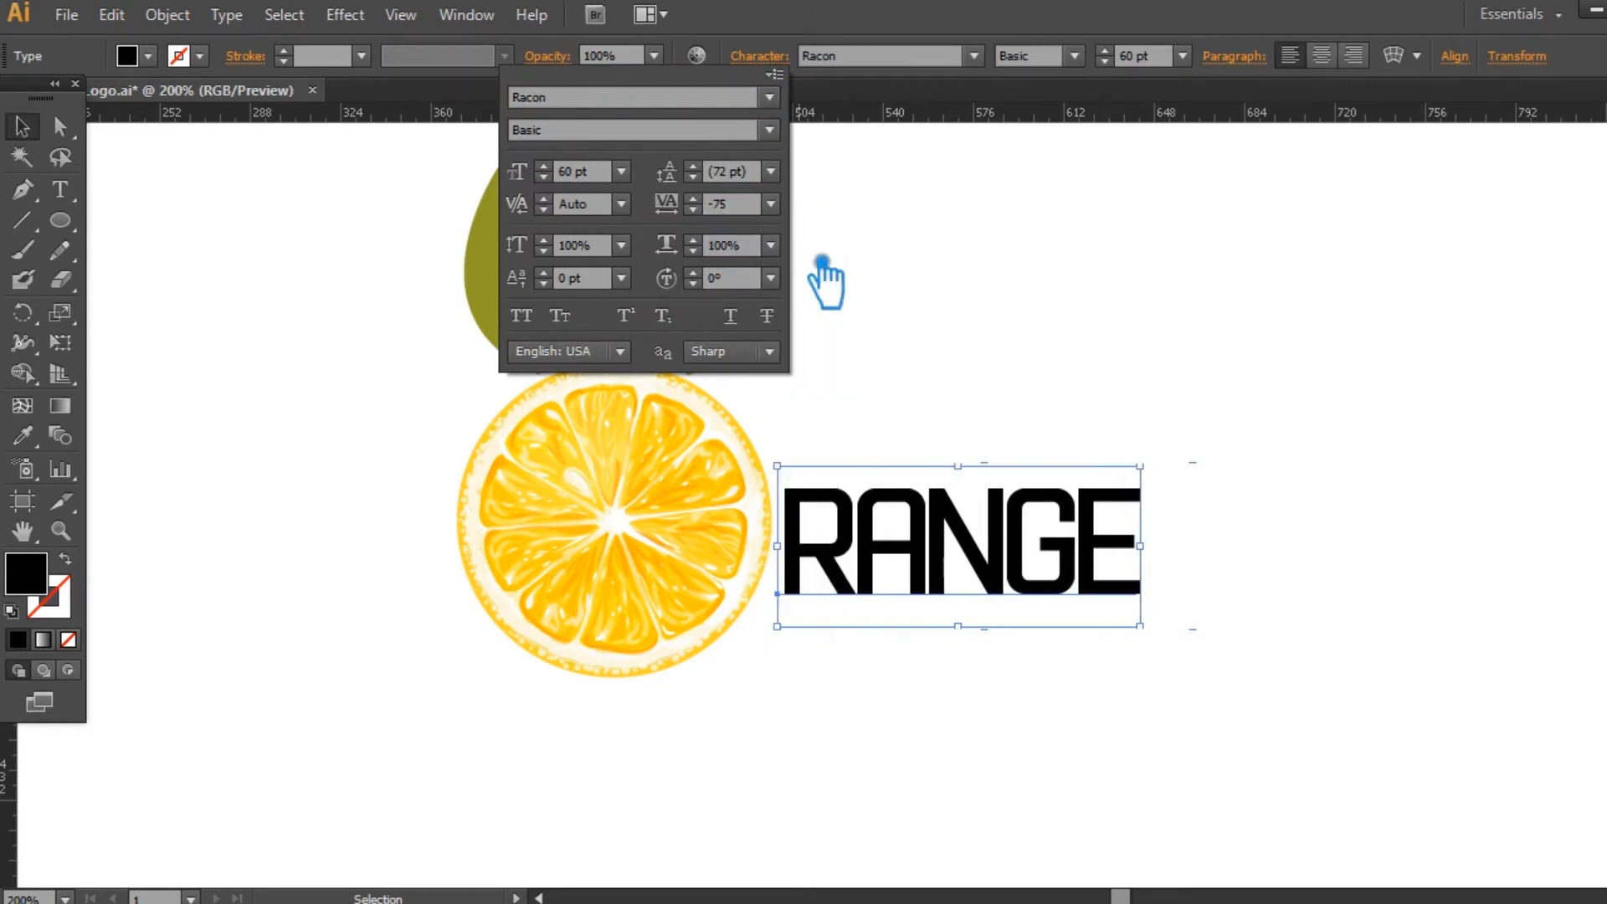
left_click(1000, 327)
- Enlarge the RANGE text to 76 pt
scroll(1135, 55, "up", 2)
scroll(1136, 56, "up", 10)
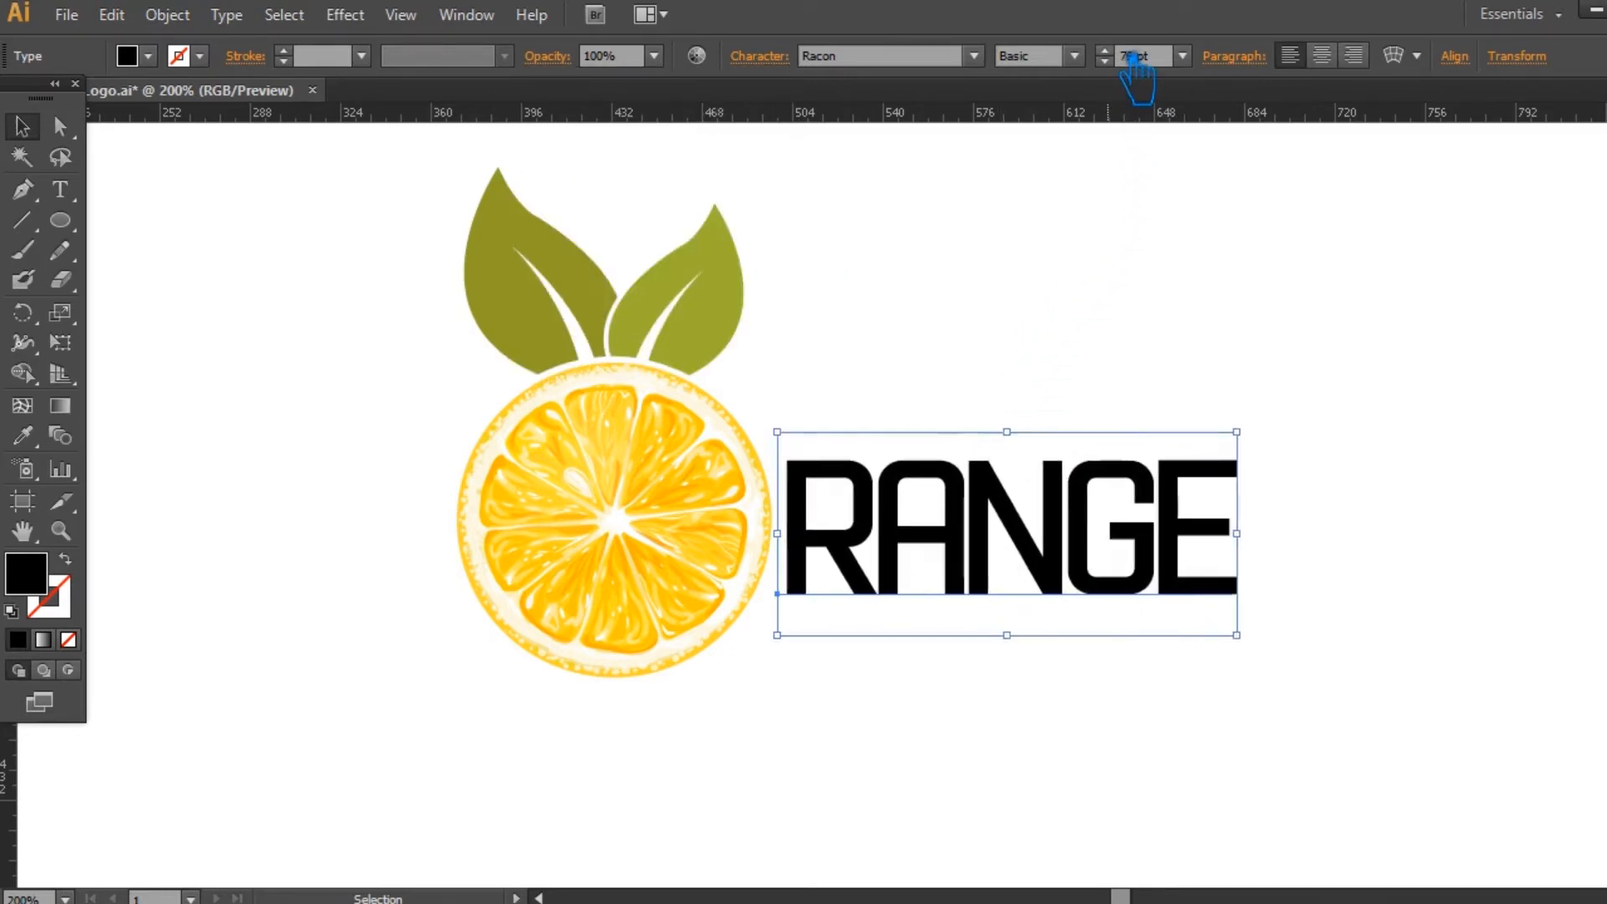
left_click(1134, 333)
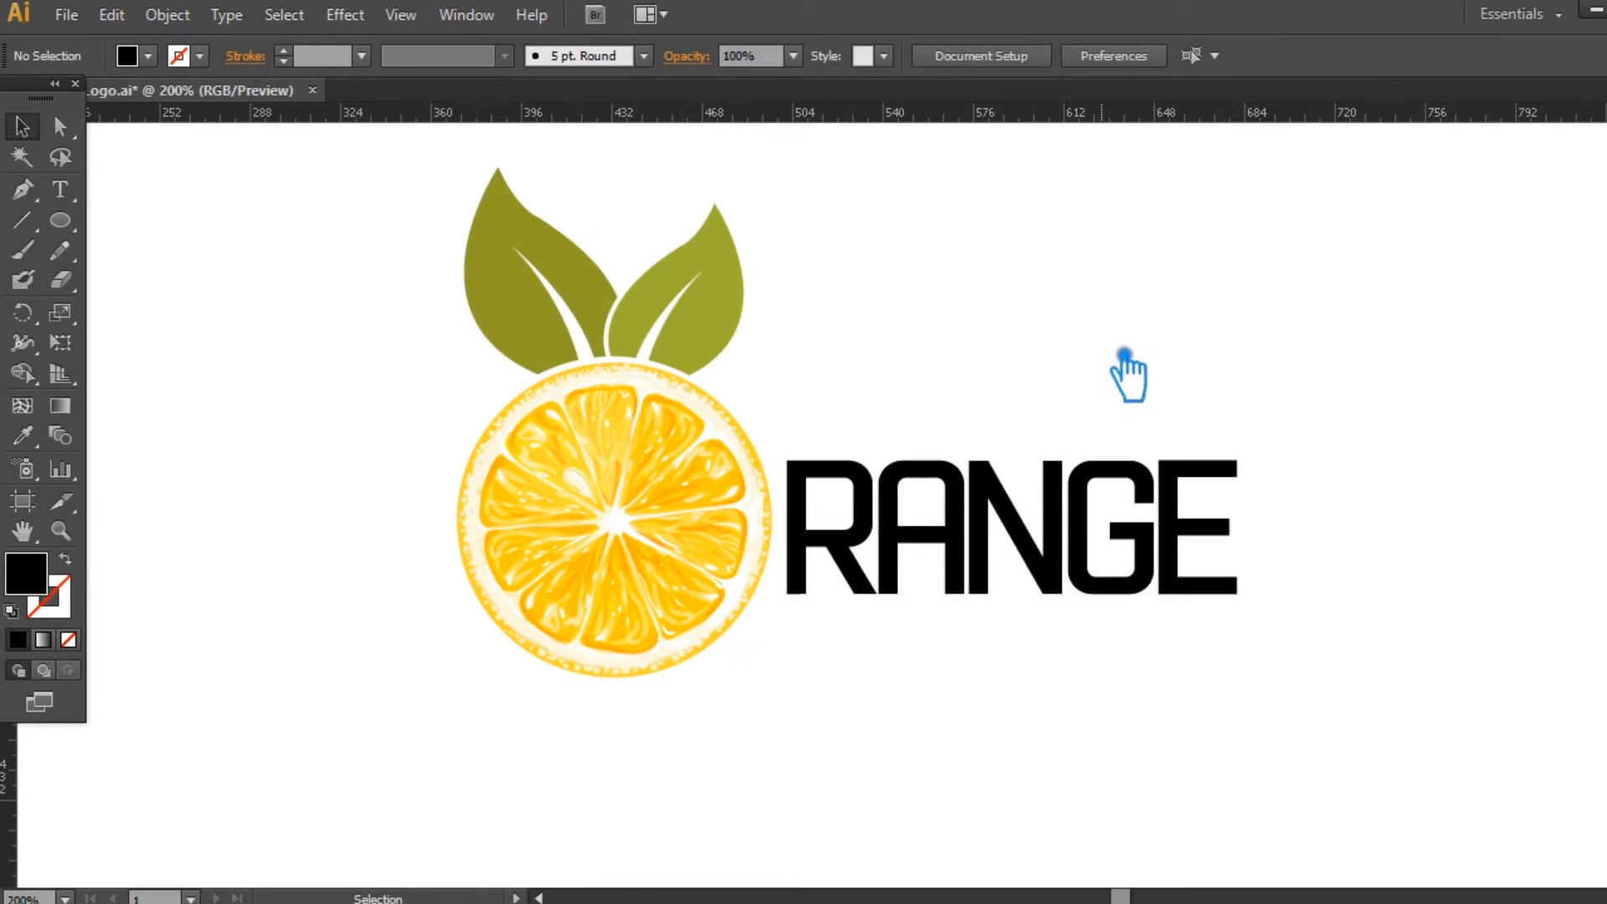
- Scale the fruit icon down to about 104 by 169 px and move it next to the letter R
left_click(694, 377)
left_click_drag(798, 179, 775, 222)
left_click(972, 312)
left_click_drag(674, 502, 710, 492)
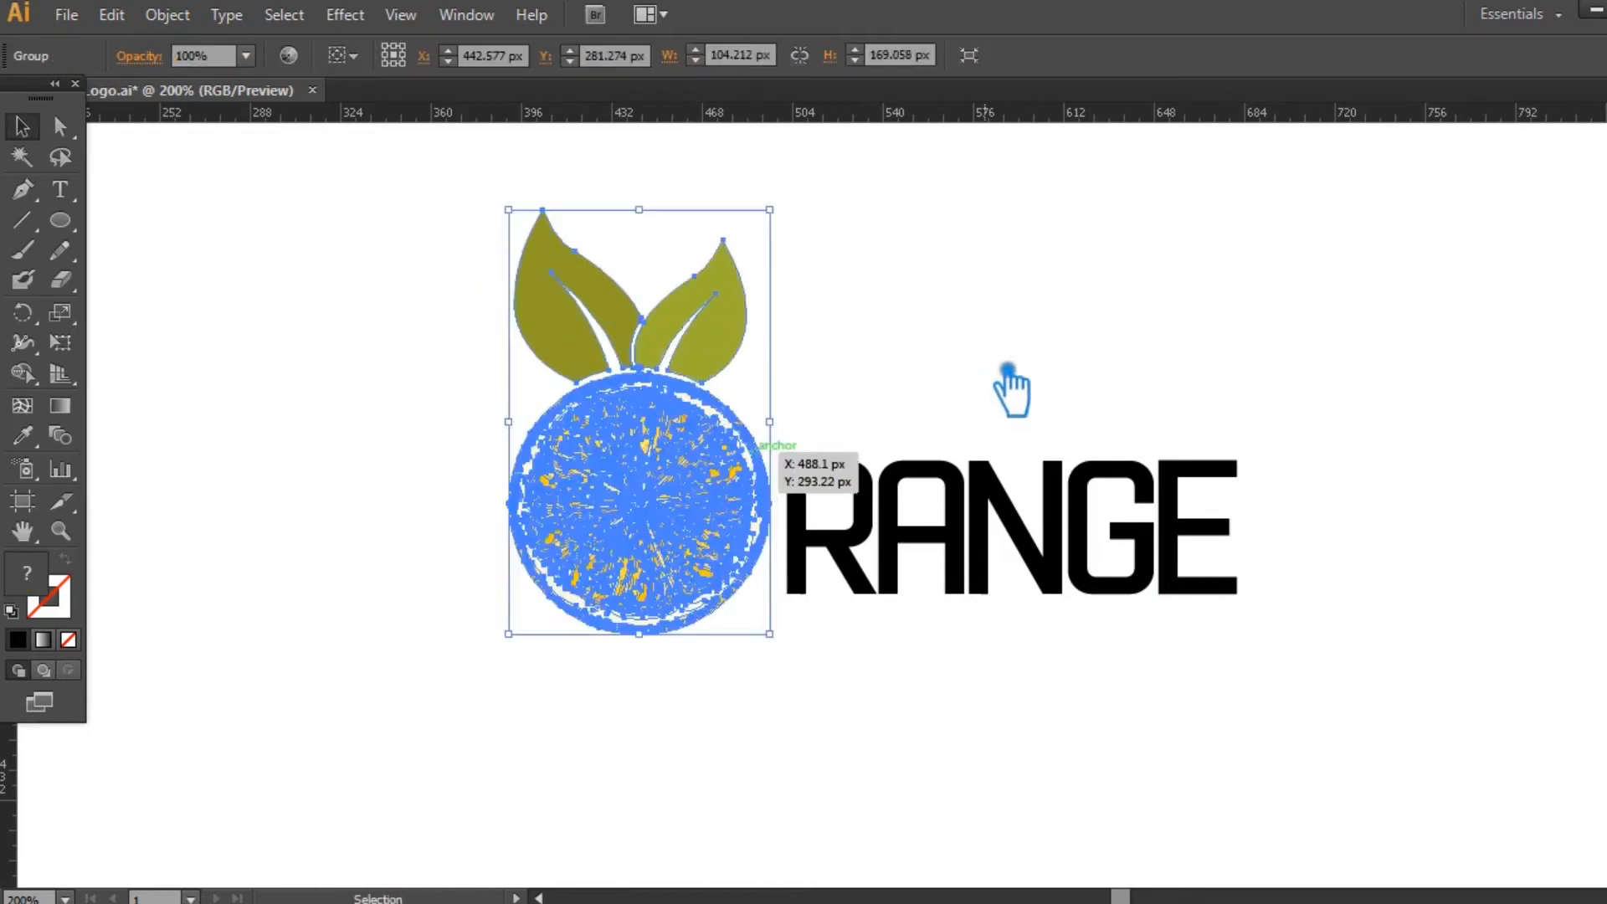
left_click(1009, 370)
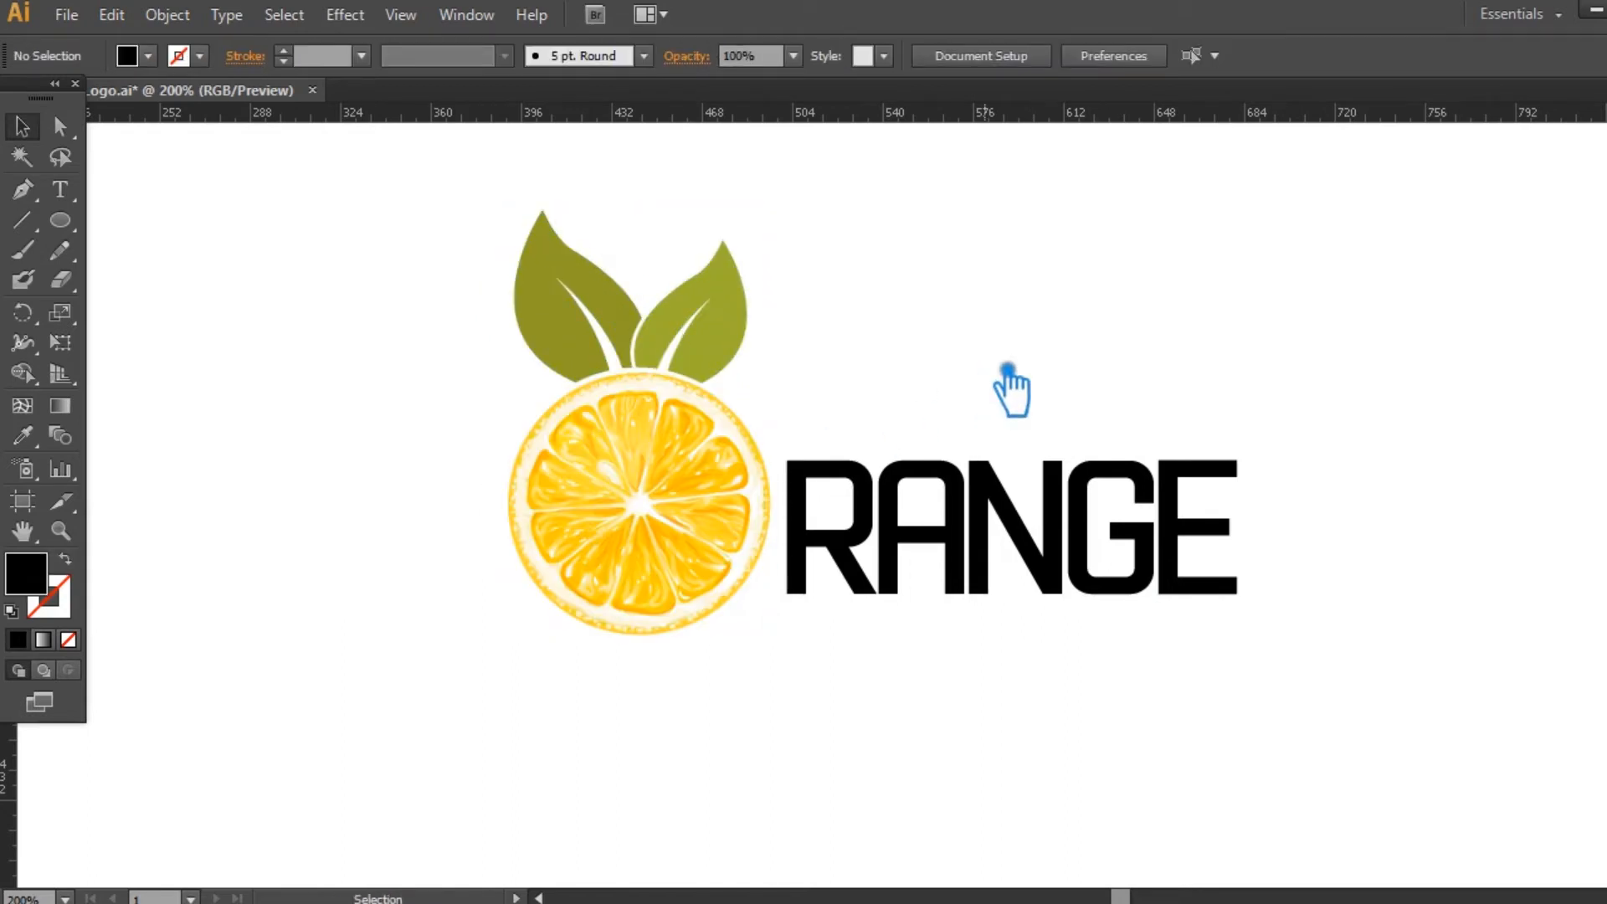
- Align the fruit icon and the text on their vertical centers, and move the text down to the slice's middle
left_click_drag(1007, 369, 943, 375)
left_click_drag(1205, 615, 528, 427)
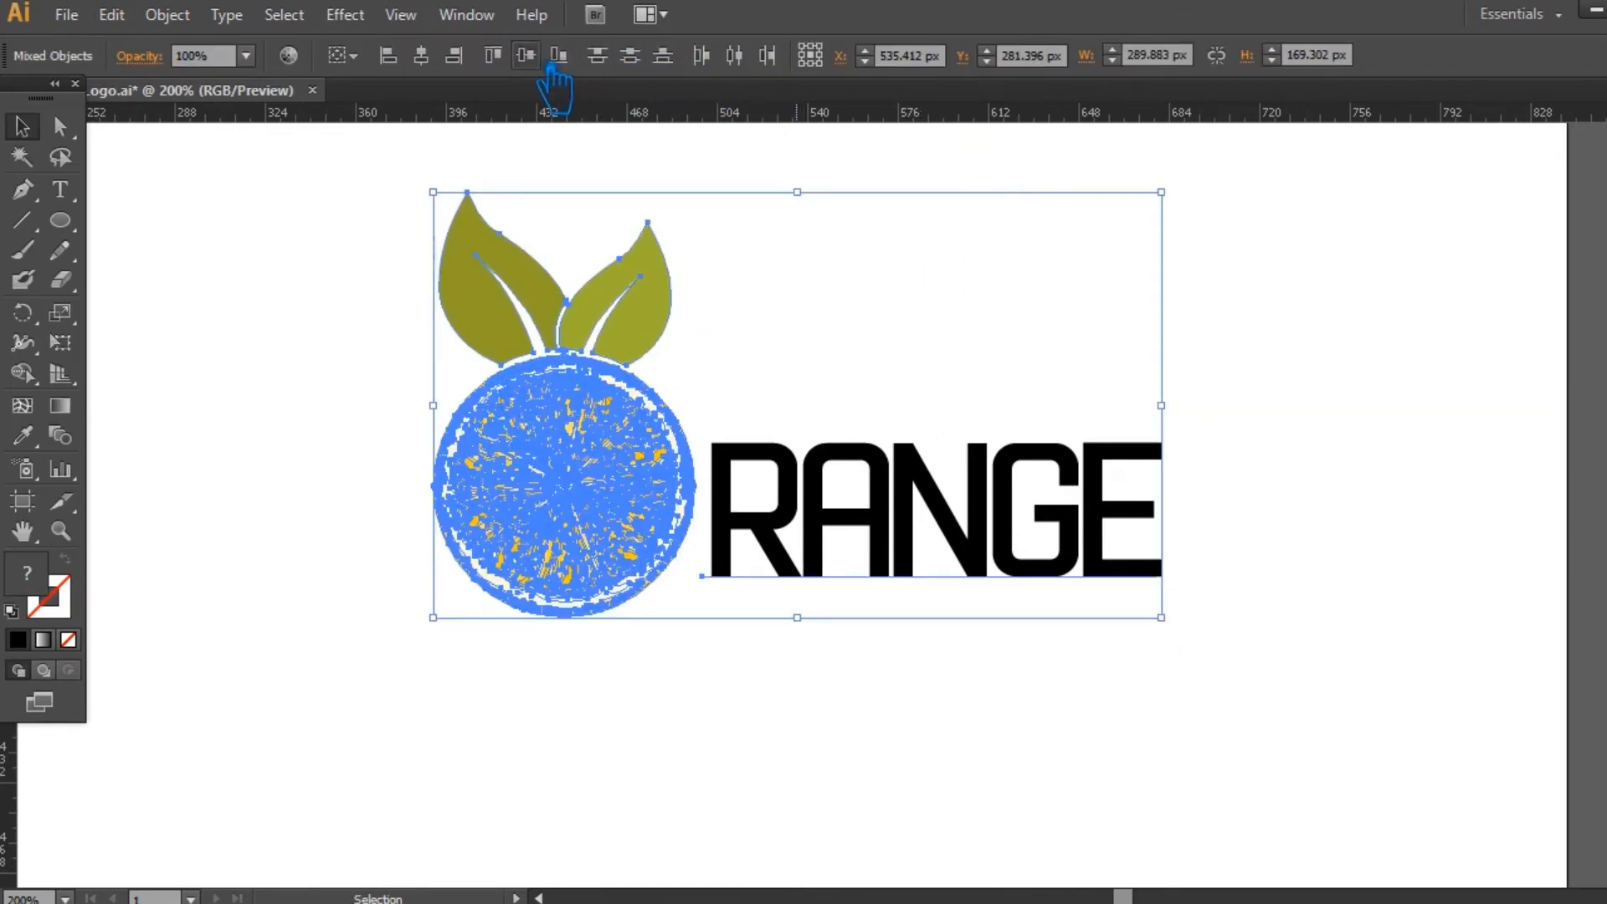
left_click(525, 55)
left_click(914, 632)
left_click(910, 503)
left_click(941, 657)
left_click_drag(870, 500, 866, 538)
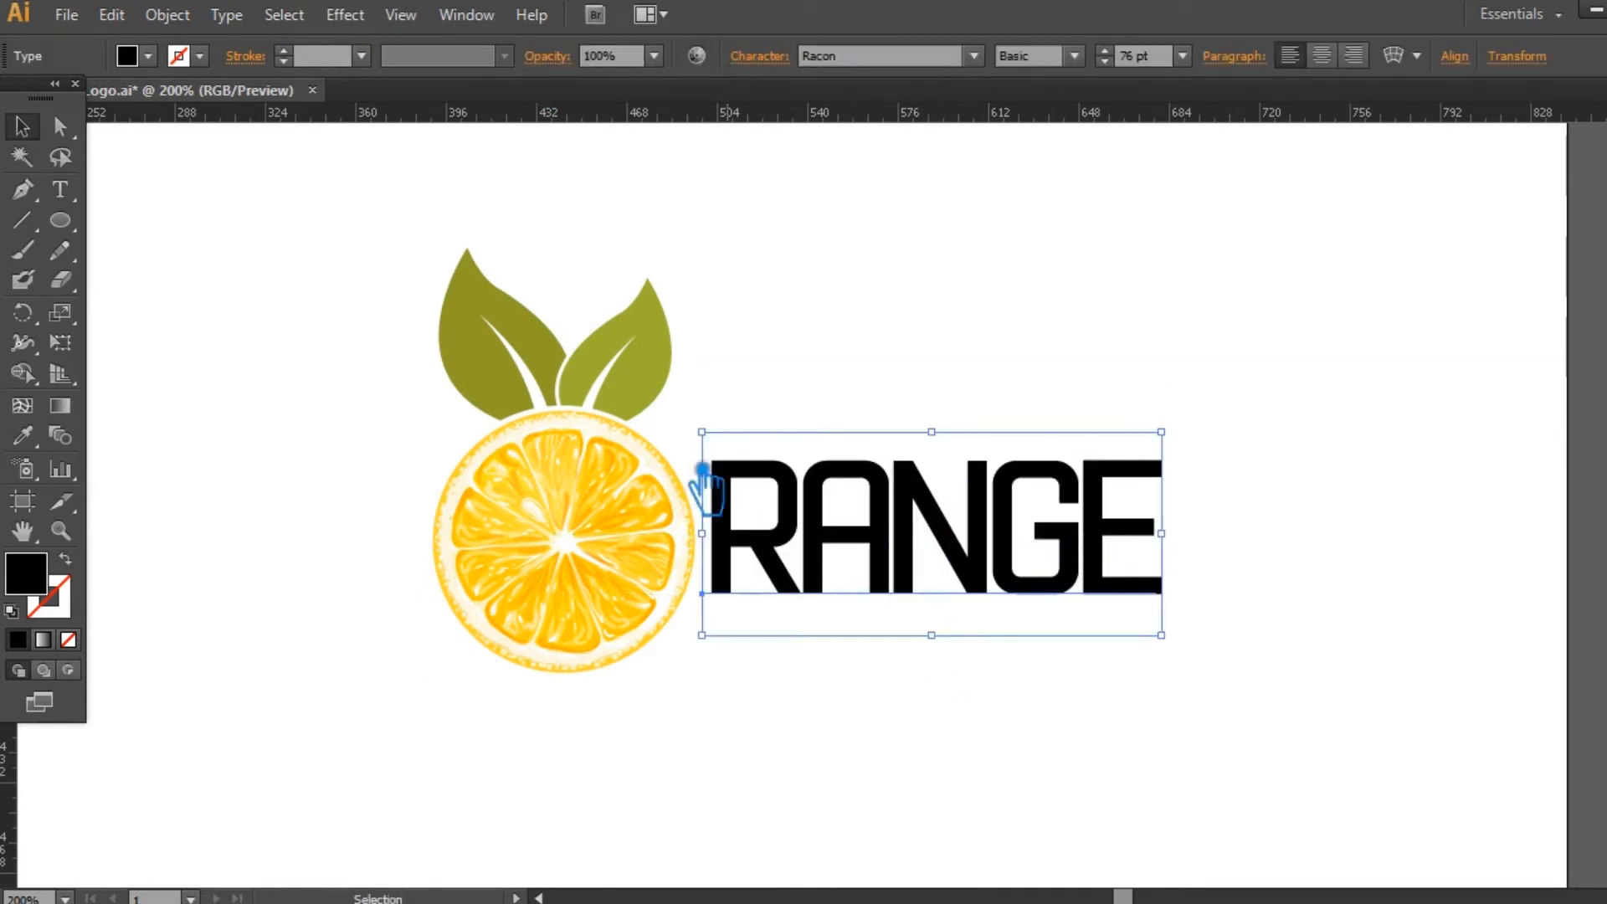
- Ungroup the fruit icon so the orange slice is separate from the leaves
right_click(661, 397)
left_click(757, 533)
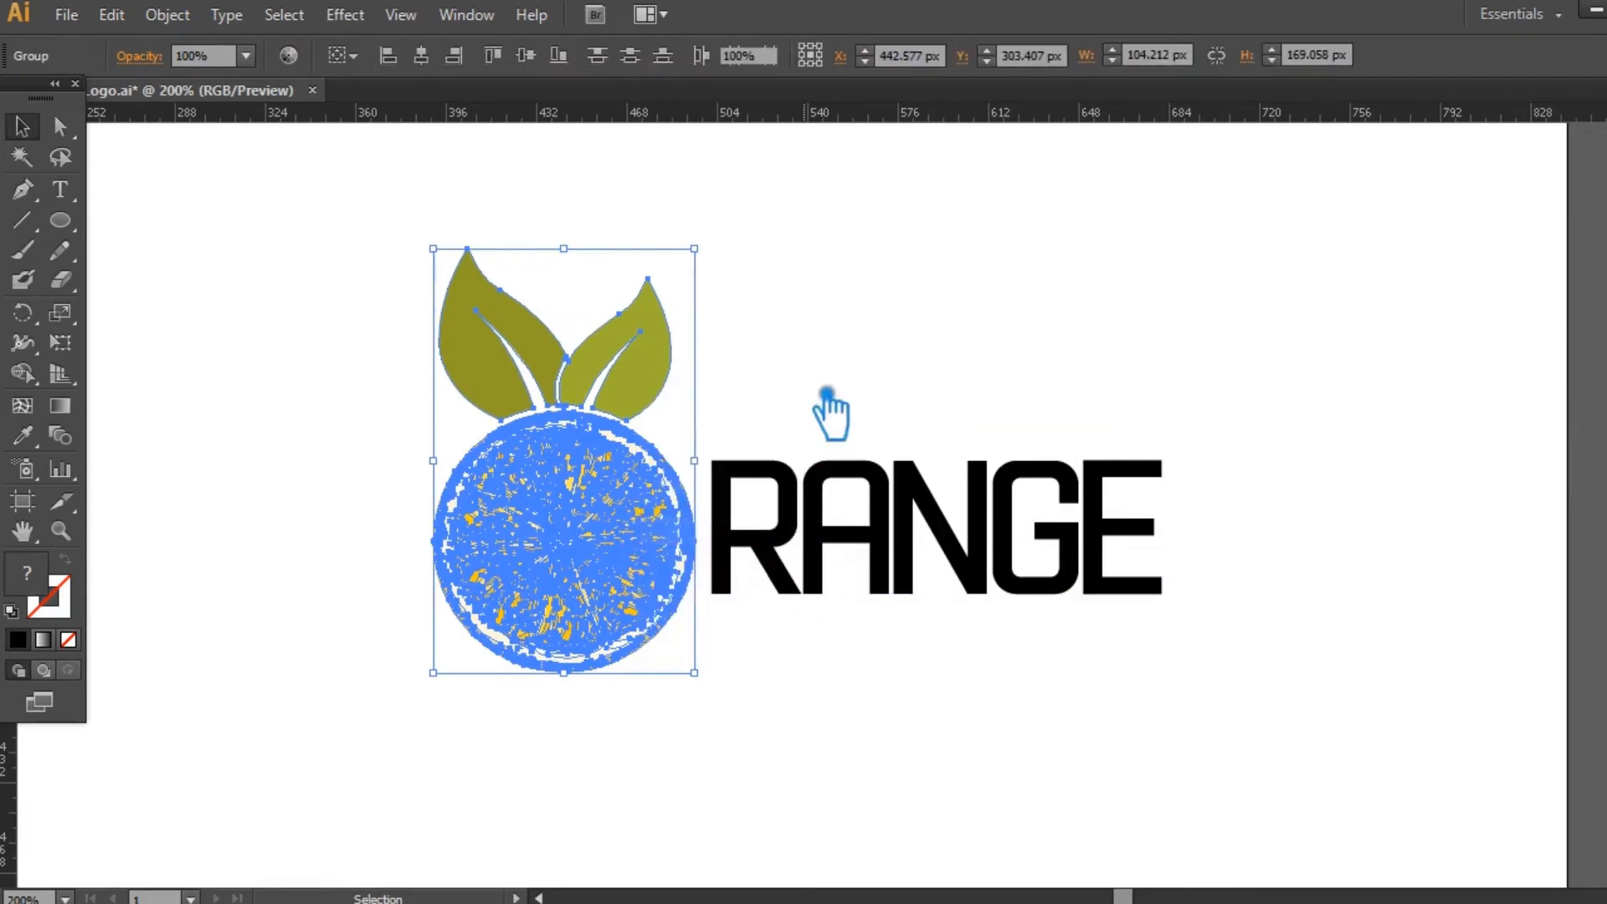
left_click(829, 406)
- Lower the RANGE text slightly, try centering it vertically with the orange slice alone, and undo the alignment
left_click(810, 555)
left_click_drag(811, 554, 824, 585)
left_click(678, 569, "shift")
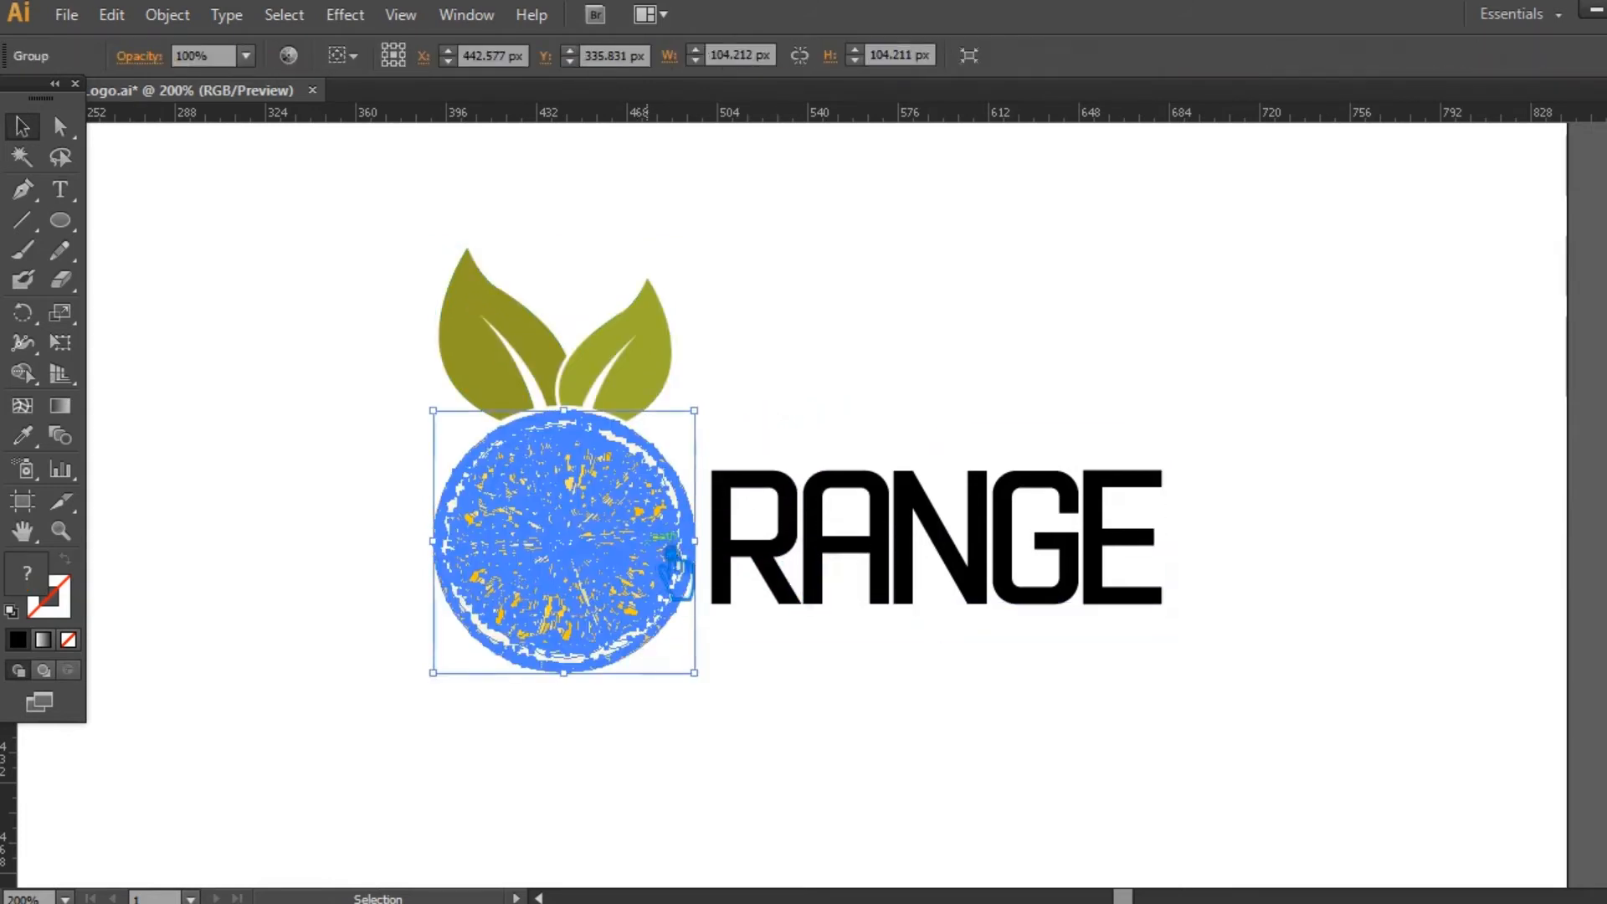
left_click(550, 64)
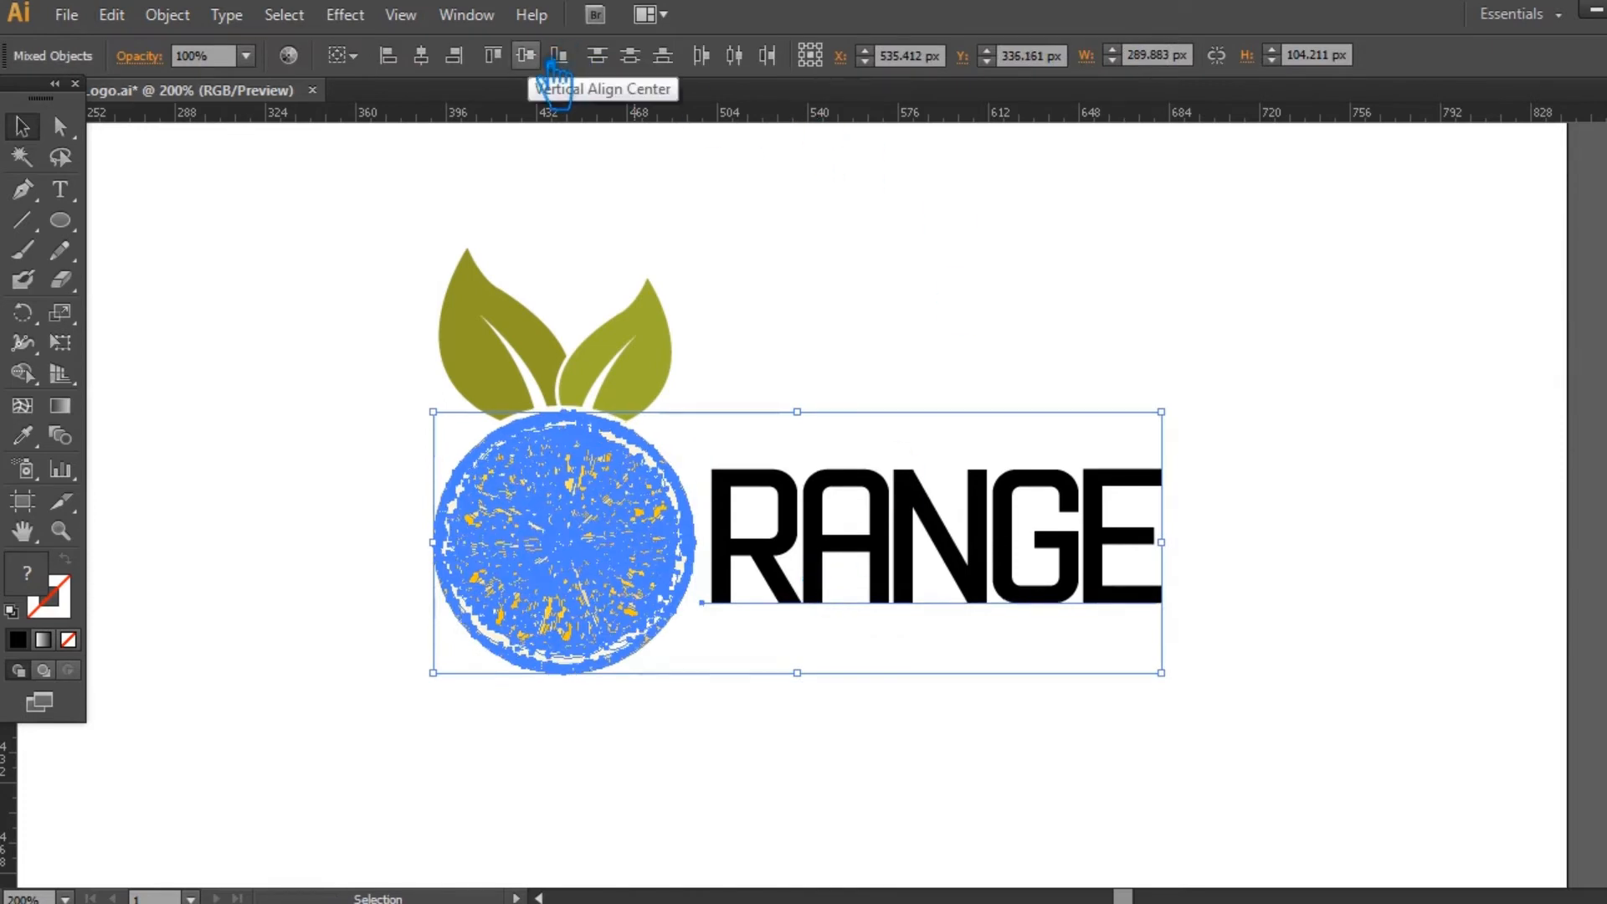
key("ctrl+z")
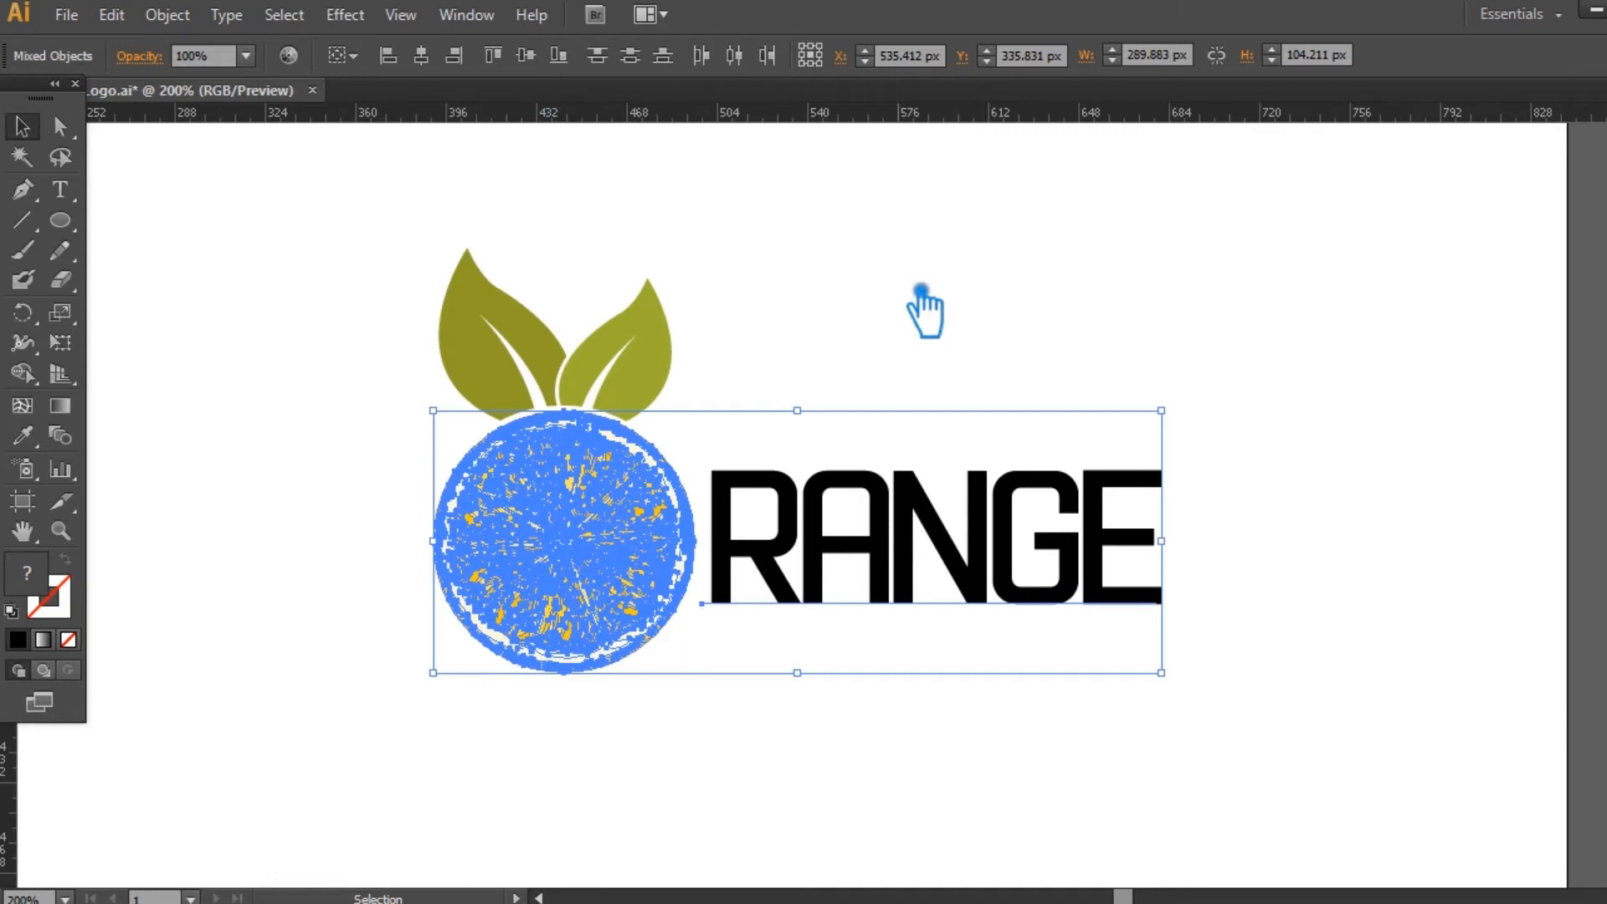
left_click(921, 290)
- Nudge the RANGE text up slightly, try the vertical center alignment with the slice again, and undo the alignment
left_click(845, 563)
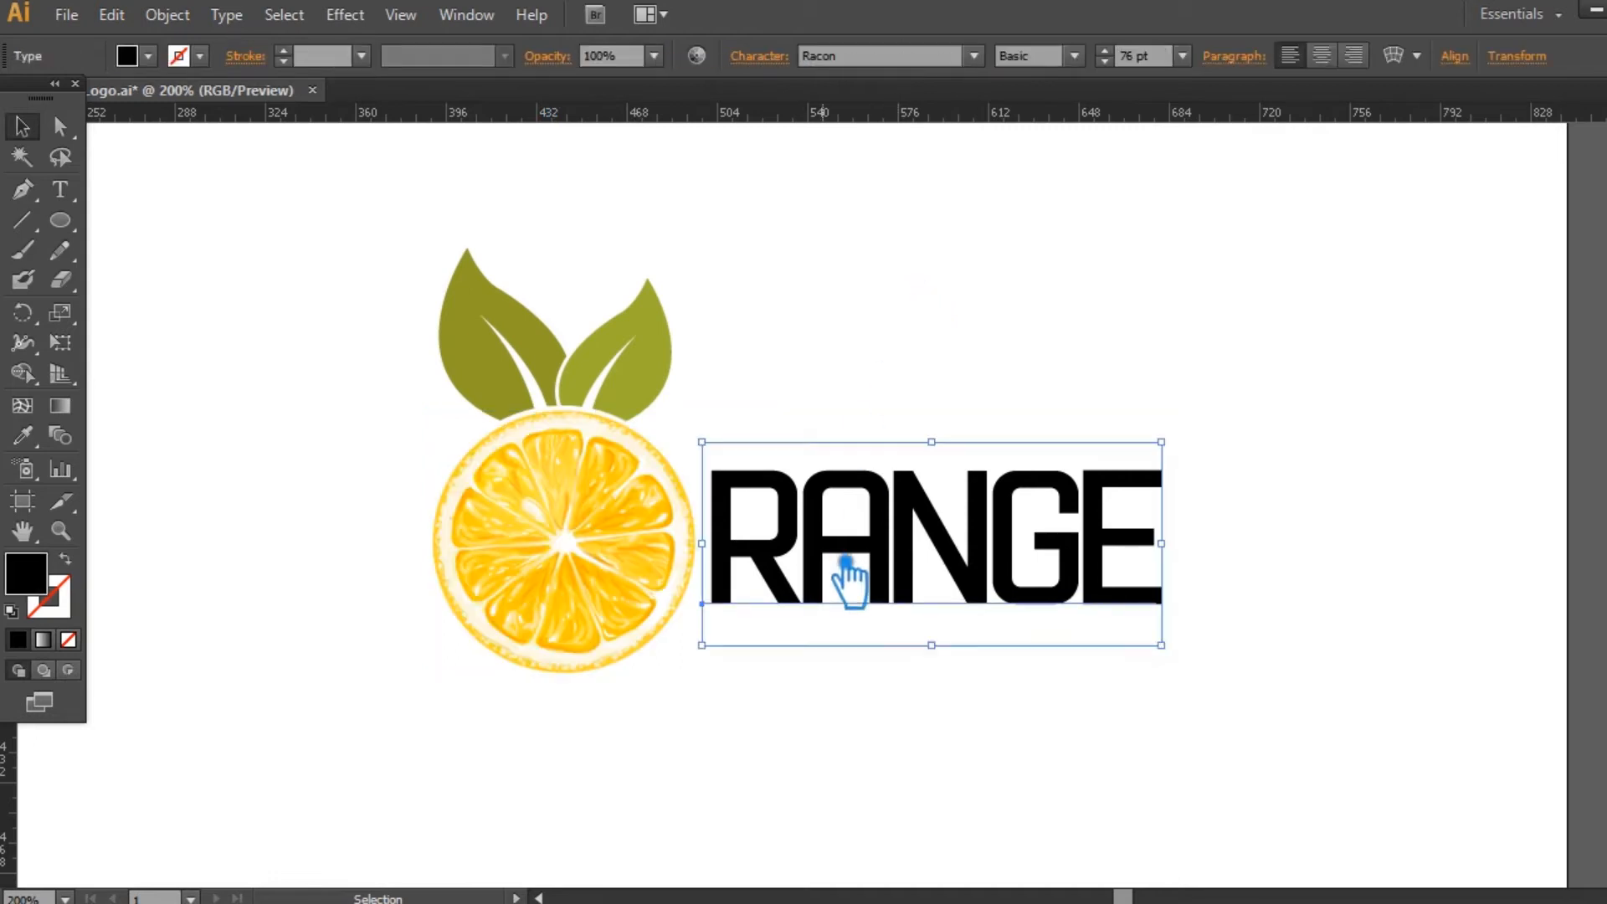
left_click(688, 618, "shift")
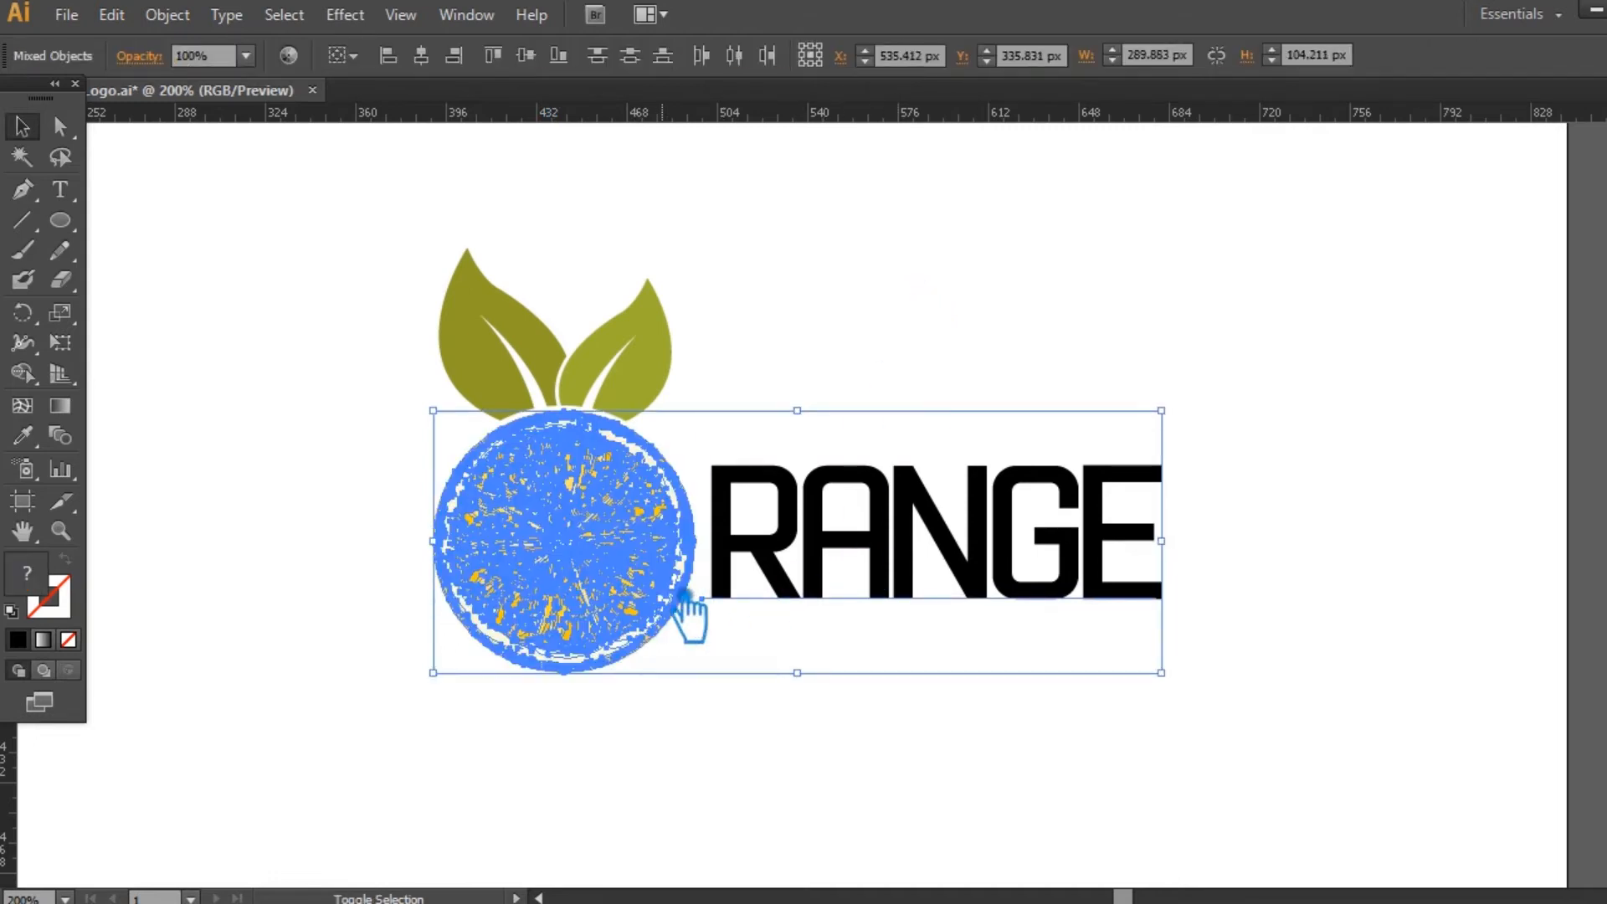
left_click(545, 72)
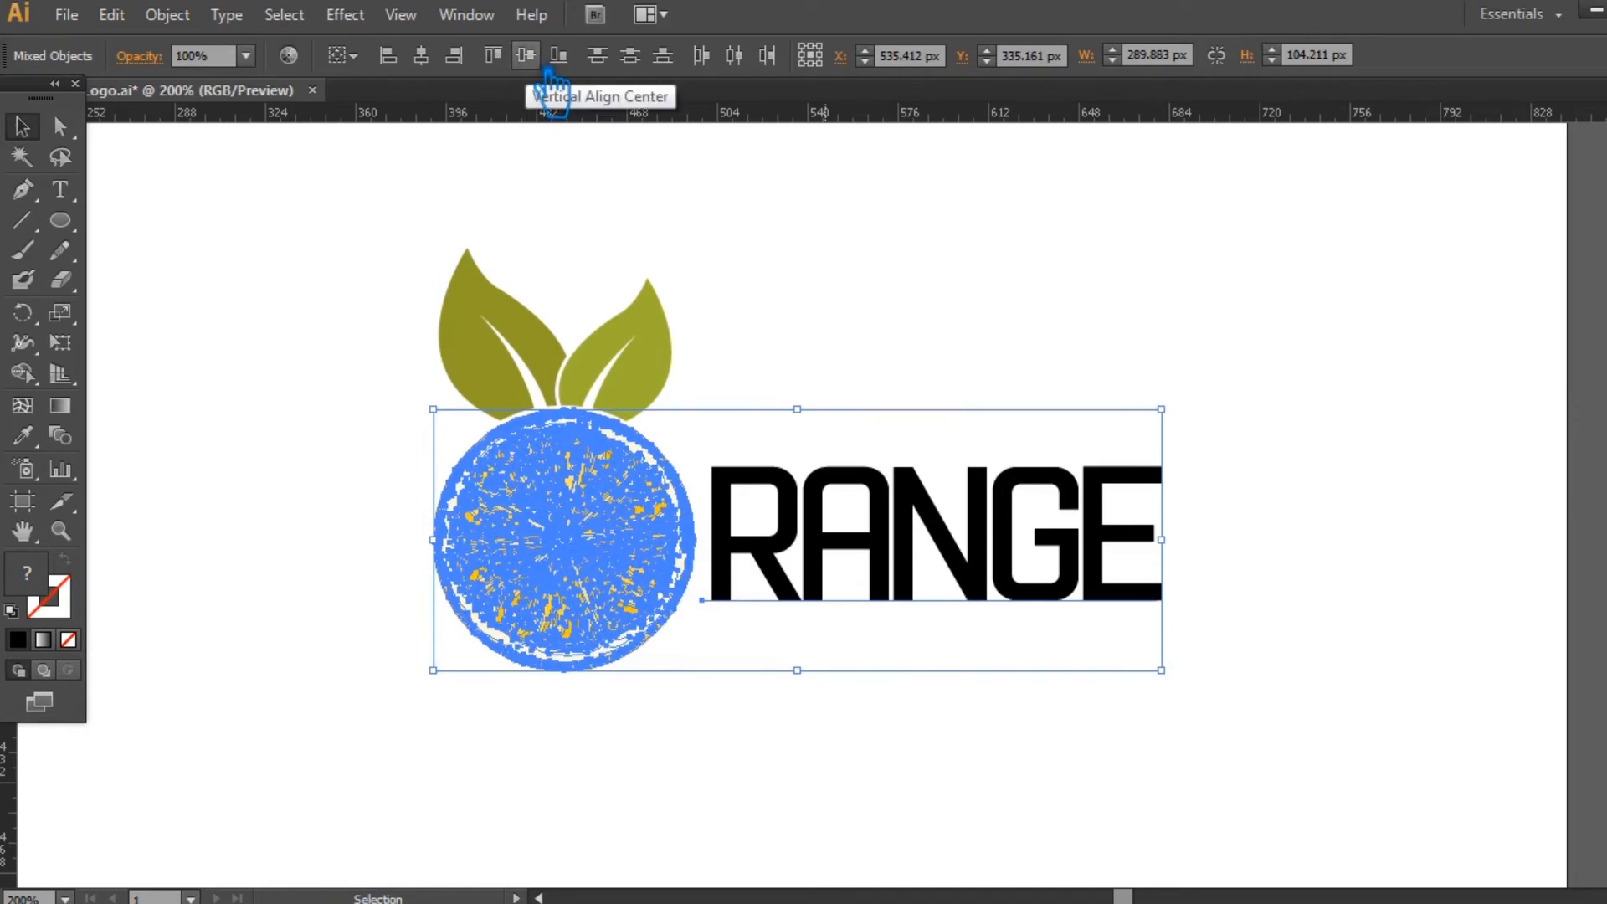
left_click(921, 304)
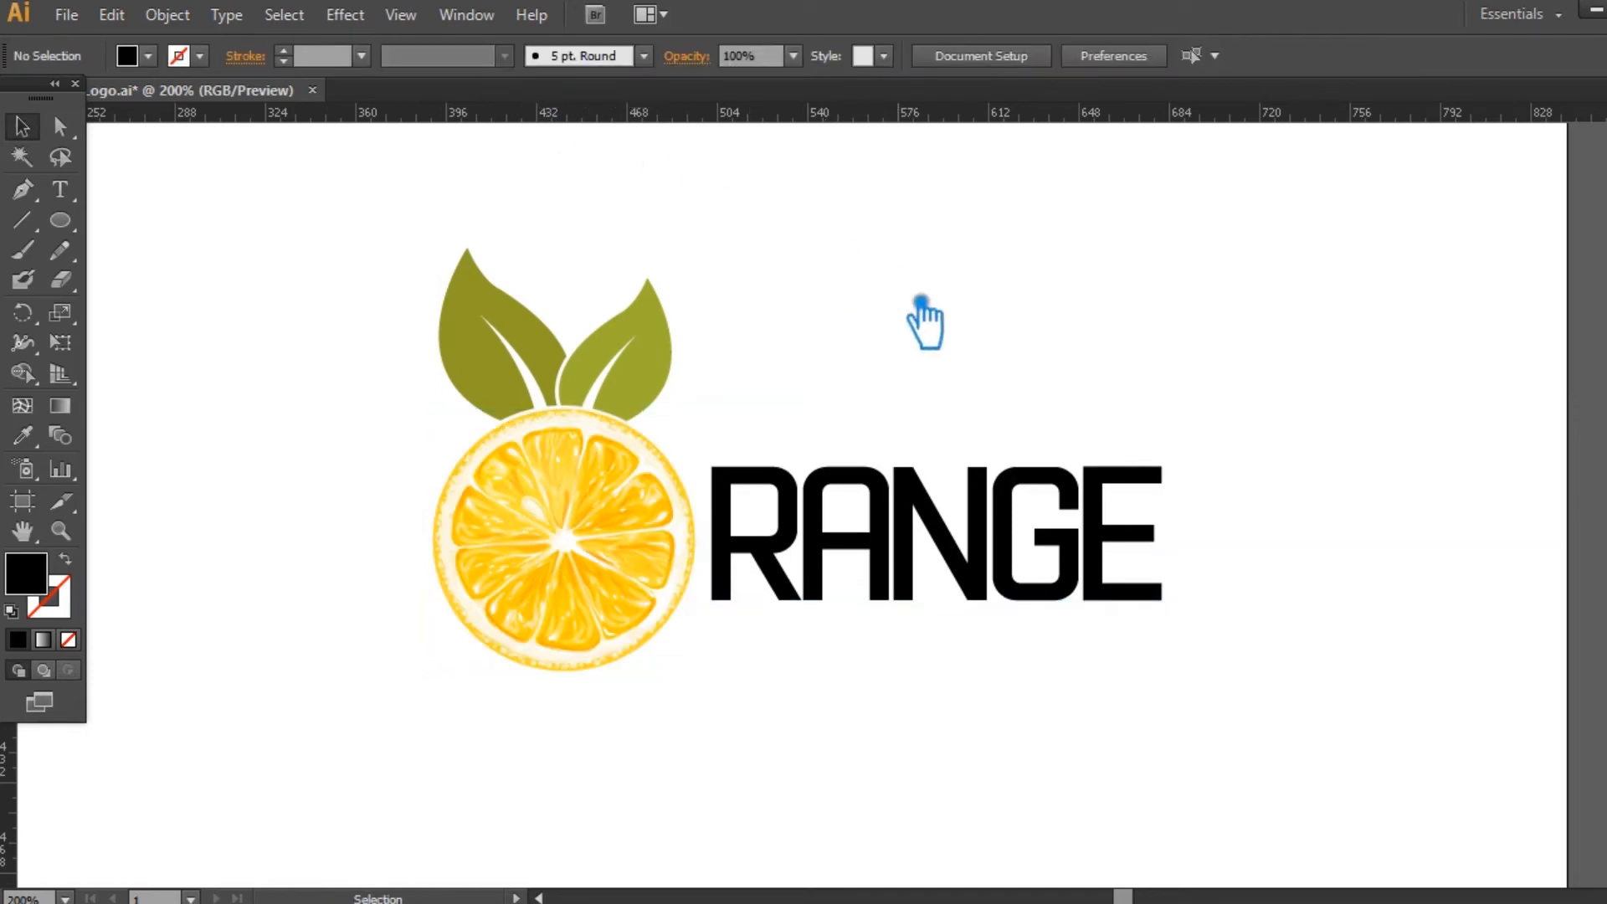
key("ctrl+z")
left_click(921, 302)
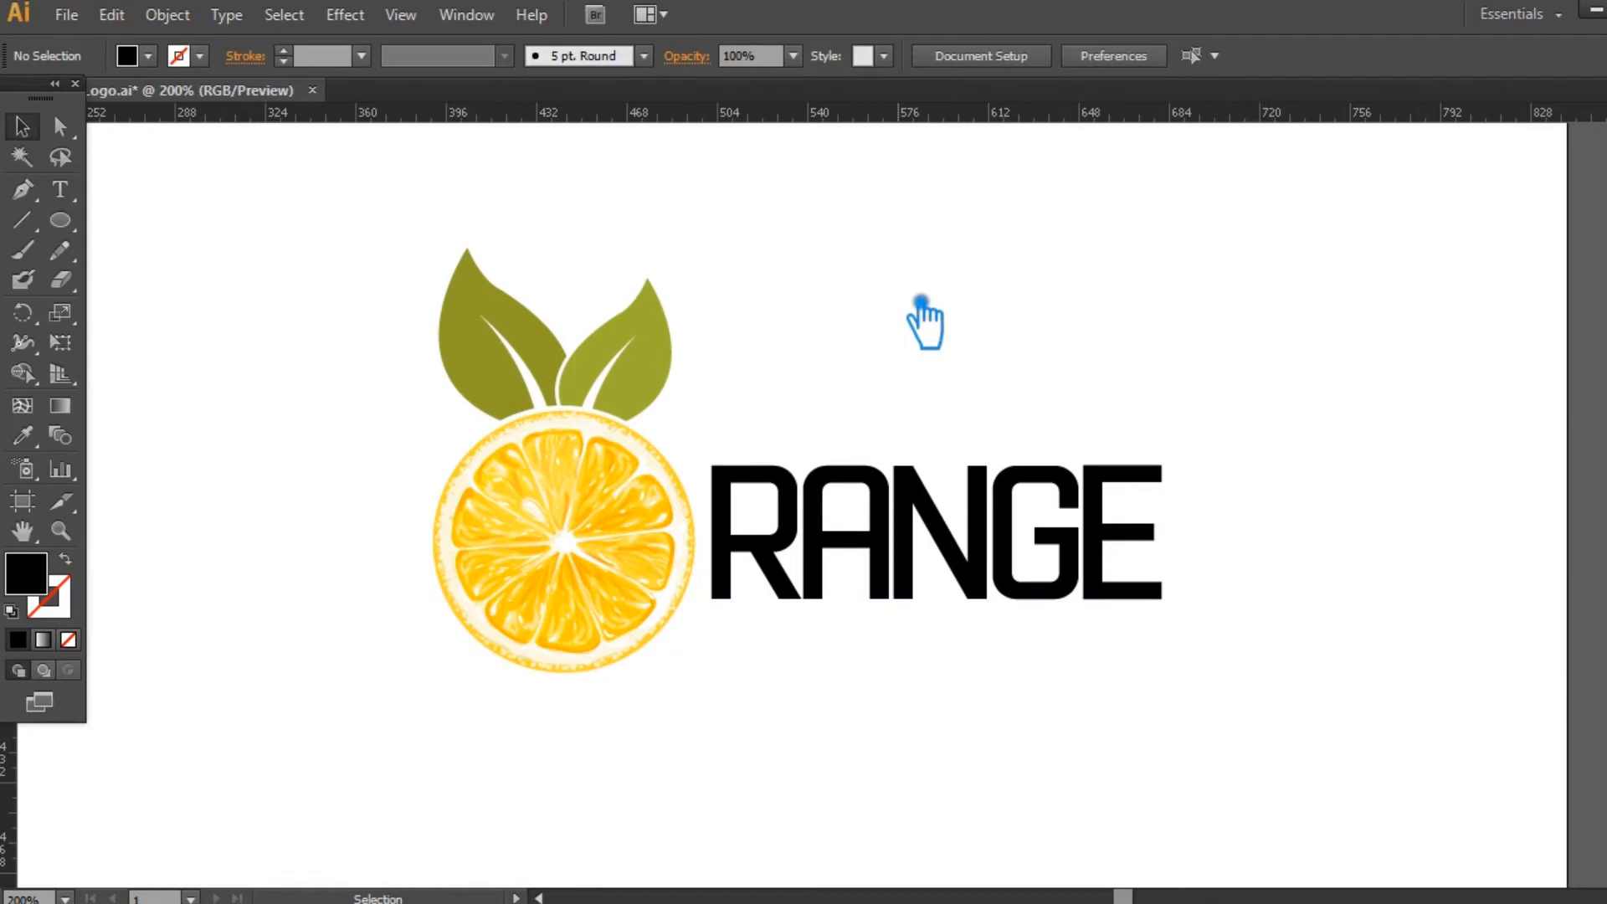
- Recolor the RANGE text with the Eyedropper, sampling the darker left leaf and settling on the right leaf's lighter green
left_click(889, 528)
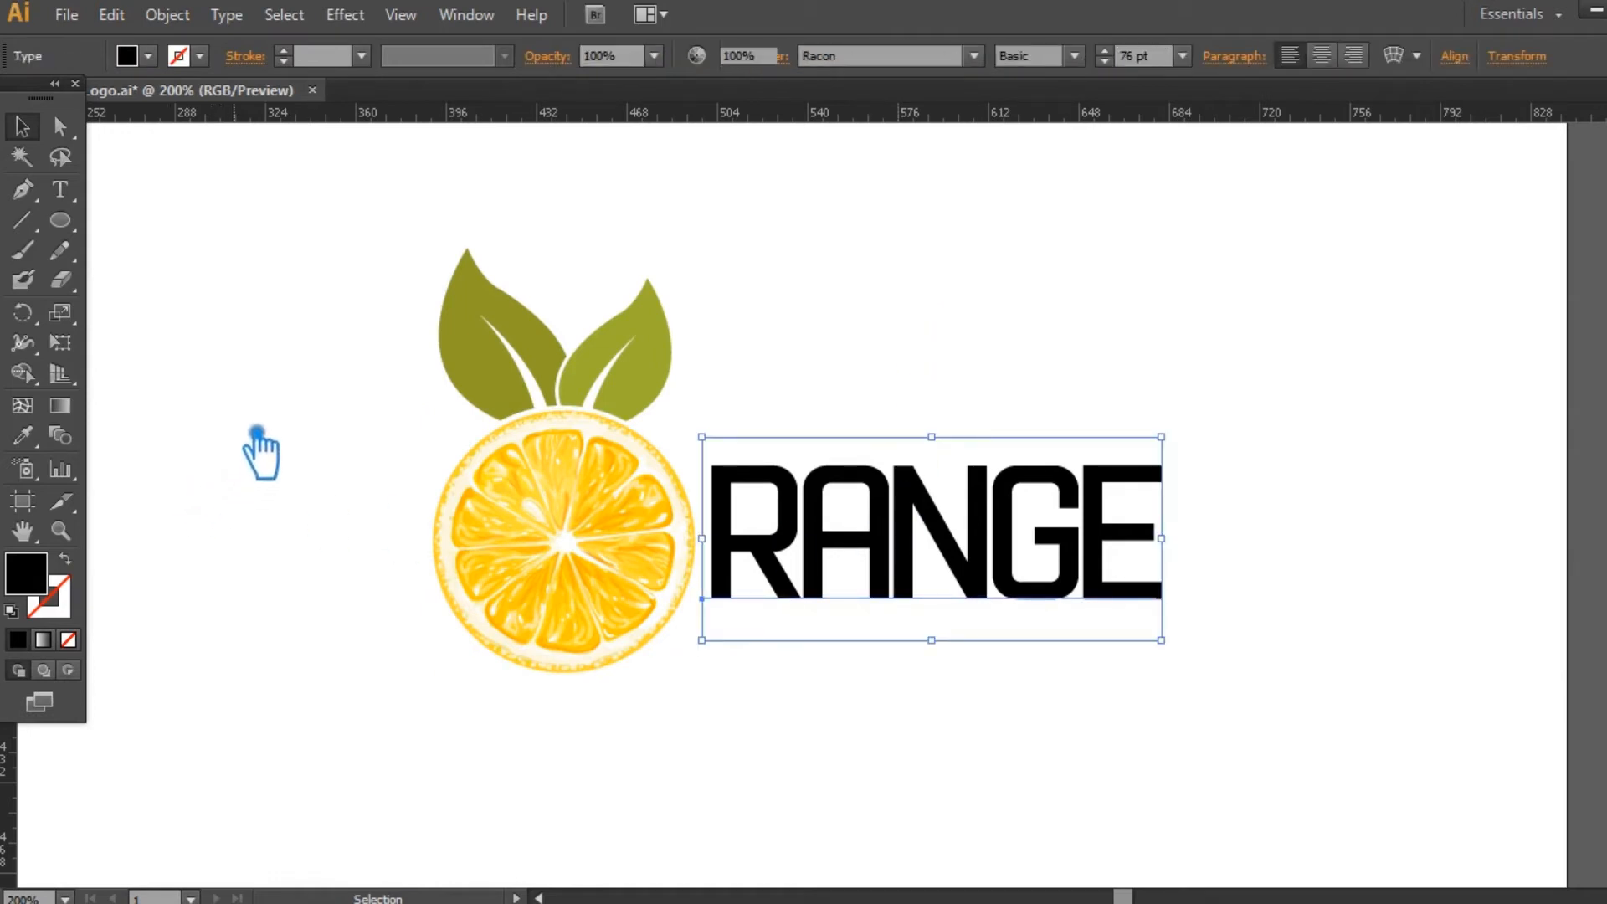
left_click(258, 435)
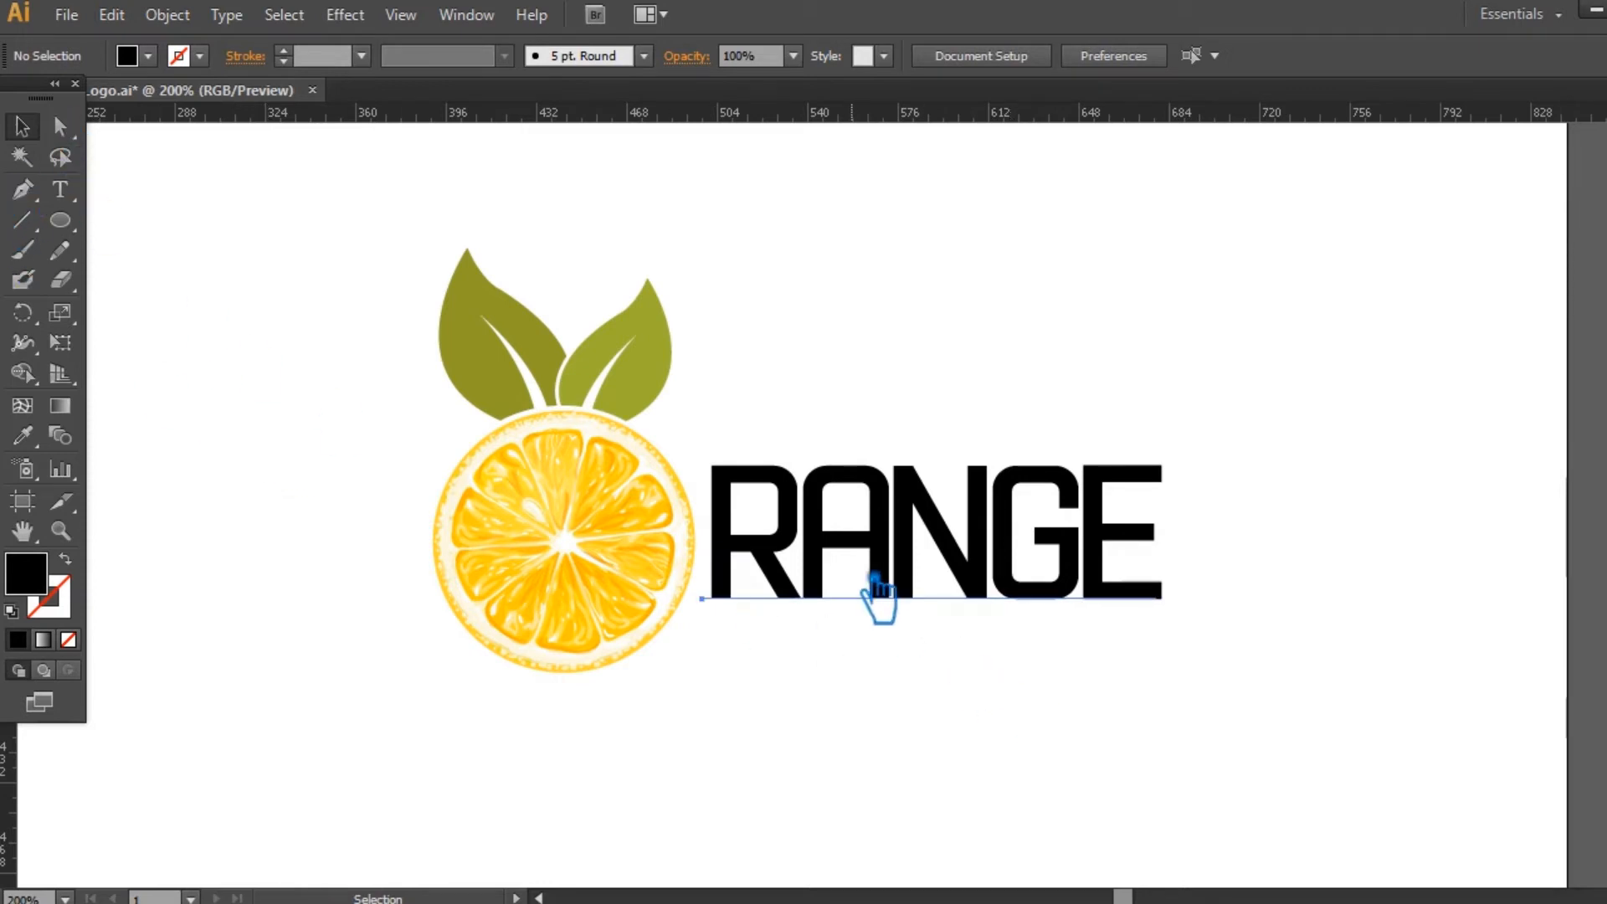
left_click(875, 594)
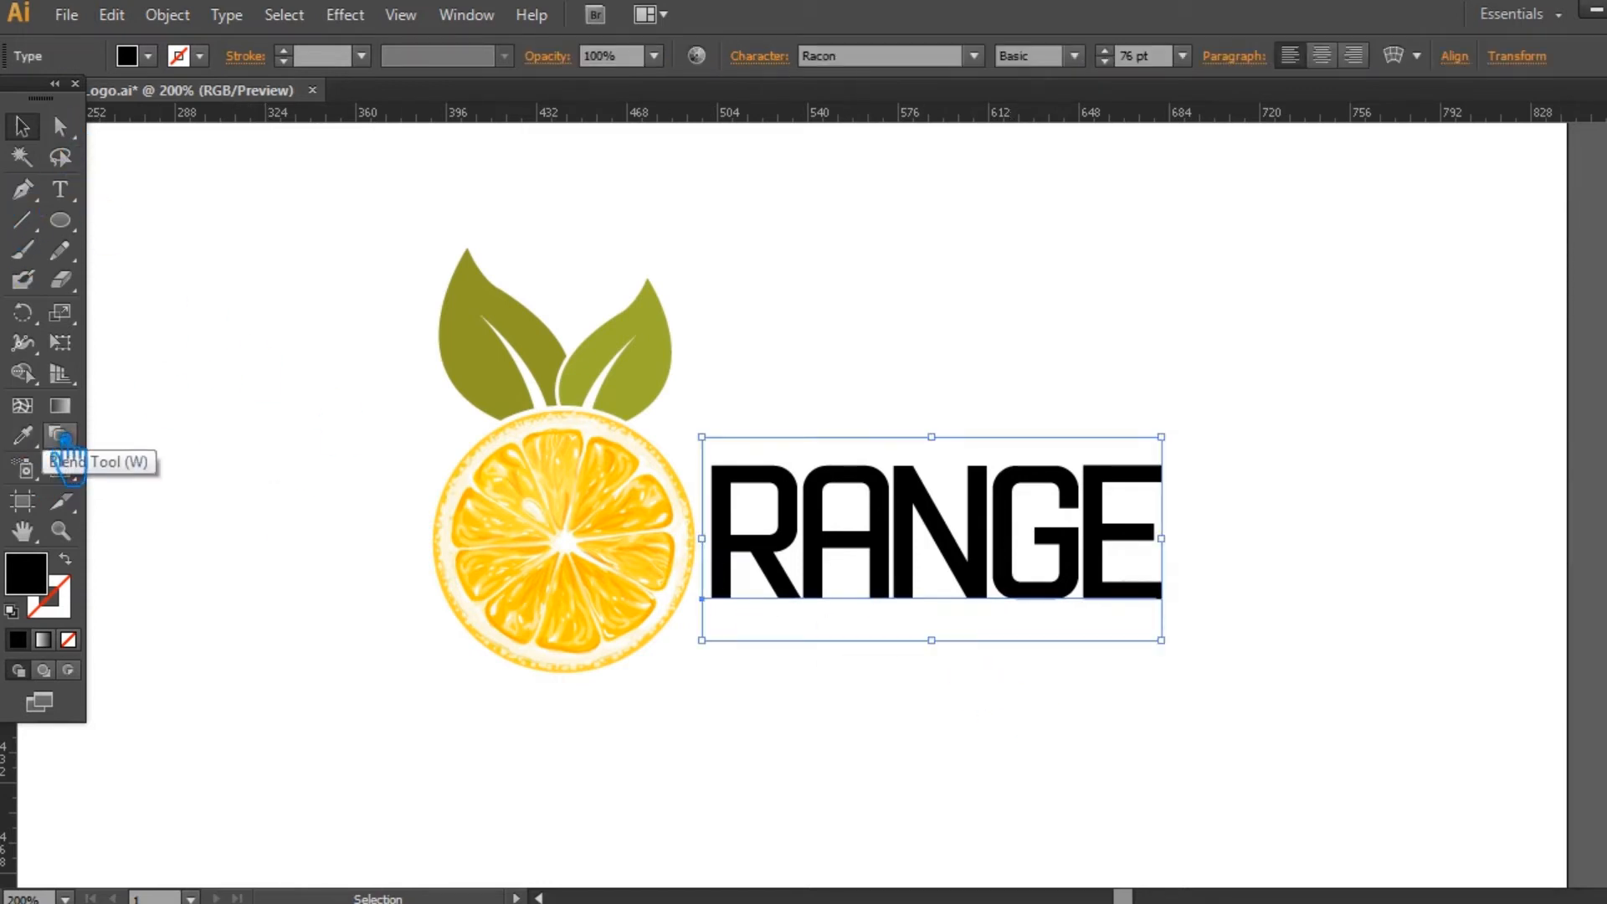
left_click(23, 436)
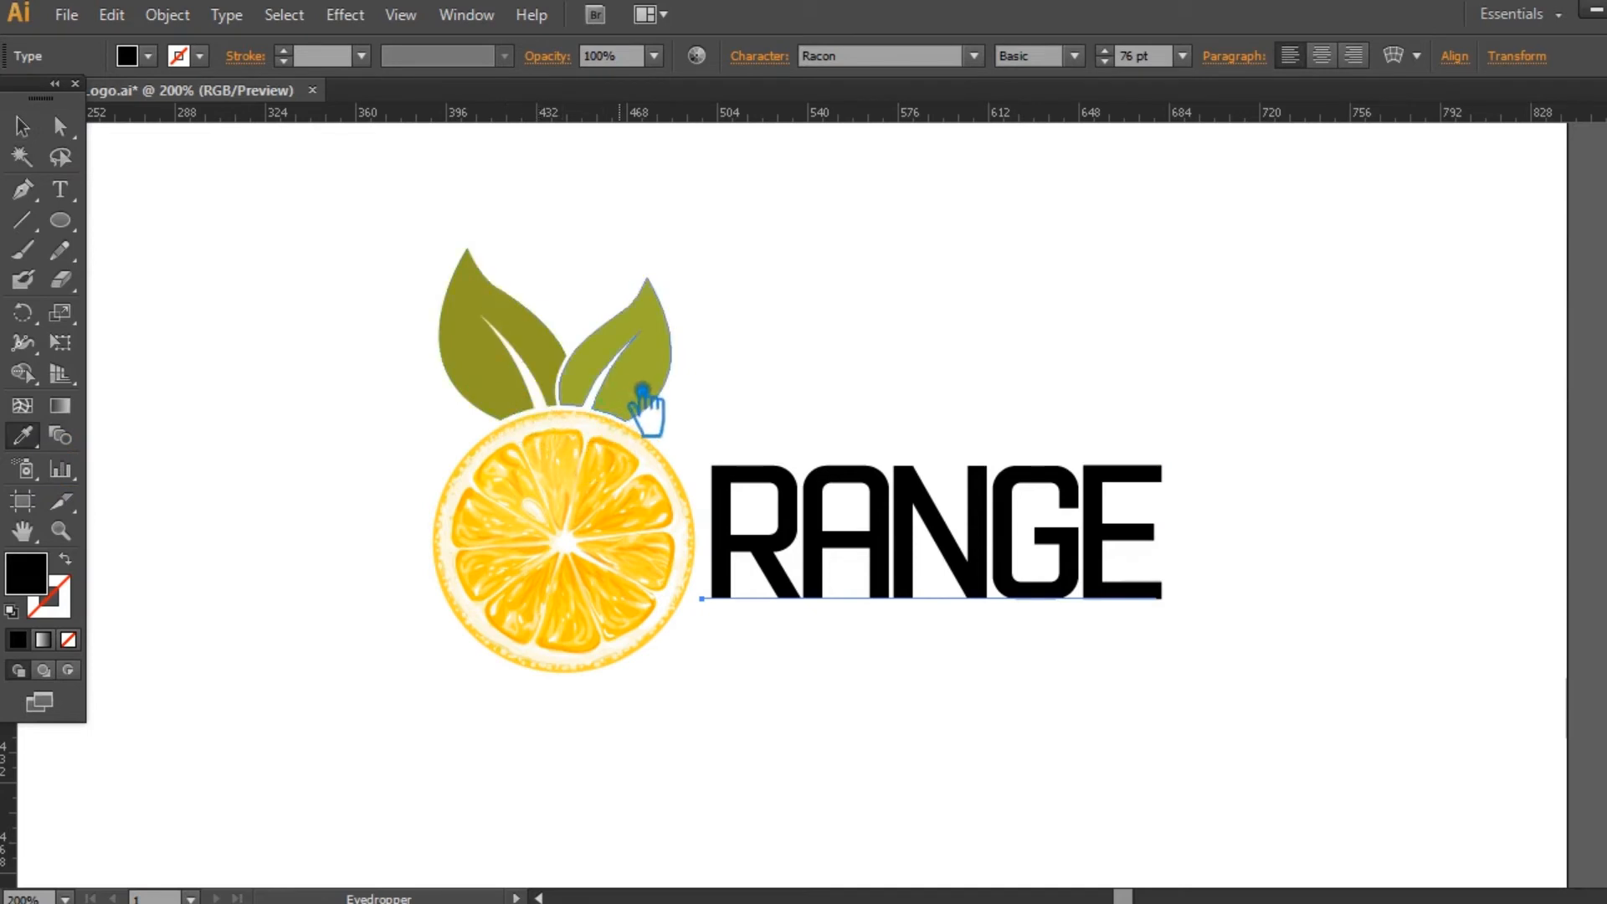
left_click(518, 366)
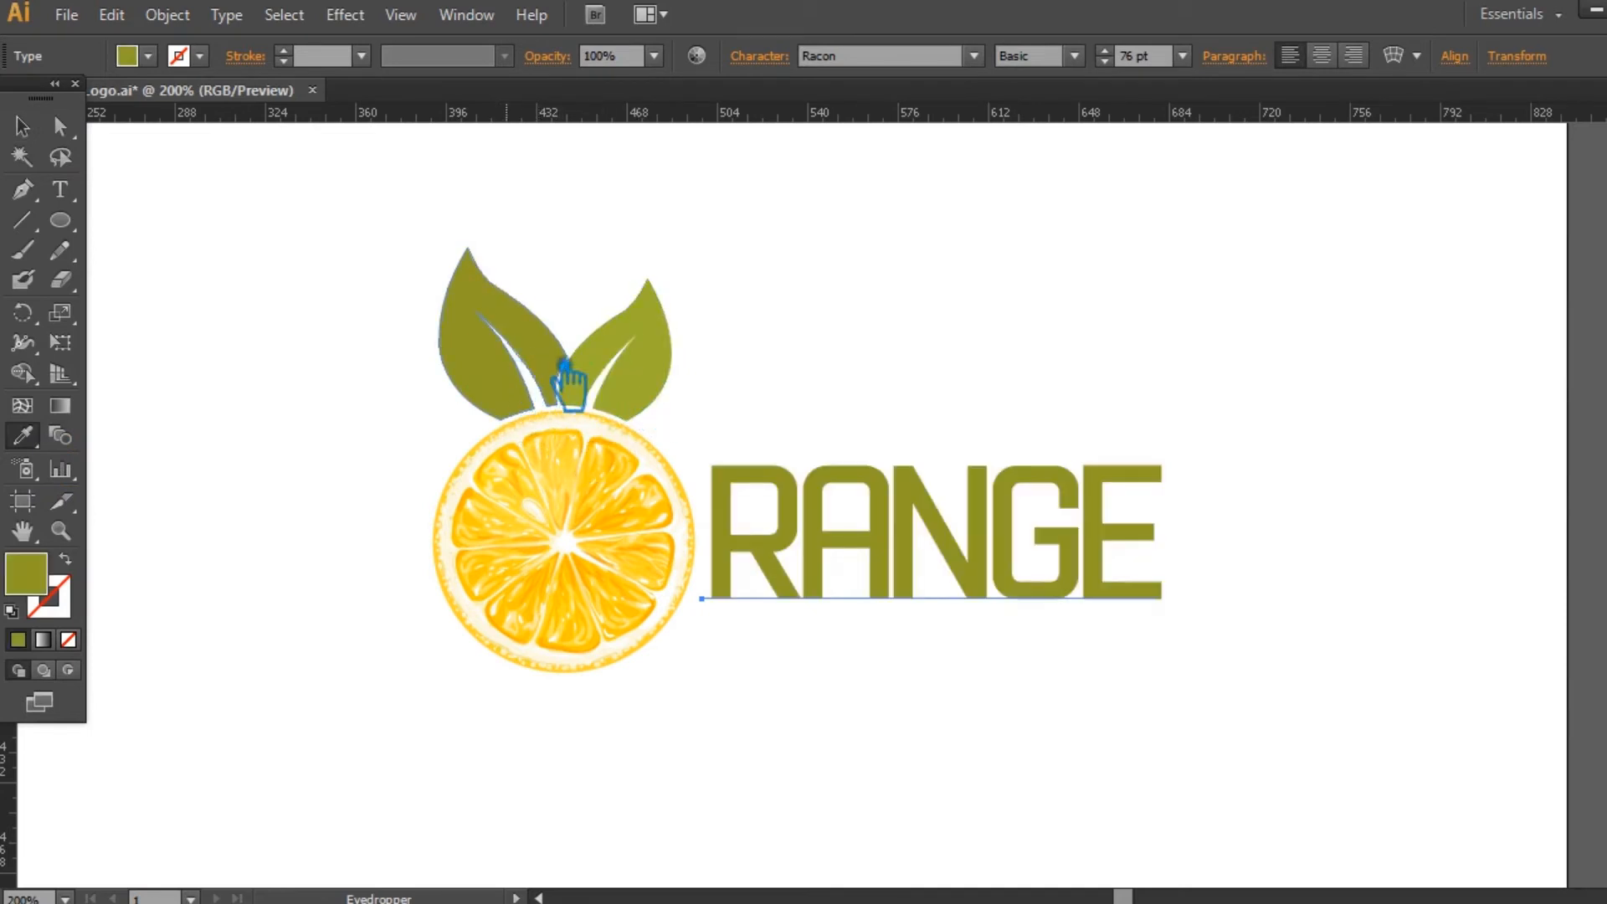
left_click(666, 358)
left_click(22, 126)
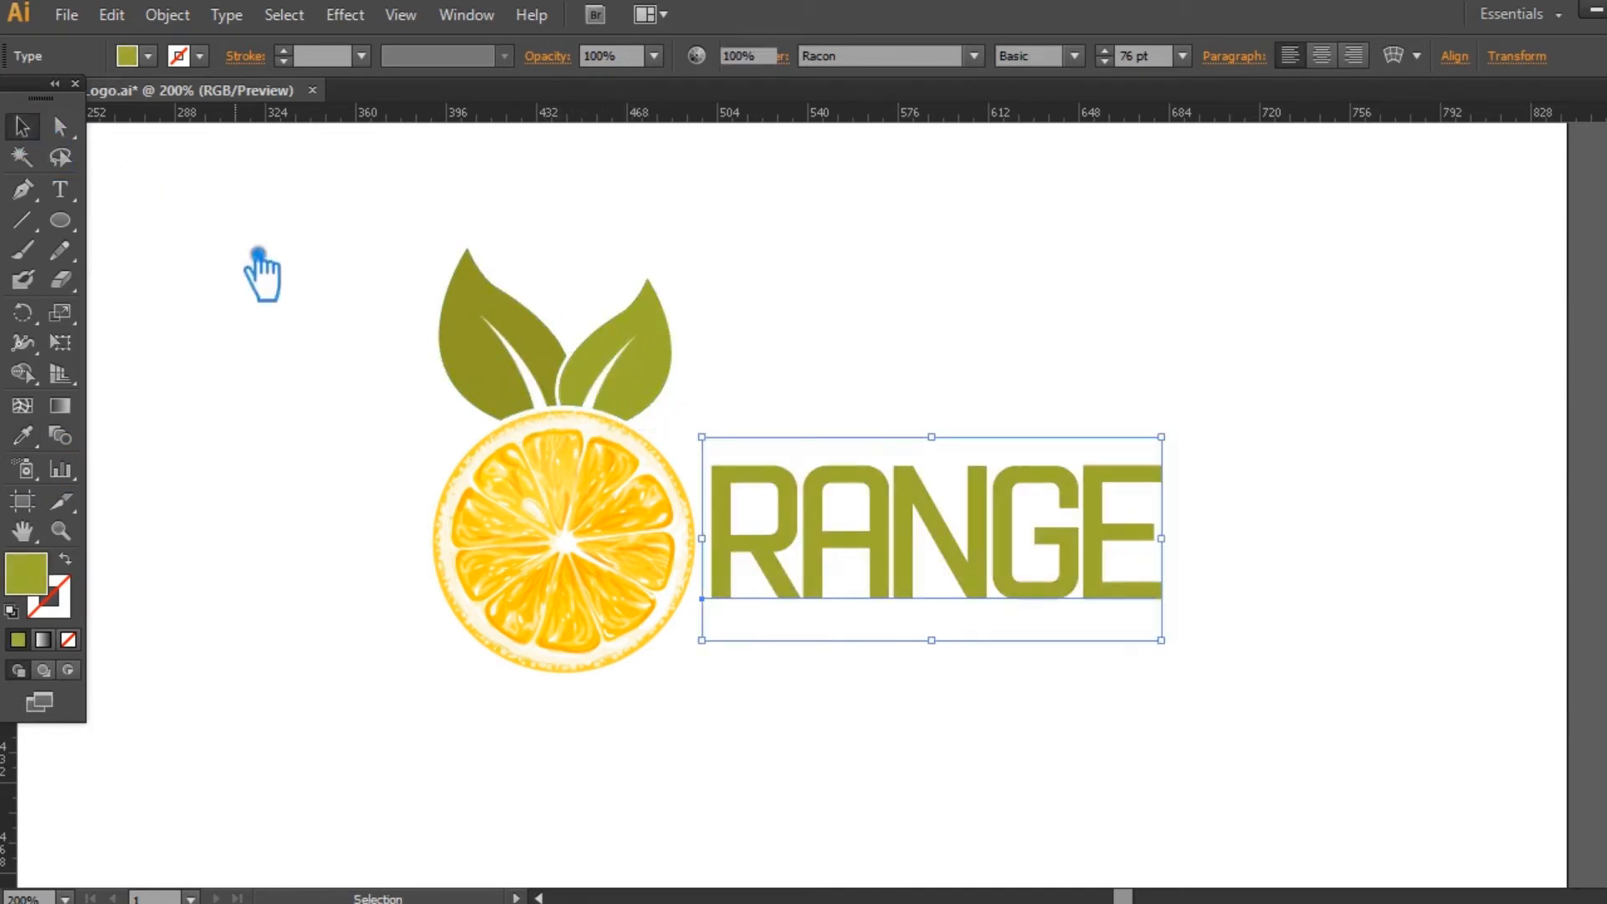
- Group the orange slice, both leaves and the RANGE text into one logo
left_click(1168, 536)
left_click_drag(1154, 703, 388, 258)
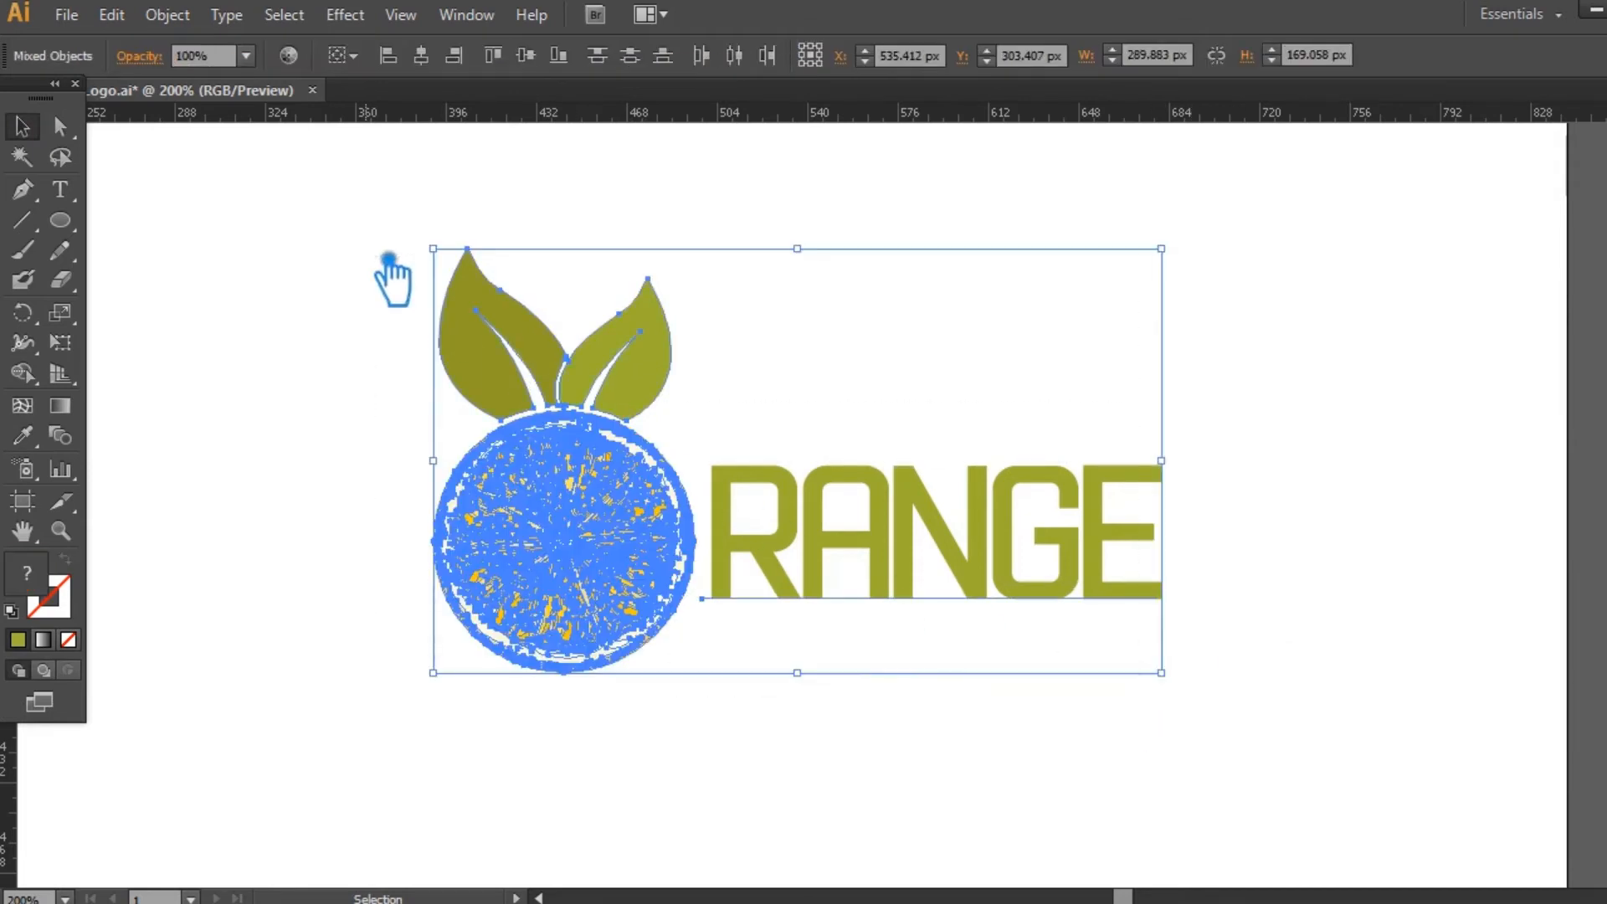
key("ctrl+g")
left_click(377, 414)
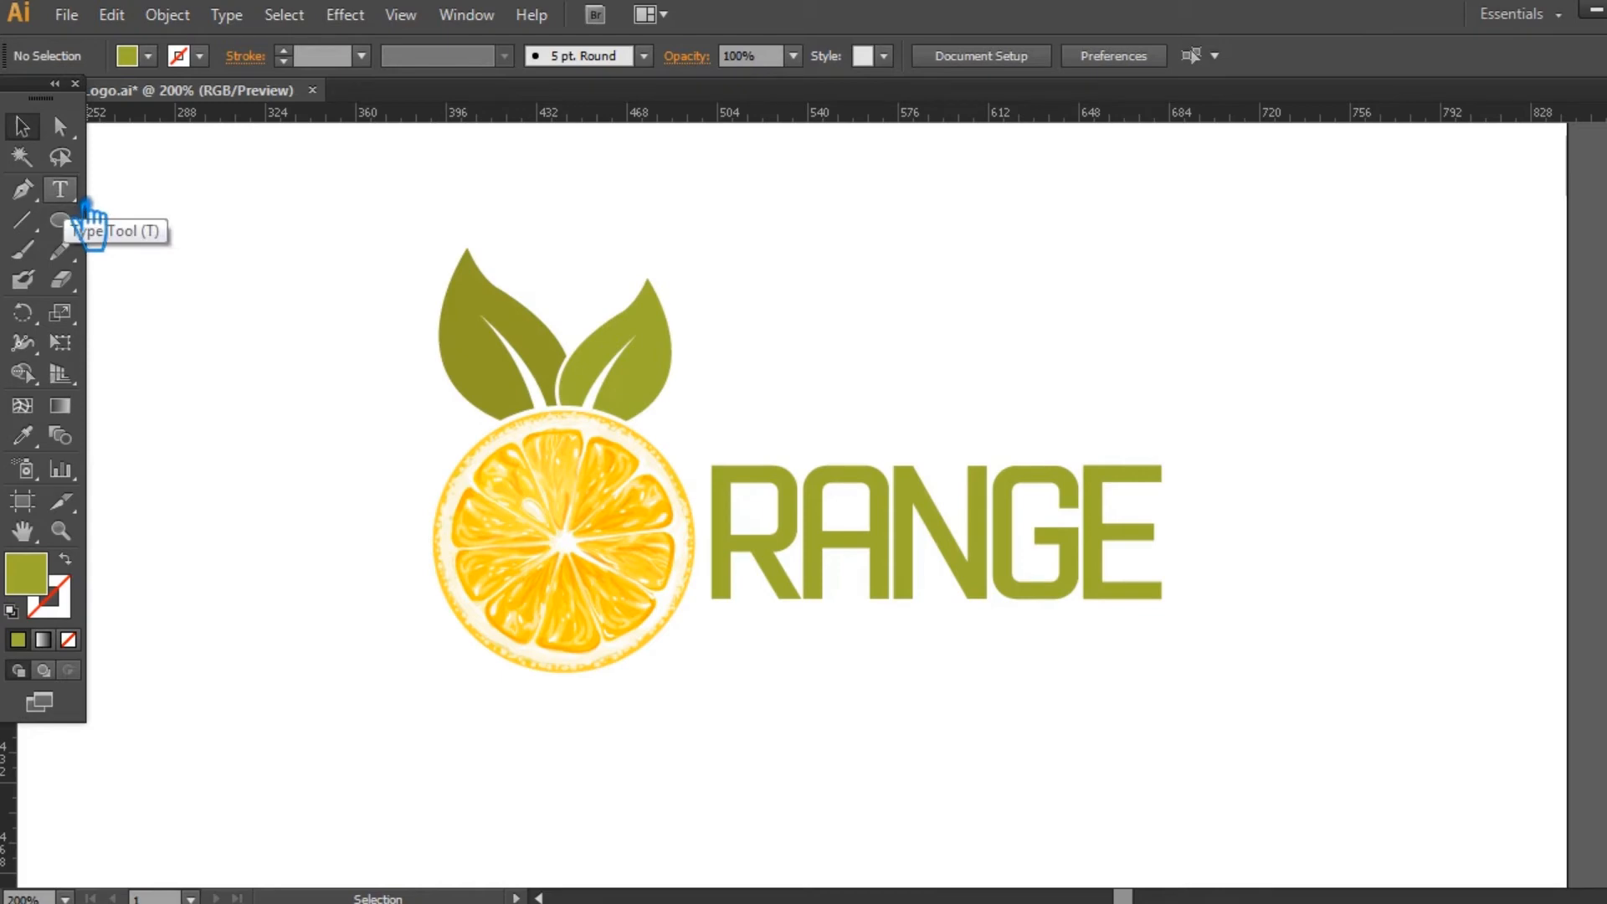
- Add a separate text line reading NATURAL FOODS below the logo in Racon Basic at 12 pt
left_click_drag(915, 586, 806, 586)
left_click(851, 742)
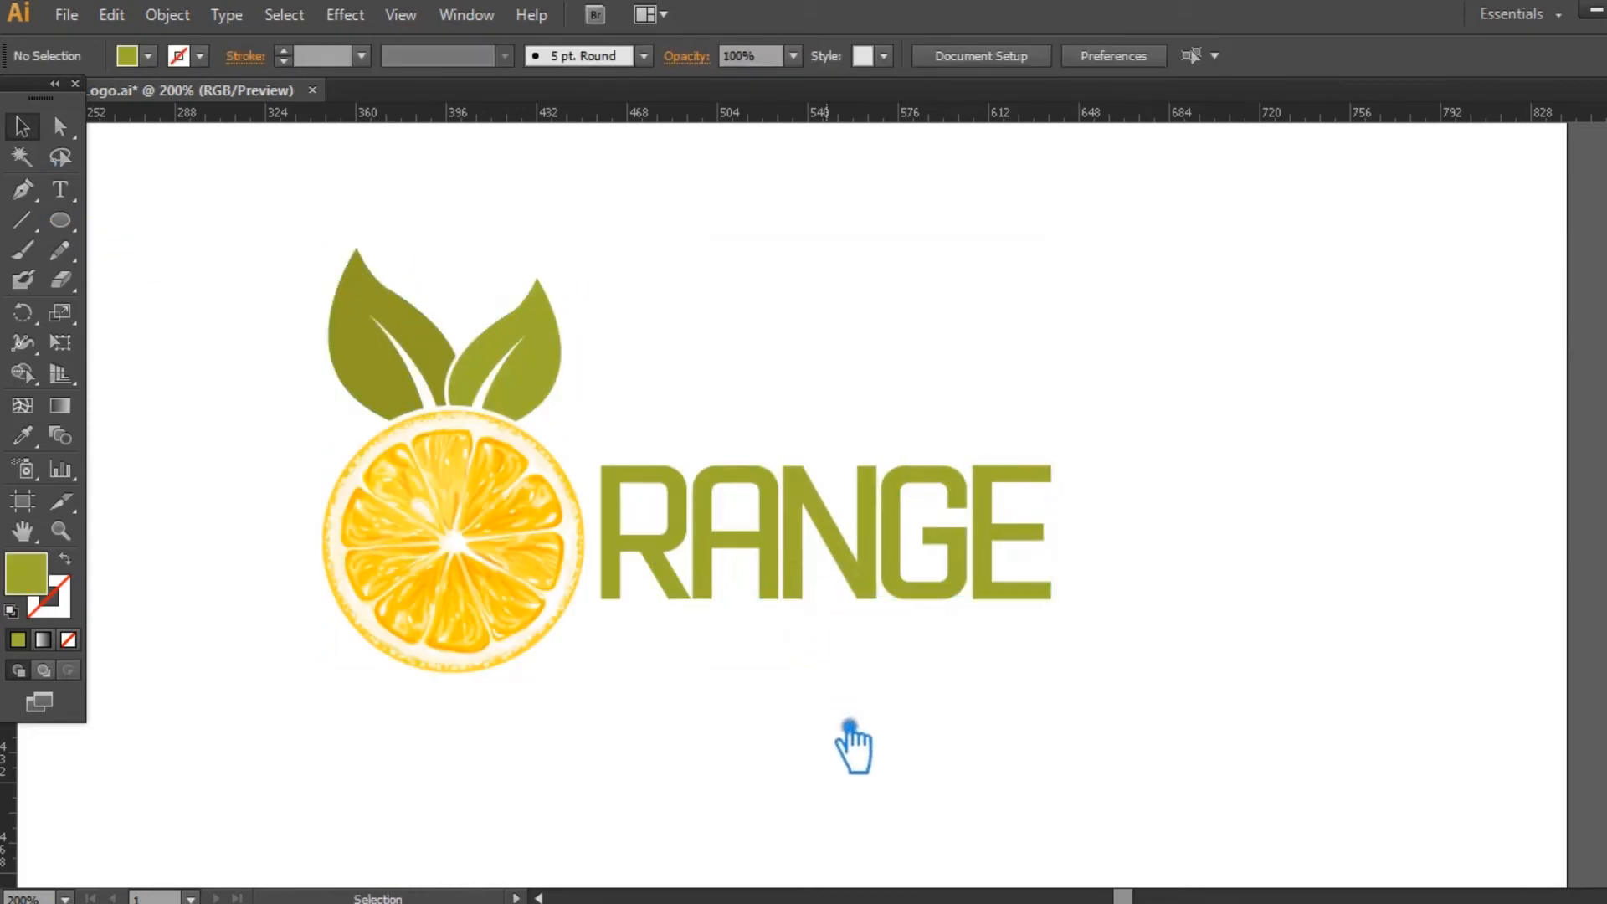
left_click_drag(840, 657, 983, 657)
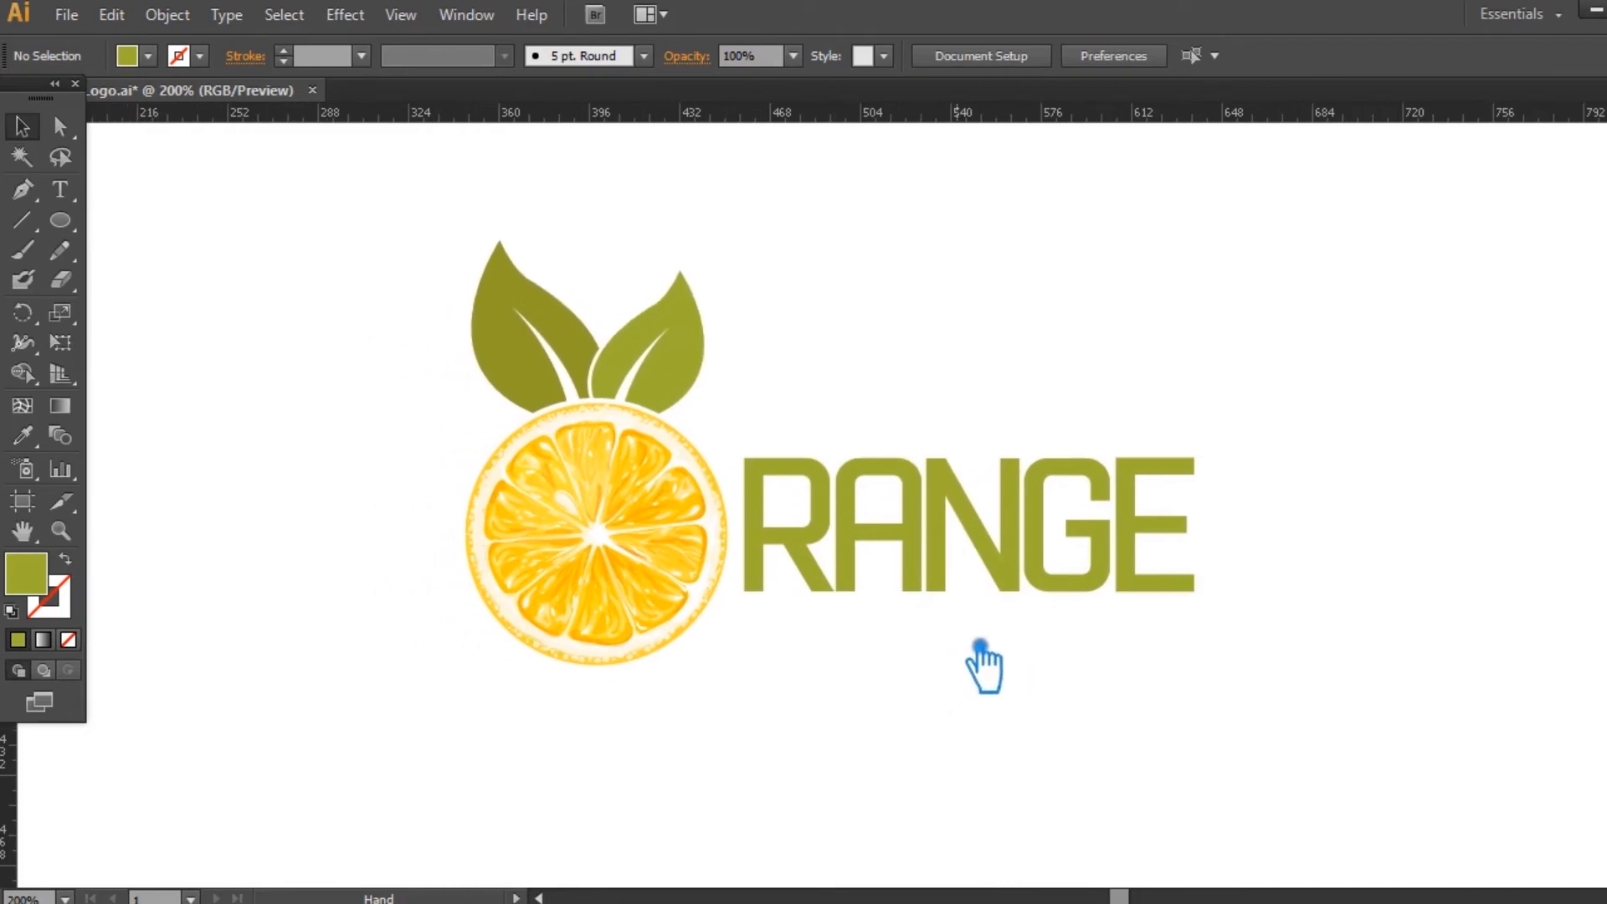
left_click(88, 205)
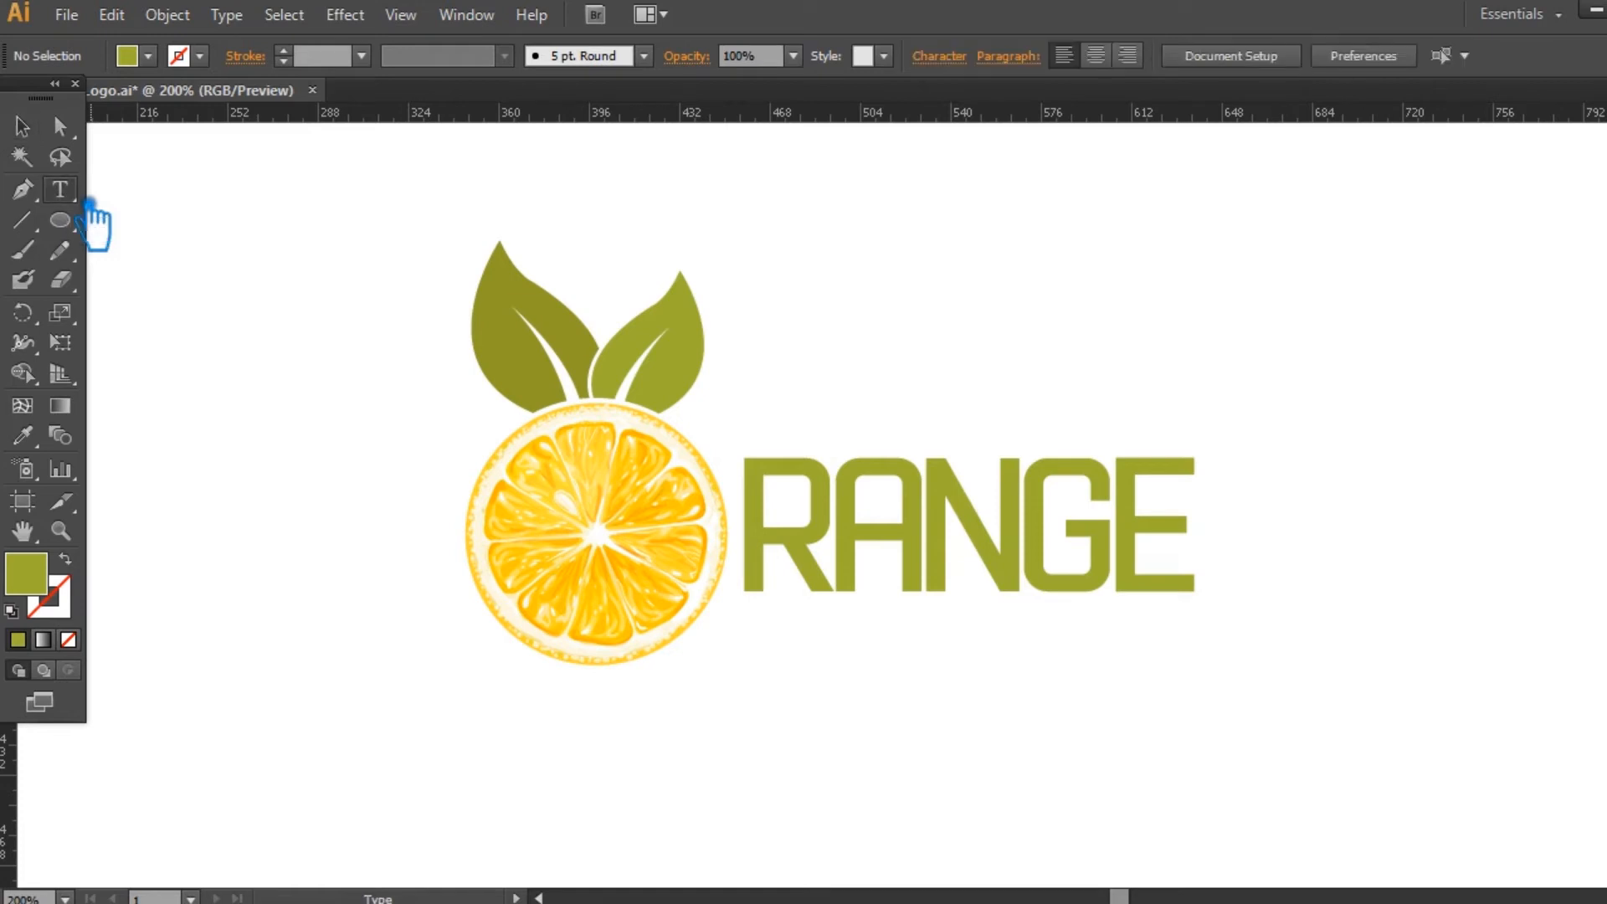
left_click(694, 718)
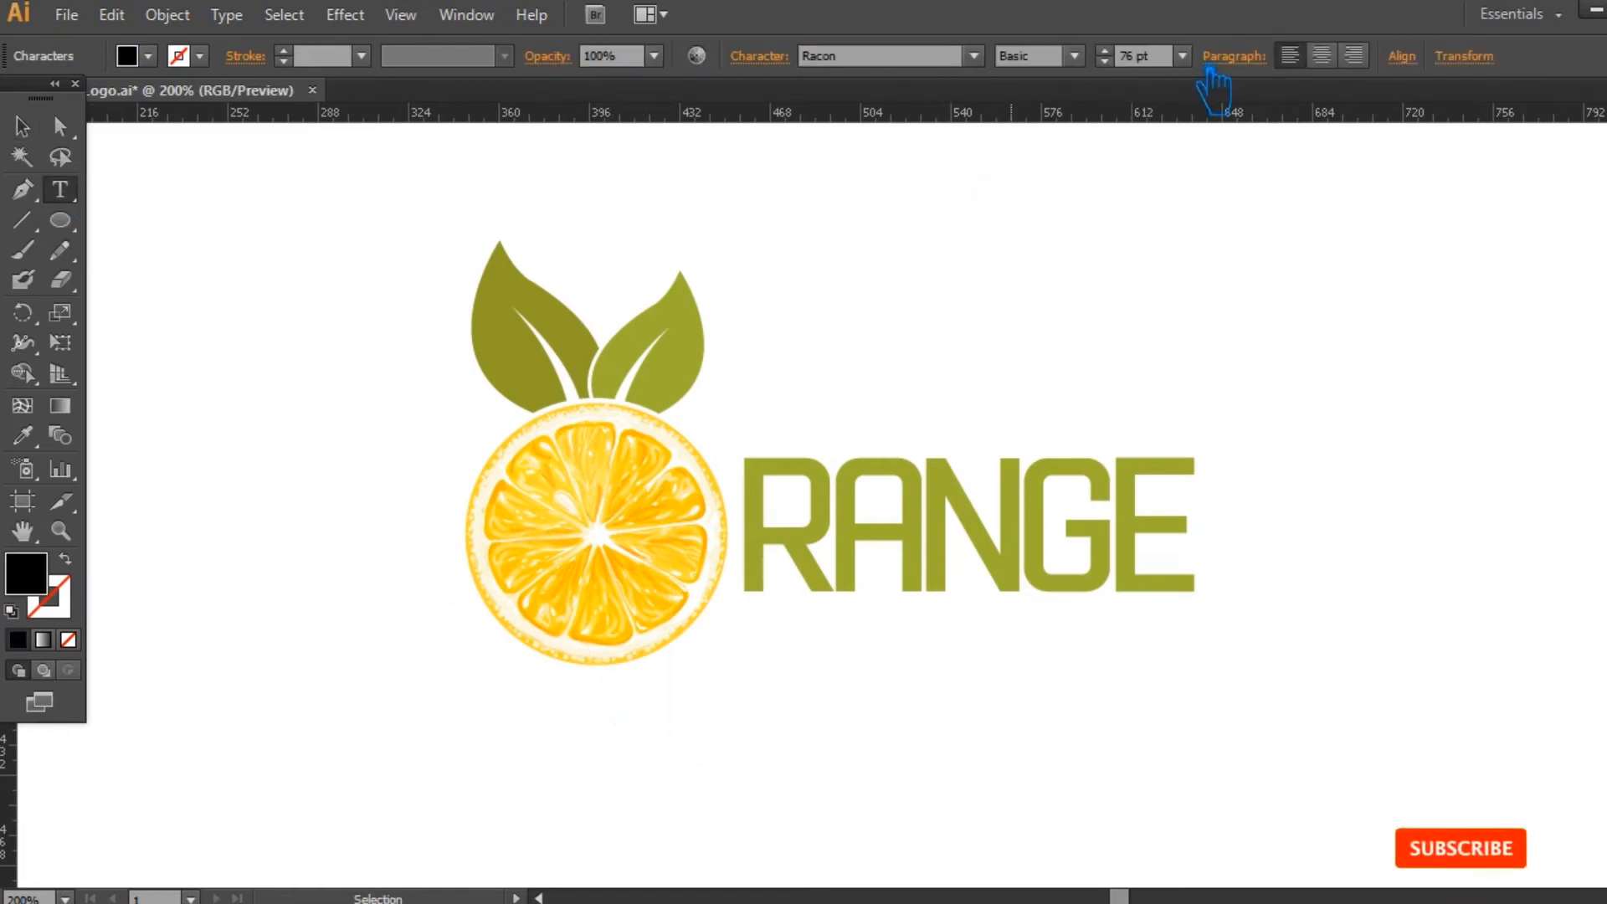
left_click(1182, 55)
left_click(1243, 282)
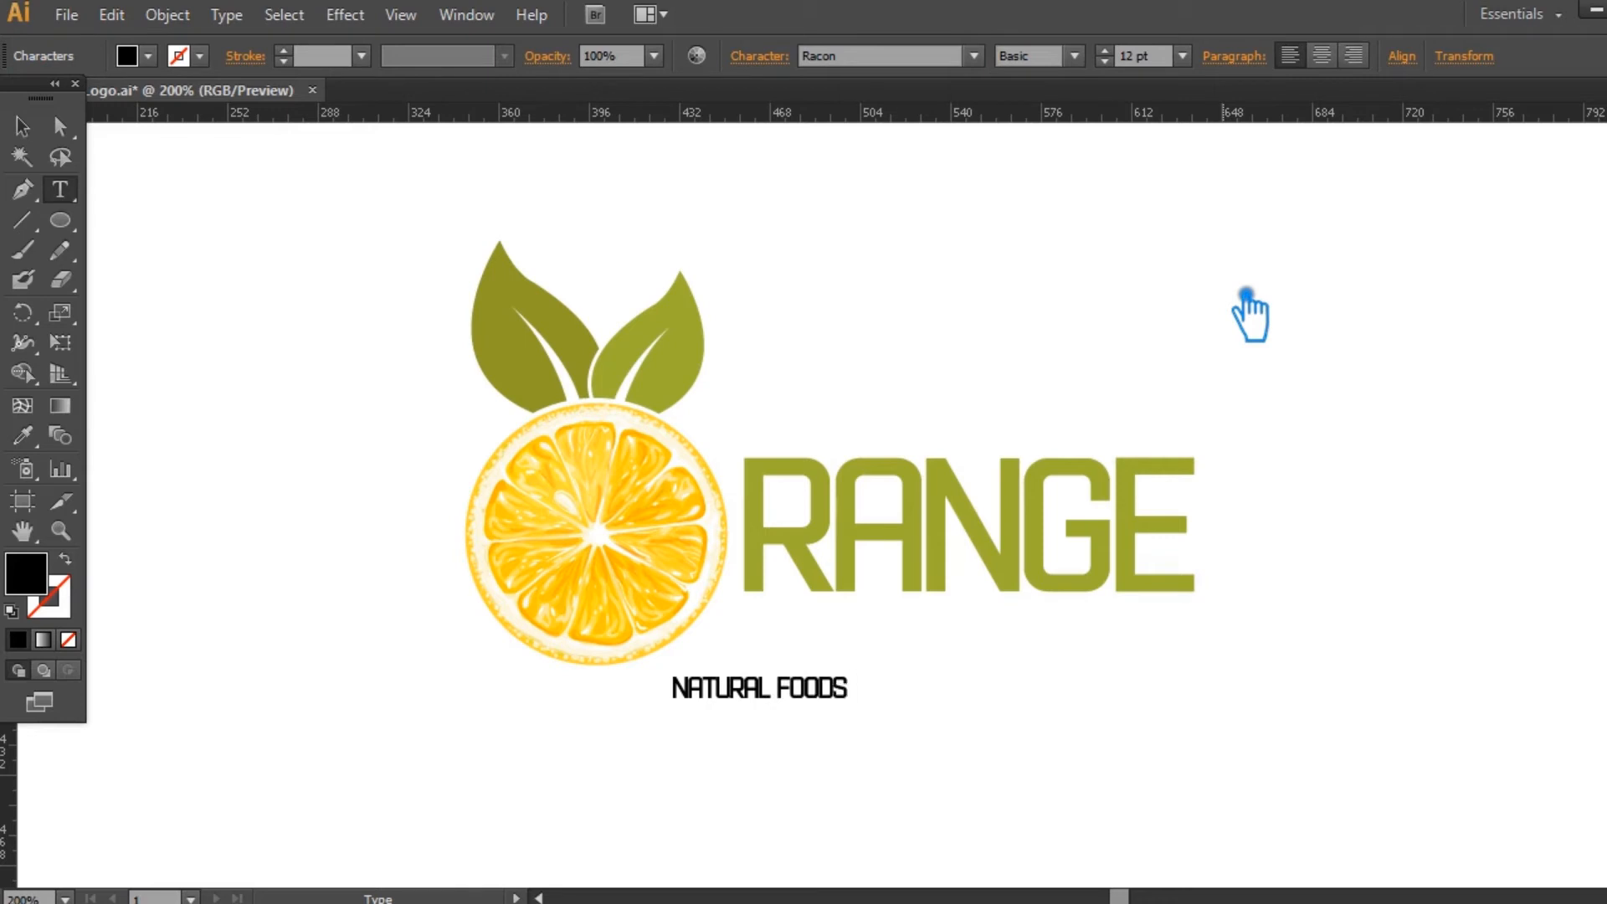
- Widen the tracking of the NATURAL FOODS line to more than 200 and place it just beneath the RANGE lettering
left_click(23, 126)
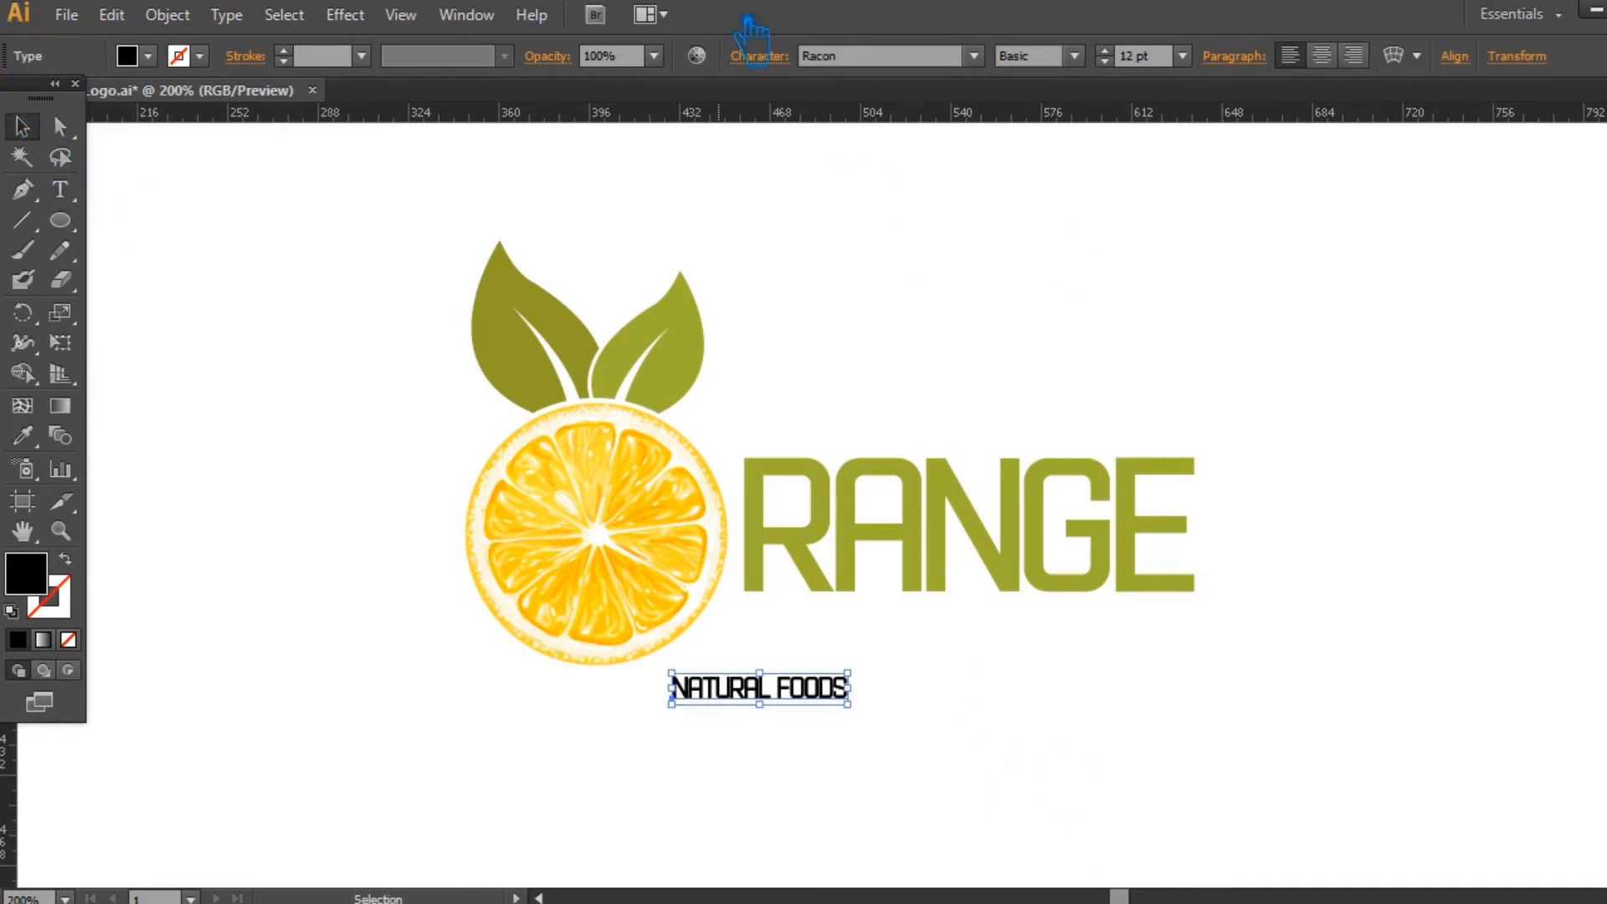
left_click(781, 70)
left_click(770, 203)
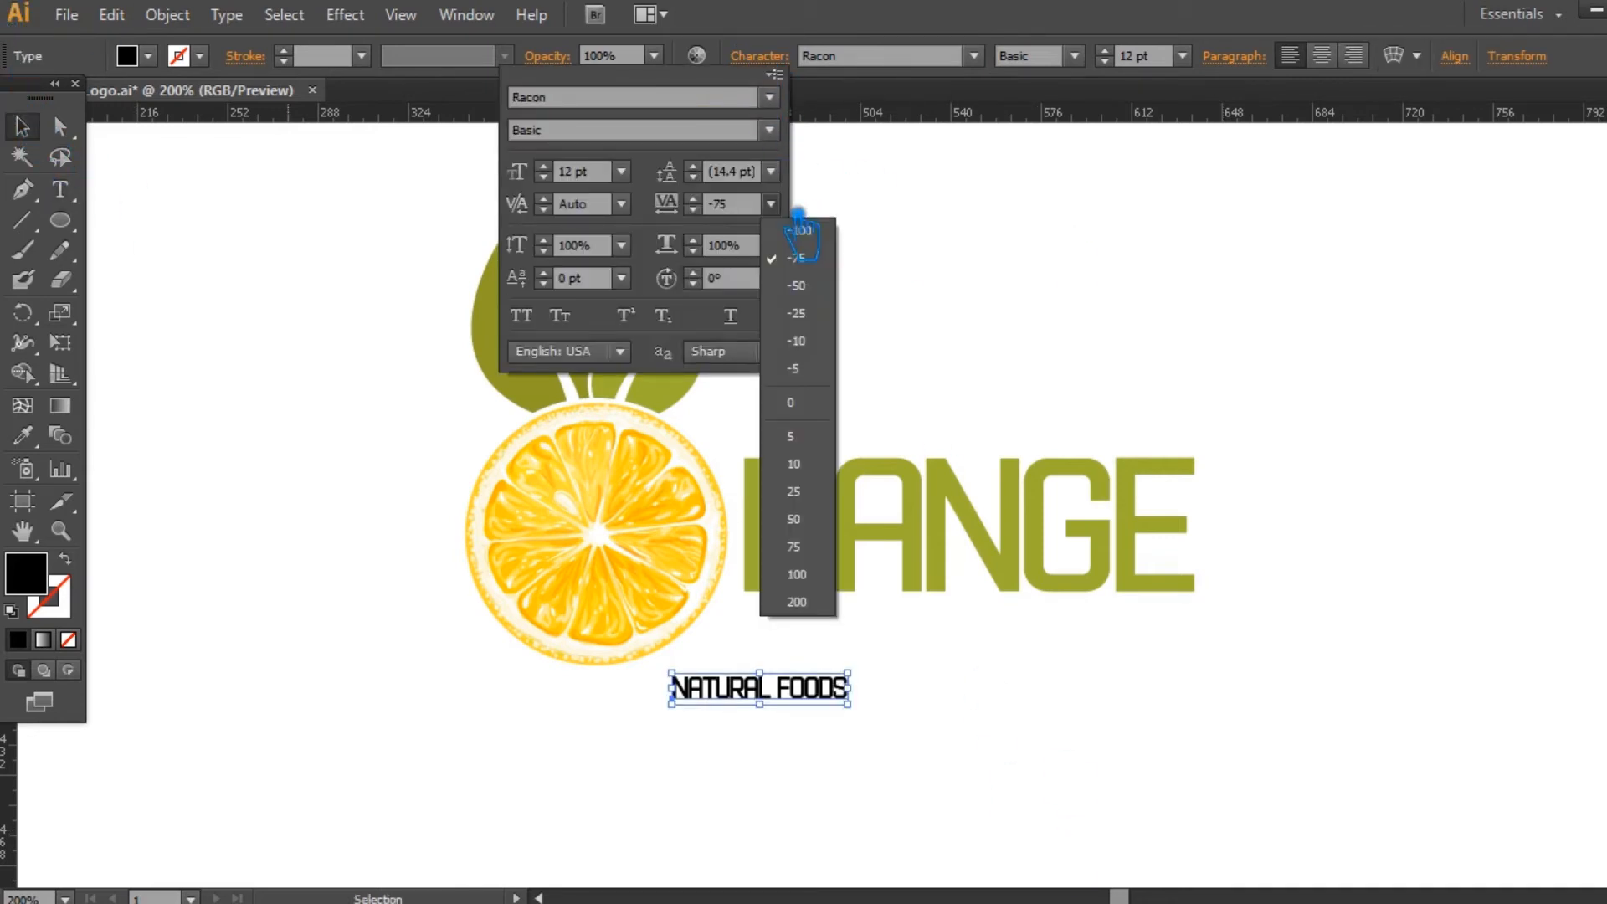
left_click(799, 602)
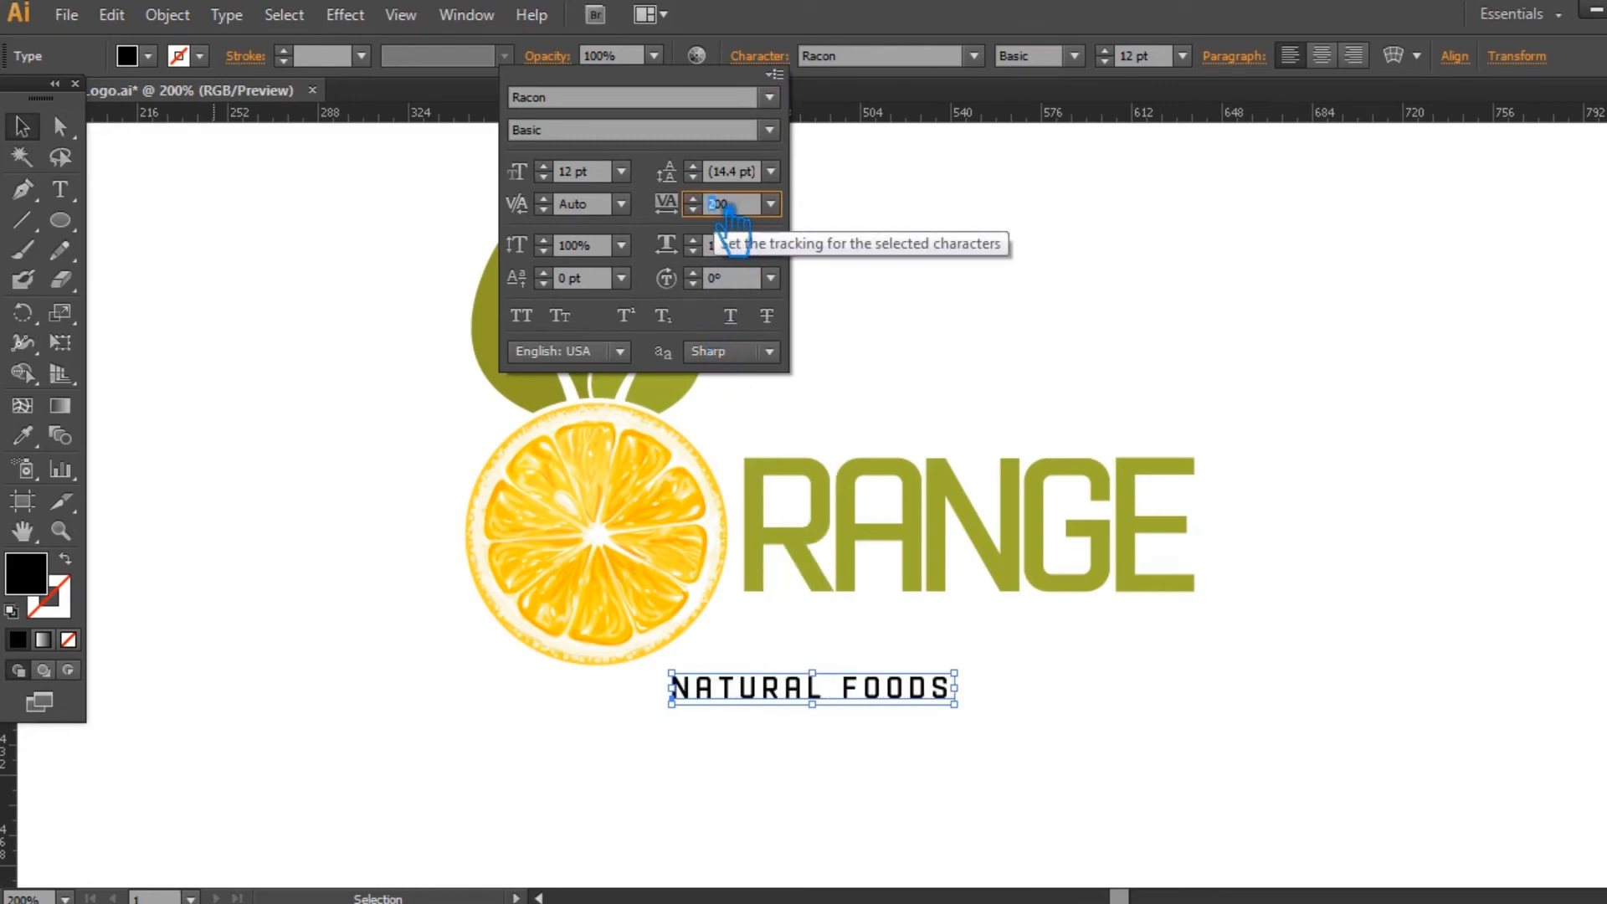
left_click(1048, 736)
left_click_drag(974, 692, 1023, 641)
left_click(1260, 680)
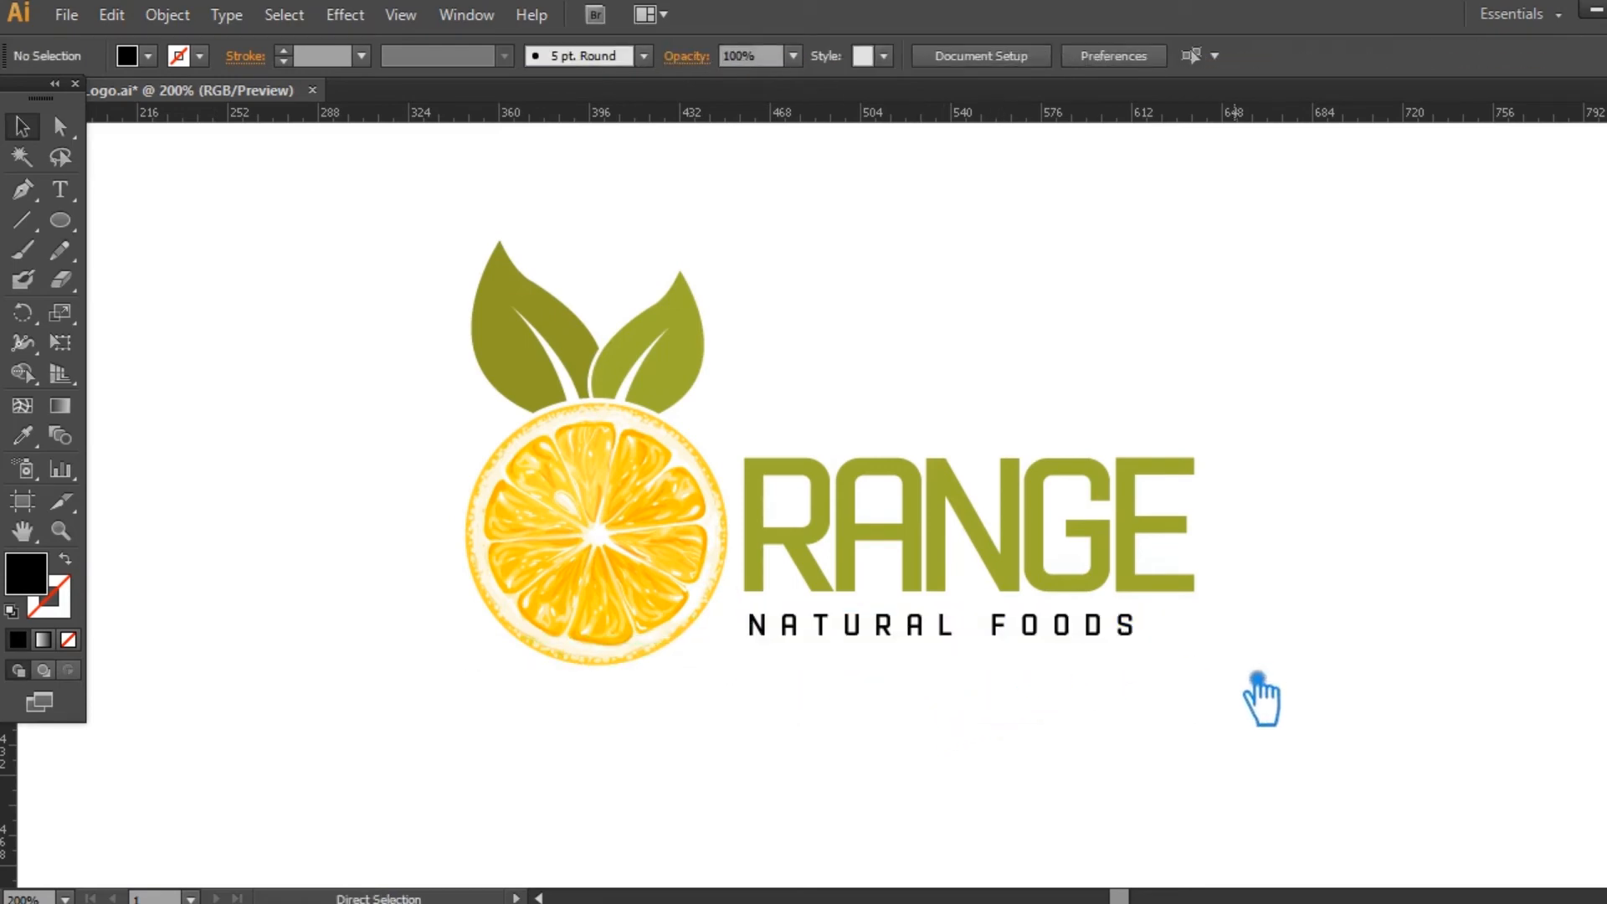
- Try the BasicBold font style on the NATURAL FOODS line
key("ctrl+plus")
left_click_drag(1386, 644, 1297, 595)
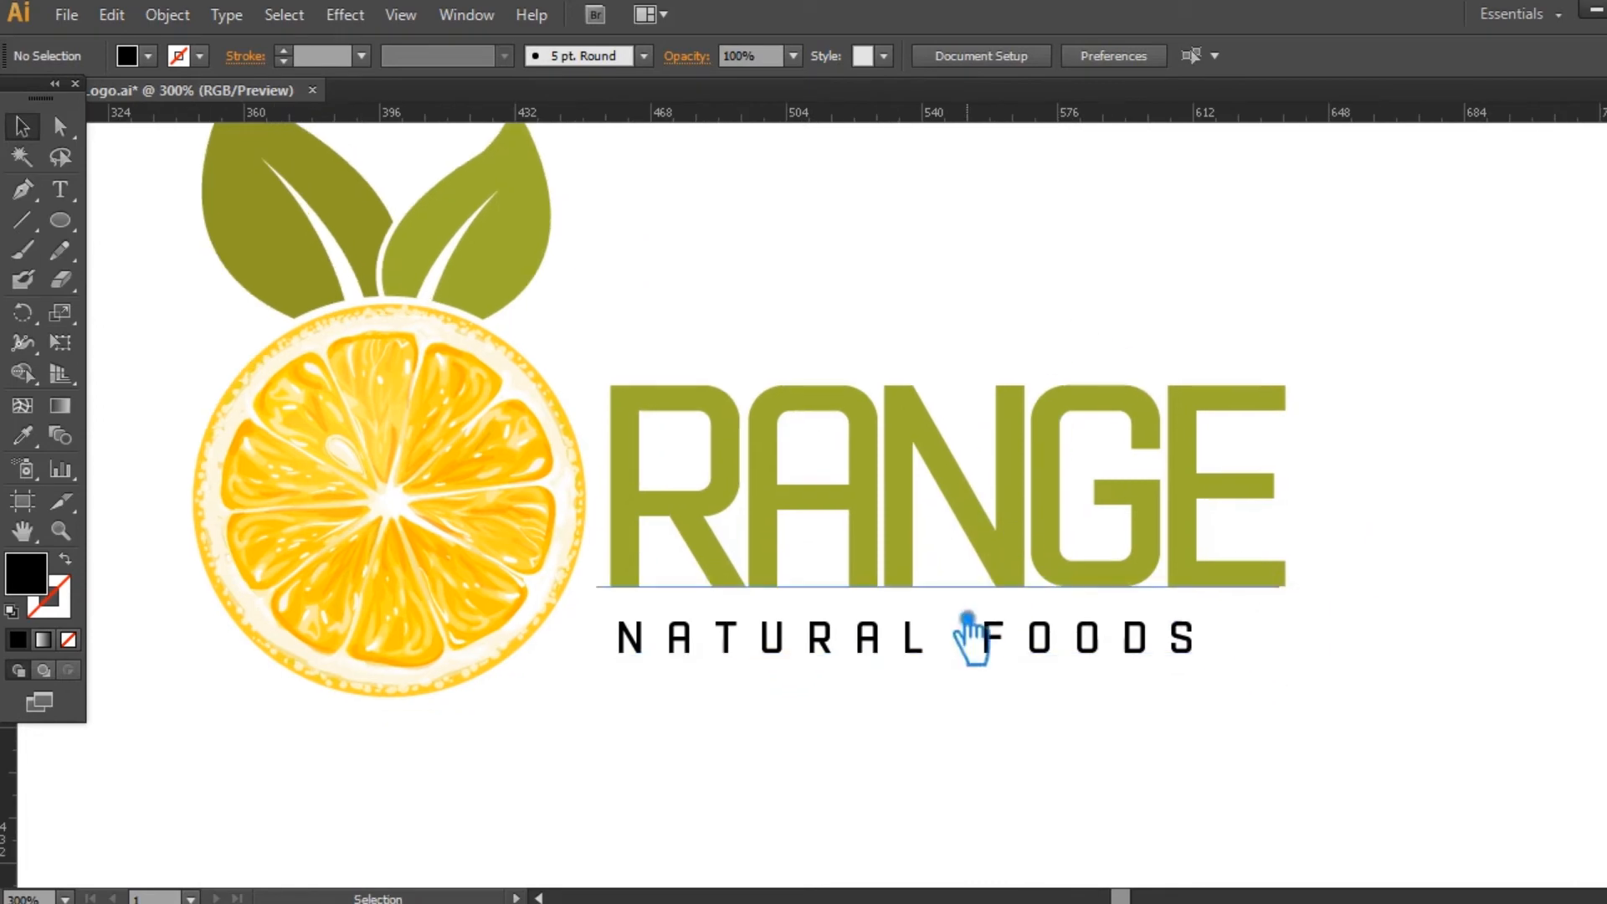
left_click(936, 651)
left_click(1075, 57)
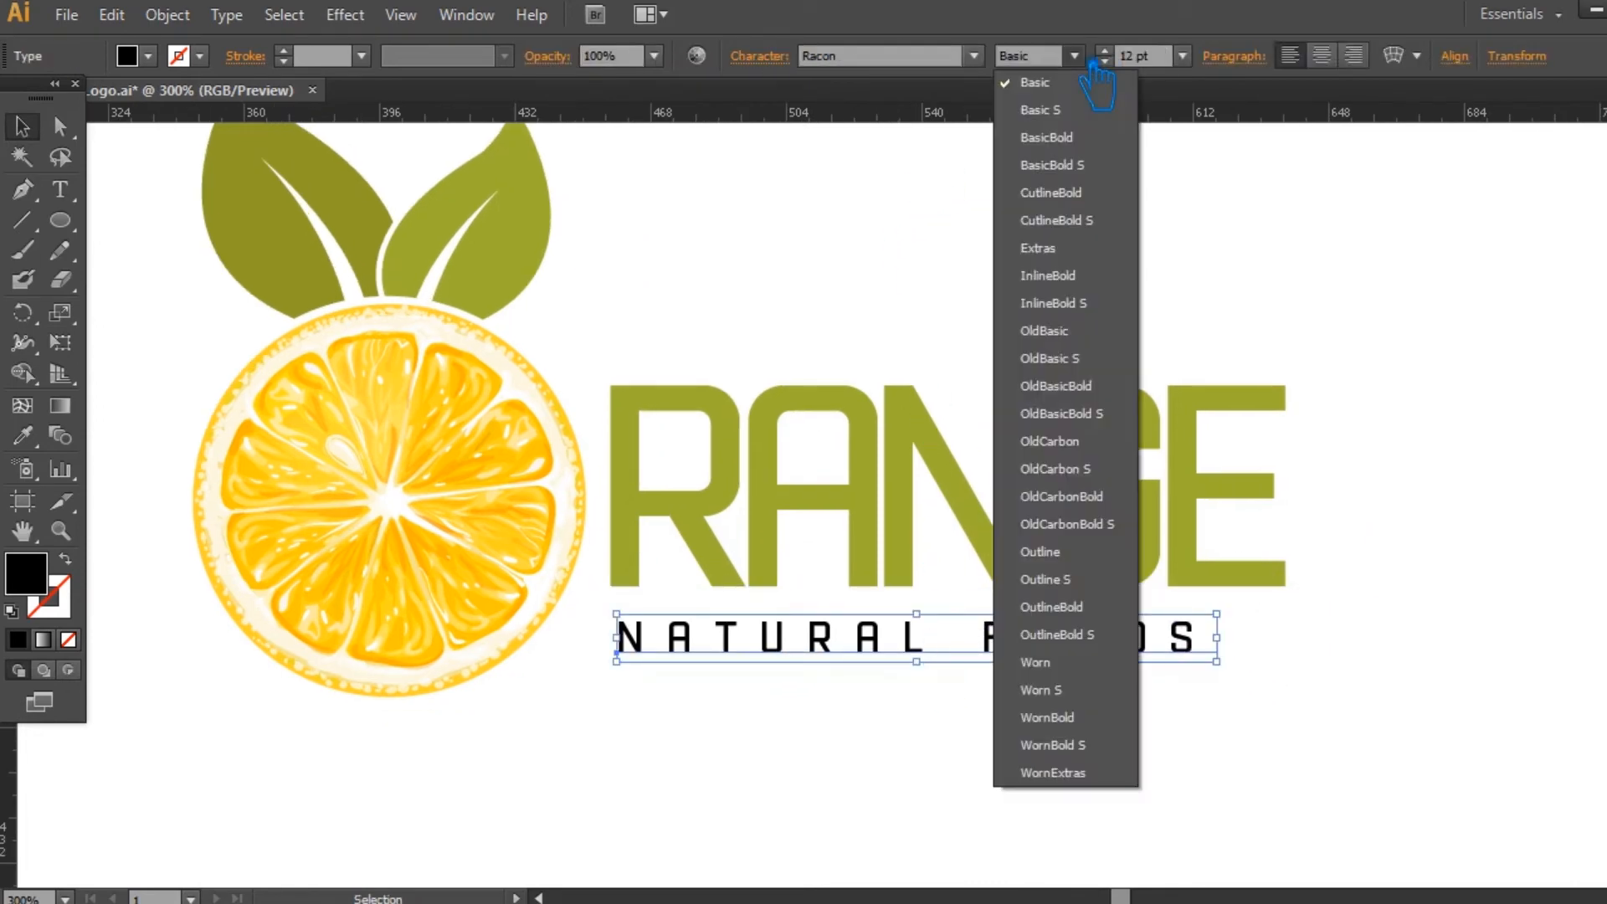
left_click(1095, 138)
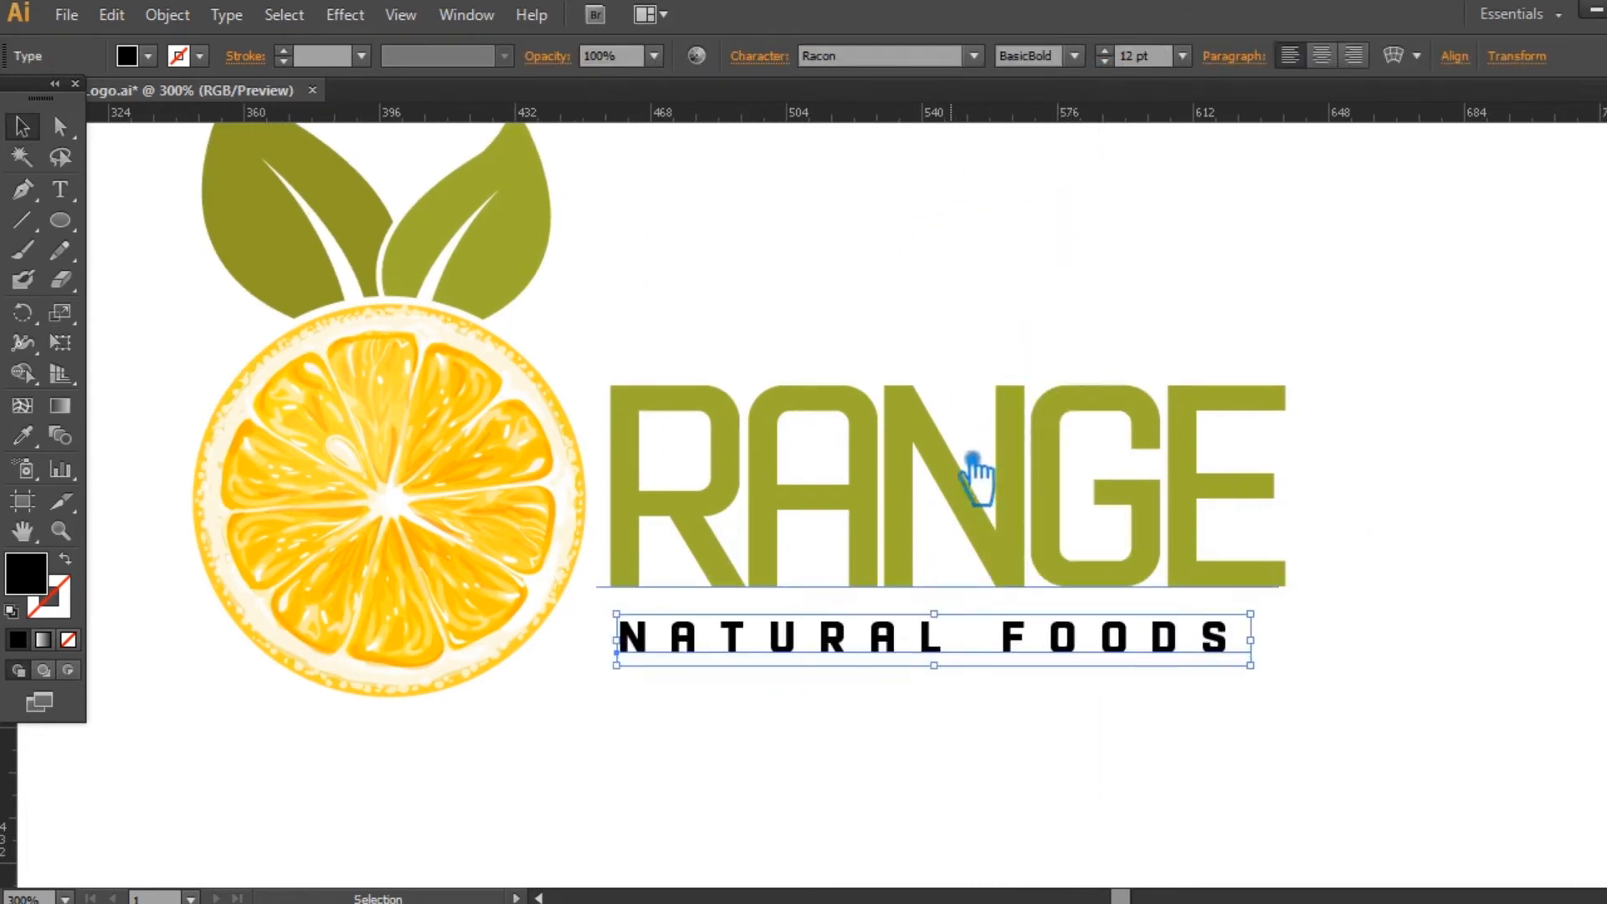
- Ungroup the logo and set the RANGE text's font style to BasicBold
left_click(969, 487)
right_click(953, 462)
left_click(1036, 612)
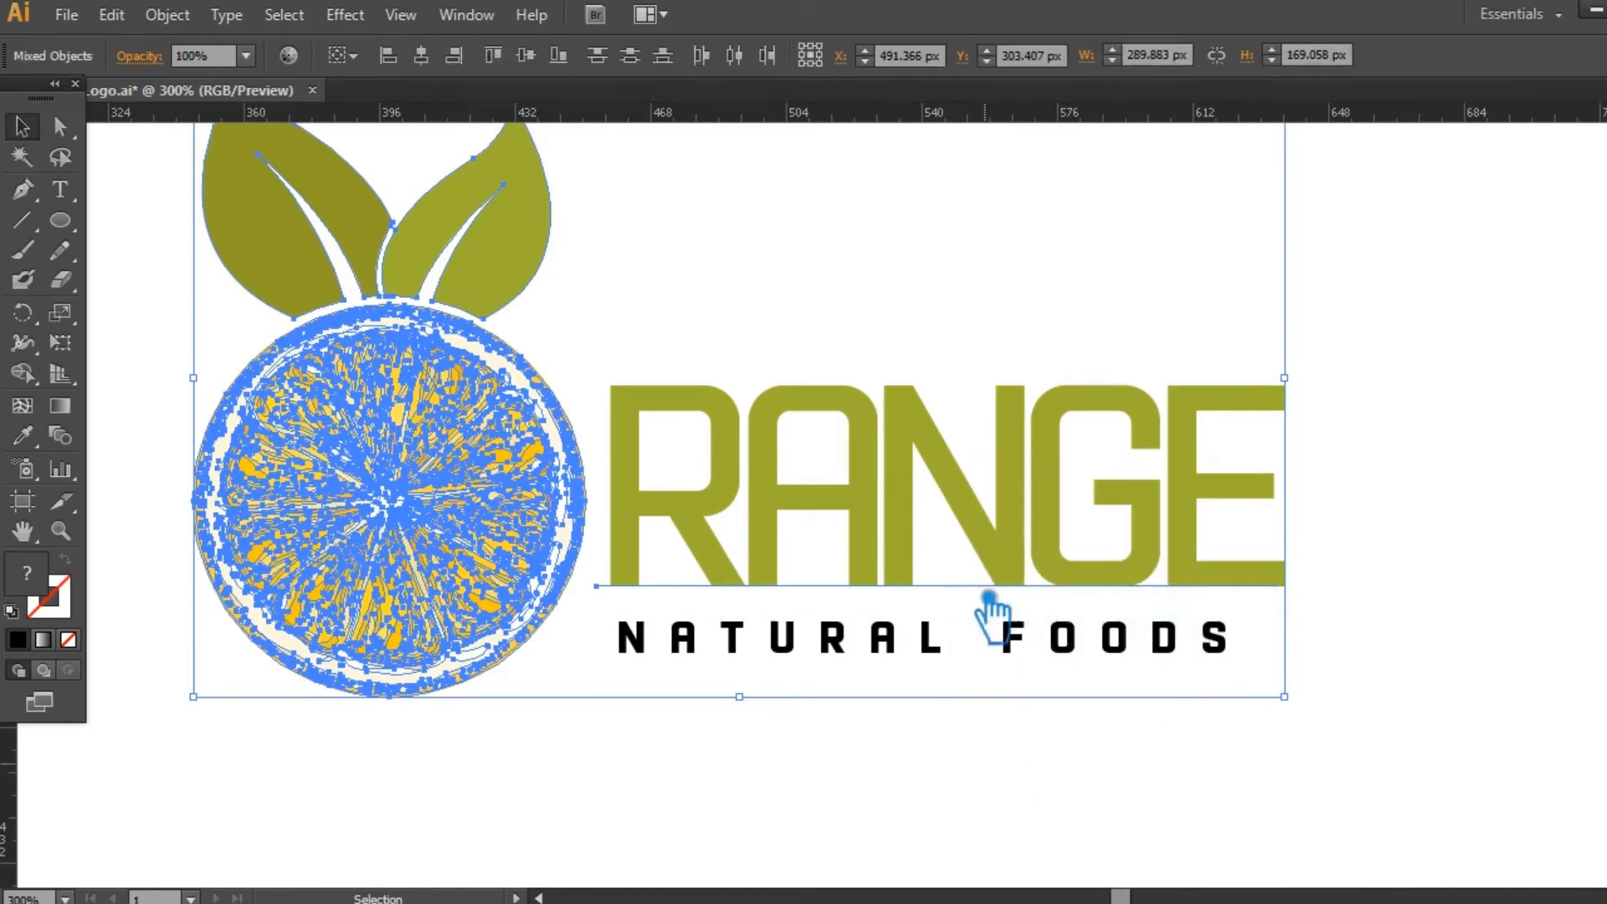
left_click(994, 656)
left_click(986, 513)
left_click(1075, 56)
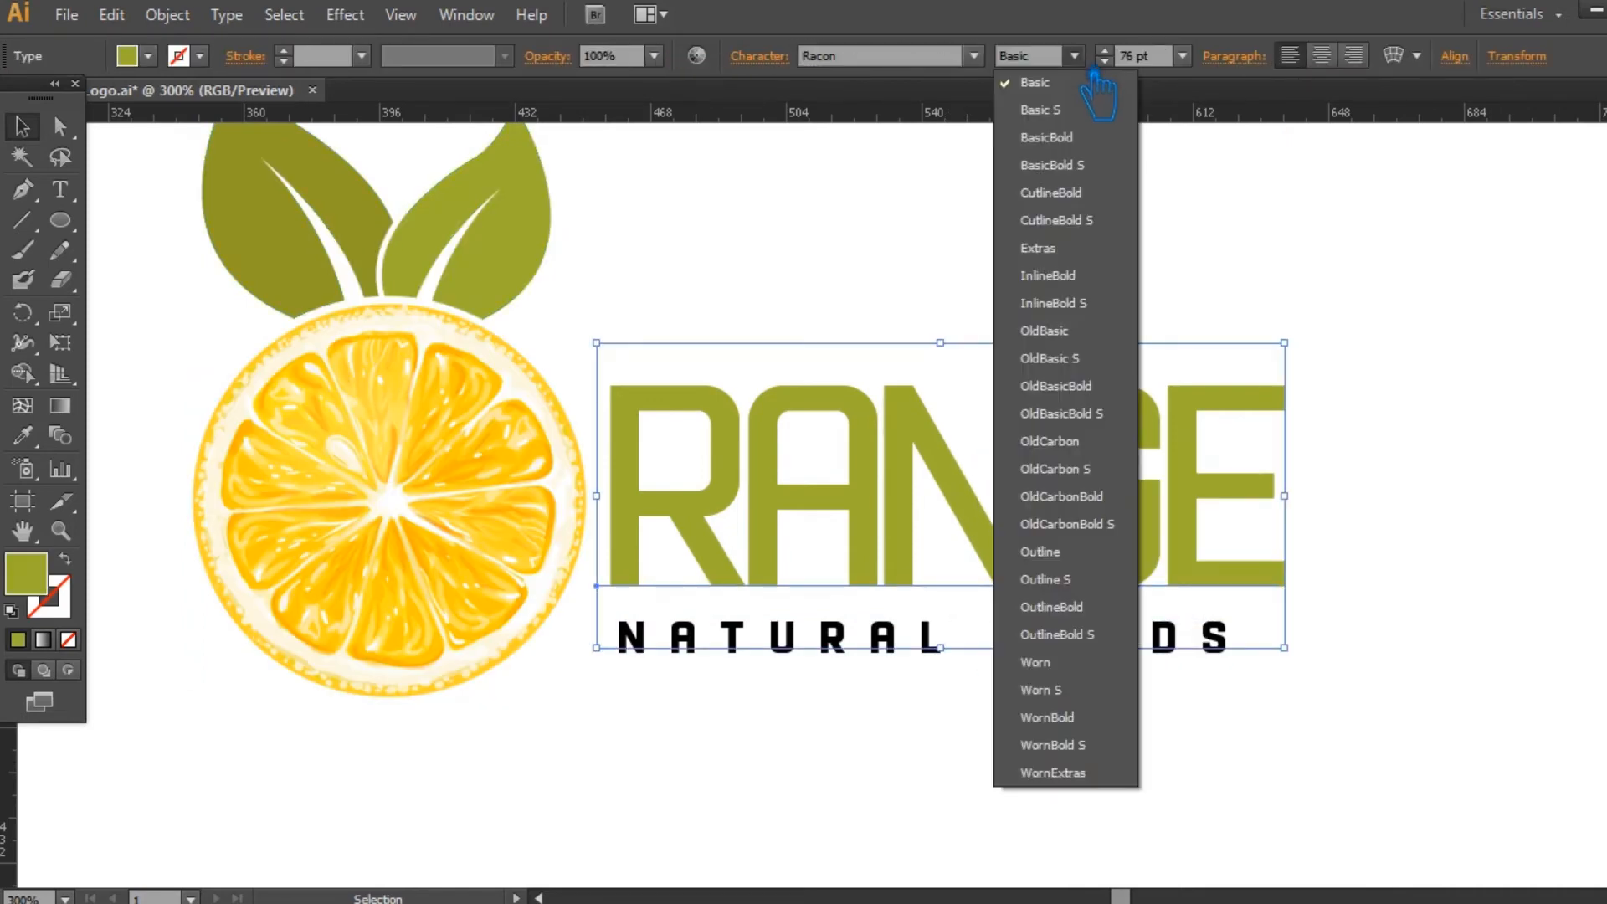
left_click(1086, 139)
left_click(1100, 778)
- Return the NATURAL FOODS line to the Basic font style and enlarge it to 16 pt
left_click(977, 661)
left_click(1074, 57)
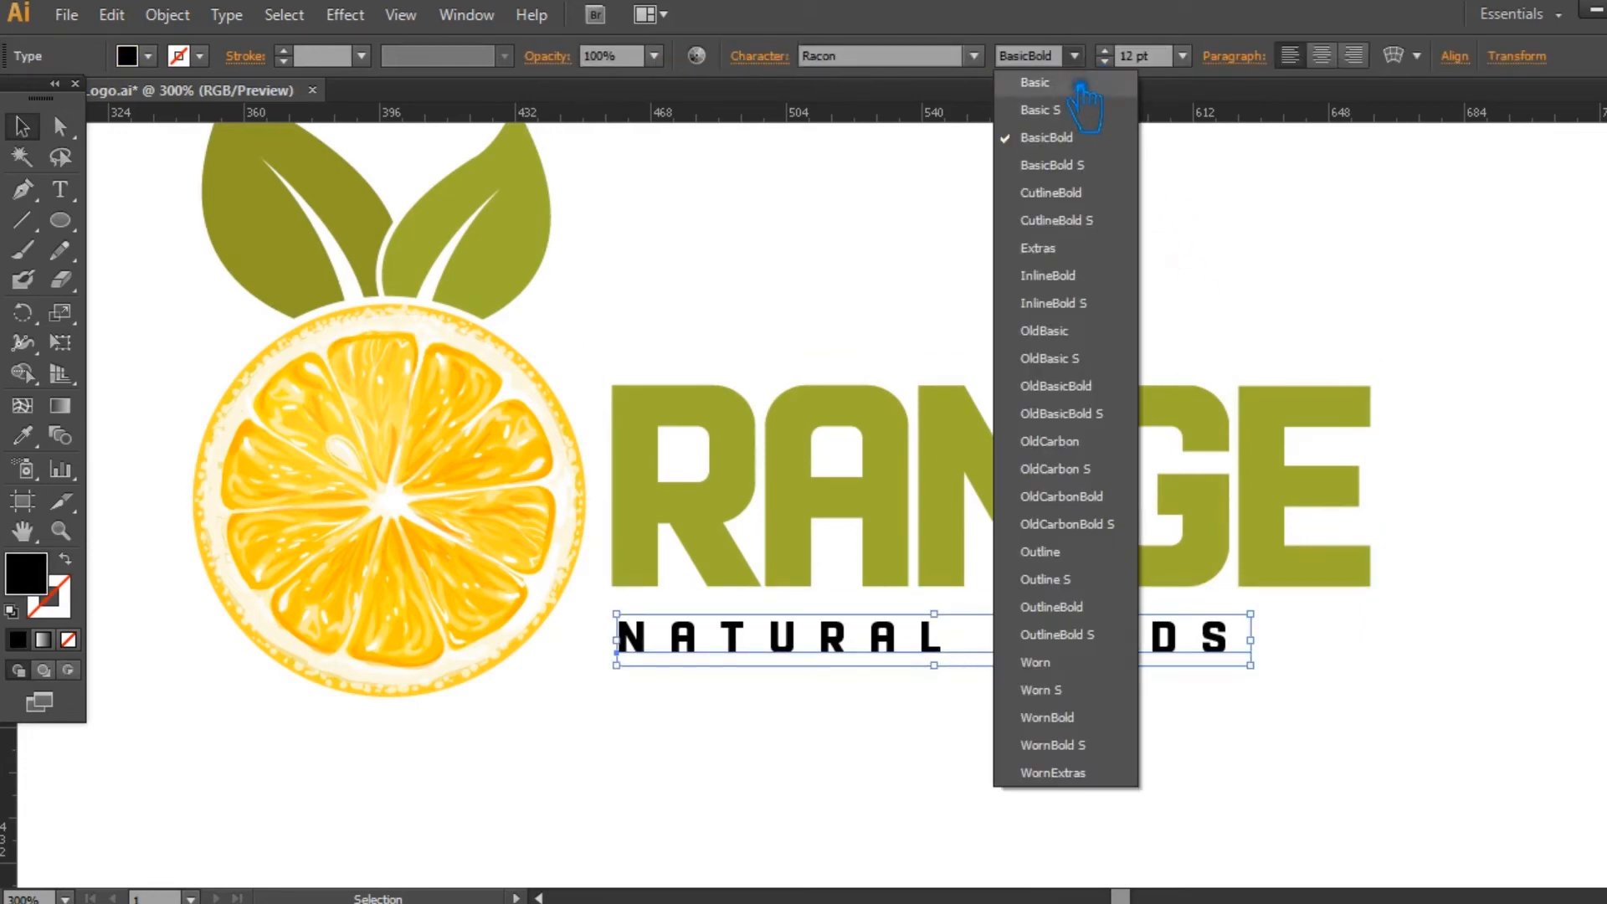
left_click(1076, 100)
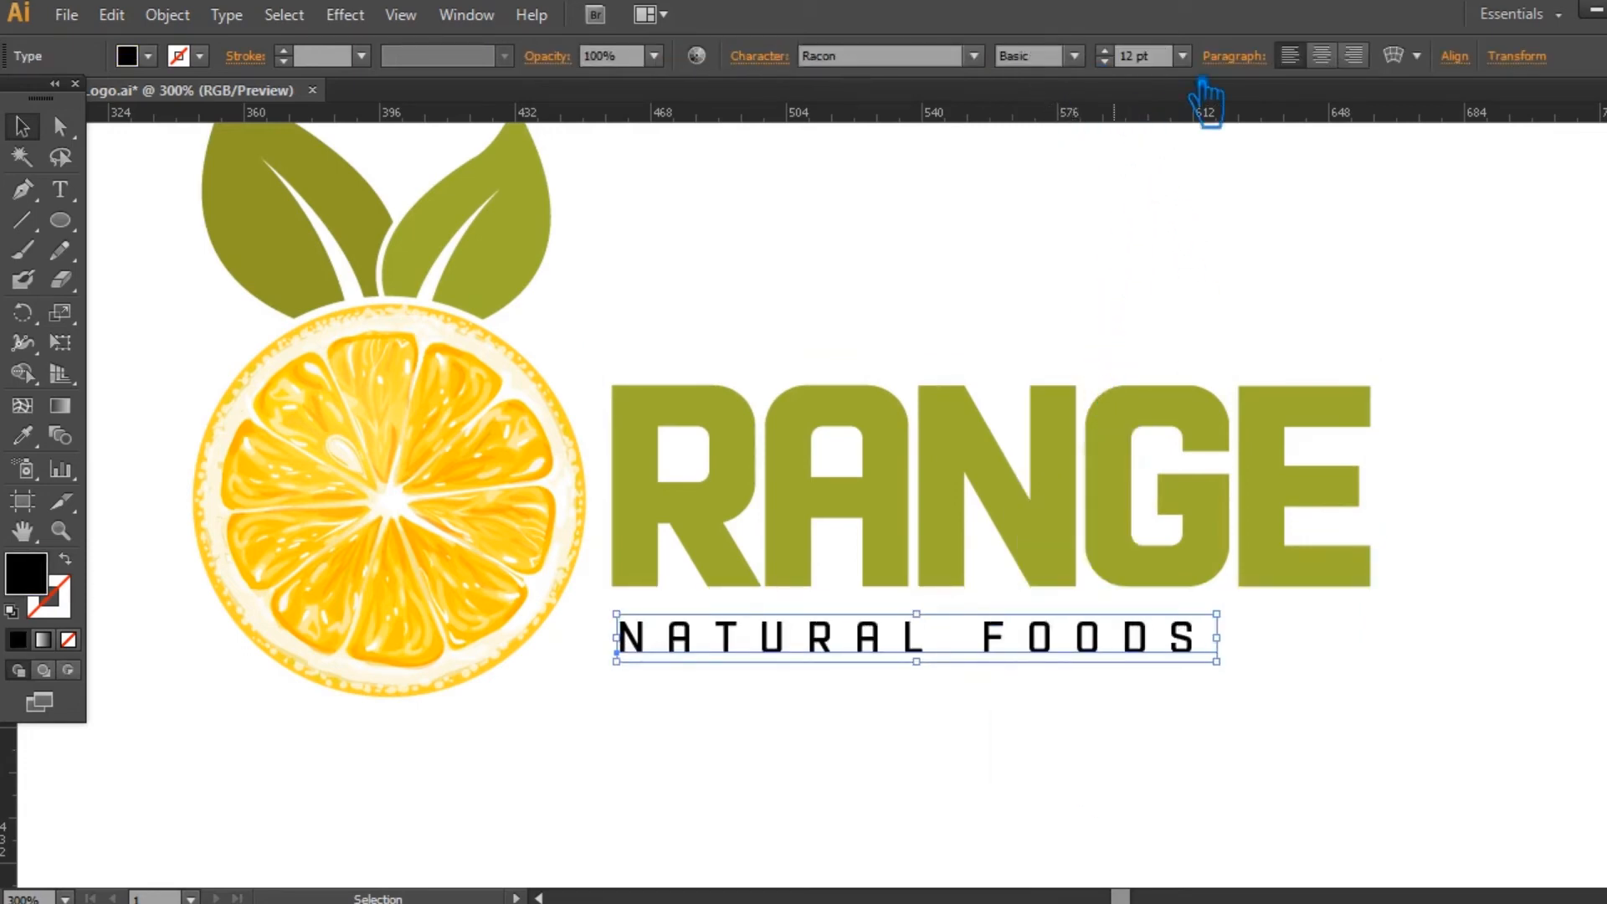
scroll(1136, 67, "up", 2)
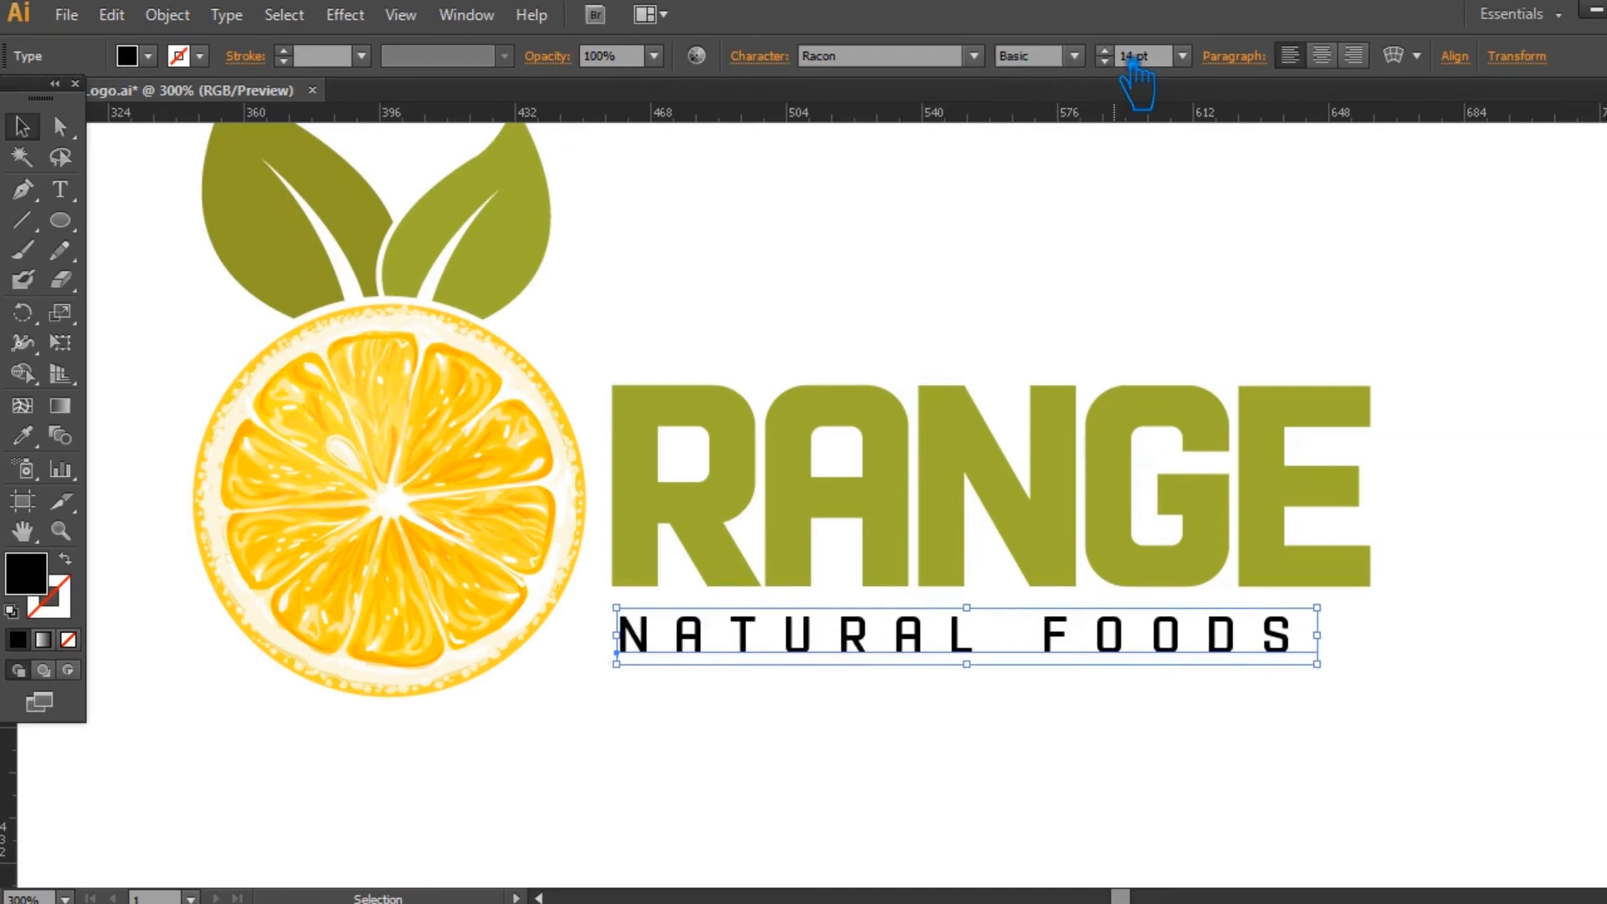
scroll(1135, 67, "up", 1)
scroll(1135, 67, "up", 1)
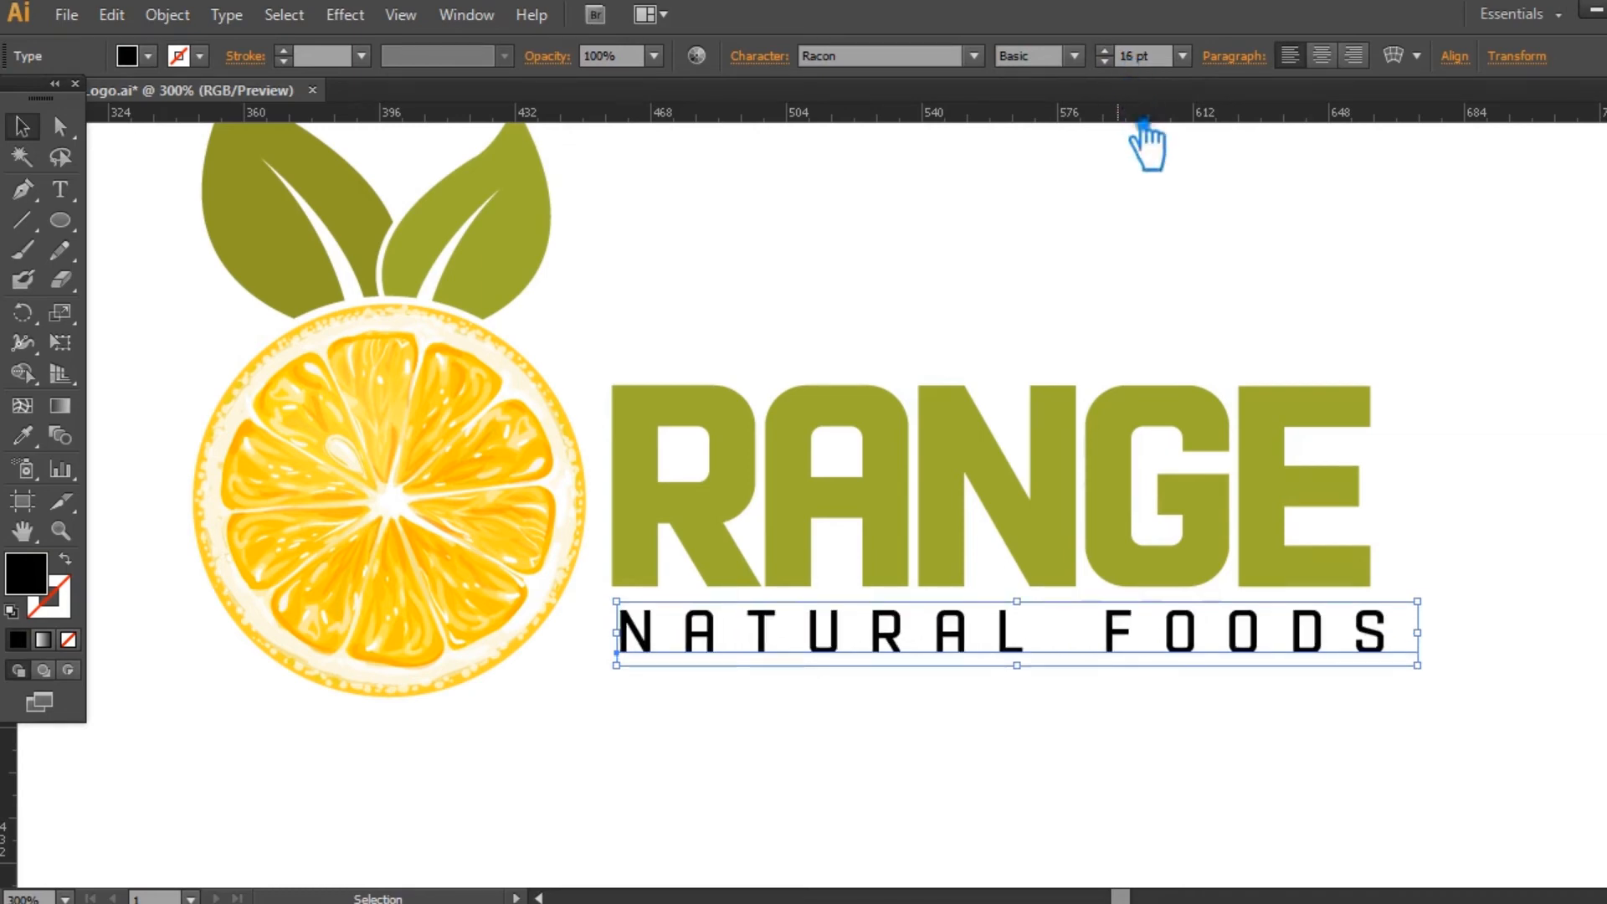
left_click(917, 732)
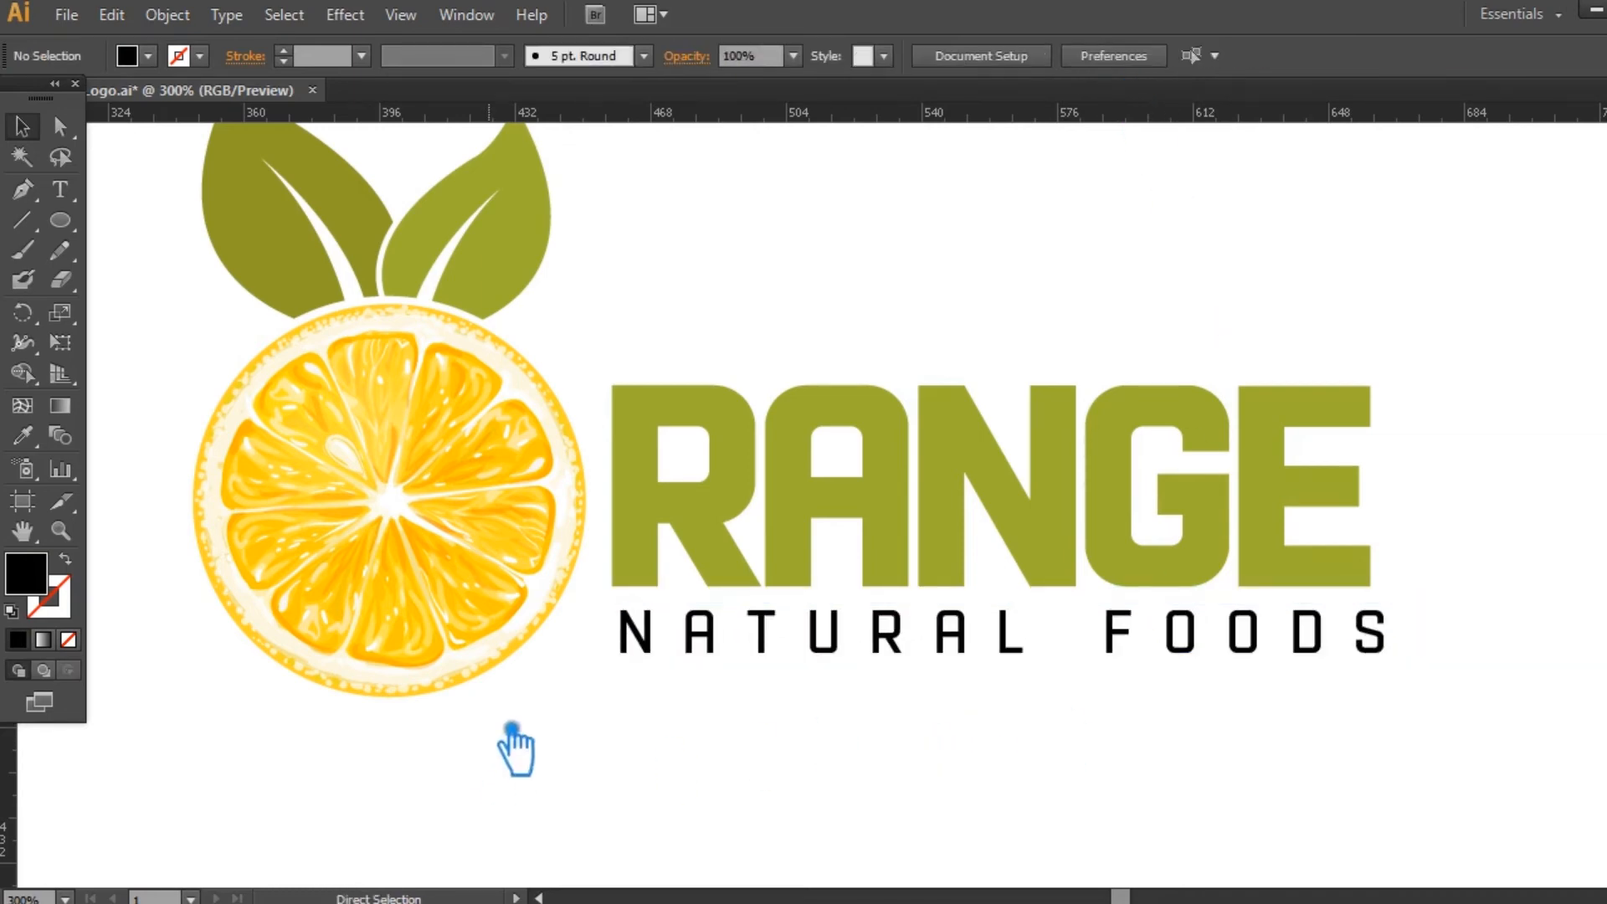
- Place a vertical guide along the left edge of the R in RANGE, redoing the first placement
left_click_drag(31, 777, 634, 661)
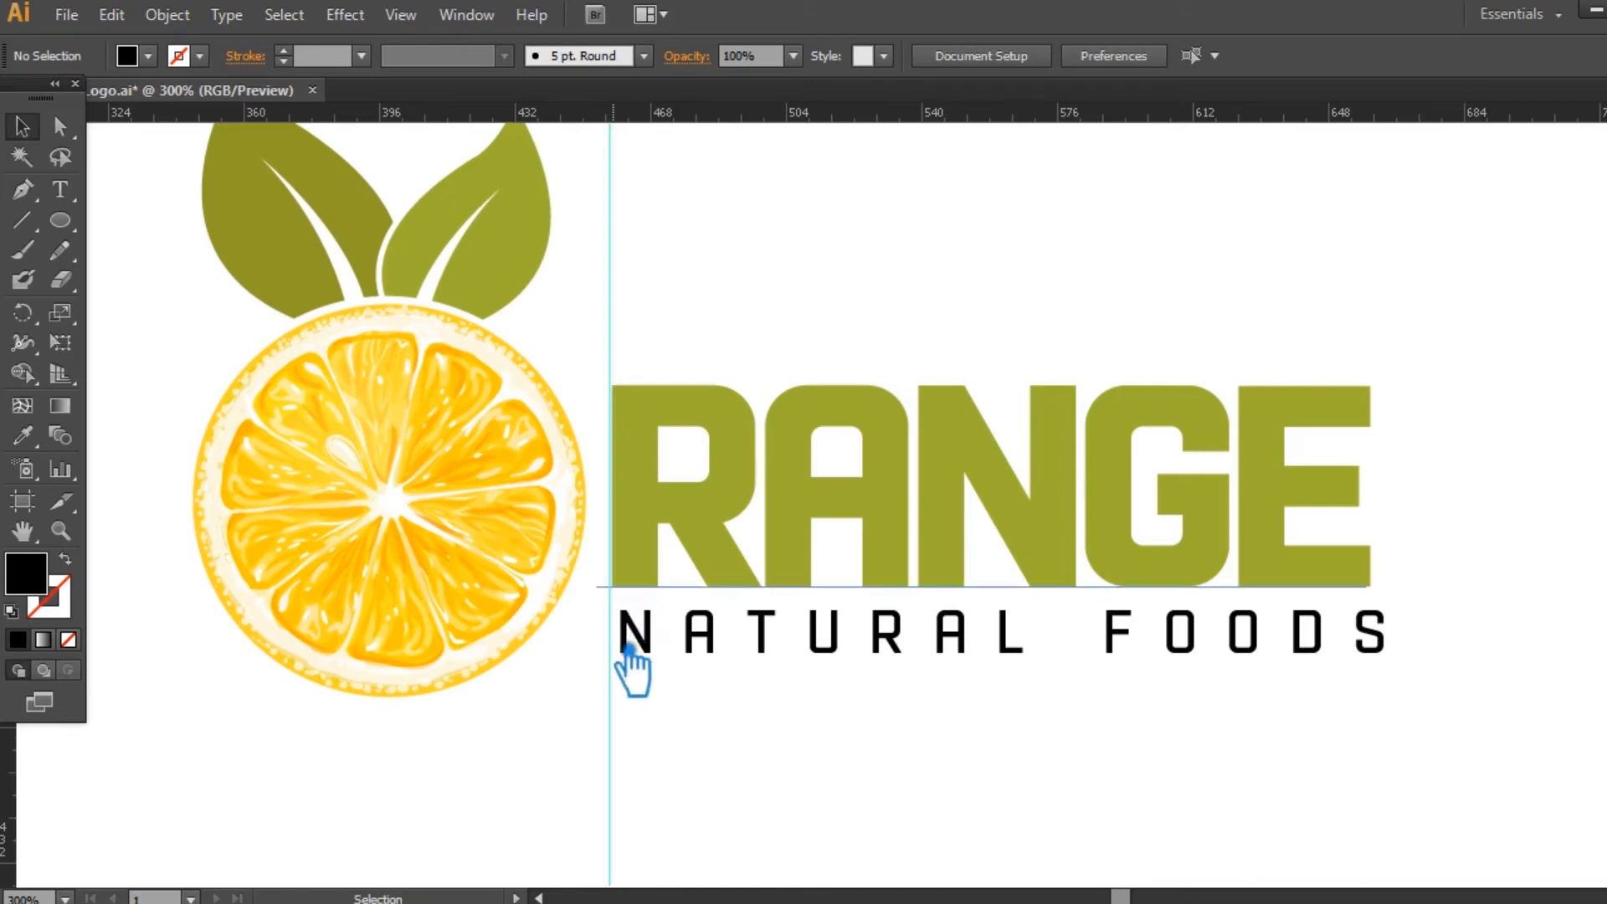
key("ctrl+z")
left_click_drag(29, 763, 638, 596)
- Shift the NATURAL FOODS line left so its first letter lines up with the vertical guide at the R
left_click_drag(693, 663, 689, 663)
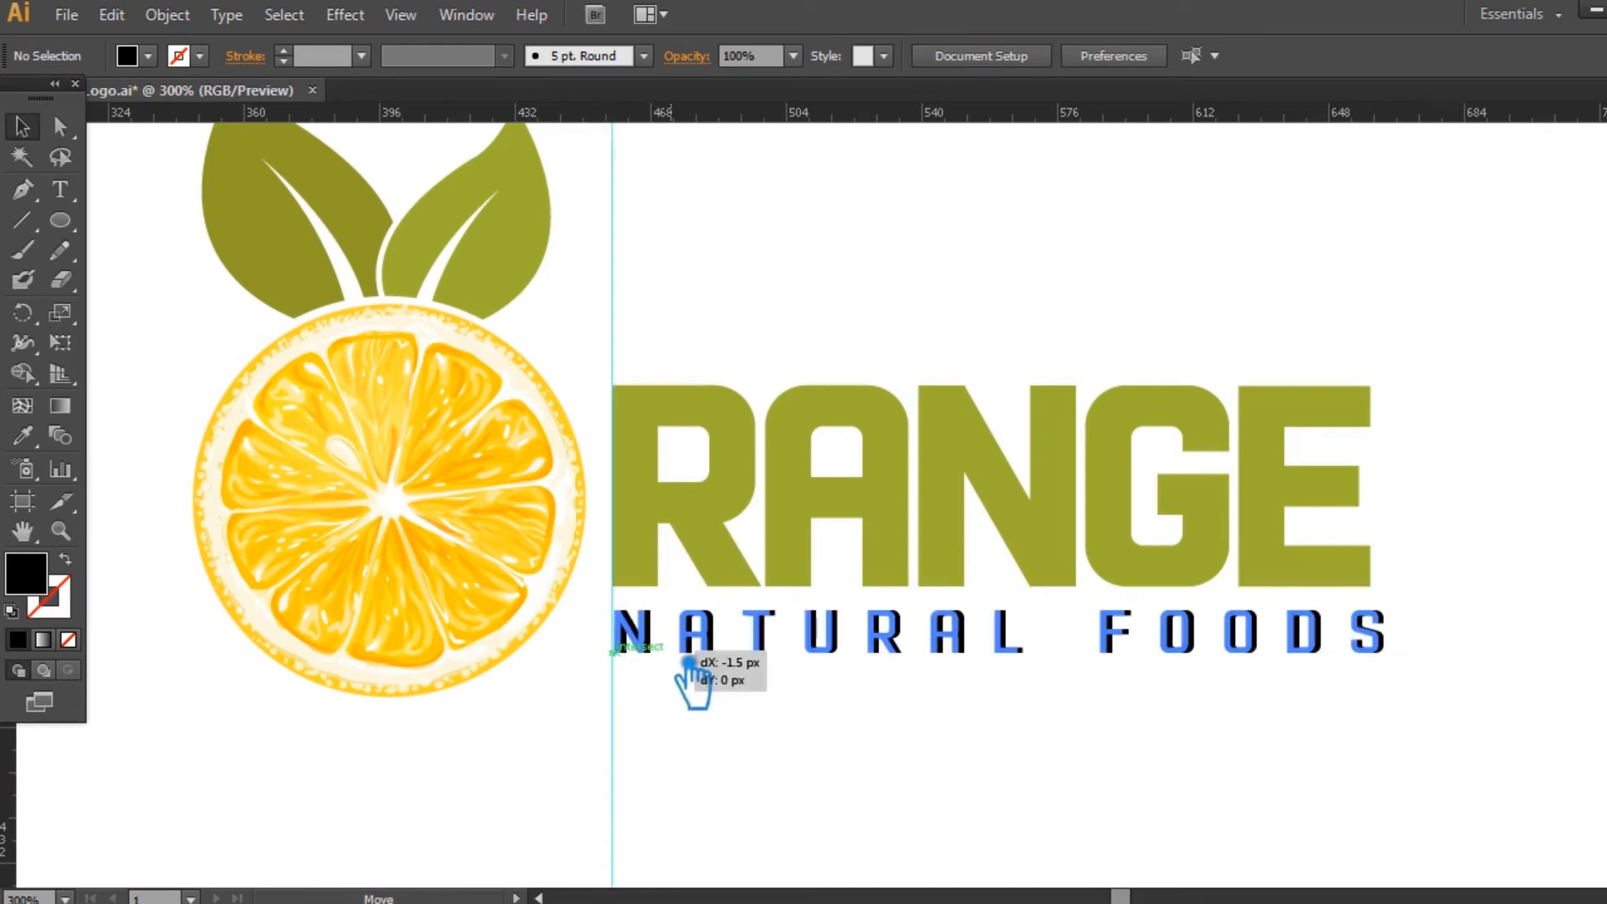
left_click_drag(687, 663, 700, 674)
left_click(808, 730)
key("ctrl+plus")
key("ctrl+plus")
key("ctrl+plus")
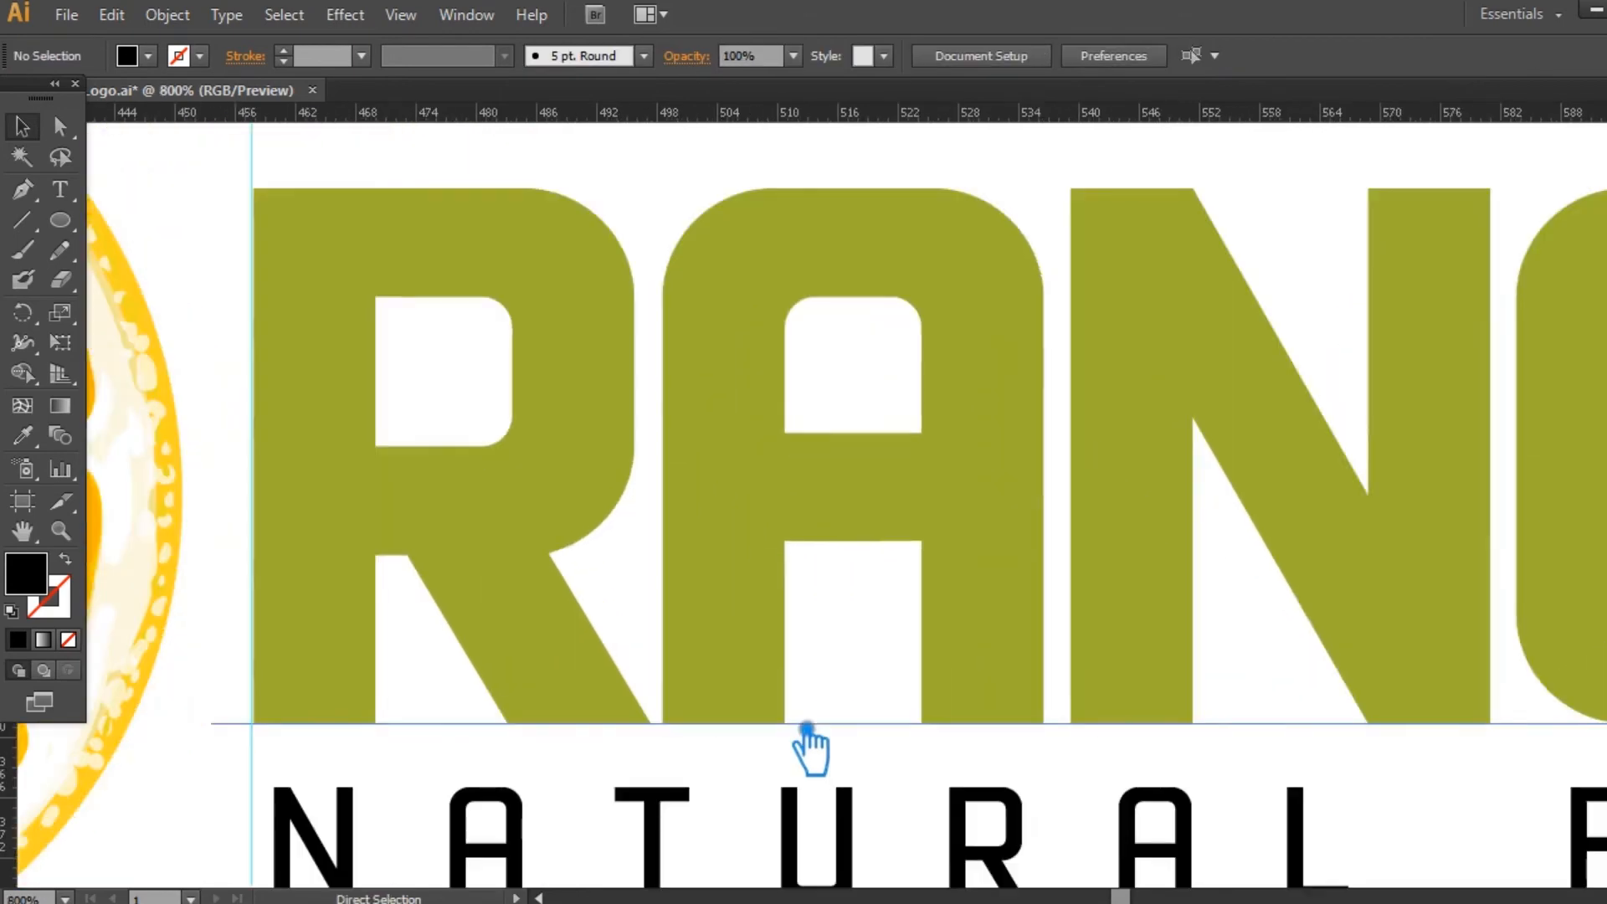
left_click_drag(667, 764, 829, 278)
left_click_drag(540, 437, 522, 437)
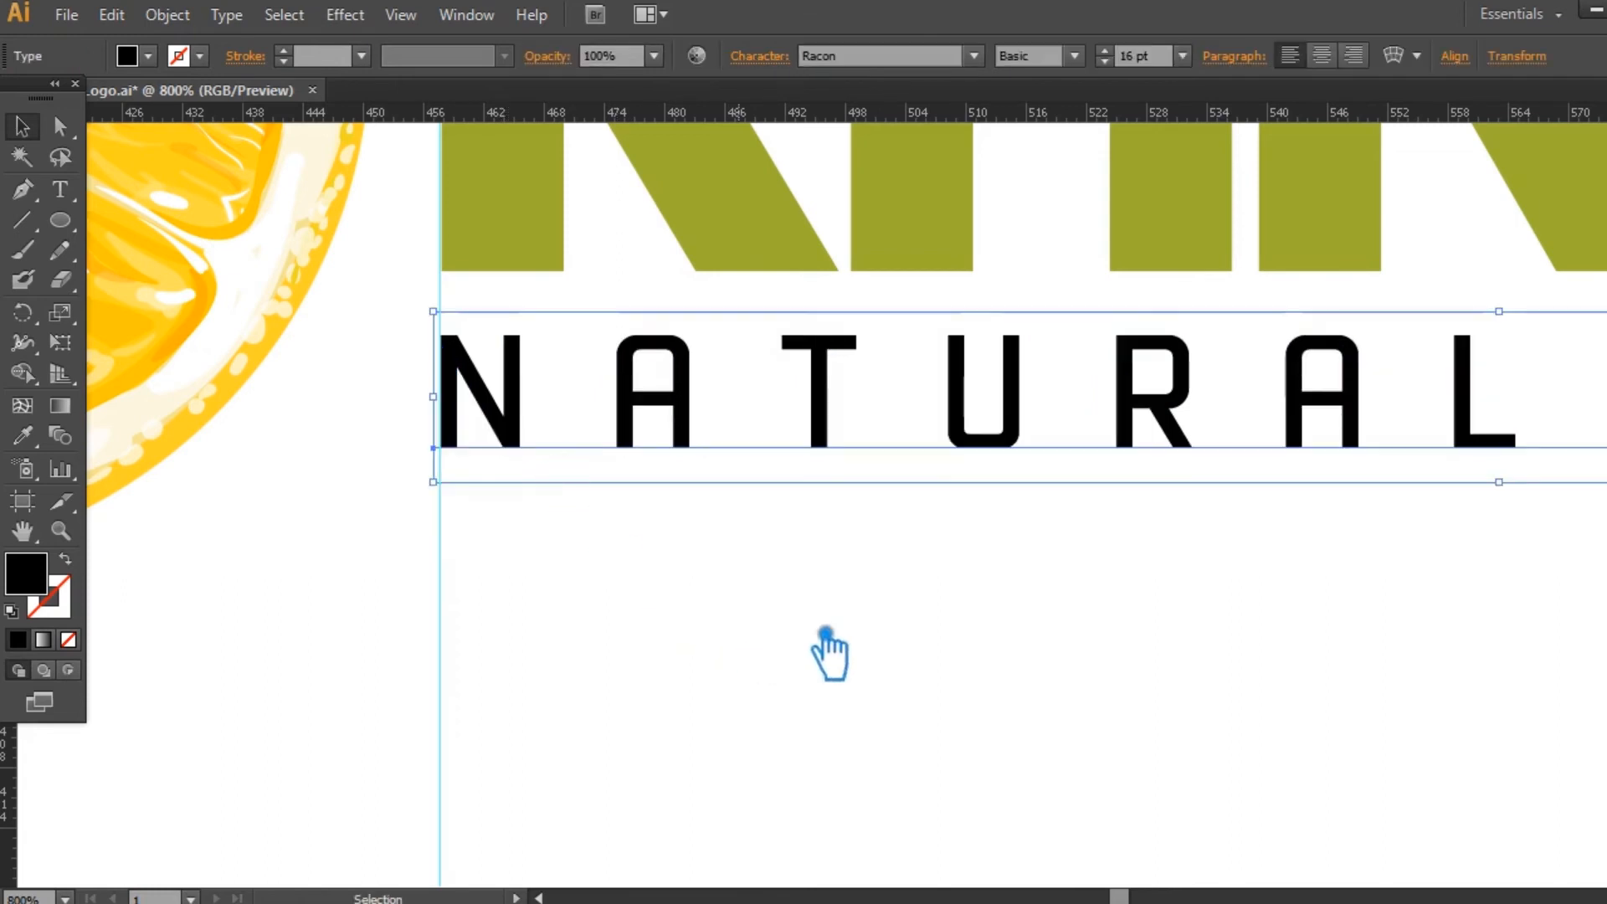
- Place a second vertical guide at the right edge of the E and scale NATURAL FOODS down slightly to match it
left_click_drag(974, 628, 545, 689)
left_click_drag(1141, 608, 600, 729)
left_click_drag(1094, 679, 788, 700)
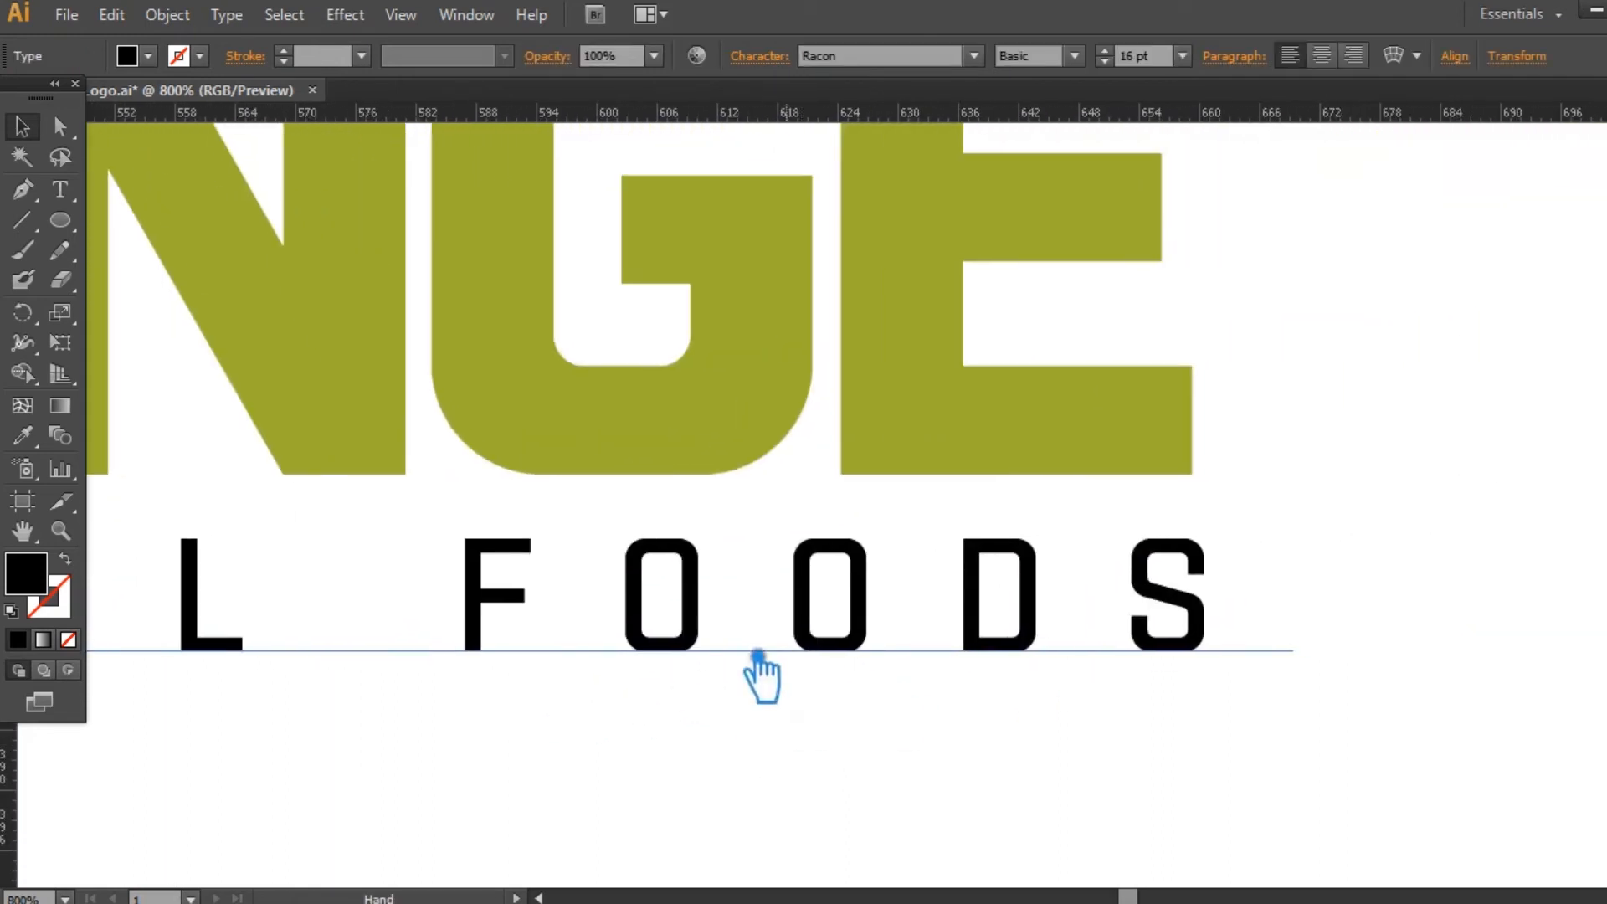
left_click_drag(17, 771, 1219, 437)
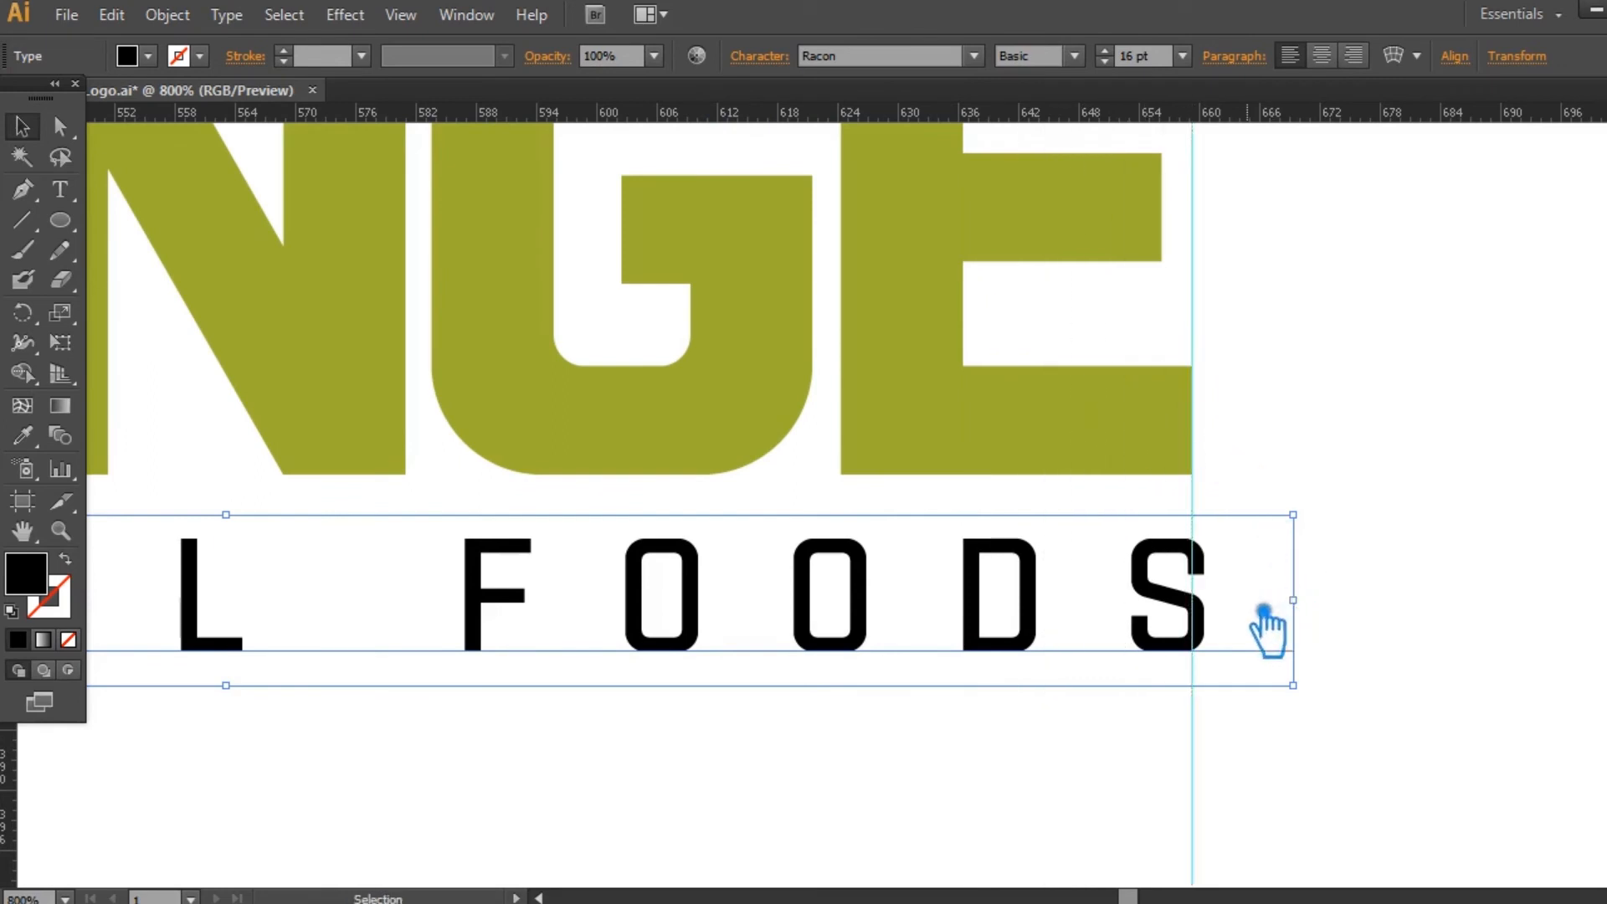
left_click_drag(1320, 529, 1314, 536)
left_click(1333, 484)
- Move the NATURAL FOODS line down slightly to widen the gap below RANGE
key("ctrl+minus")
key("ctrl+minus")
key("ctrl+minus")
key("ctrl+minus")
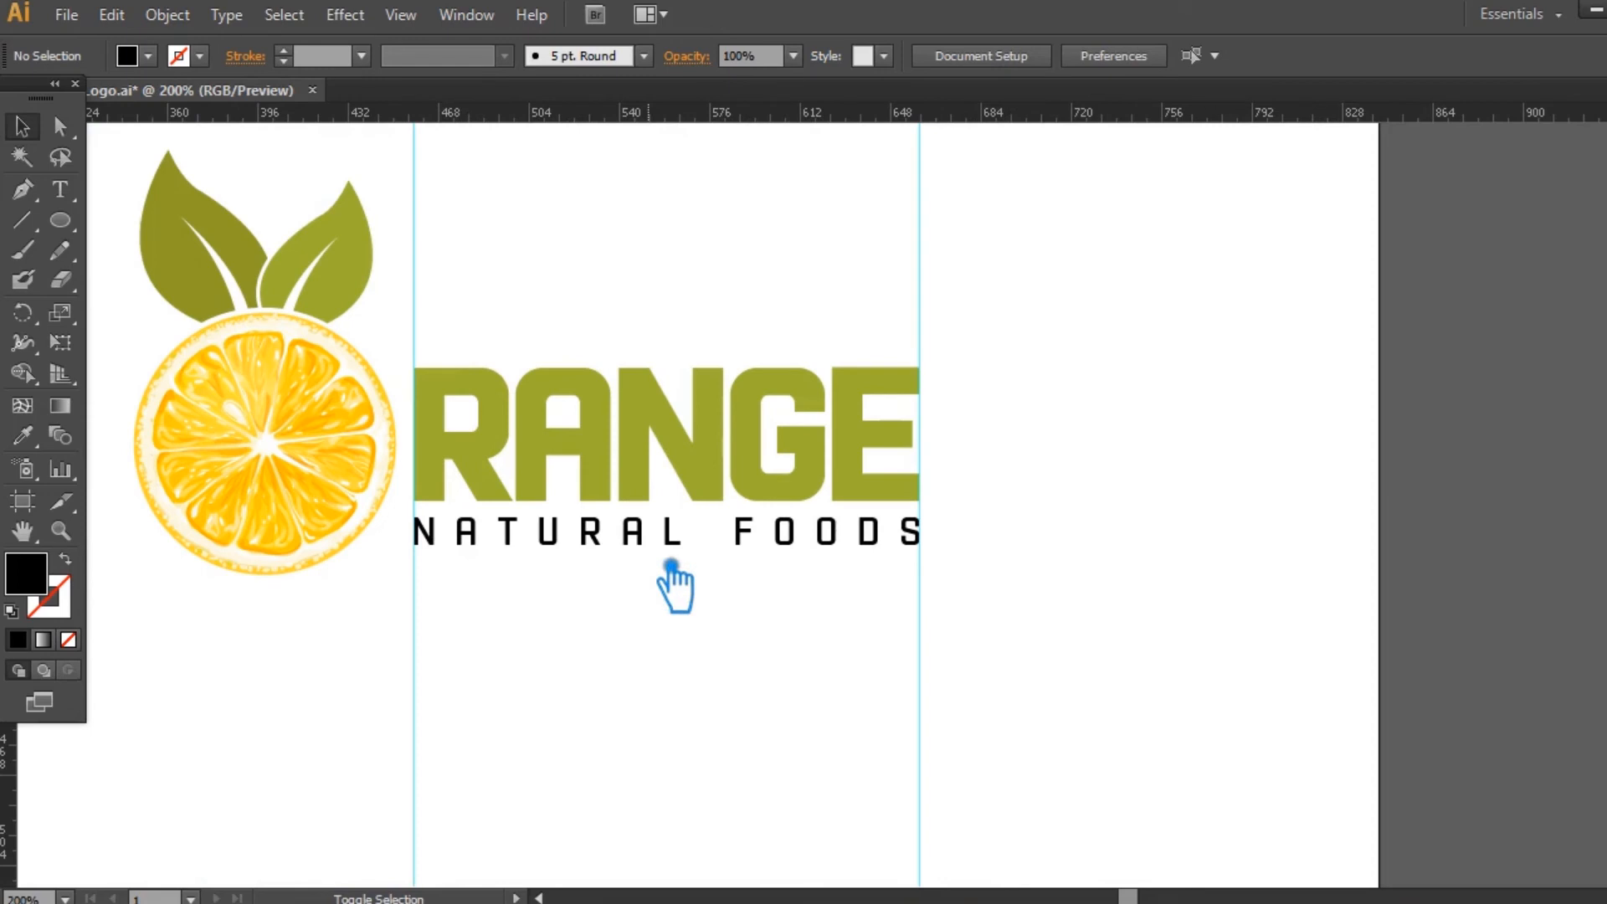
left_click_drag(669, 544, 670, 554)
left_click(1117, 531)
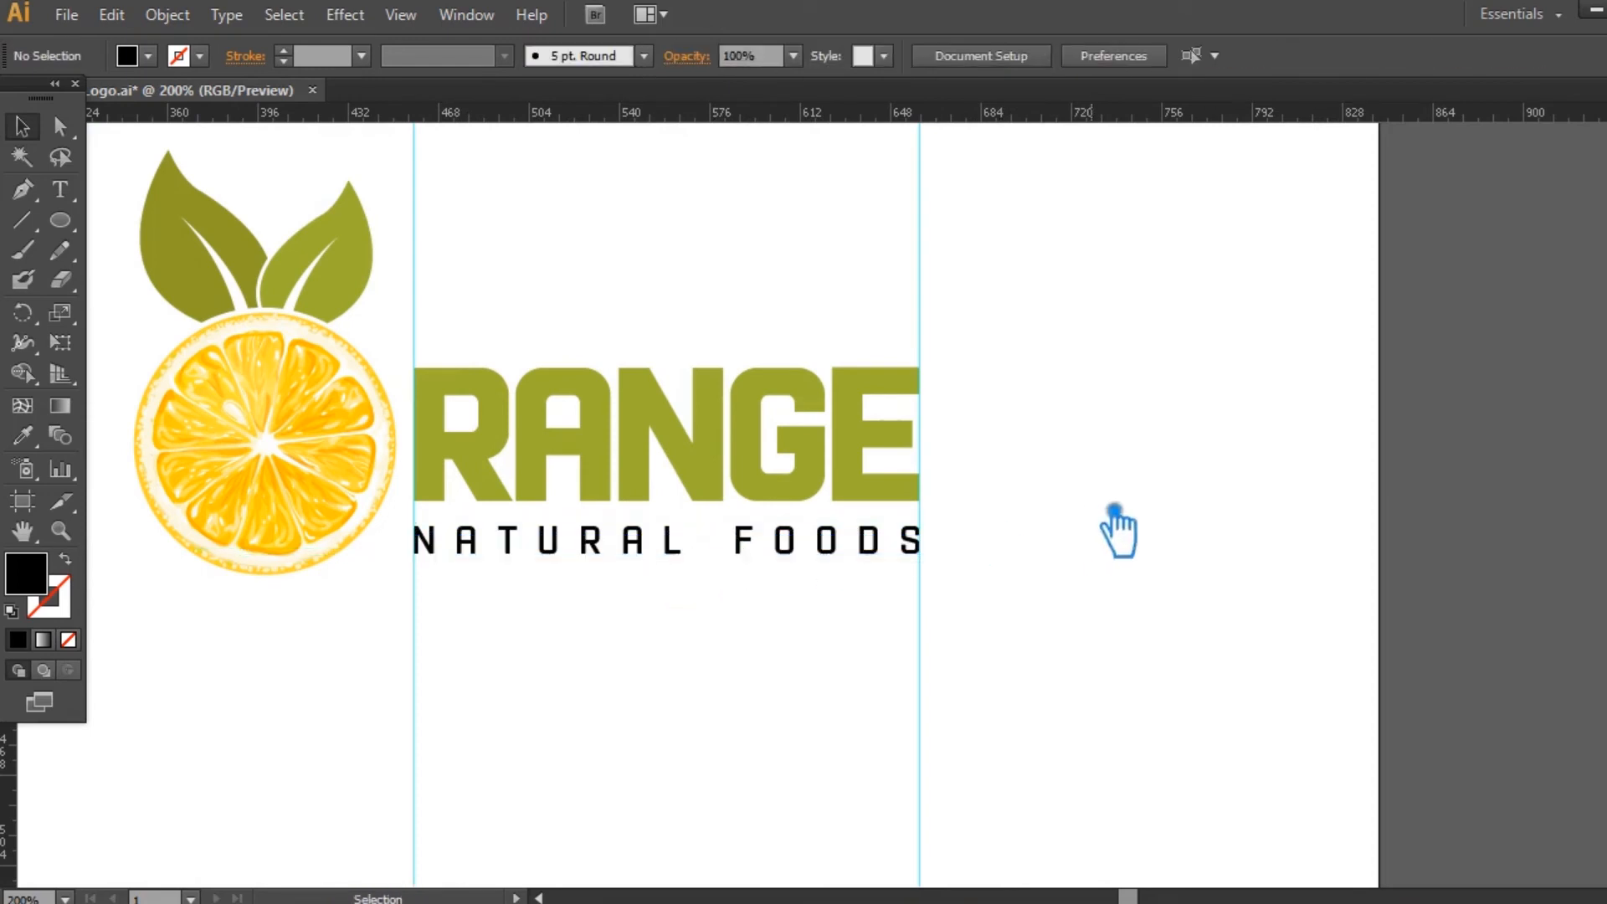
- Group the RANGE and NATURAL FOODS text lines together
left_click_drag(967, 646, 585, 354)
key("a")
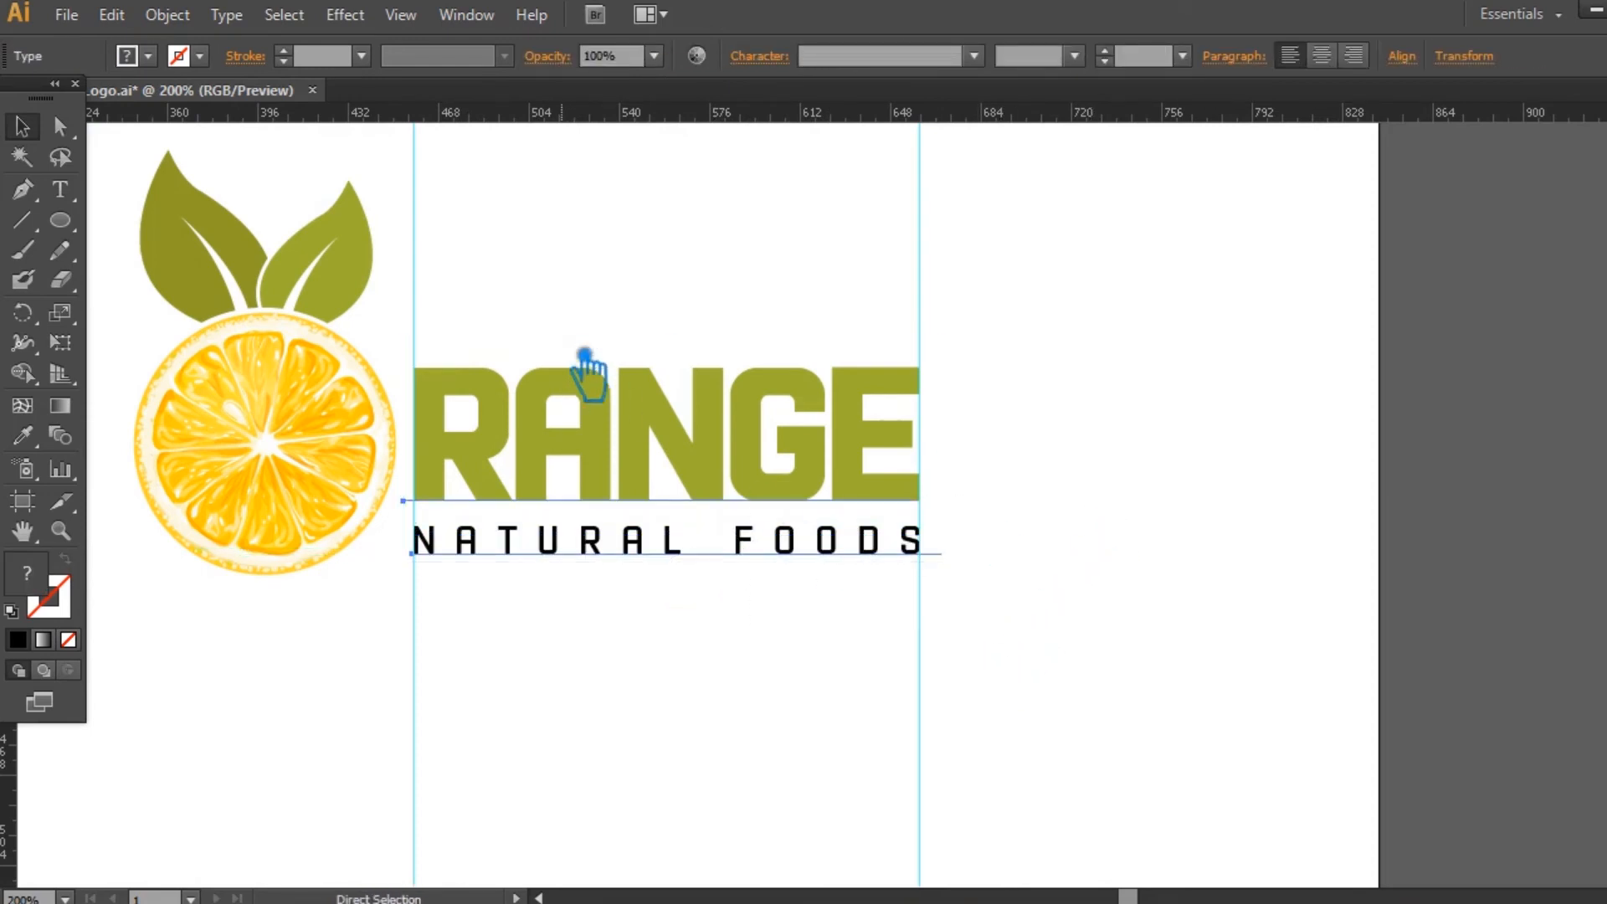
key("v")
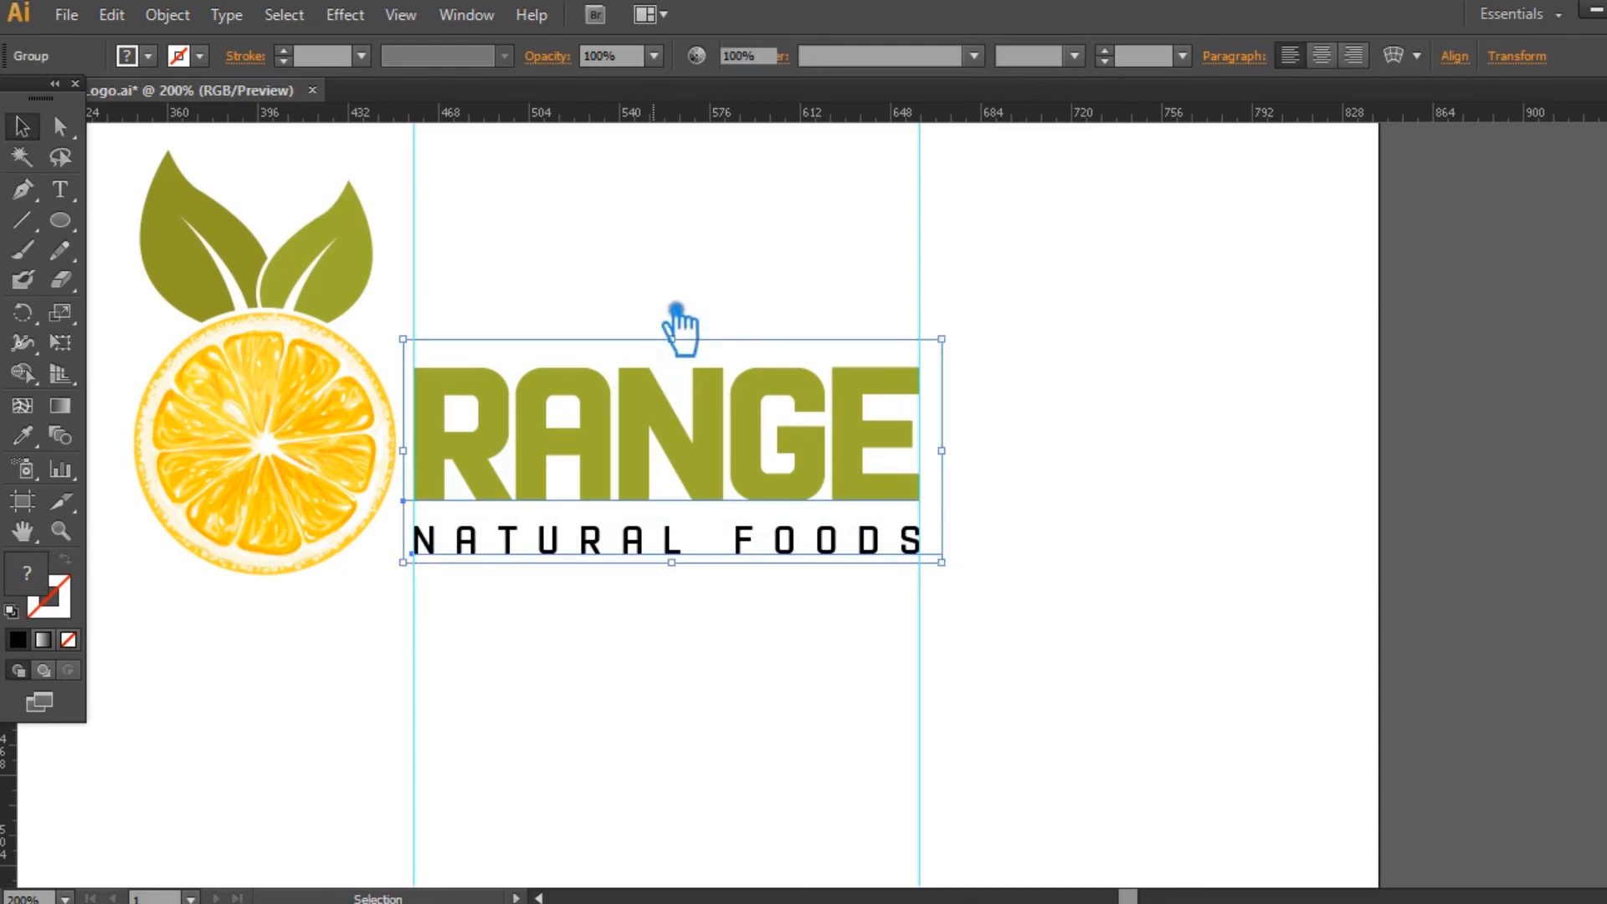
left_click(691, 303)
key("space")
left_click_drag(783, 306, 1035, 311)
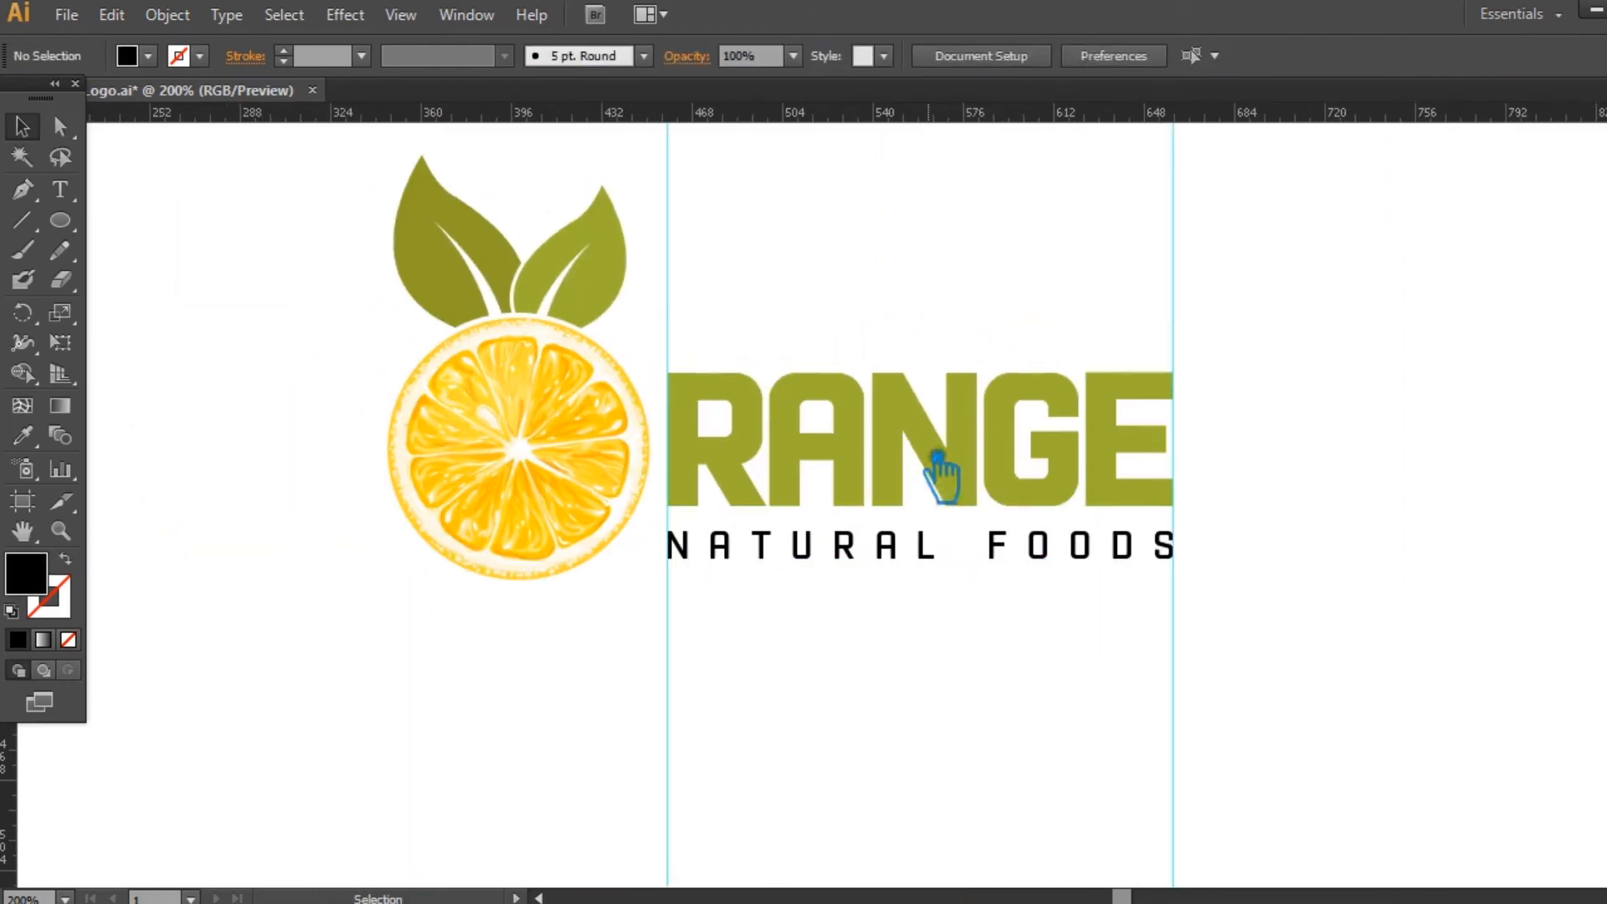
- Recolor only the NATURAL FOODS line within the group, trying dark grey 3A3A3A and settling on the lighter grey 5B5B5B
left_click(885, 569)
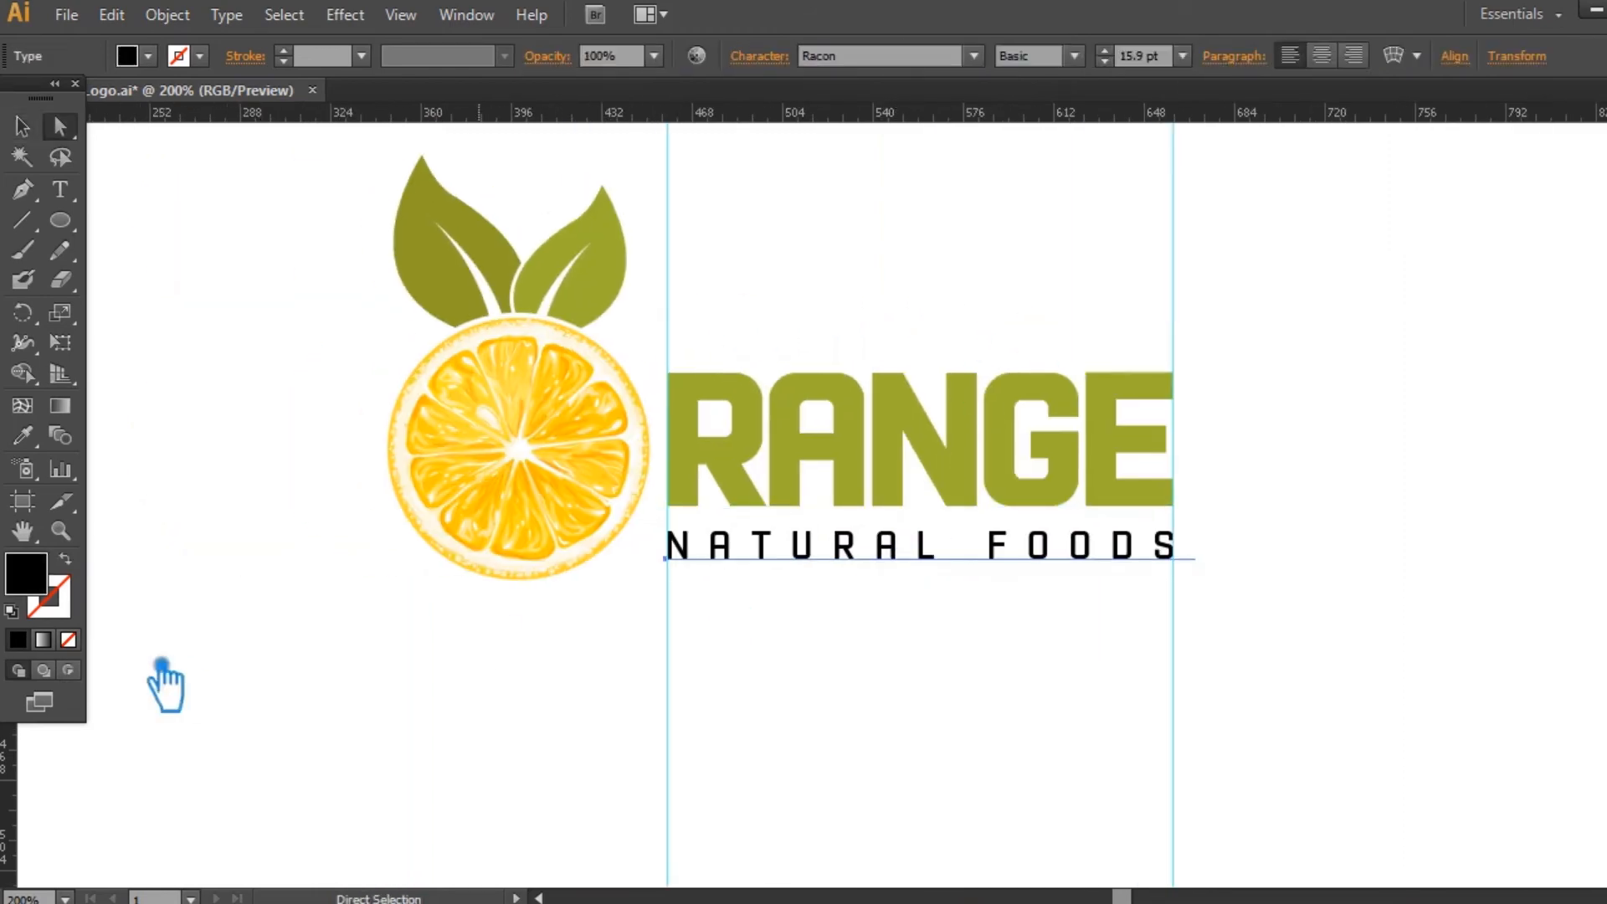
double_click(38, 582)
left_click_drag(900, 465, 879, 410)
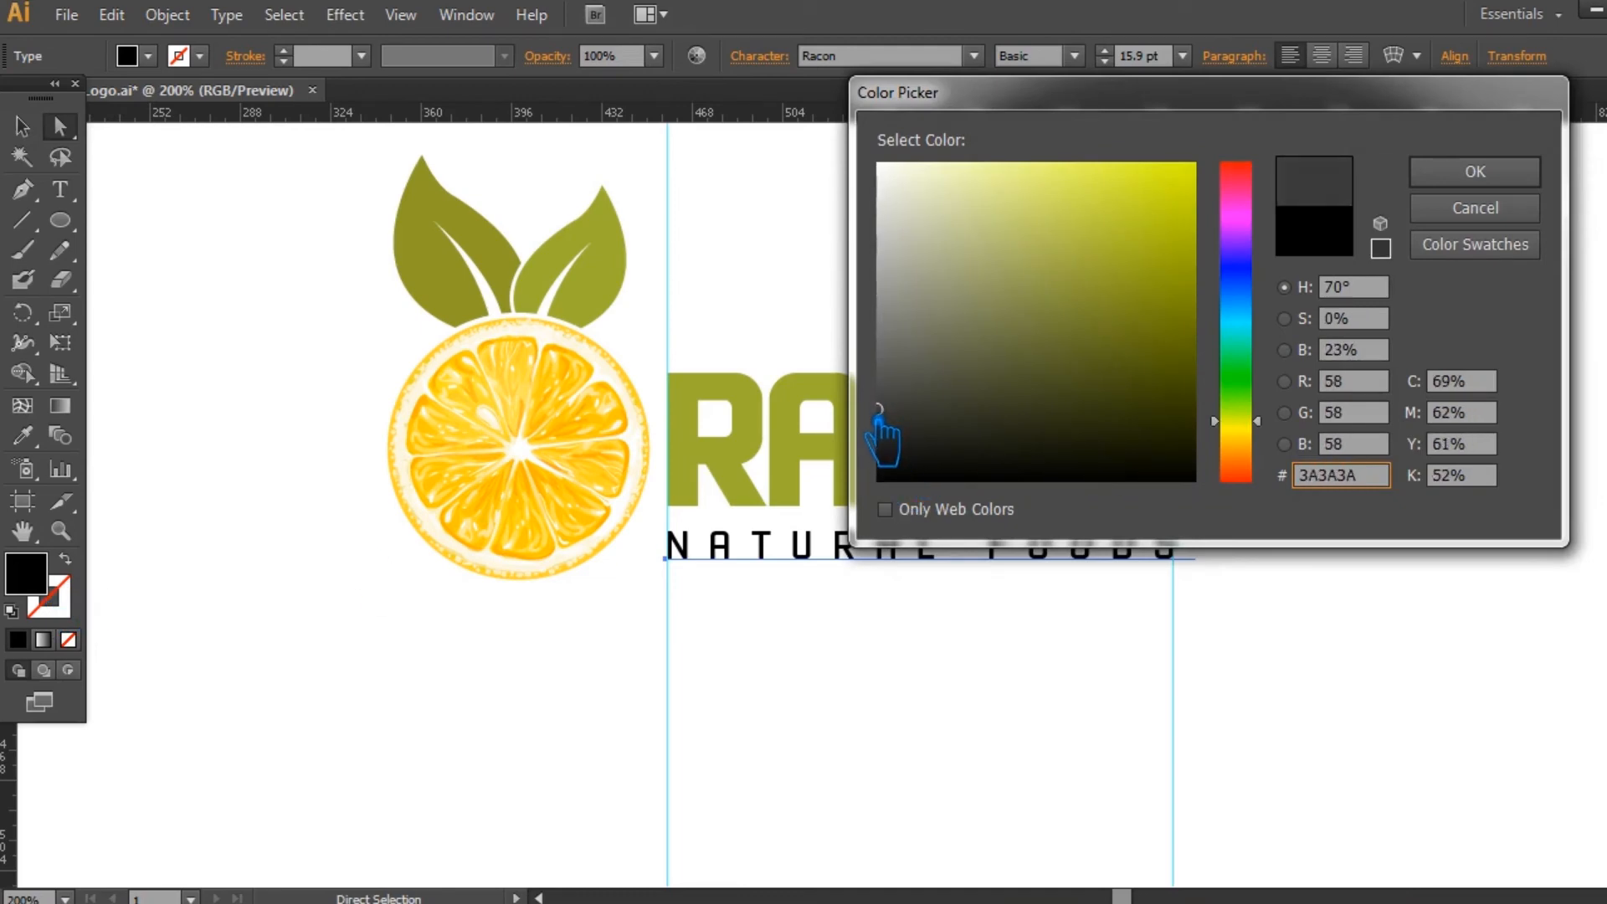
left_click(1473, 171)
double_click(33, 587)
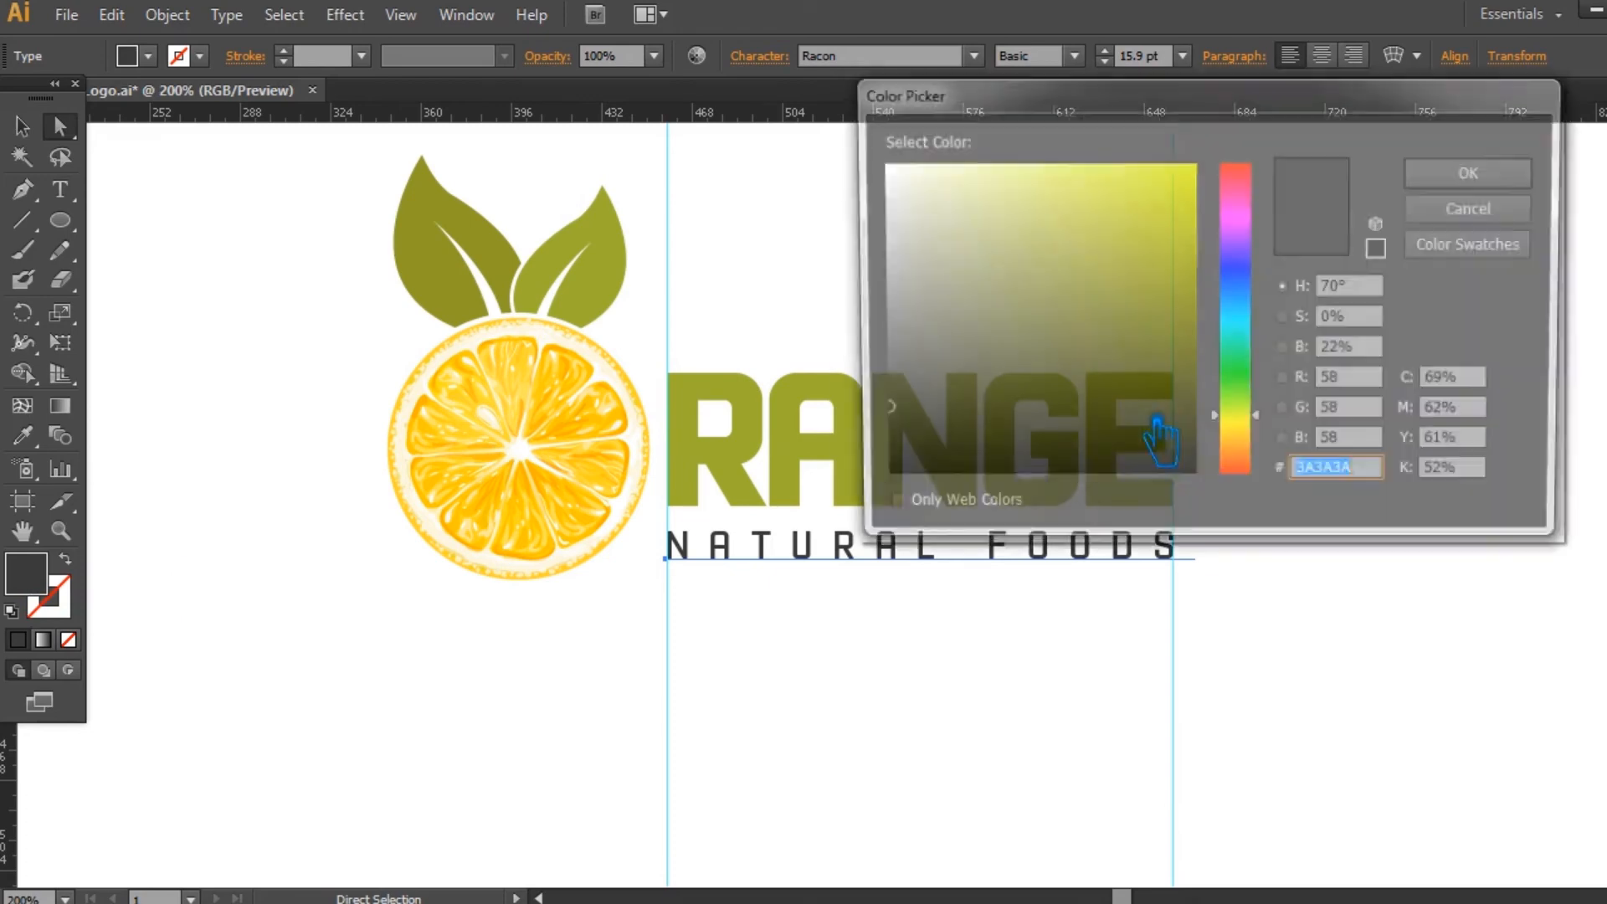
left_click(880, 368)
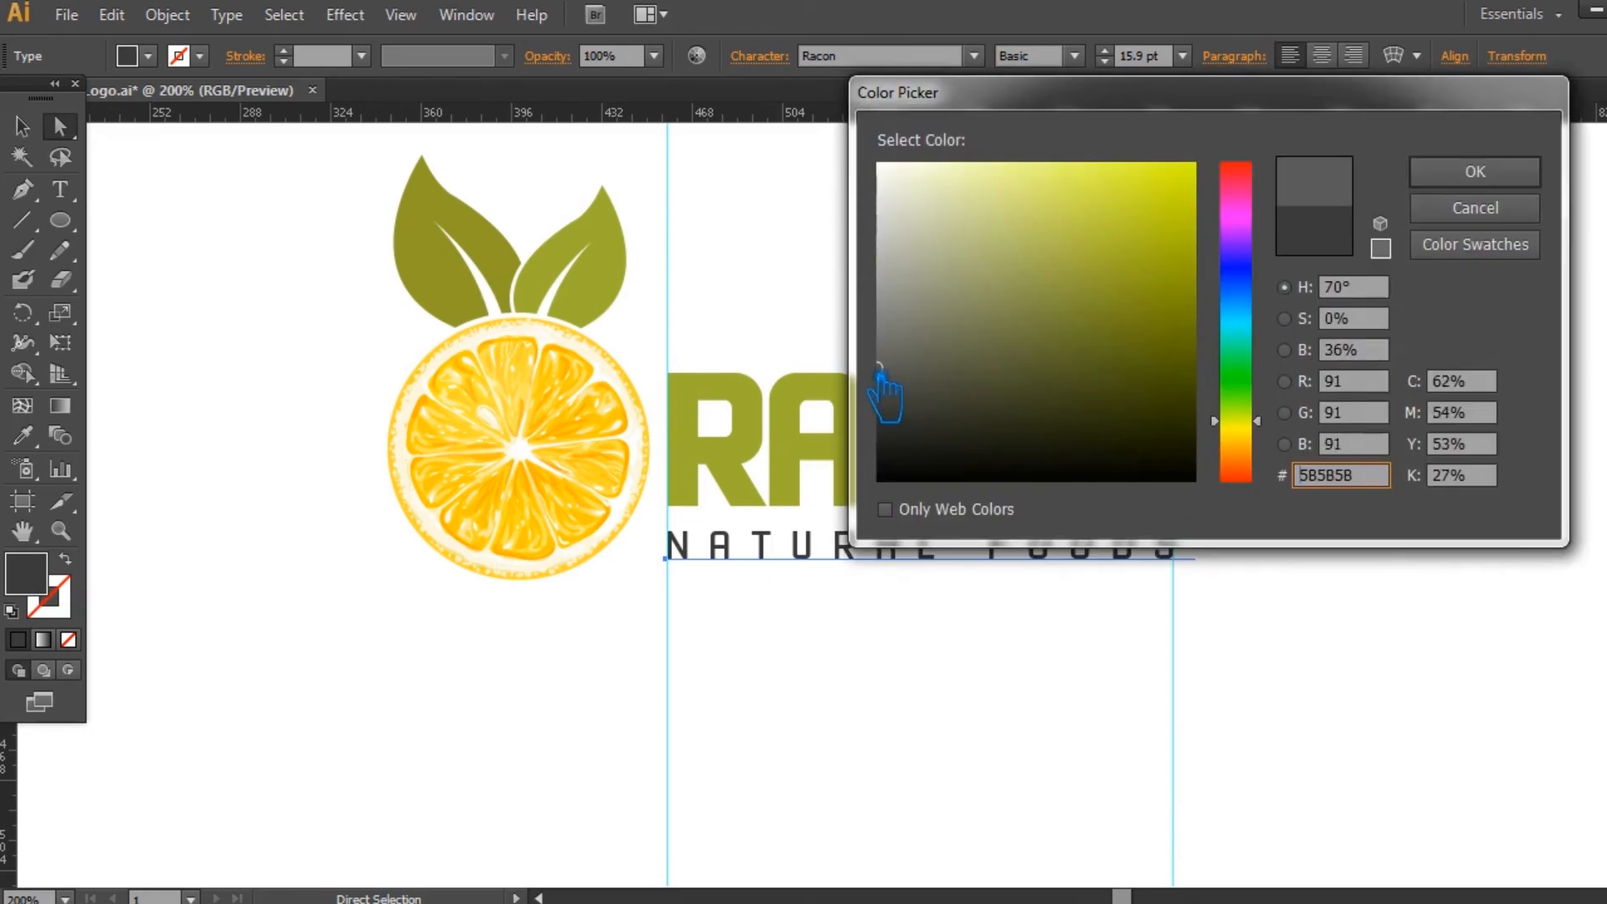
left_click(1494, 172)
left_click(22, 126)
left_click(324, 281)
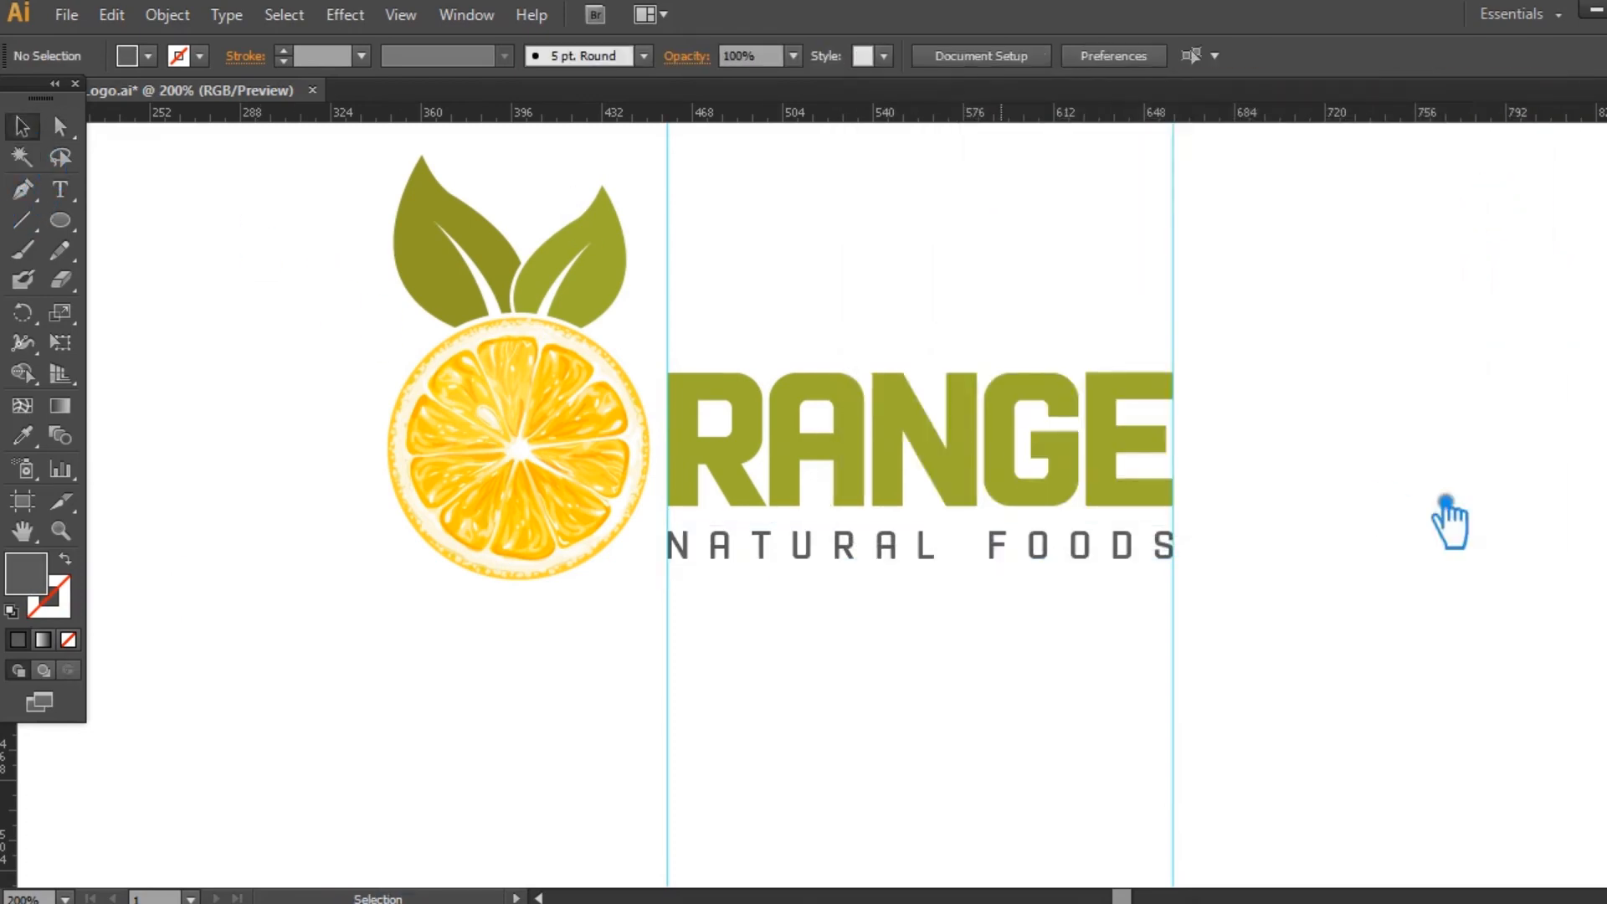
- Hide the guides and group the fruit and both text lines into one logo object
left_click_drag(1321, 538, 1330, 608)
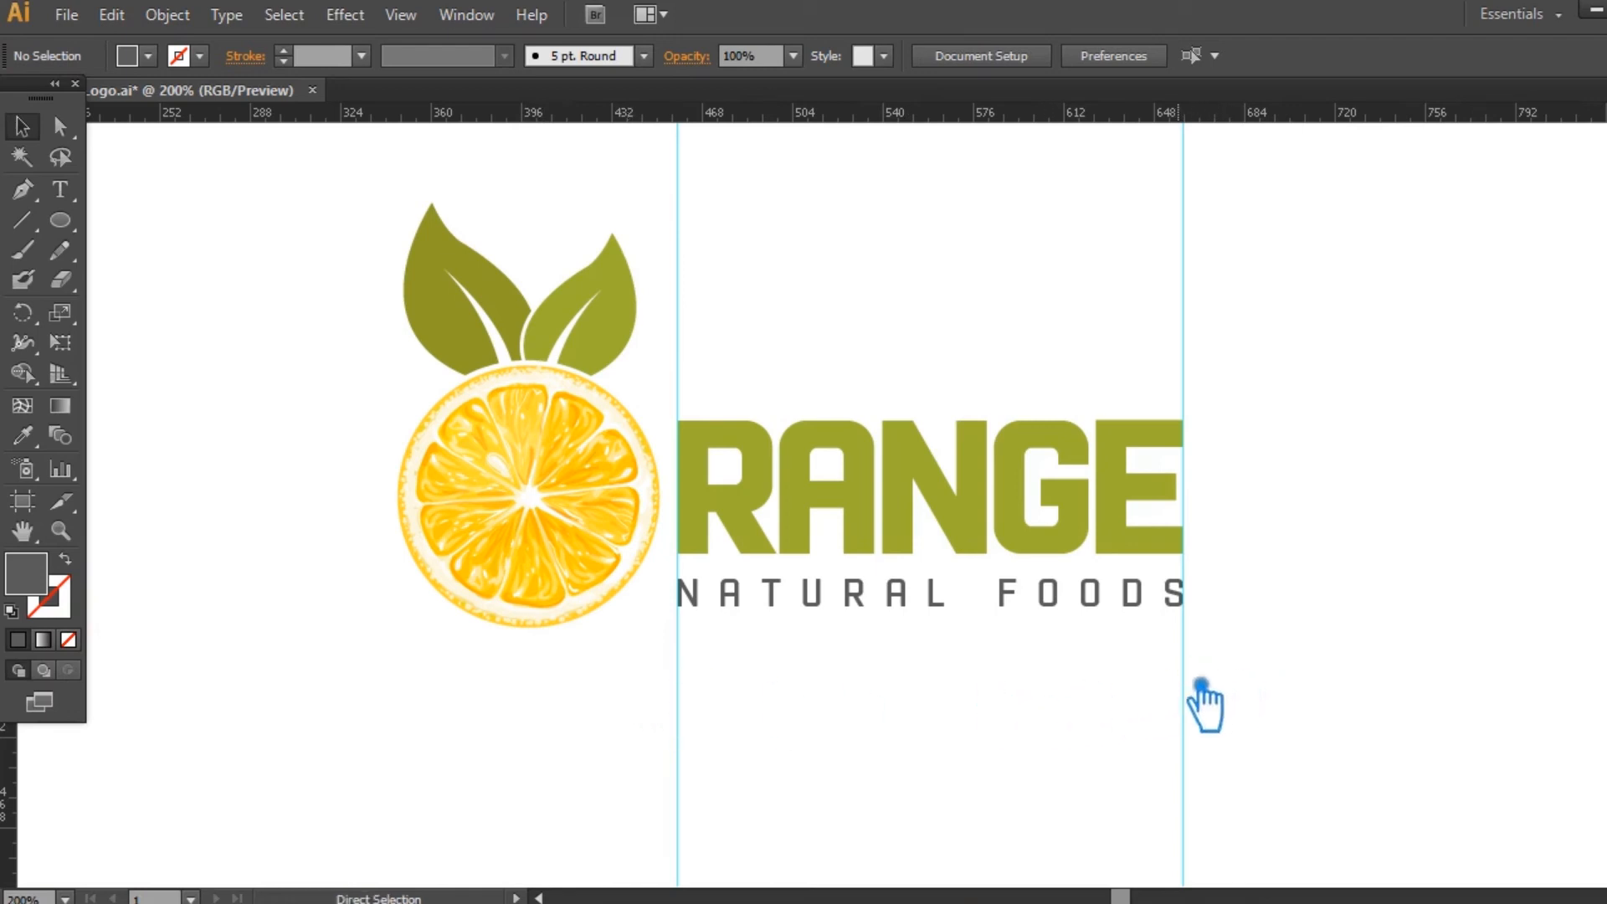
key("ctrl+semicolon")
left_click_drag(1290, 712, 308, 213)
left_click(307, 213)
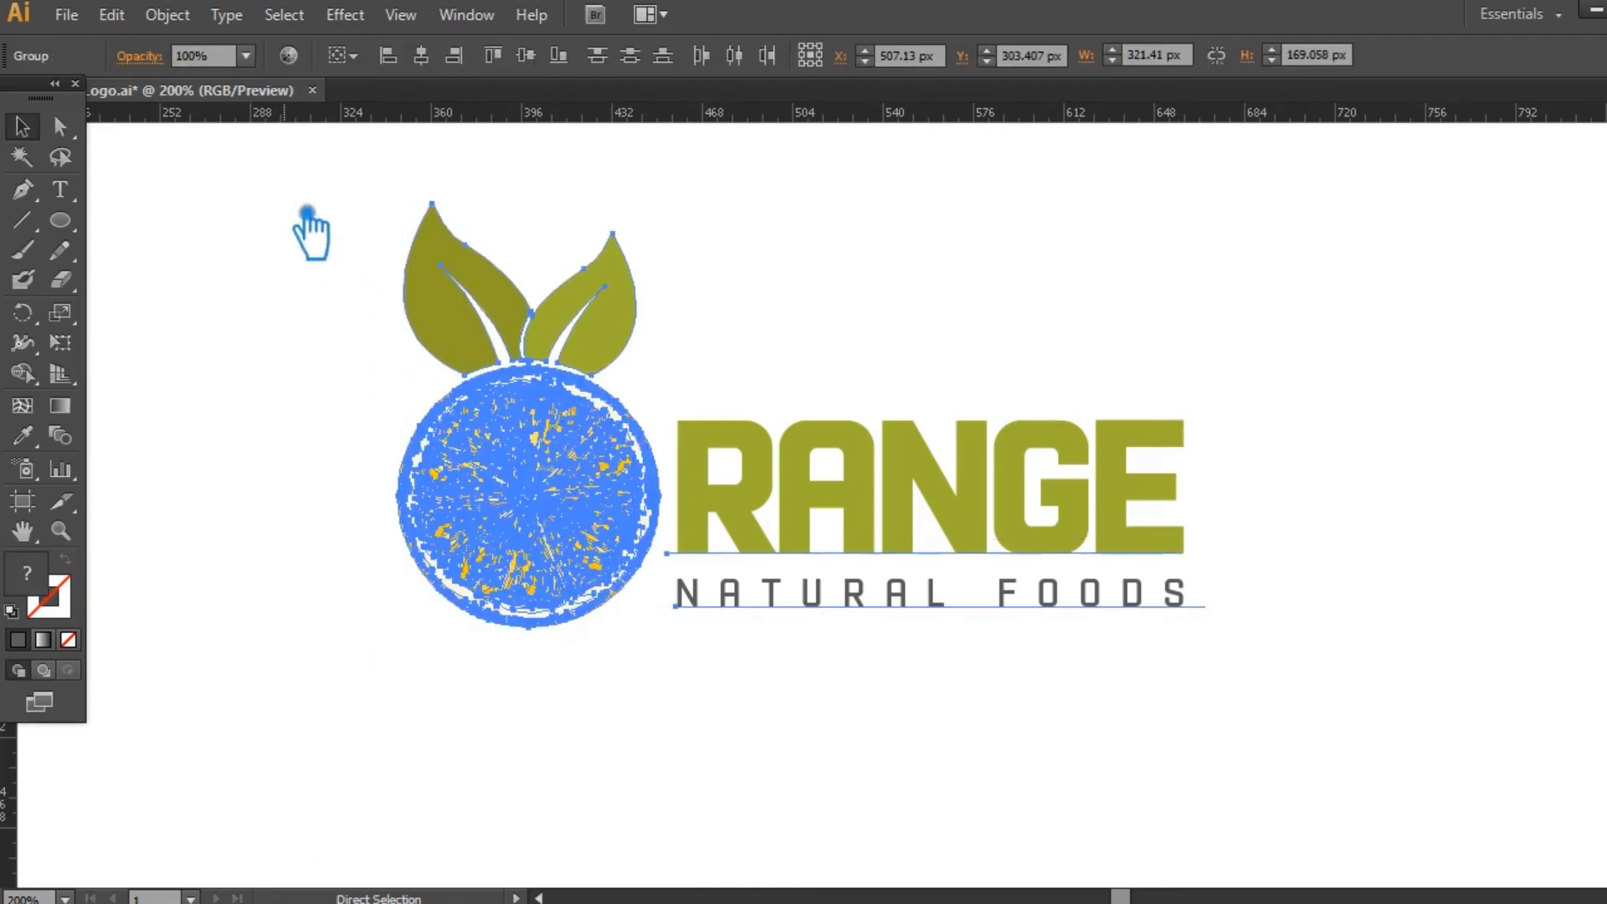
- Move the whole logo slightly down and to the right, deselect it and save the document
left_click_drag(638, 457, 679, 498)
left_click(369, 503)
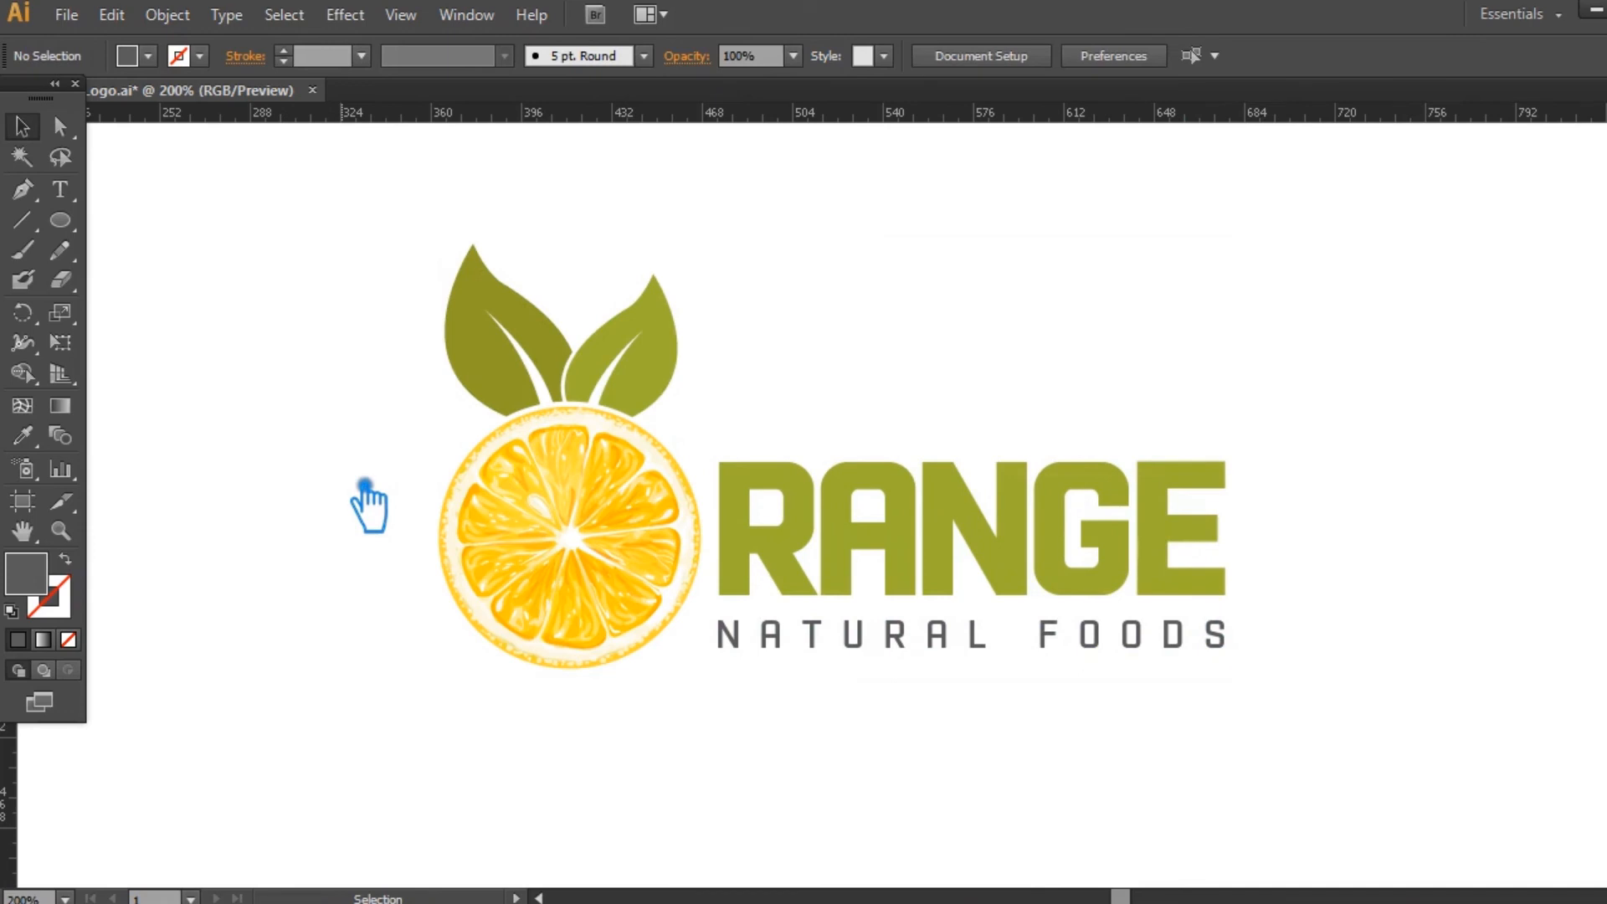
key("ctrl+s")
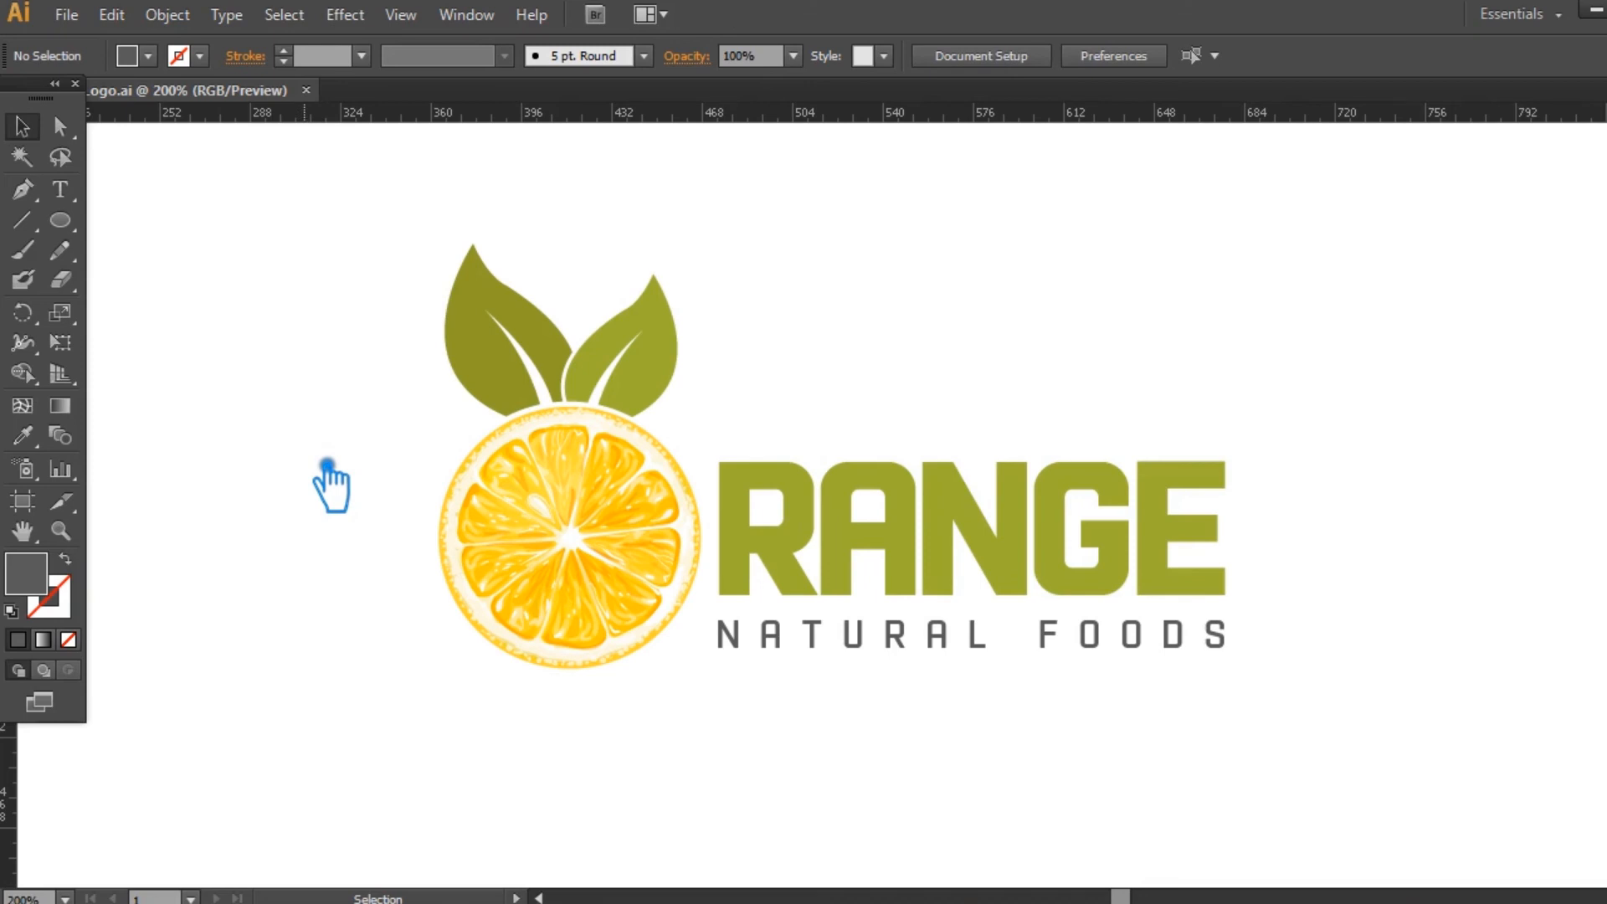
- Recolor only the RANGE text within the group to the brighter, more saturated green A5C423
left_click_drag(334, 556, 474, 527)
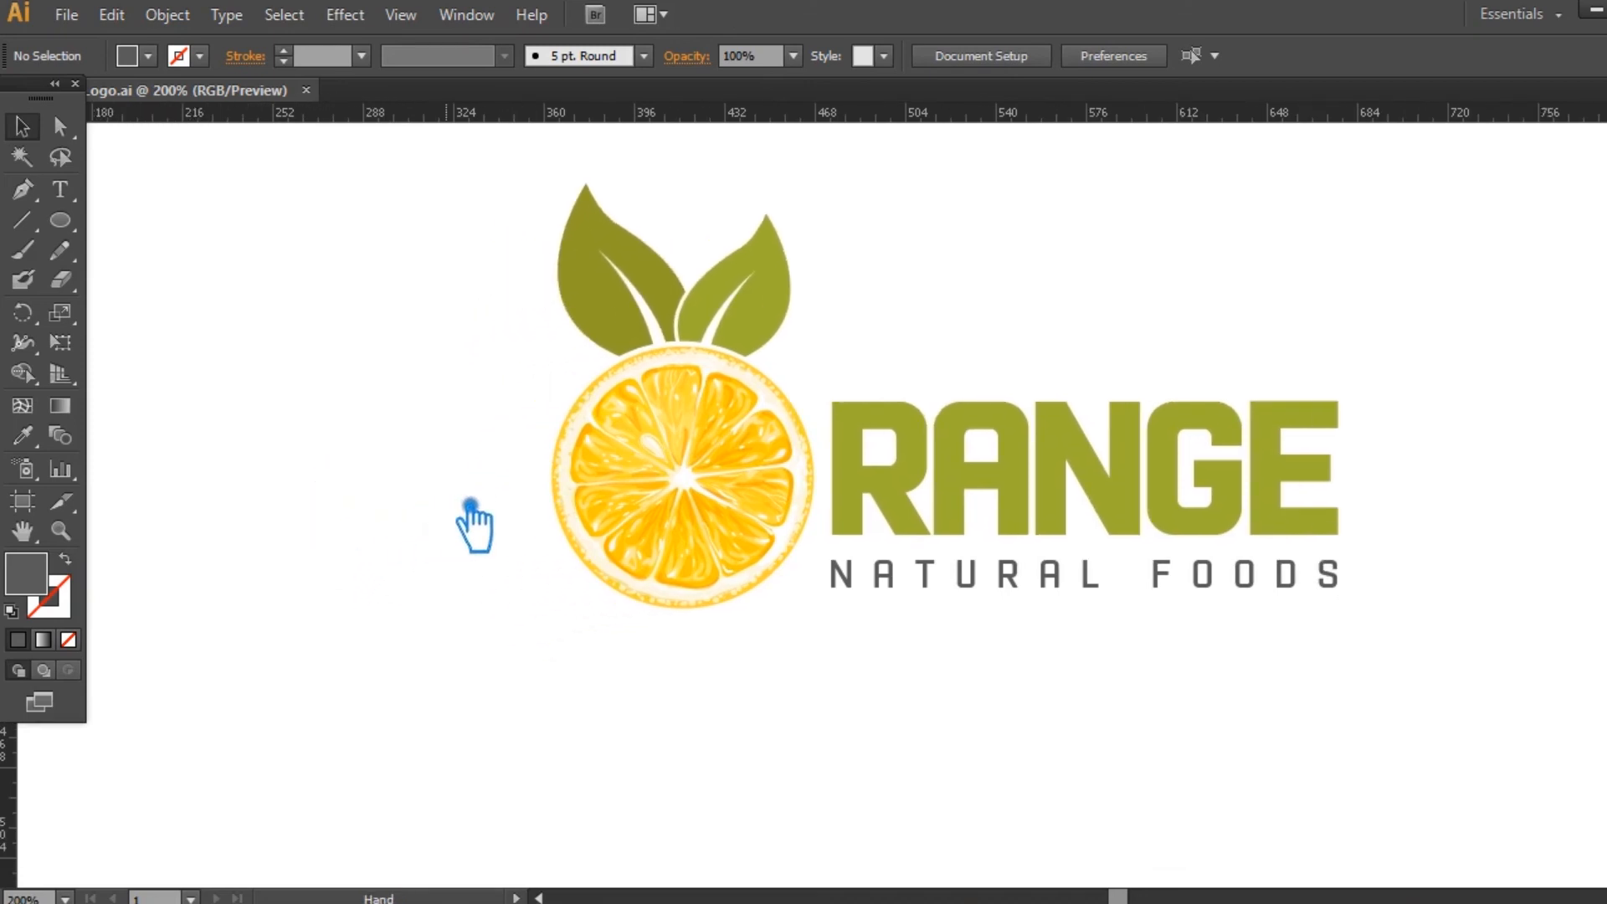
key("ctrl+minus")
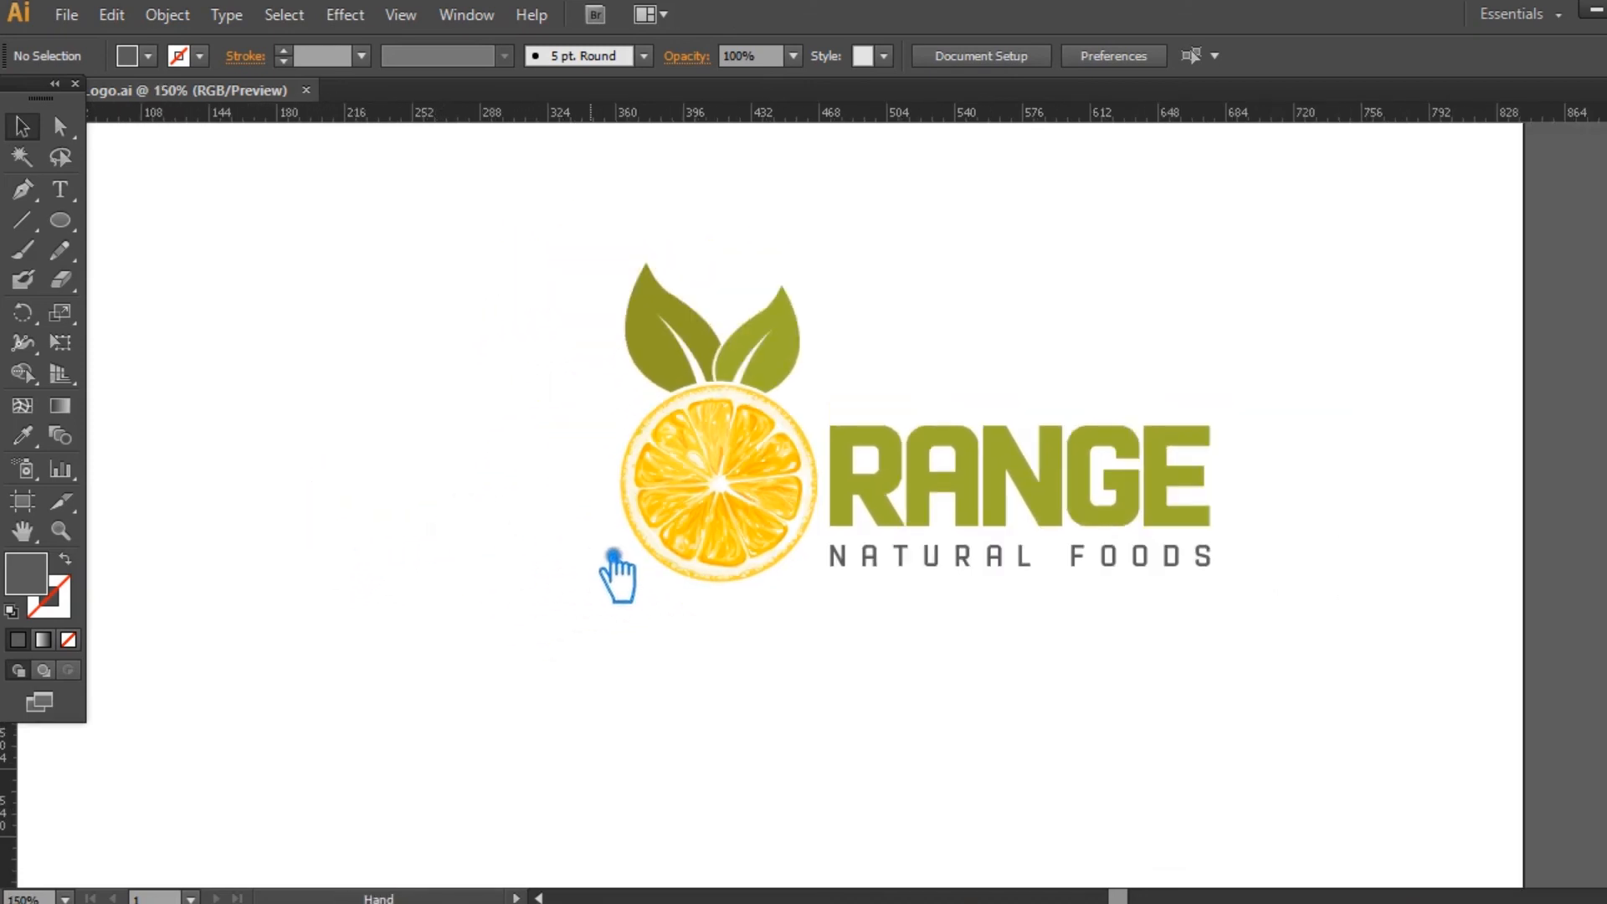
left_click(60, 533)
left_click_drag(539, 226, 1294, 693)
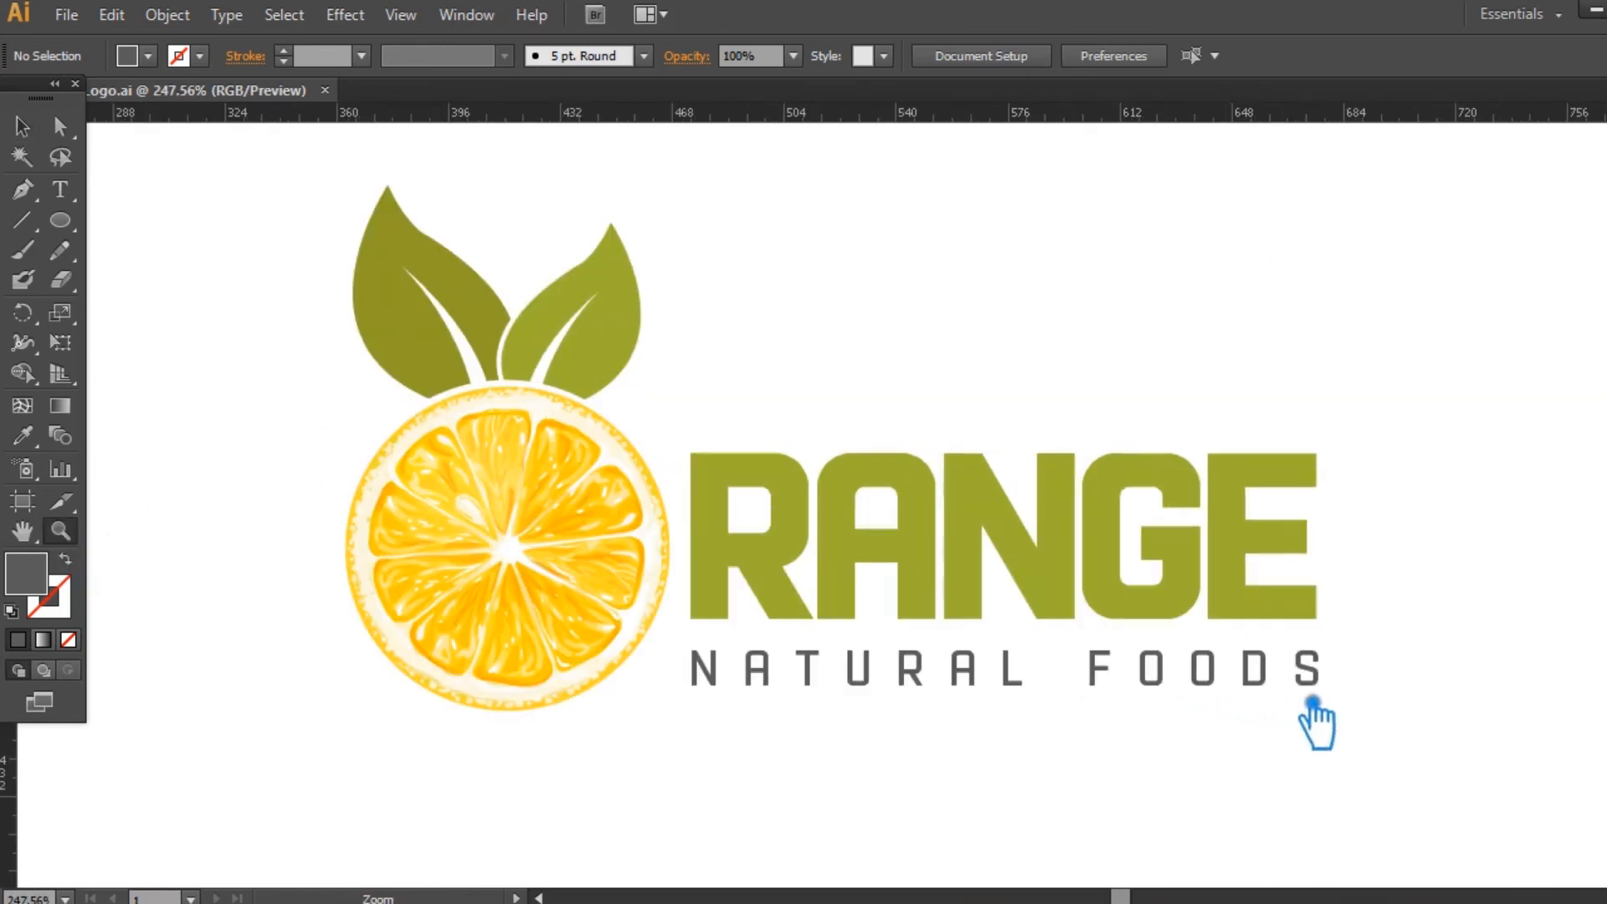
left_click(22, 125)
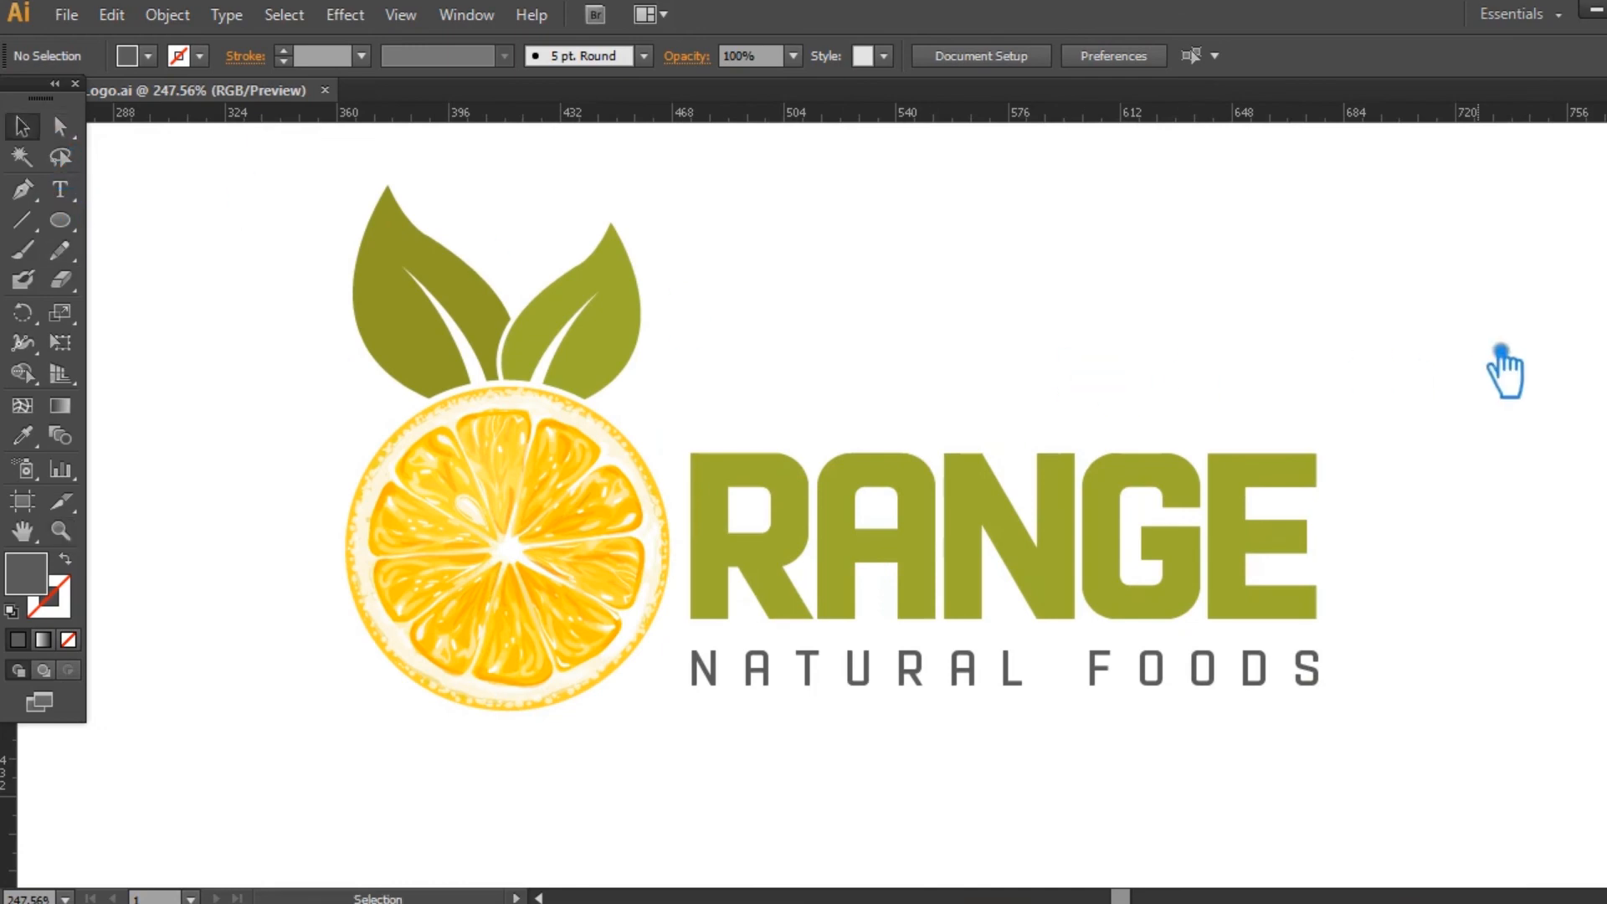
key("a")
left_click(978, 490)
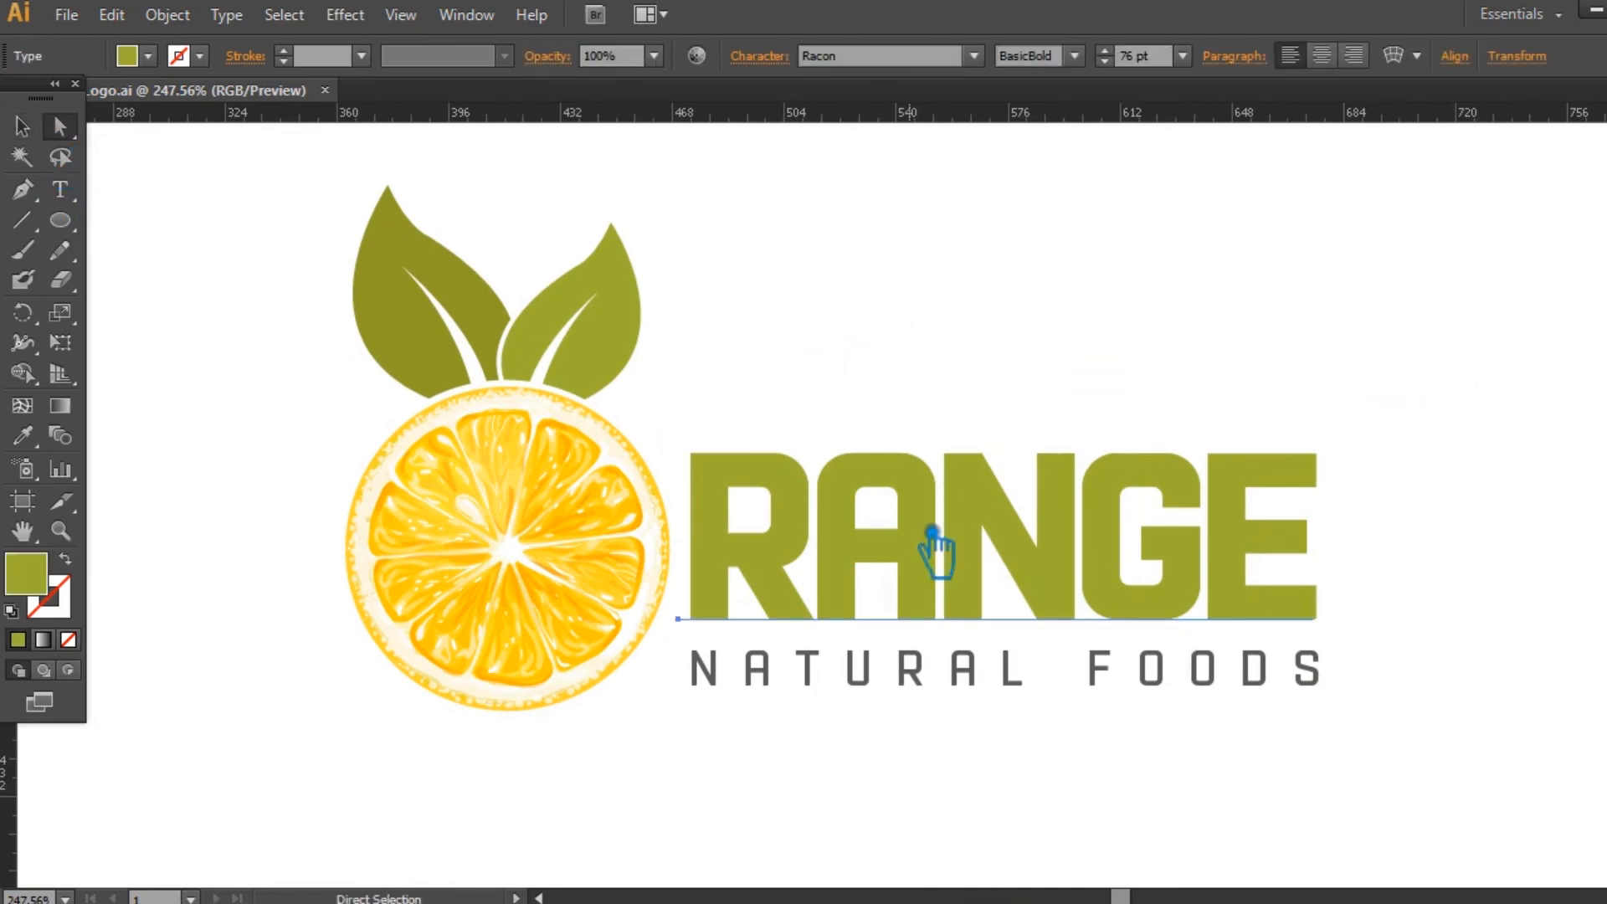
double_click(28, 584)
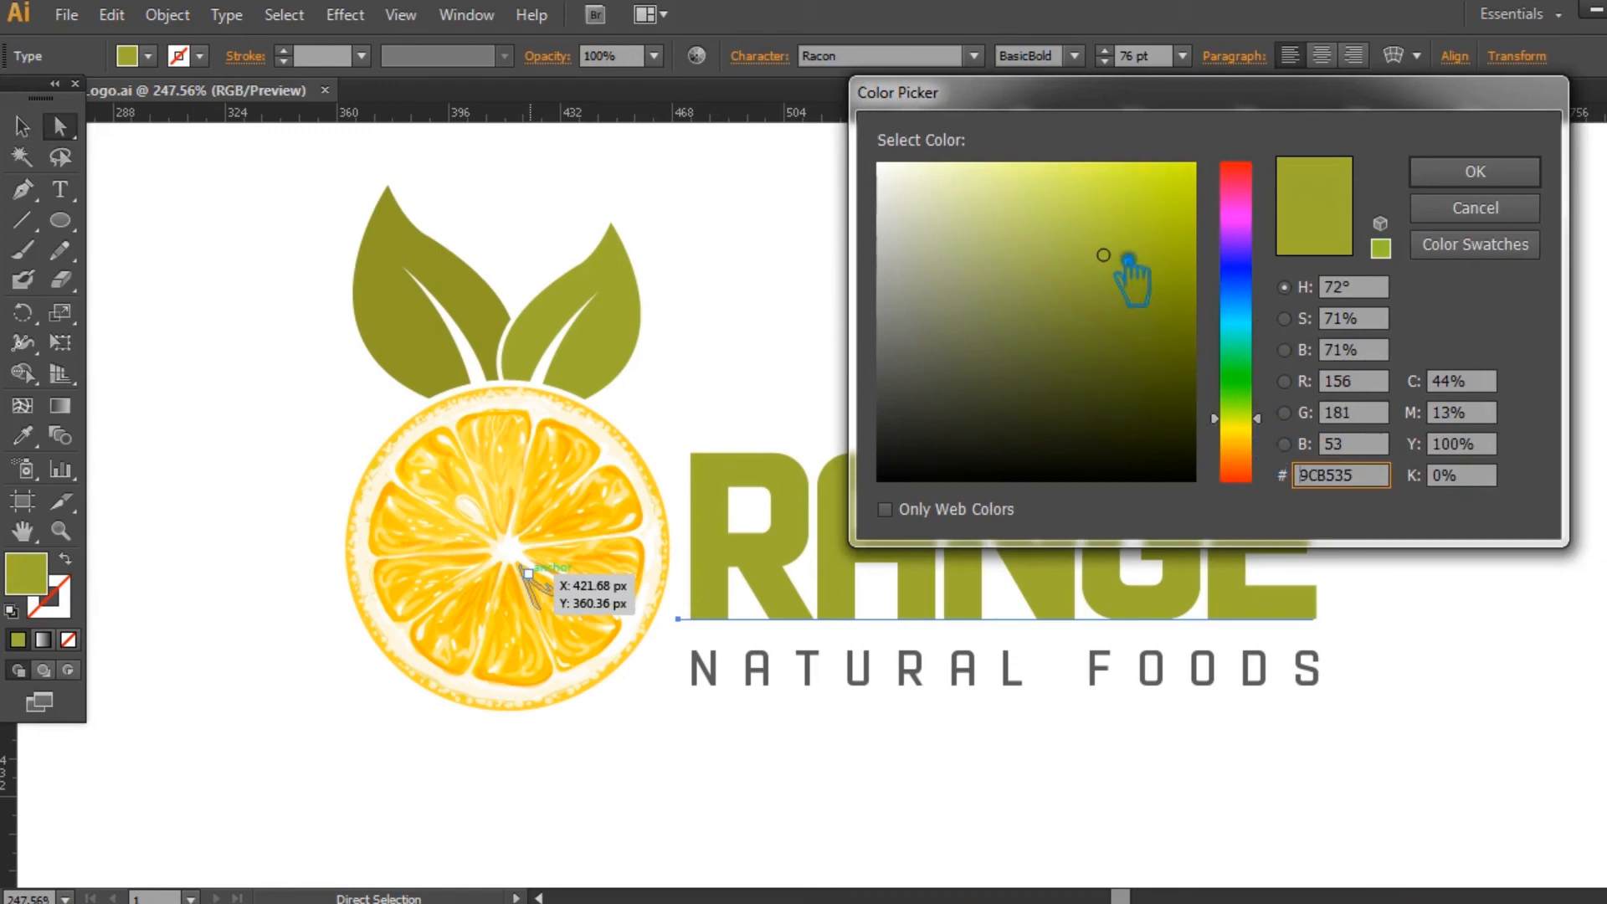
mouse_move(1130, 260)
left_mouse_down()
mouse_move(1159, 276)
mouse_move(1166, 264)
left_mouse_up()
left_click(1475, 172)
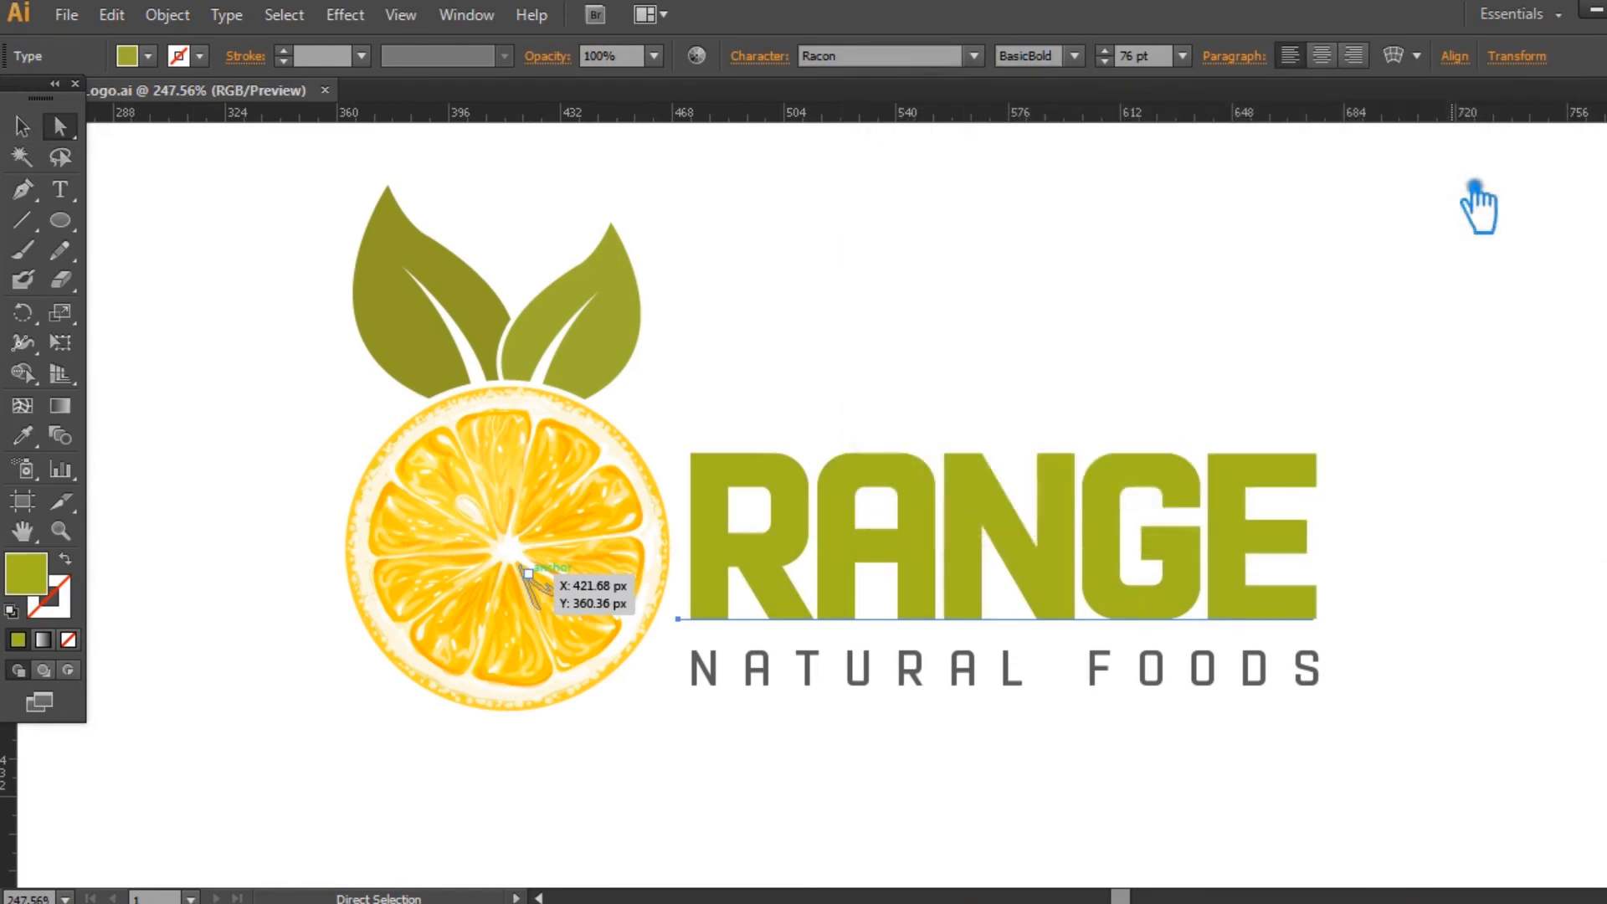
- Match the right leaf's fill to the brighter green of RANGE with the Eyedropper, and deselect it
left_click(640, 347)
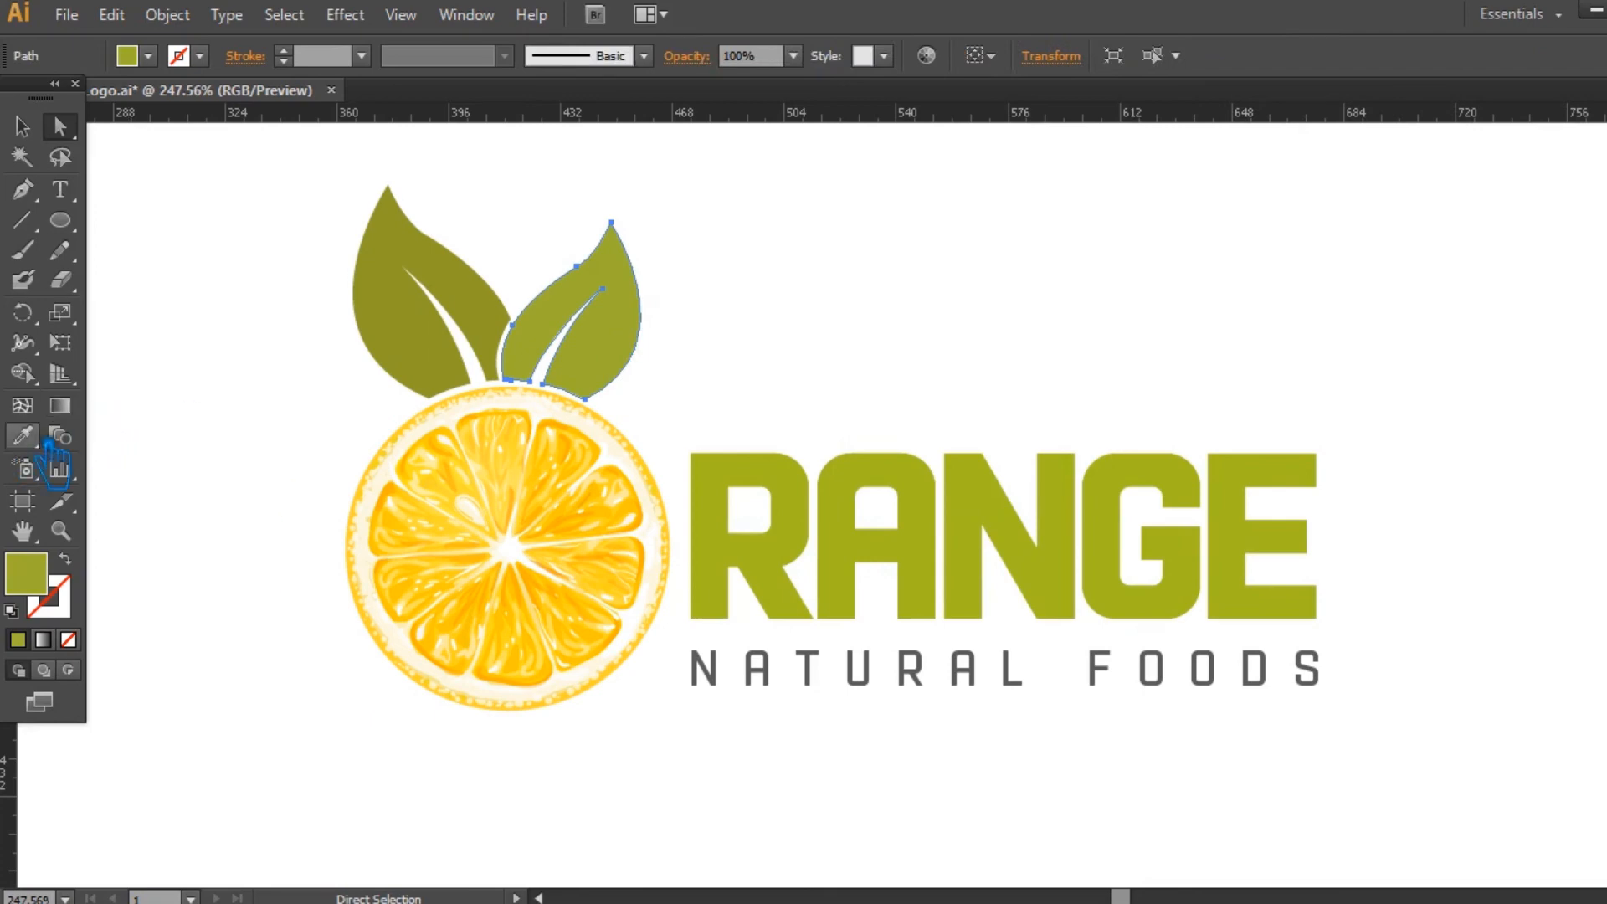
left_click(22, 126)
left_click(1048, 289)
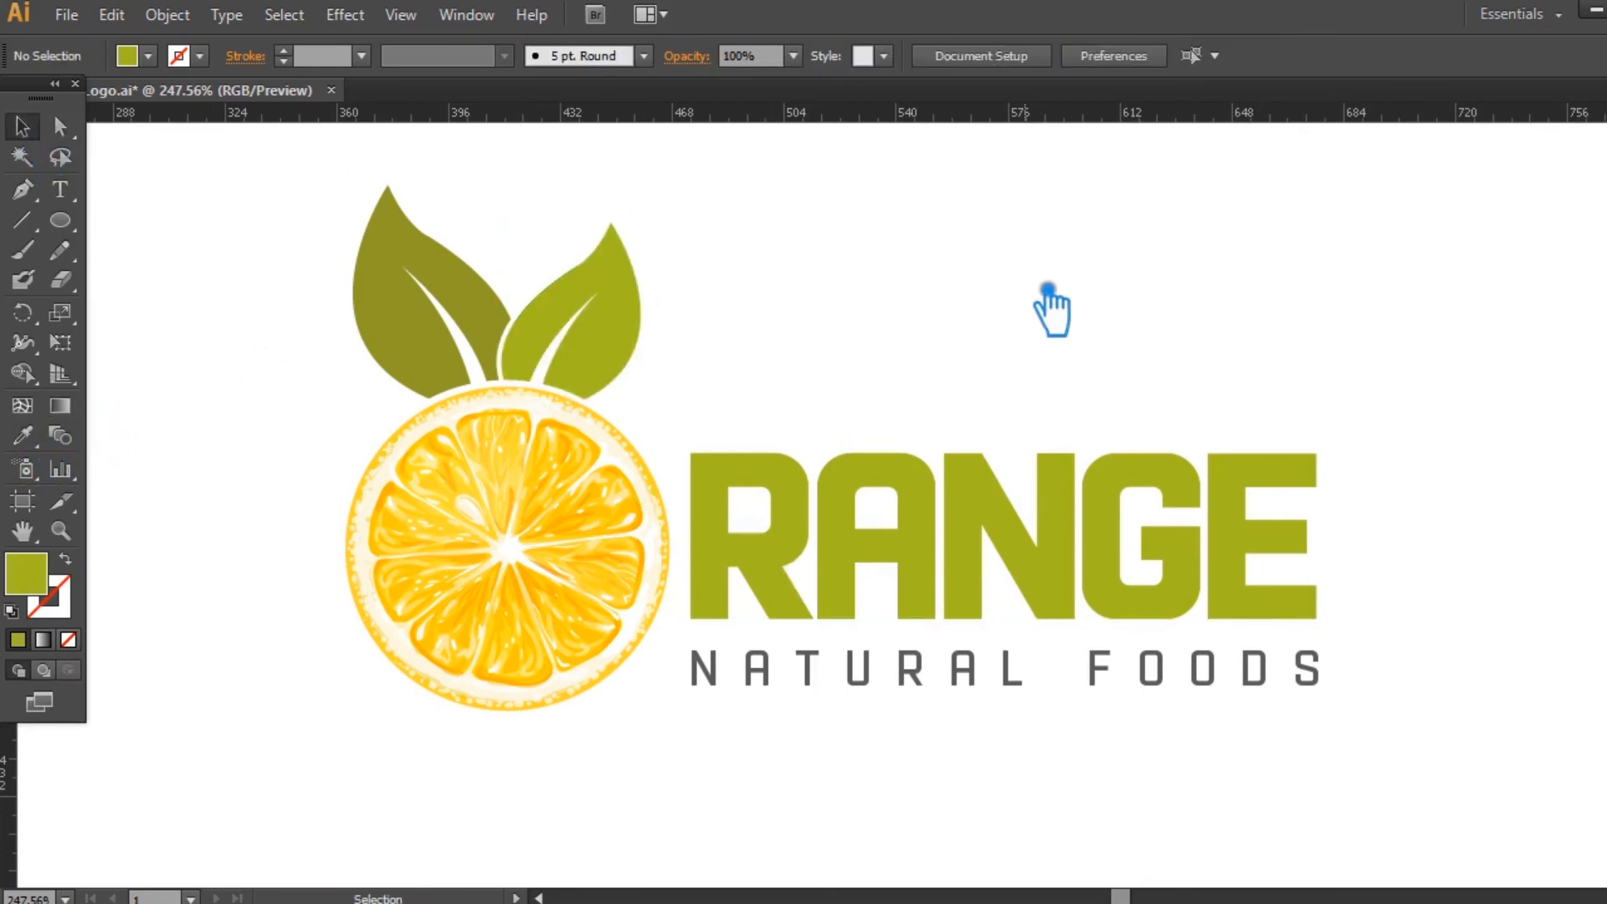
- Recolor the left leaf by sampling the right leaf's green and choosing a slightly darker shade of it
left_click(469, 335)
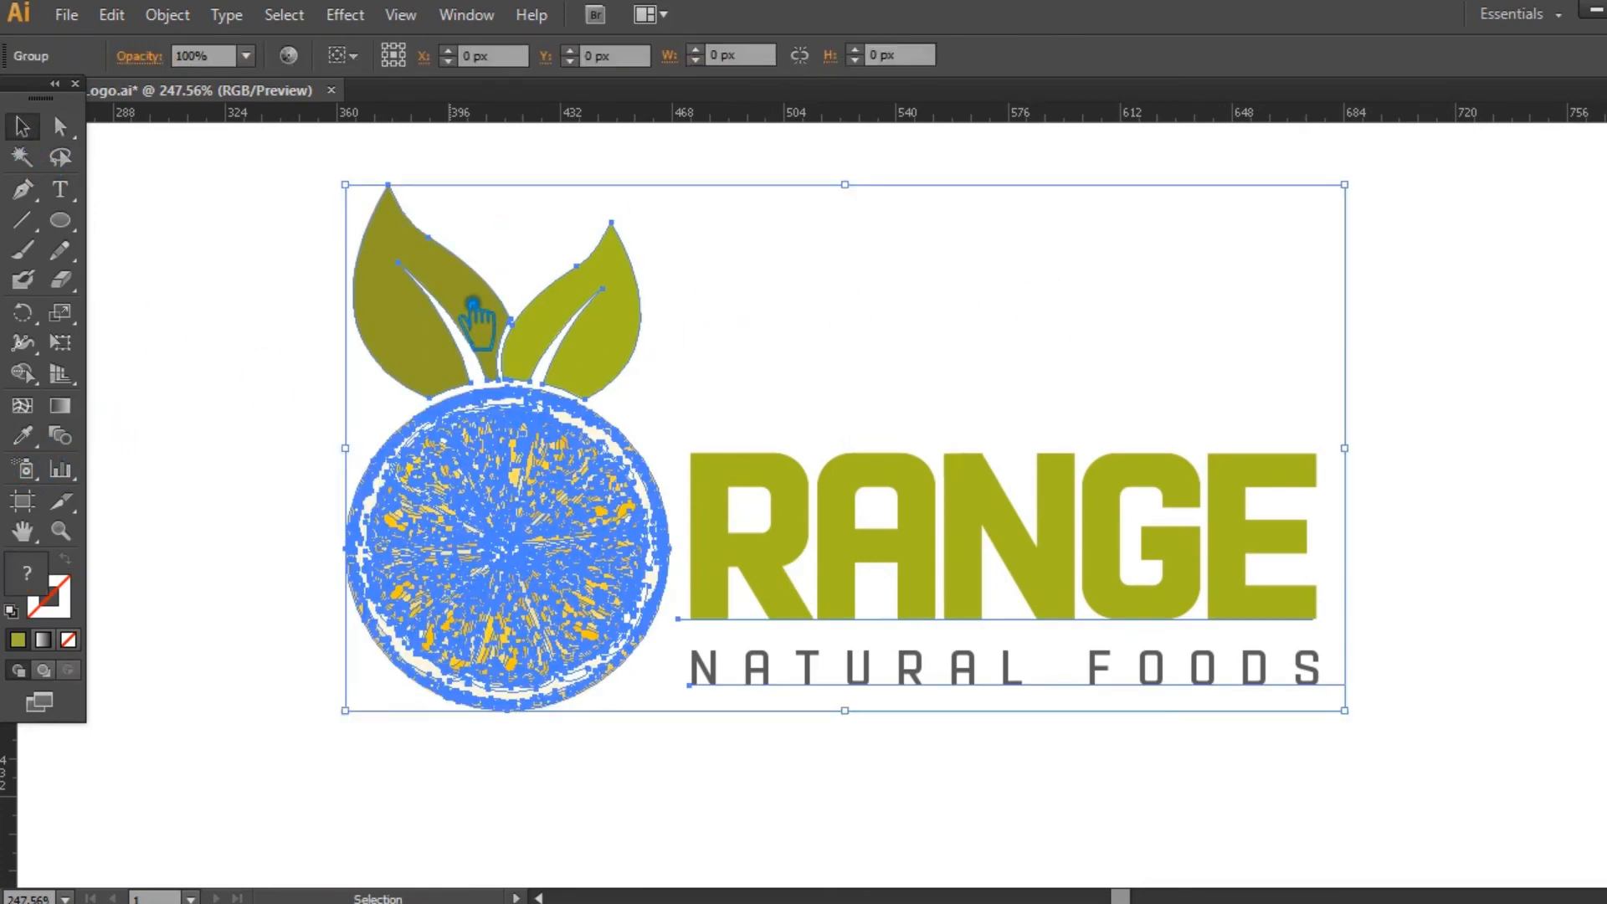
left_click(310, 306)
left_click(423, 289)
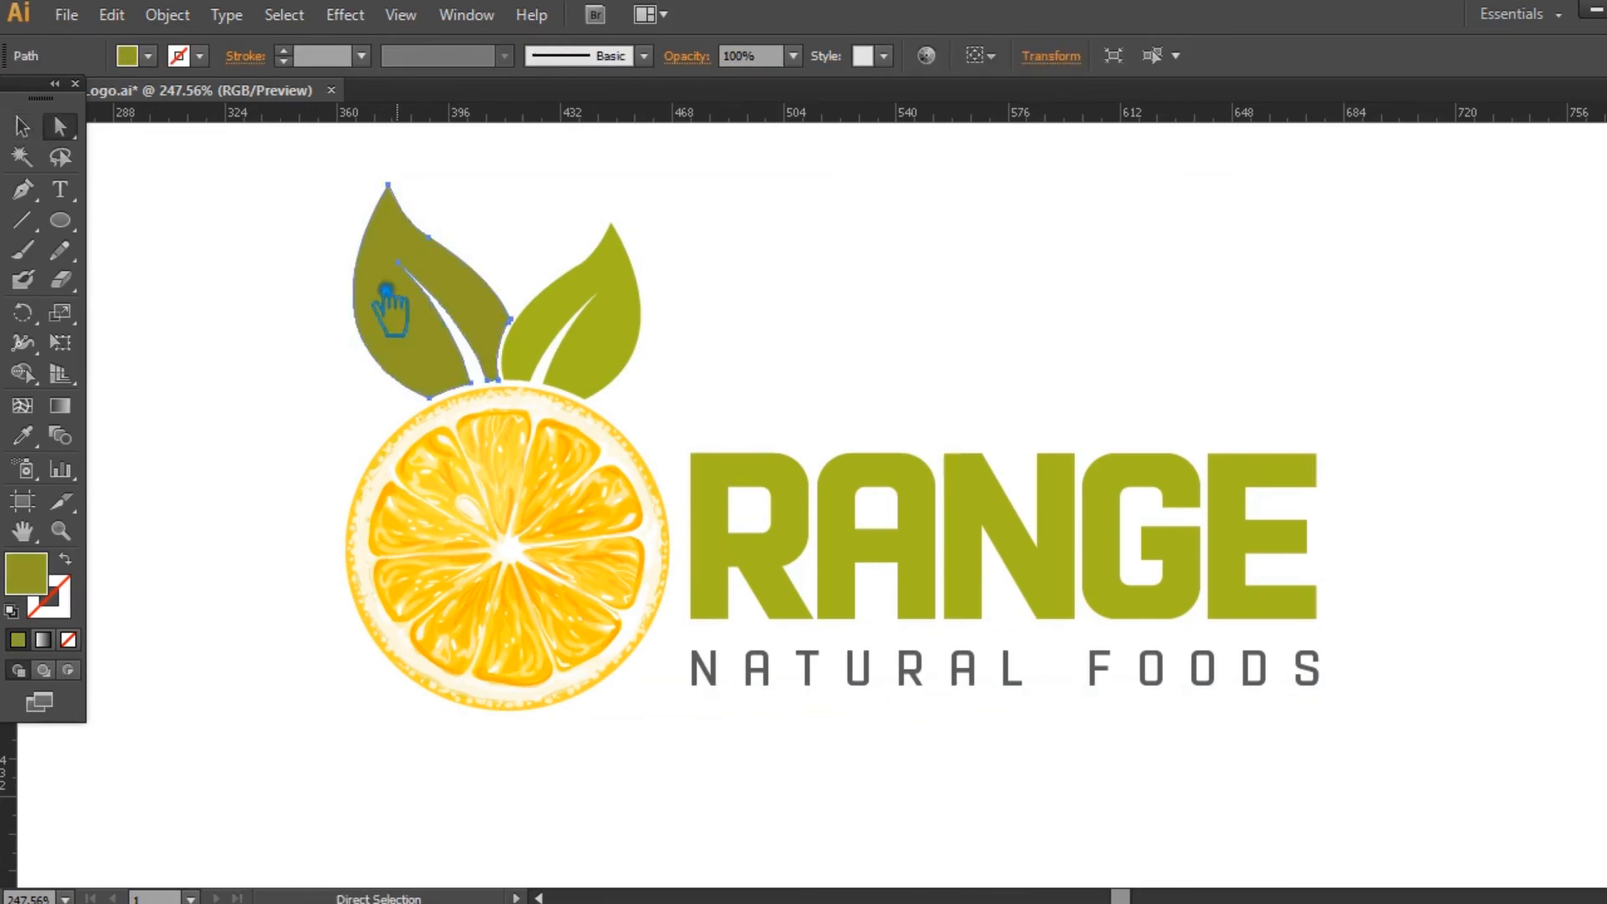
left_click(23, 435)
left_click(632, 325)
double_click(34, 576)
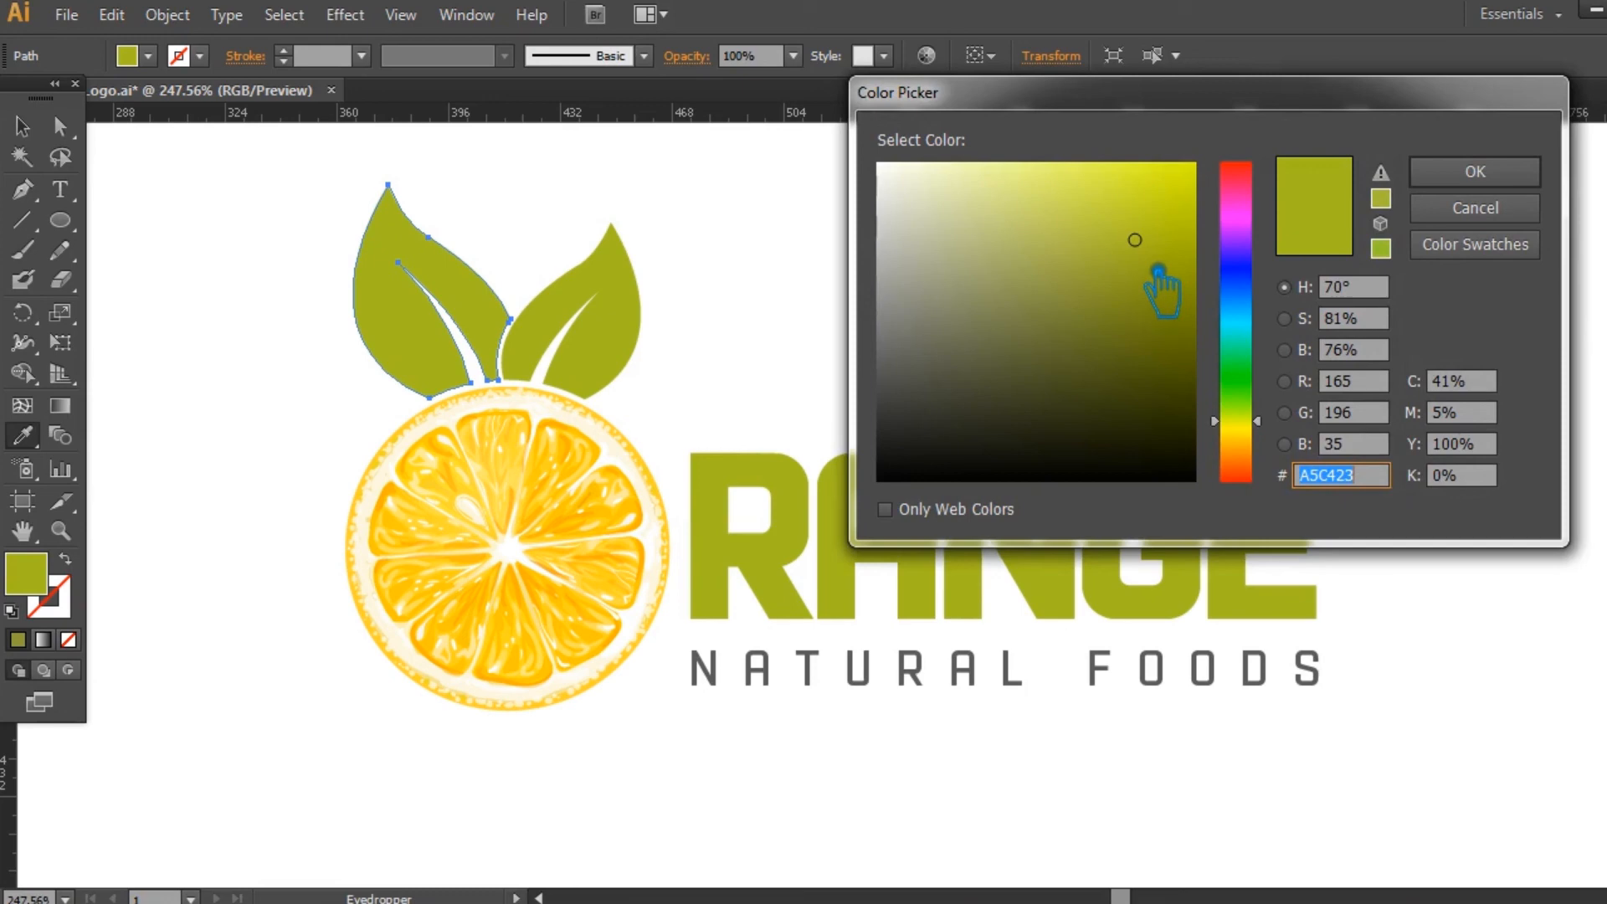
left_click(1131, 262)
left_click(1475, 171)
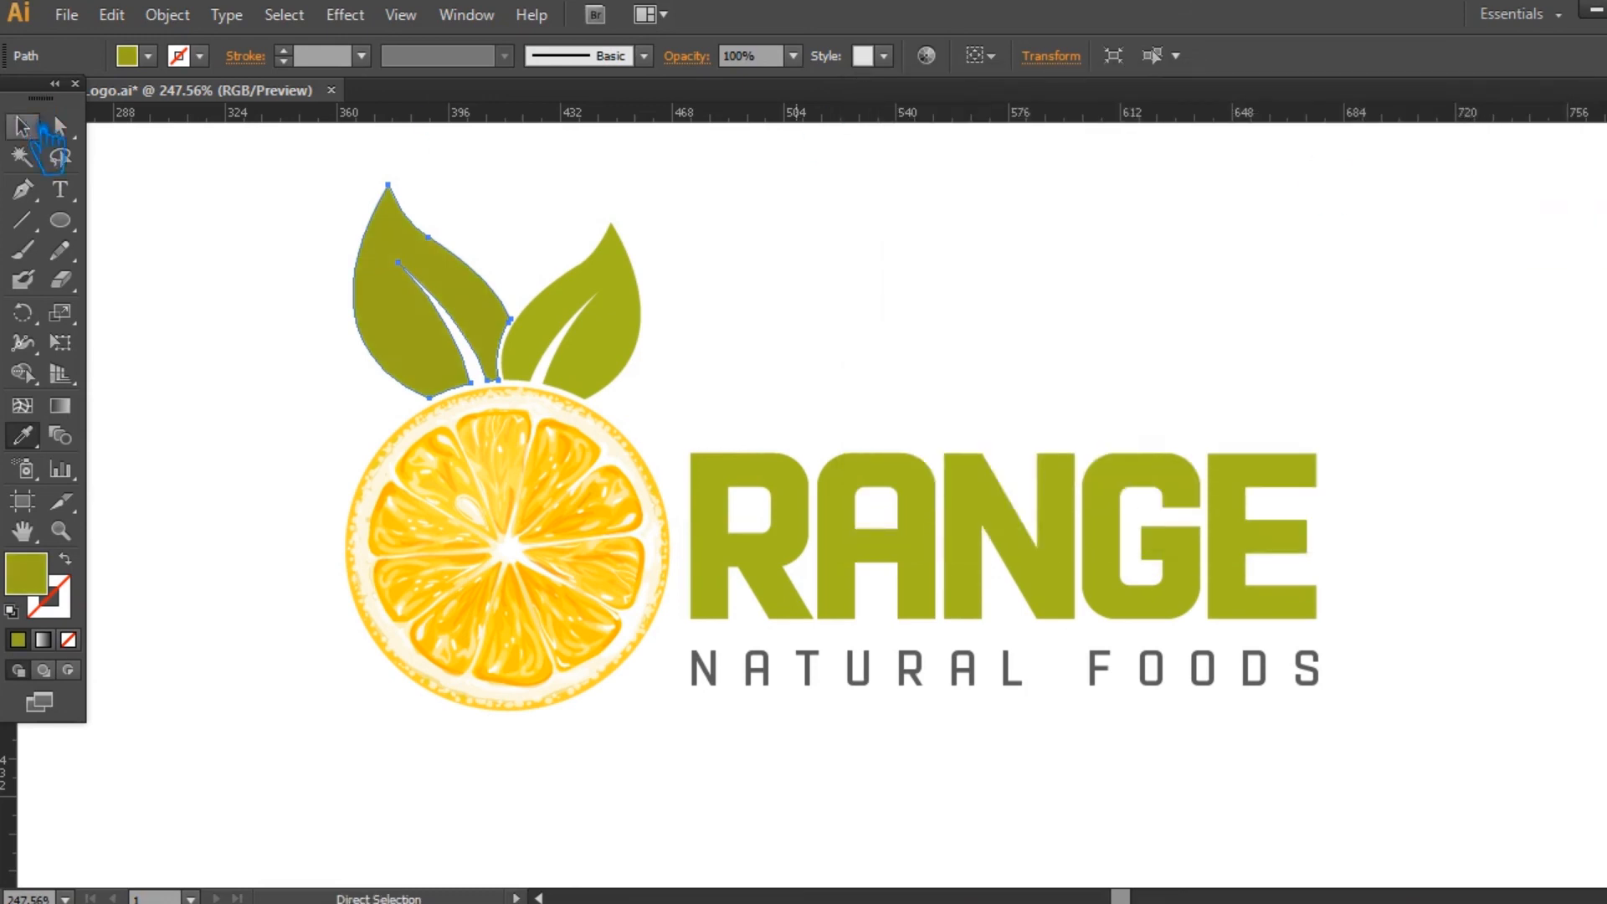
- Deselect the left leaf and save the finished logo document
left_click(33, 127)
left_click(943, 309)
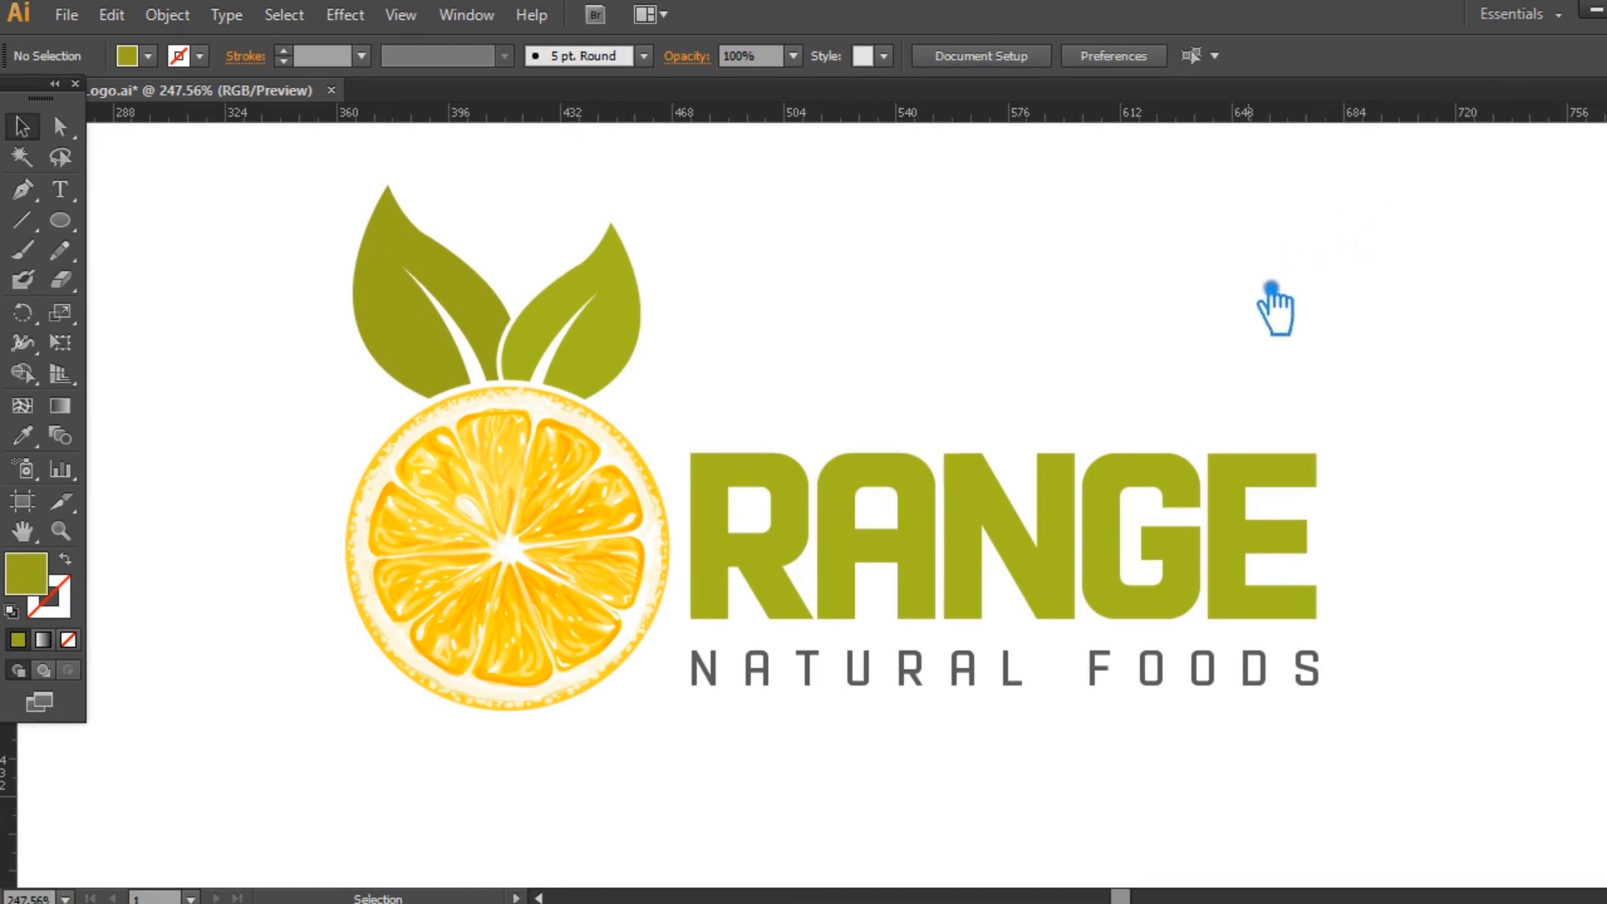
key("a")
key("ctrl+s")
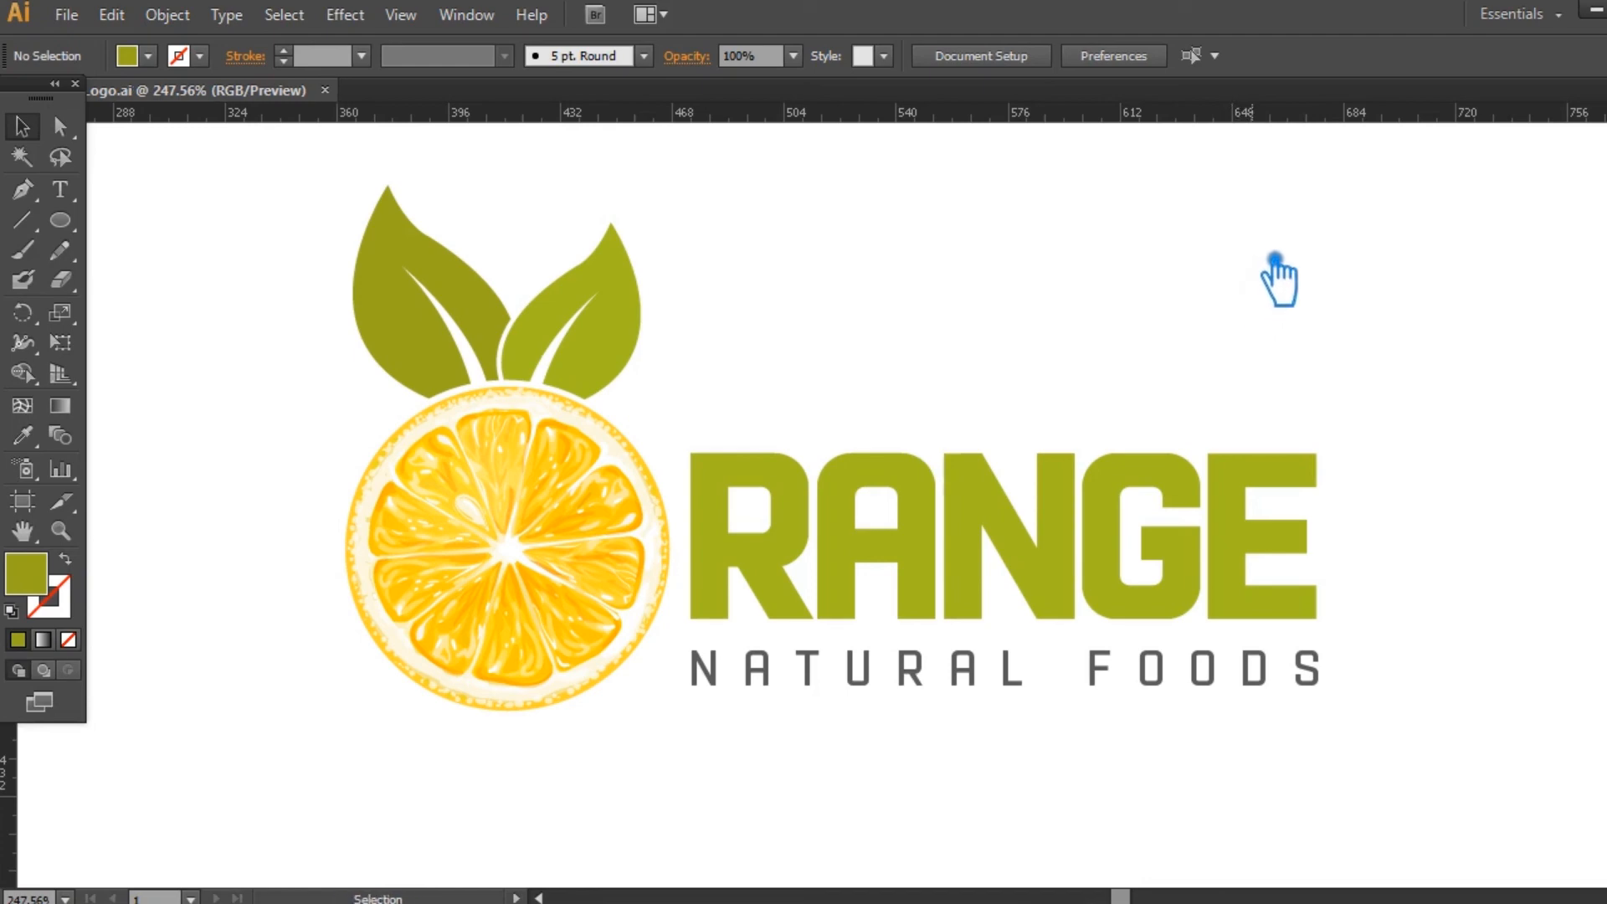